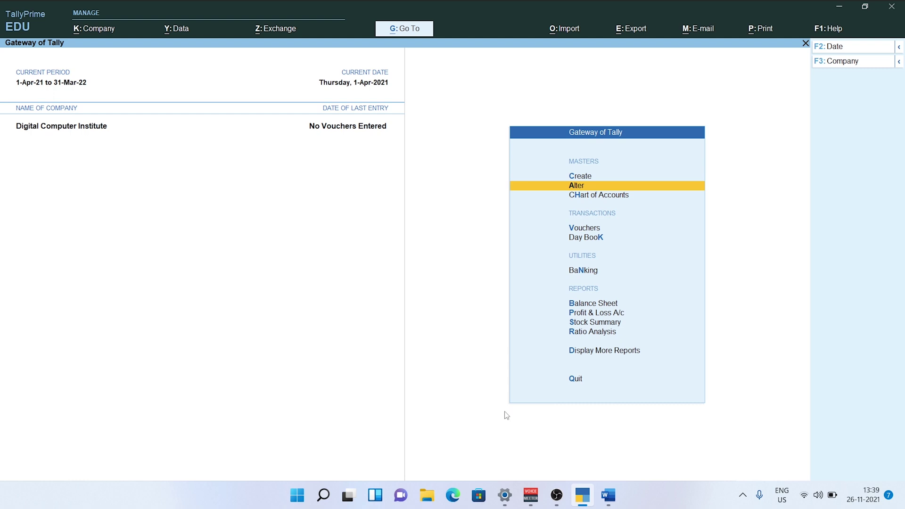
Step: Switch to the Journal Entry document in Word and highlight the first exercise's June transactions
mouse_move(613, 504)
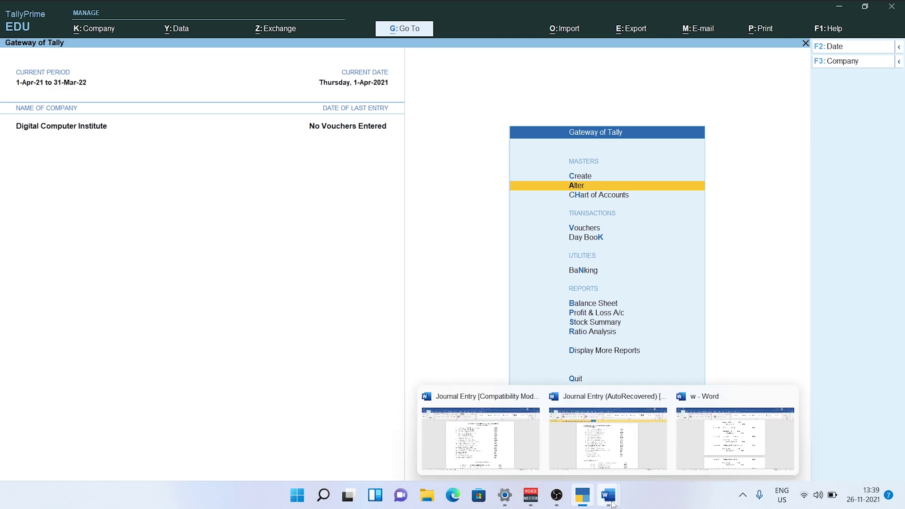
left_click(509, 459)
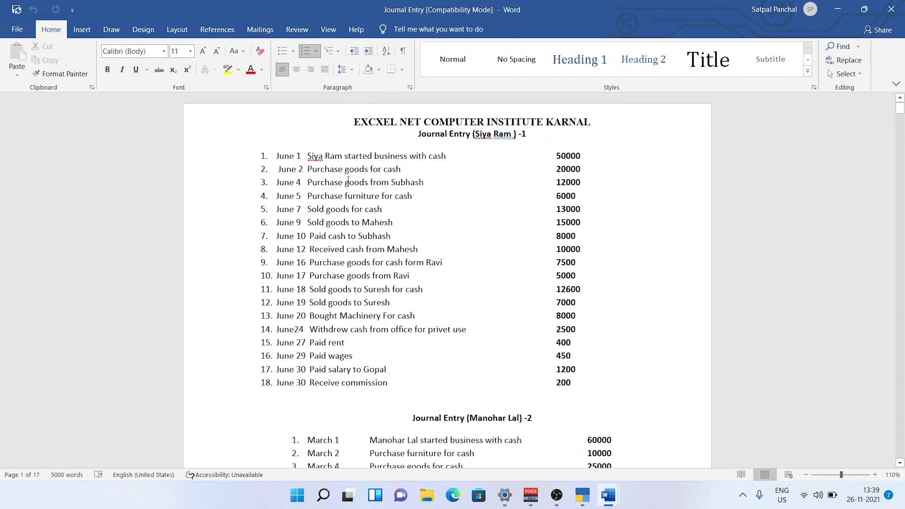
left_click_drag(361, 162, 525, 401)
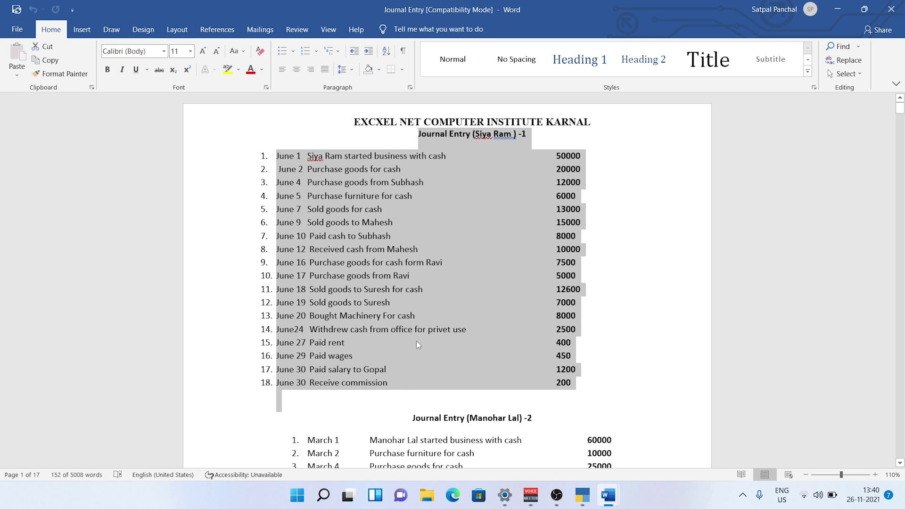
left_click(493, 355)
Step: Look through journal entry exercises 1 to 10 in the document and return to the first exercise
scroll(431, 336, "down", 5)
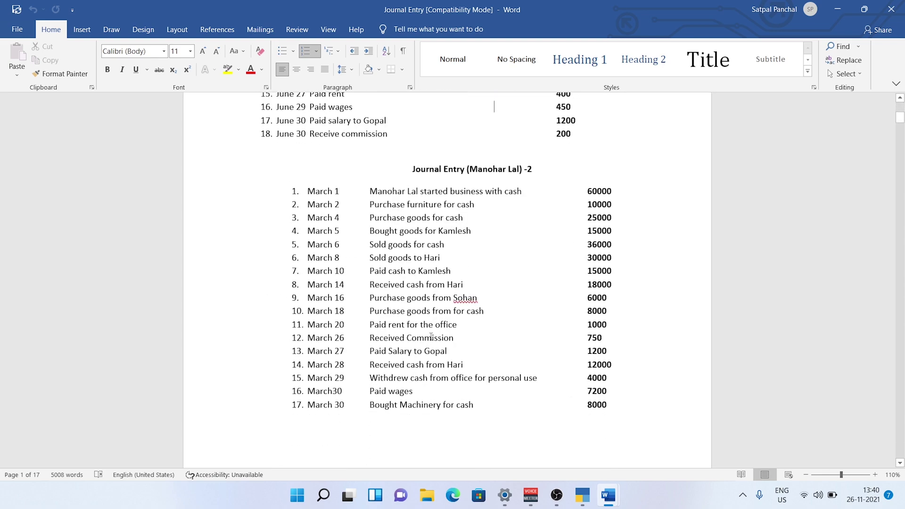
scroll(431, 336, "down", 14)
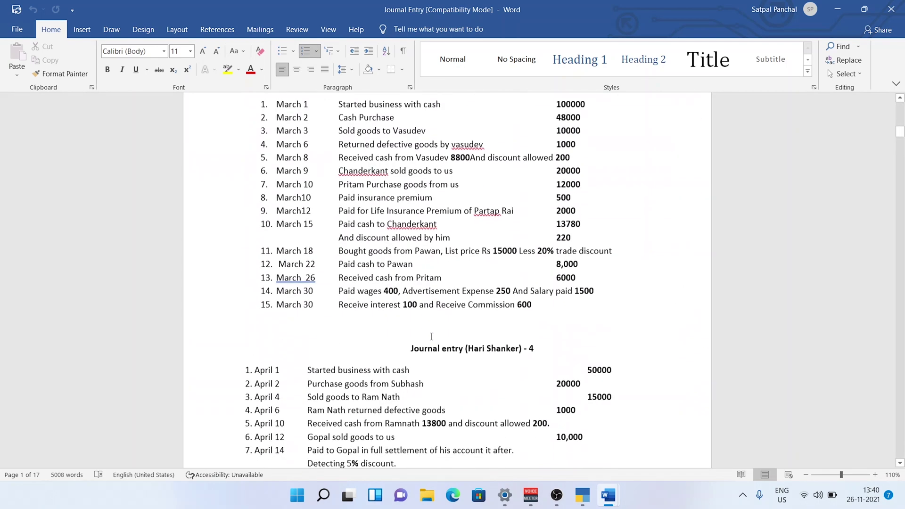
scroll(431, 337, "down", 12)
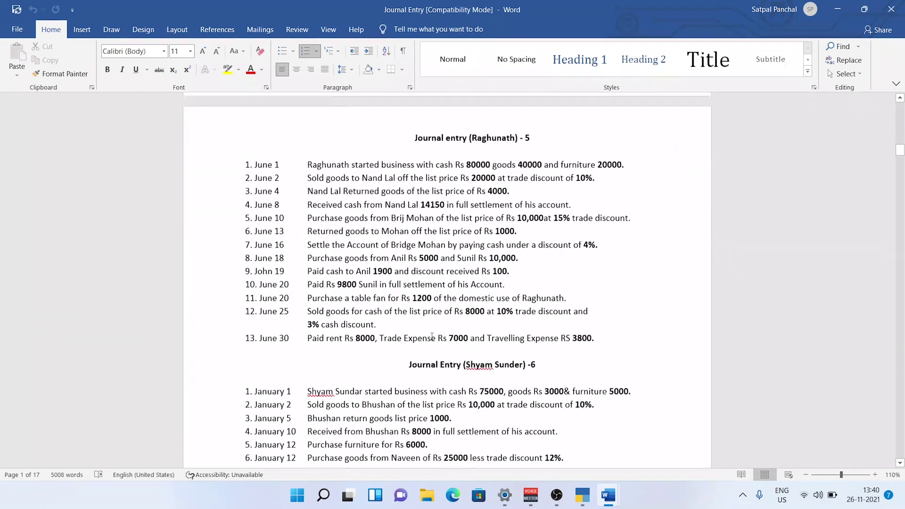
scroll(431, 336, "down", 12)
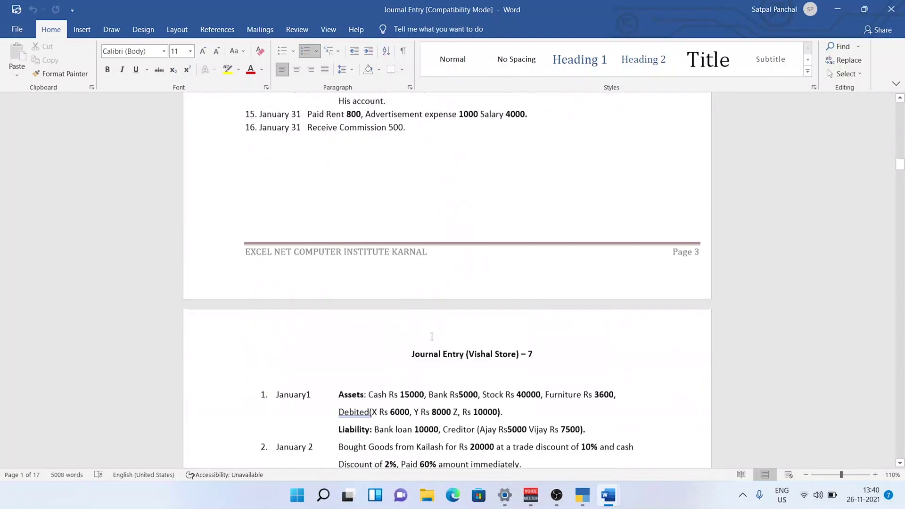
scroll(431, 337, "down", 6)
scroll(432, 337, "down", 10)
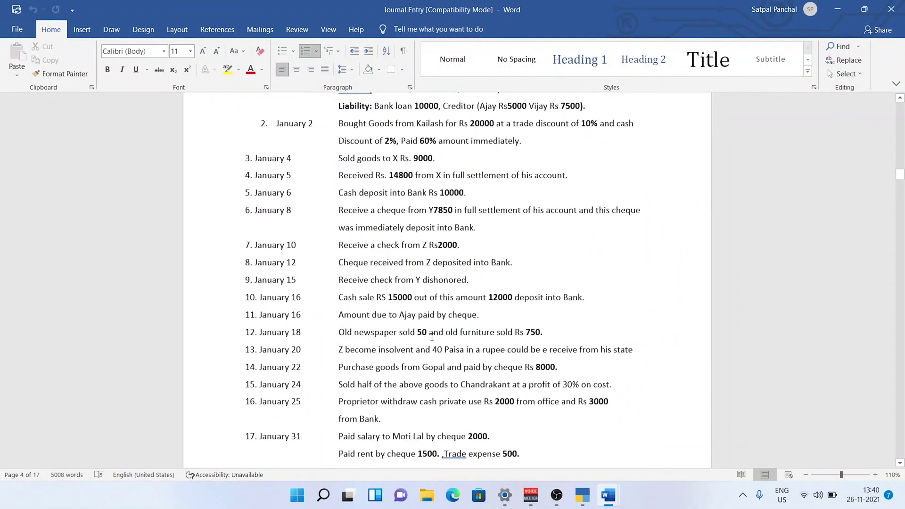
scroll(431, 337, "down", 2)
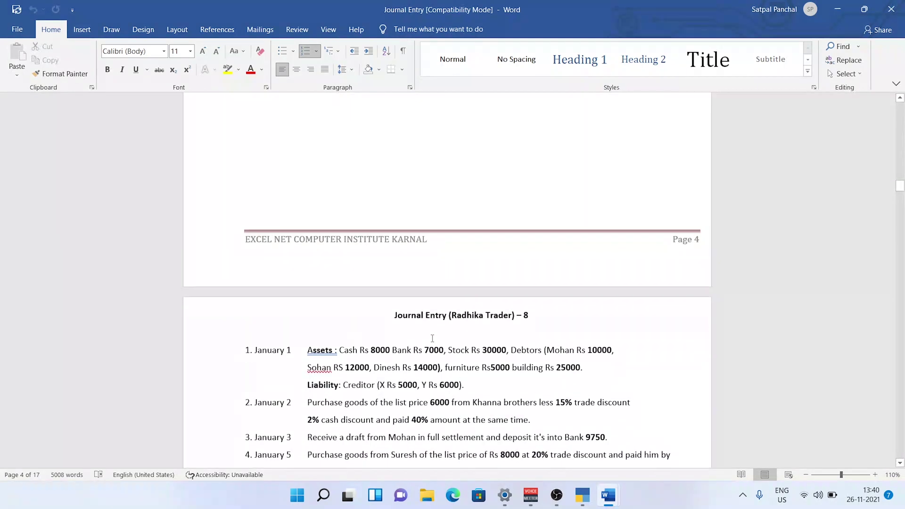
scroll(433, 338, "down", 8)
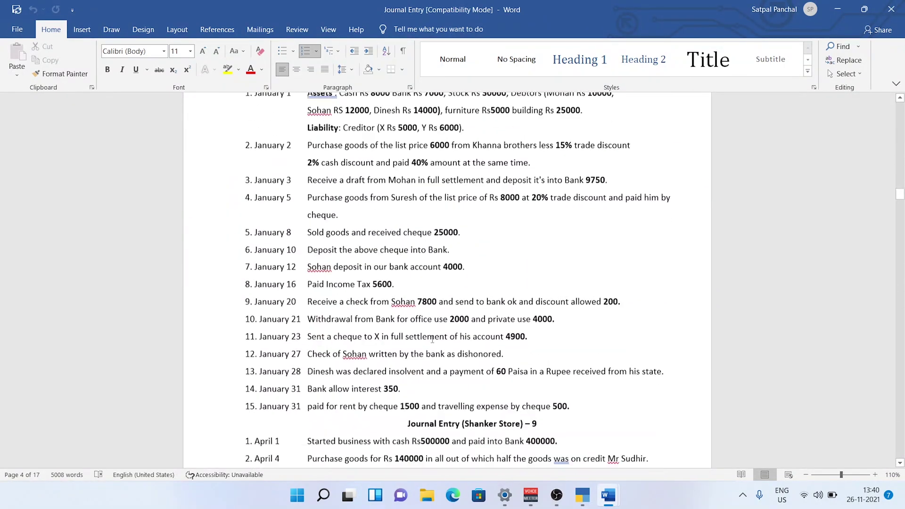
scroll(432, 339, "down", 3)
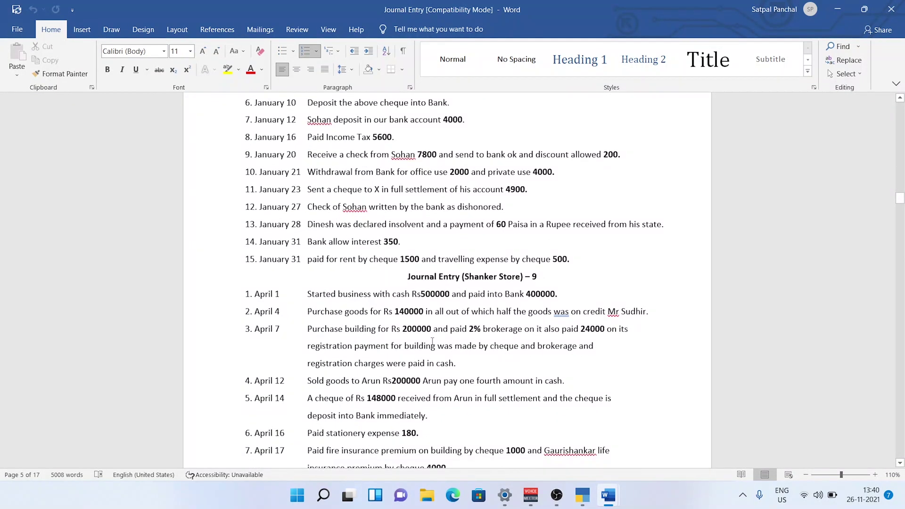
scroll(432, 341, "down", 7)
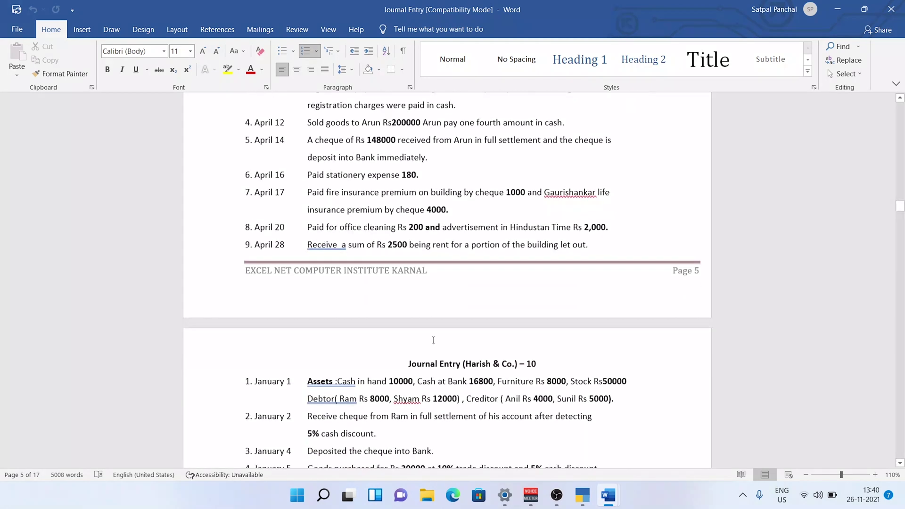
scroll(433, 340, "down", 6)
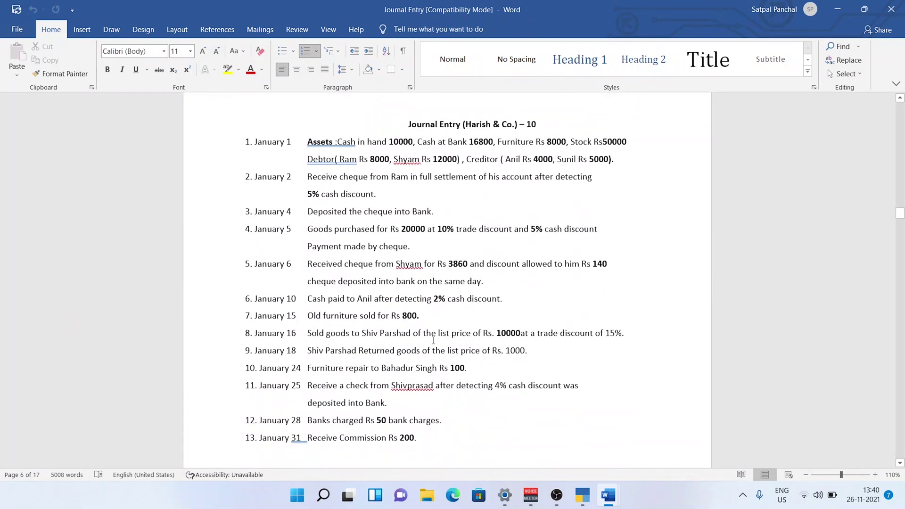
scroll(434, 340, "up", 14)
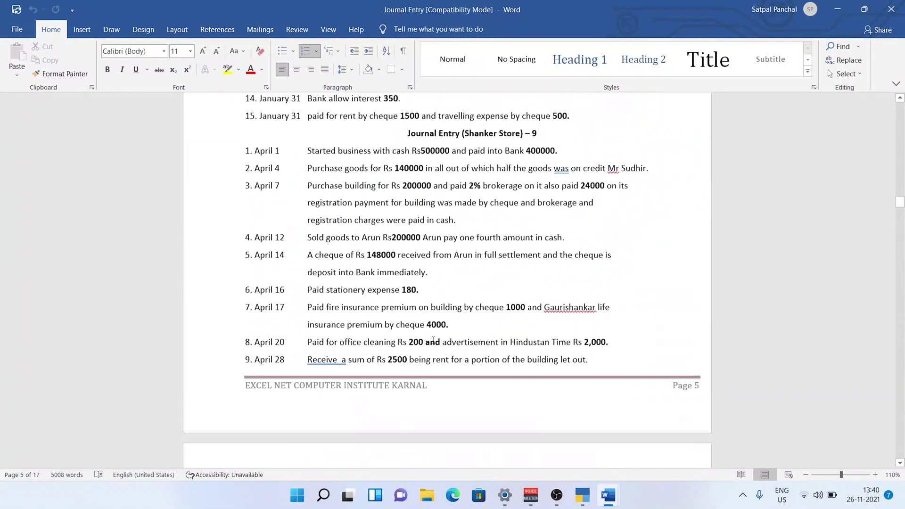
scroll(433, 340, "up", 14)
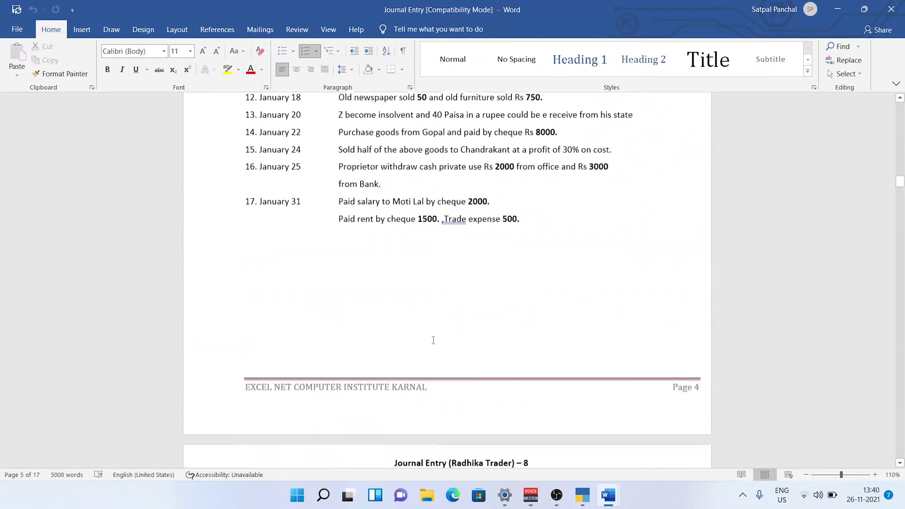
scroll(433, 340, "up", 15)
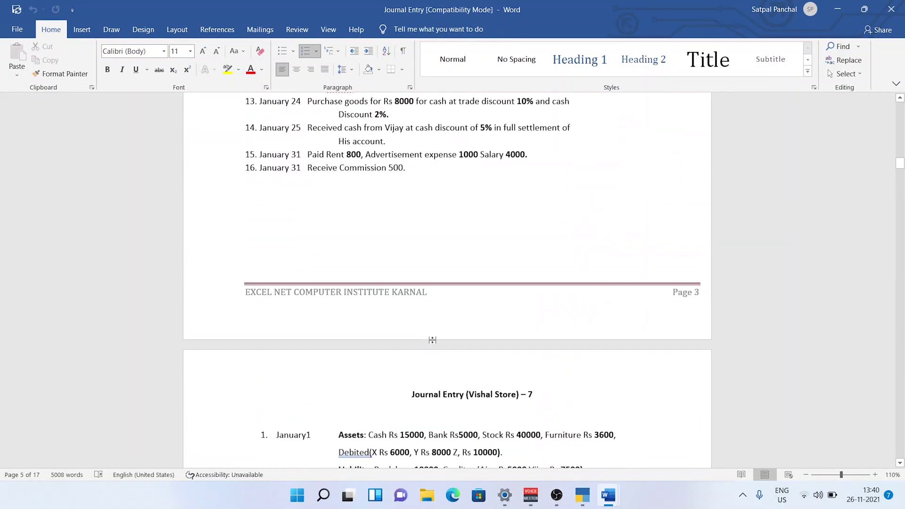
scroll(434, 340, "up", 20)
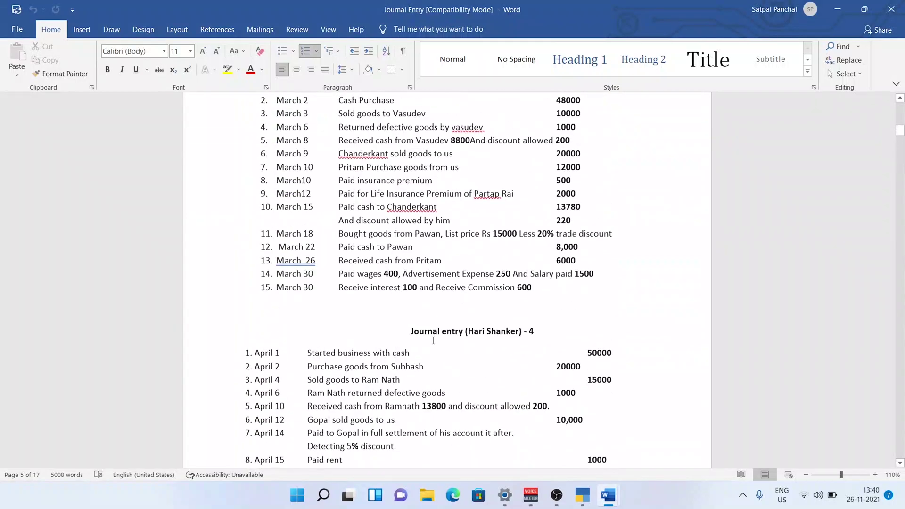
scroll(433, 340, "up", 13)
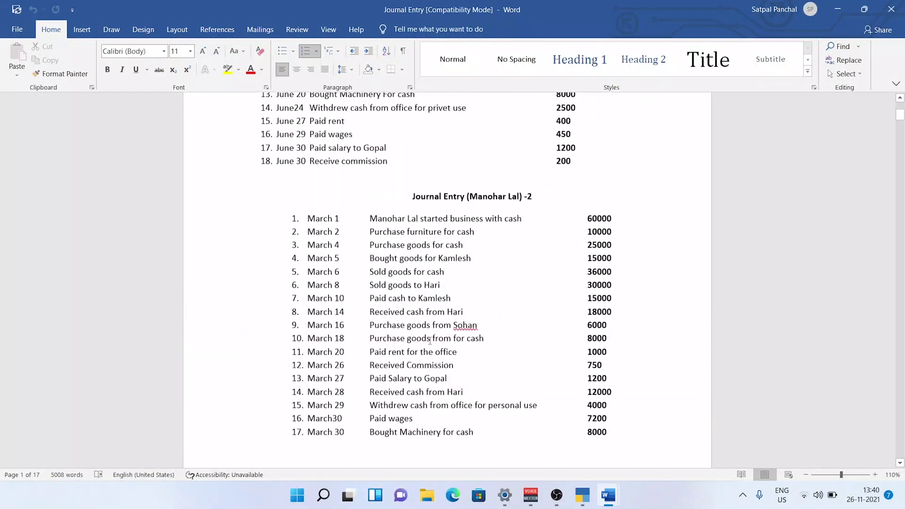
scroll(430, 340, "up", 6)
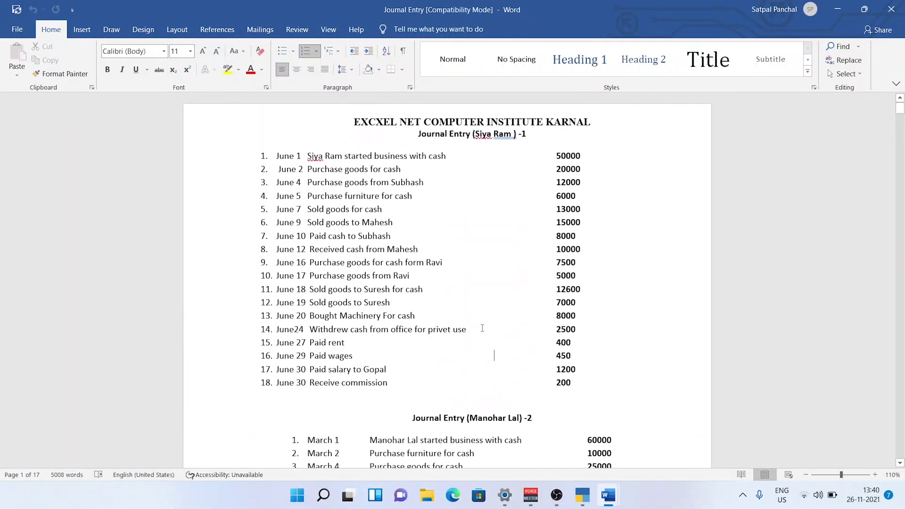
scroll(482, 329, "down", 3)
scroll(482, 332, "up", 3)
Step: Highlight the first exercise's June transactions and enlarge the document view to 150% for reading
left_click_drag(268, 149, 573, 382)
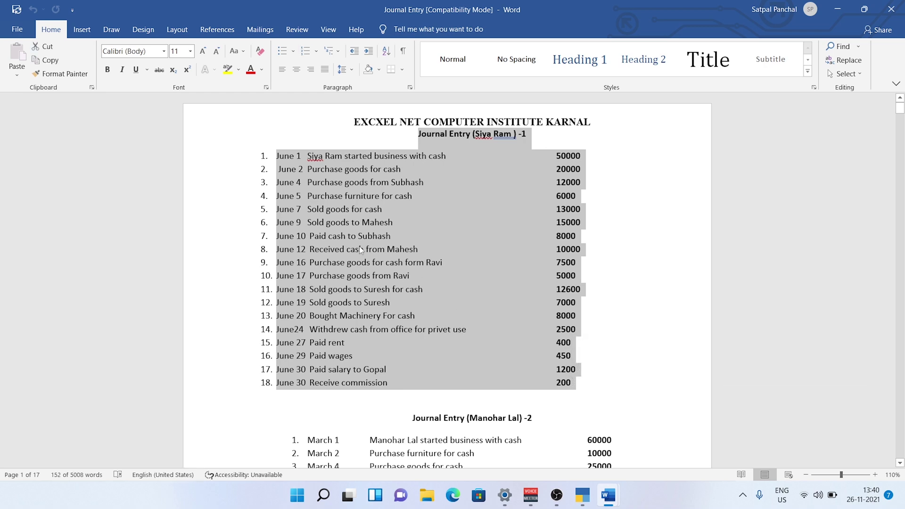
left_click(876, 475)
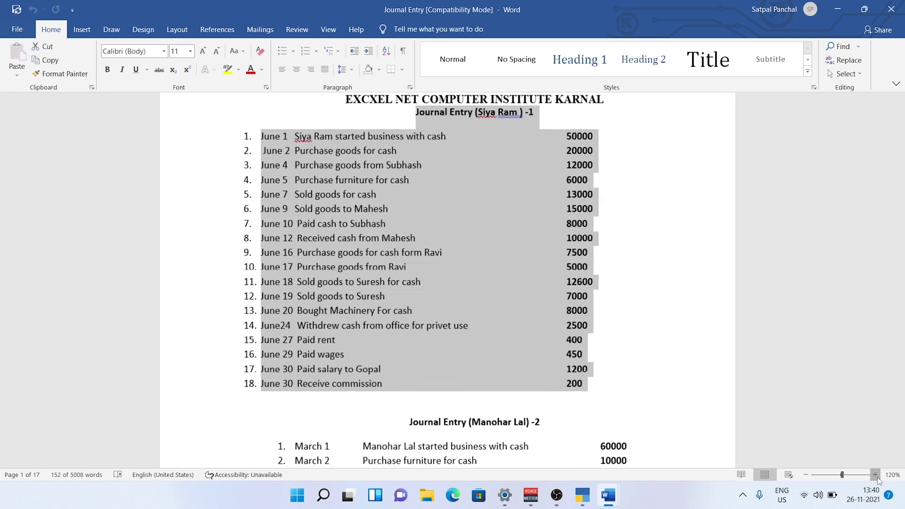
left_click(875, 475)
left_click(876, 475)
left_click(877, 476)
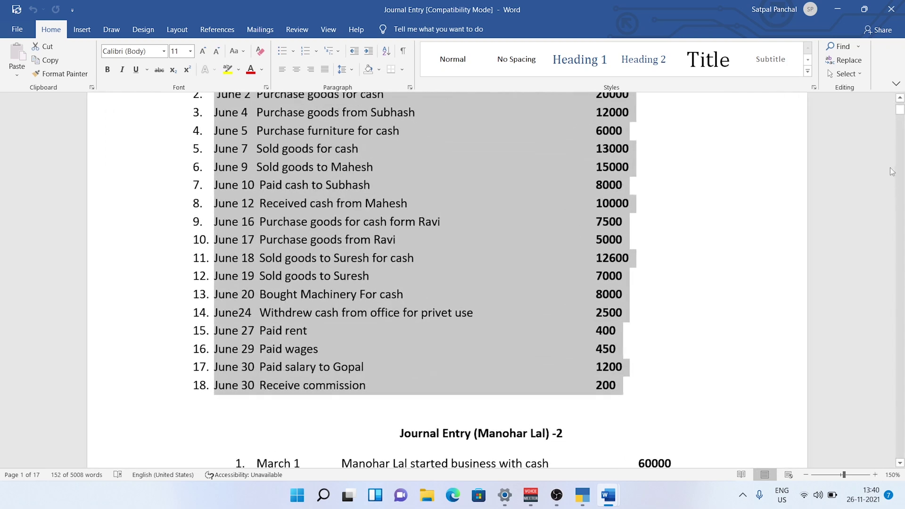
scroll(899, 101, "up", 3)
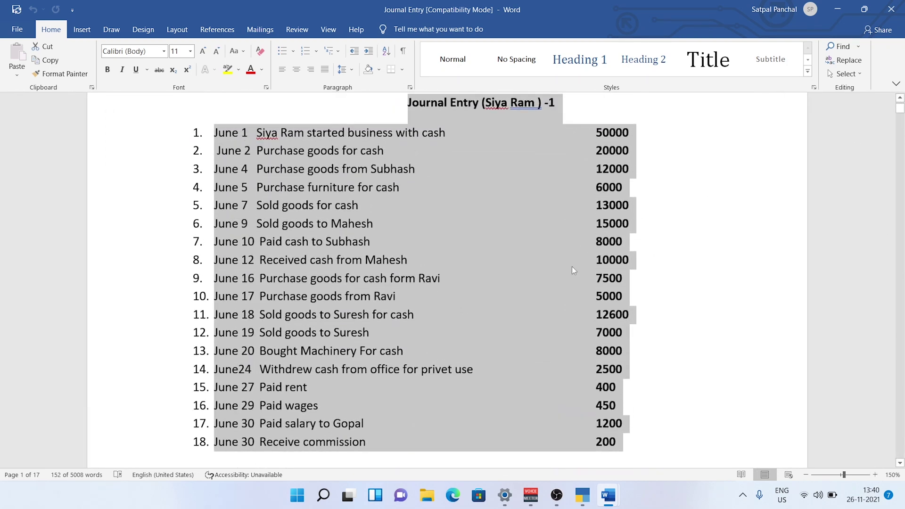
left_click(535, 192)
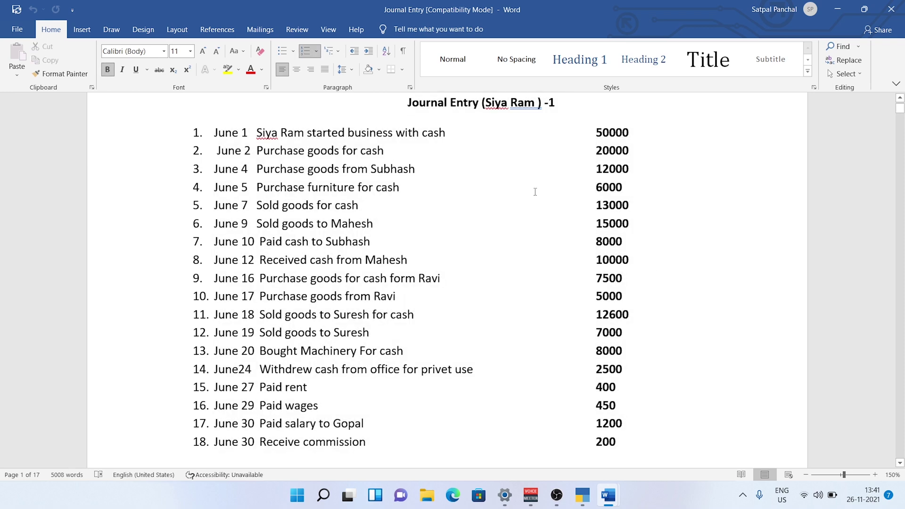
Step: Switch to TallyPrime to view the Gateway of Tally, and return to Word's Journal Entry document
left_click(582, 495)
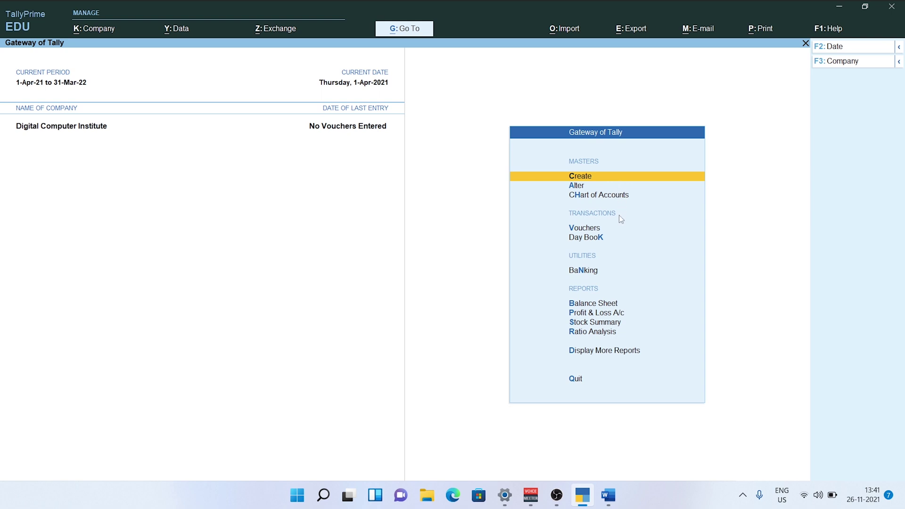
mouse_move(609, 502)
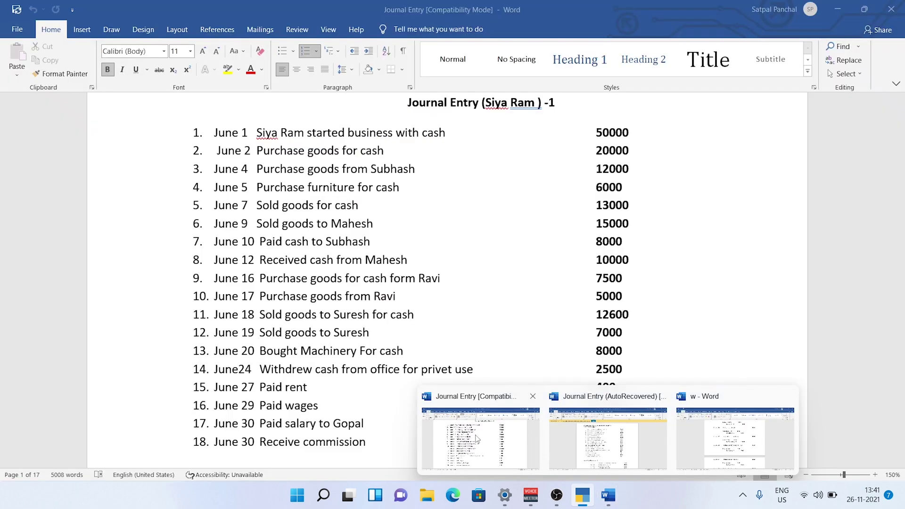
left_click(477, 436)
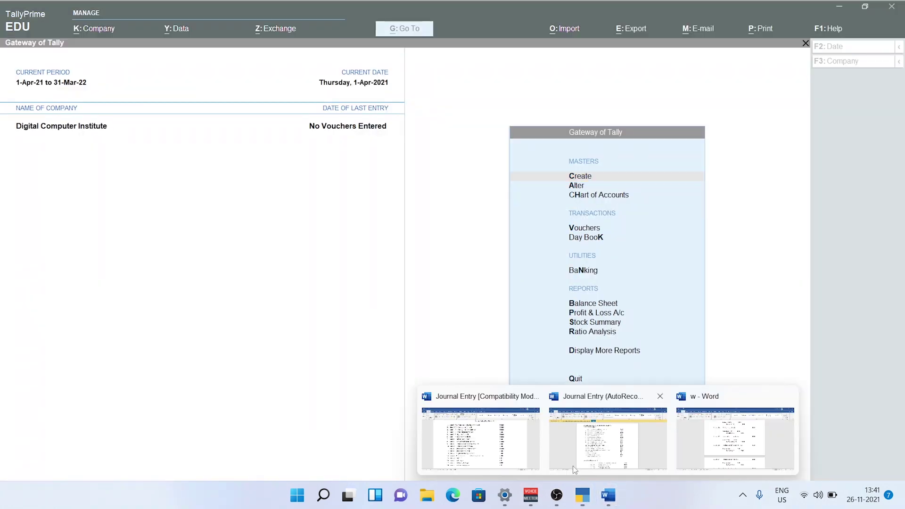
left_click(500, 450)
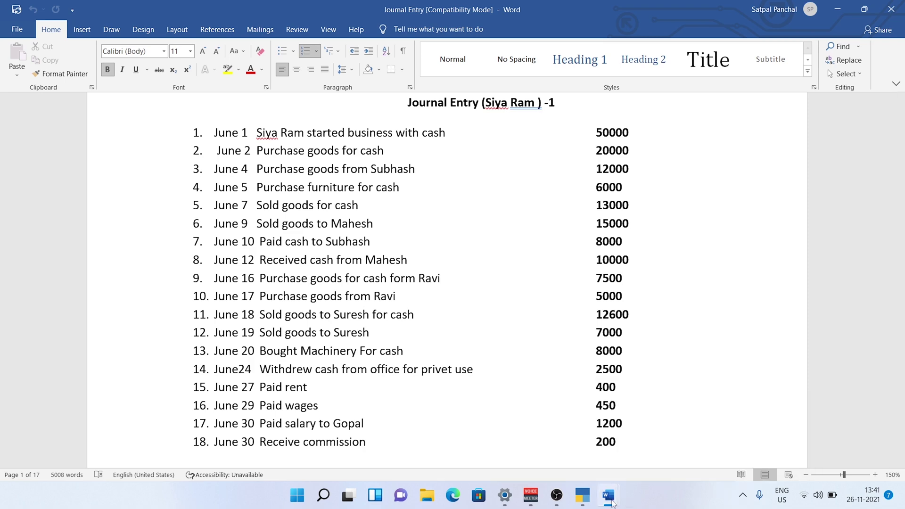
Step: Switch to the Word document "w" with the solved journal entries and enlarge its beginning to 180%
mouse_move(612, 504)
left_click(708, 454)
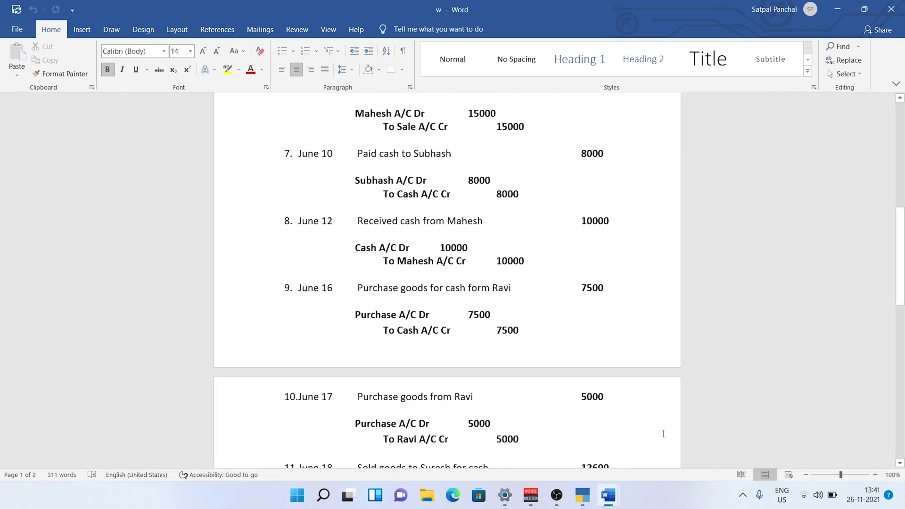
scroll(535, 377, "up", 10)
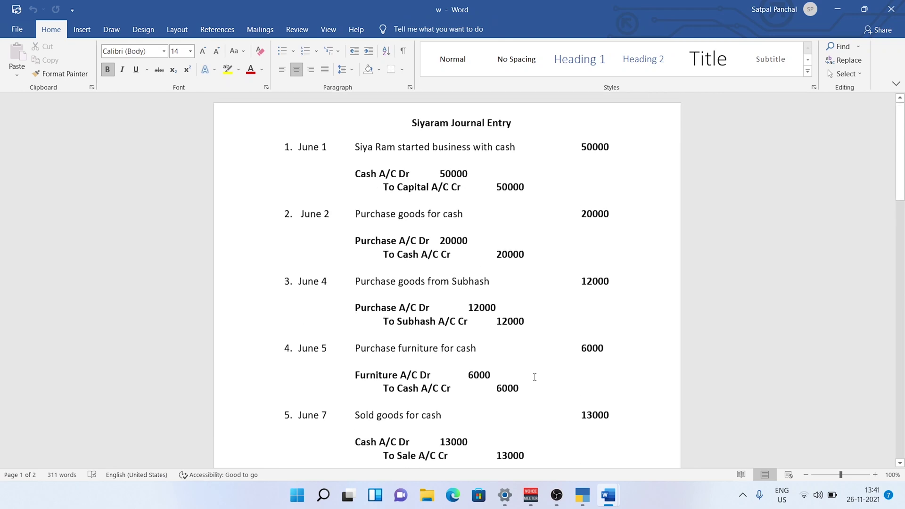
left_click(875, 475)
left_click(875, 475)
left_click(875, 474)
left_click(875, 474)
left_click(874, 475)
left_click(875, 474)
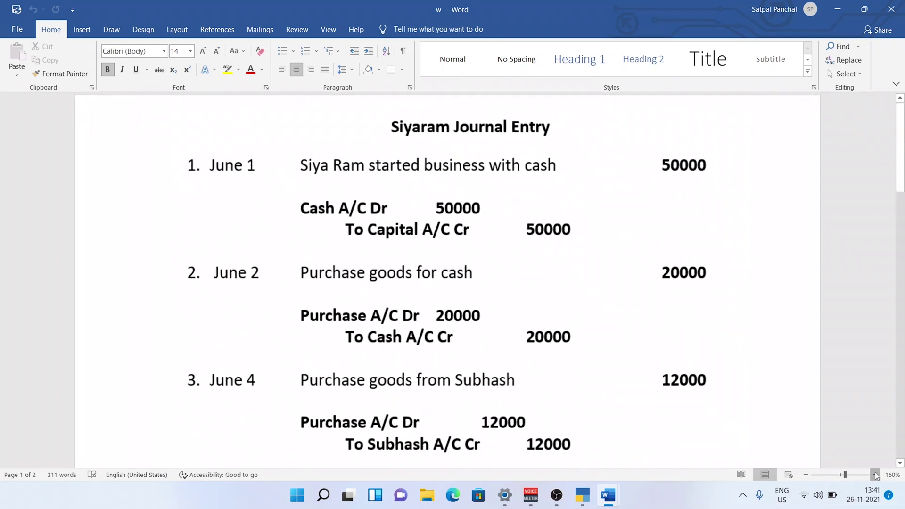
left_click(875, 475)
left_click(874, 474)
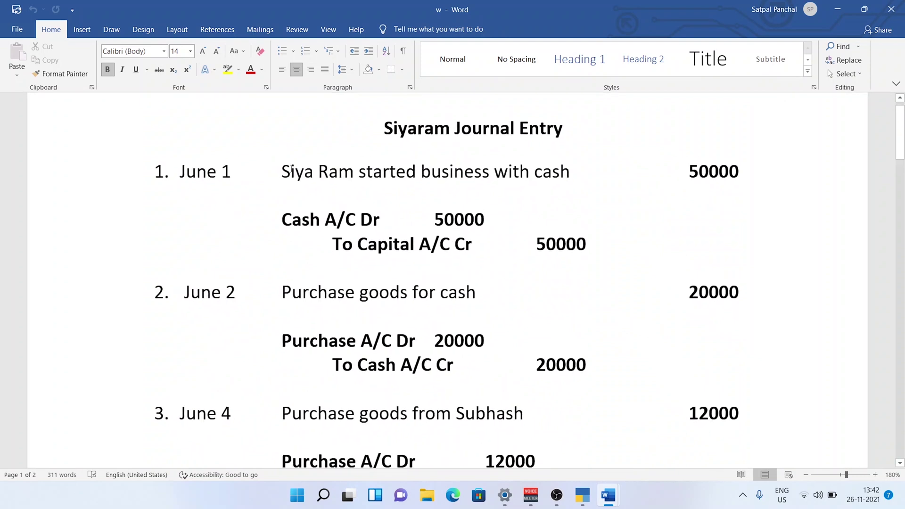
Step: Examine the June 1 transaction and its debit and credit lines, highlighting the "Cash A/C Dr" text
left_click_drag(280, 170, 739, 173)
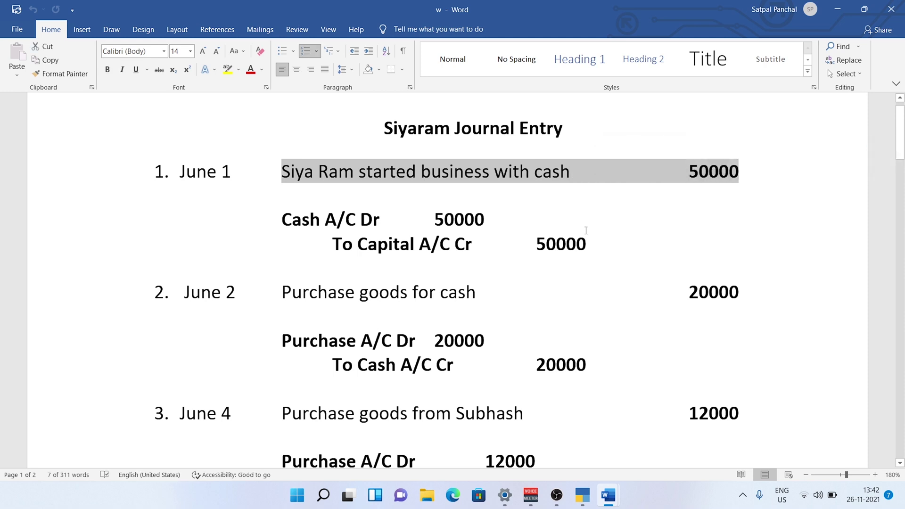
scroll(310, 182, "down", 1)
left_click_drag(282, 168, 594, 193)
left_click(378, 171)
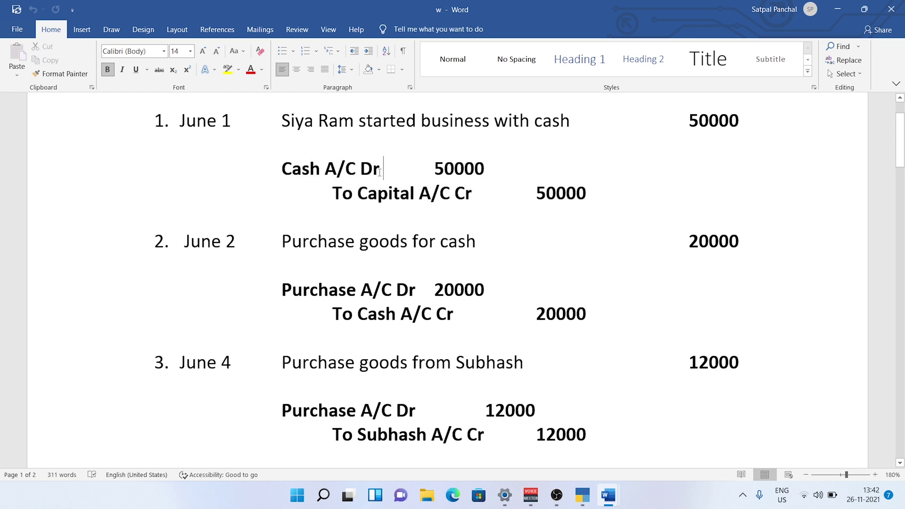
left_click_drag(378, 171, 269, 171)
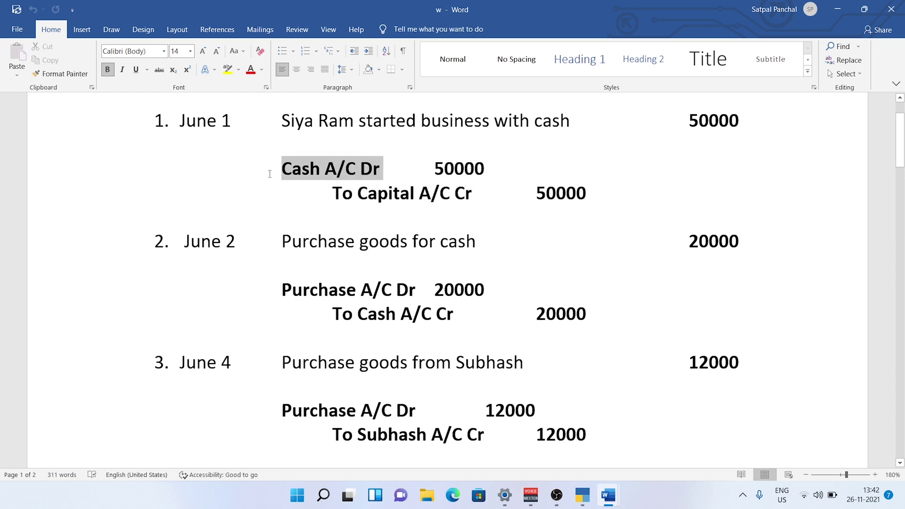
Step: Highlight the "To Capital A/C Cr" line and the Cash and Capital account names in the June 1 journal entry
left_click_drag(476, 197, 330, 194)
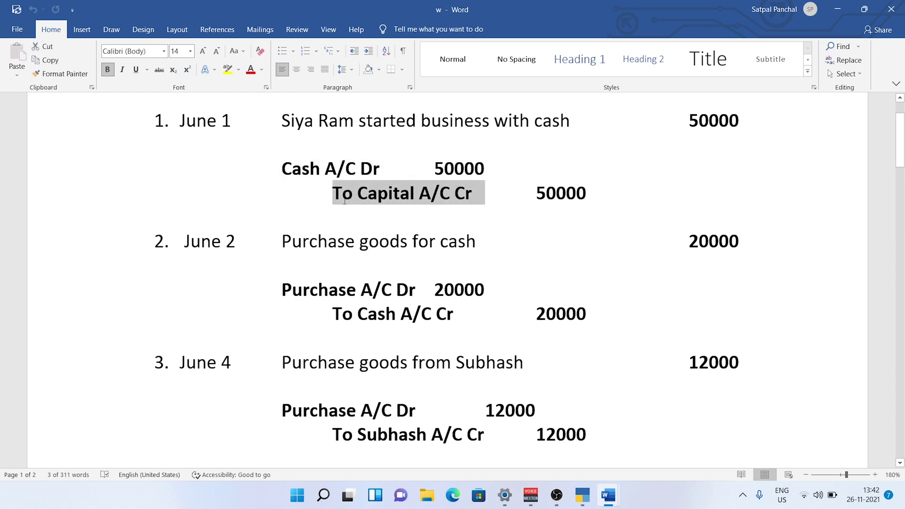
scroll(433, 226, "down", 1)
scroll(448, 224, "down", 1)
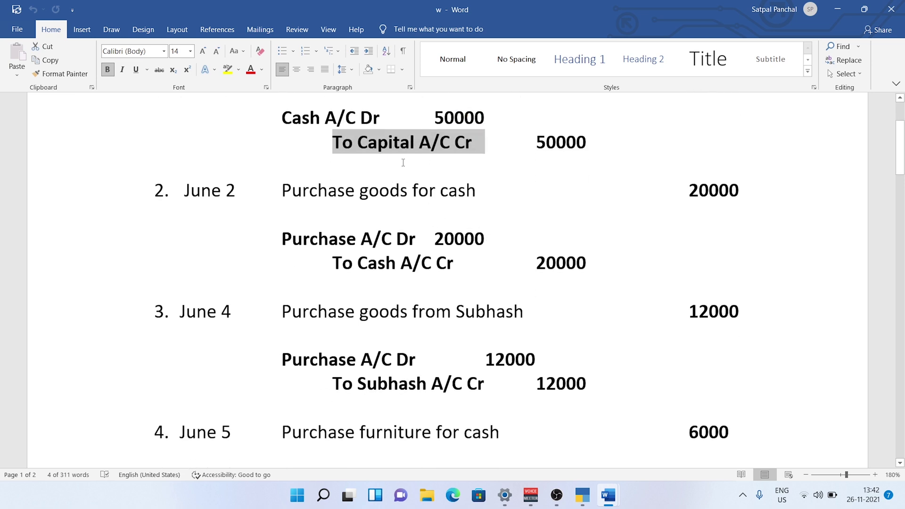
left_click(372, 163)
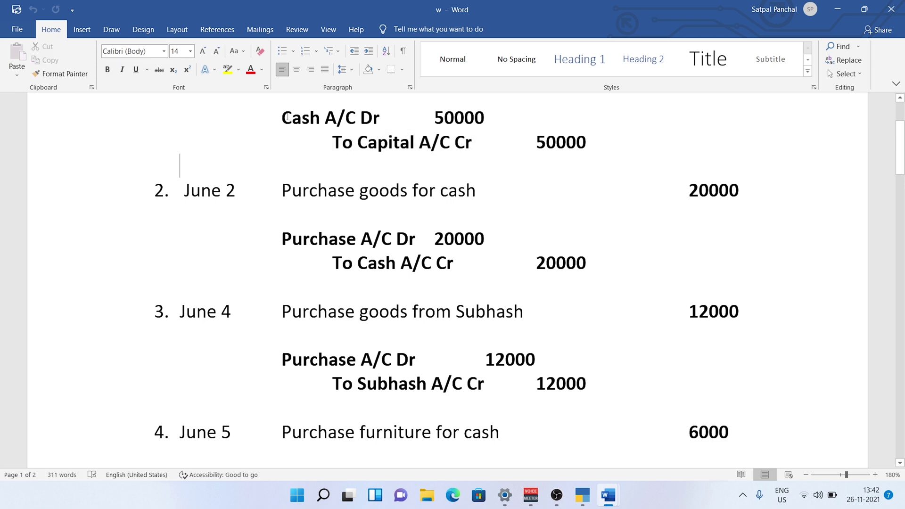
left_click_drag(283, 117, 345, 117)
left_click_drag(395, 142, 333, 142)
Step: Highlight the Purchase and Cash account names in the June 2 entry and the Purchase and supplier account lines in the June 4 entry
left_click_drag(348, 240, 282, 239)
double_click(374, 262)
scroll(365, 337, "down", 3)
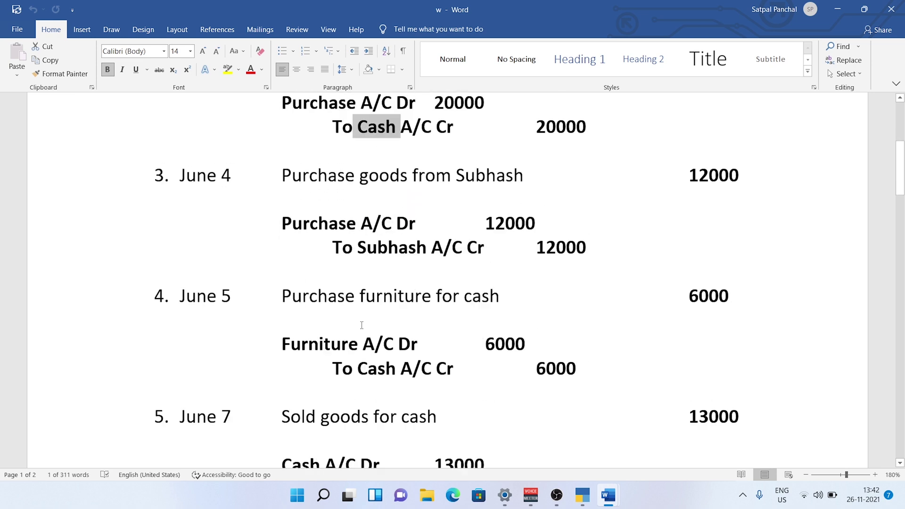
left_click_drag(346, 207, 293, 207)
double_click(400, 232)
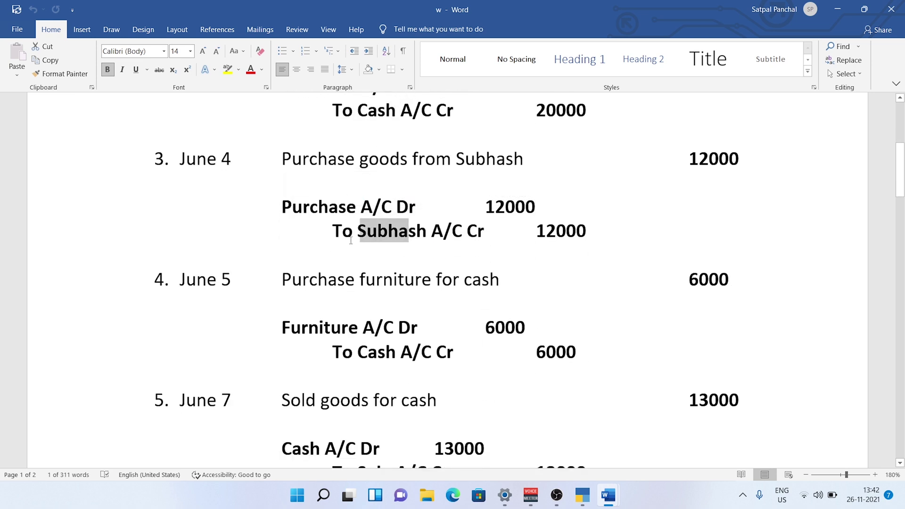
Step: Review the first entries again, highlighting Purchase in the June 2 entry and Cash and Capital in the June 1 entry
scroll(386, 238, "up", 4)
scroll(386, 238, "up", 1)
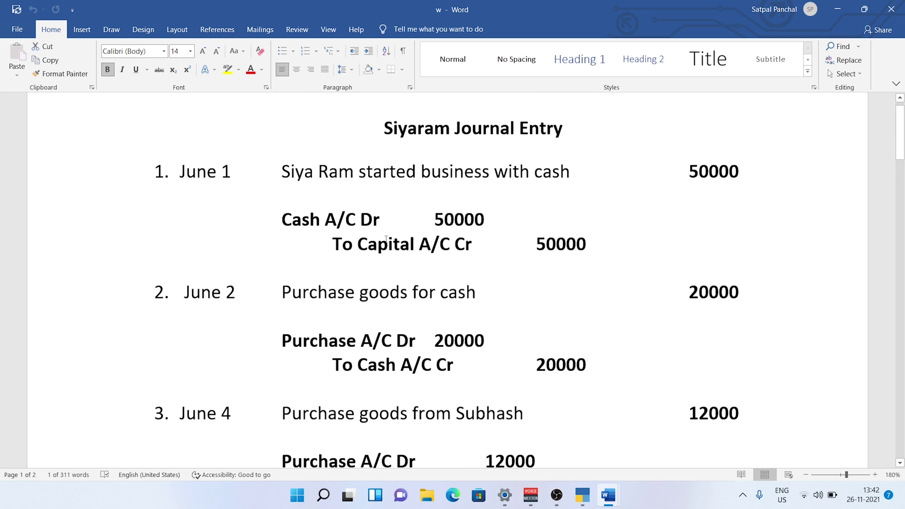
scroll(366, 262, "down", 2)
left_click_drag(342, 241, 267, 241)
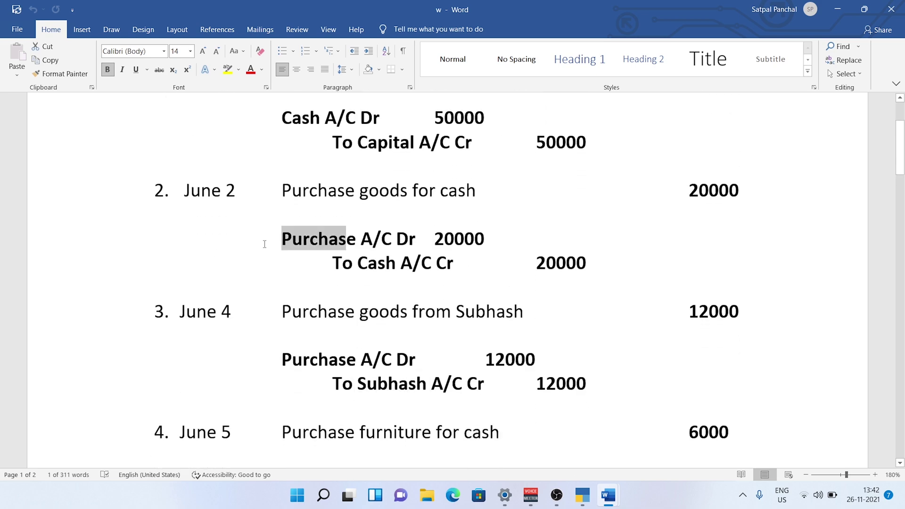
scroll(390, 264, "up", 2)
scroll(389, 264, "up", 1)
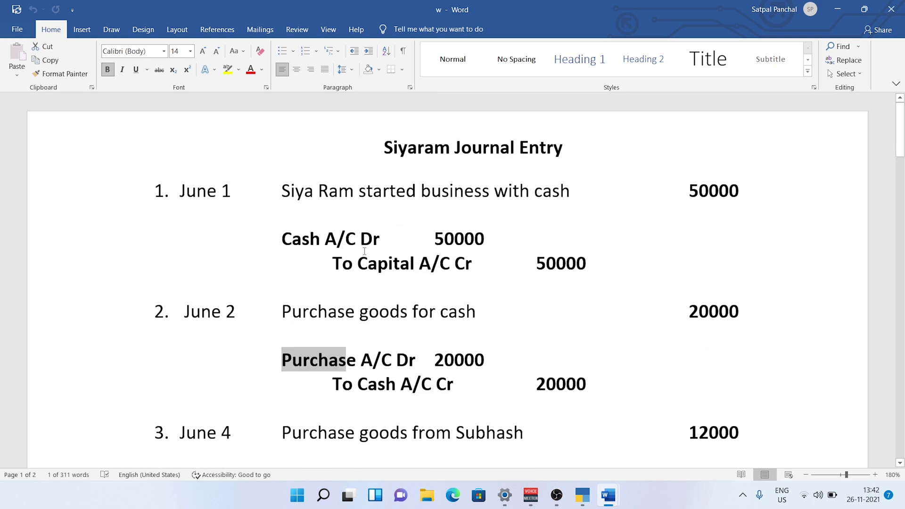
left_click_drag(320, 239, 275, 236)
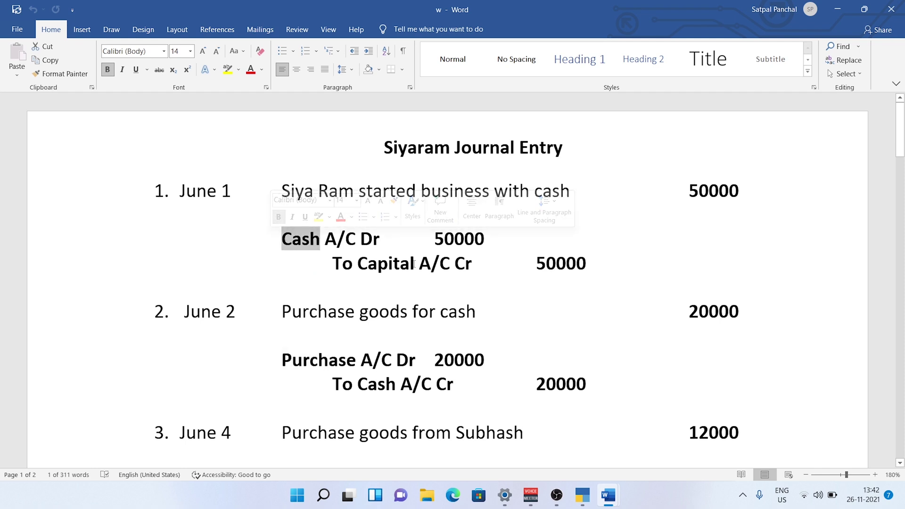
scroll(433, 264, "down", 1)
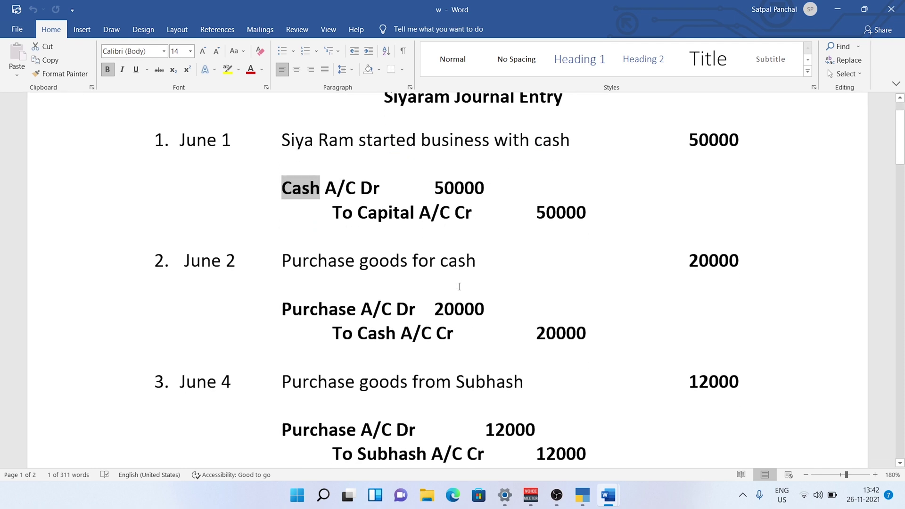
left_click_drag(419, 213, 359, 219)
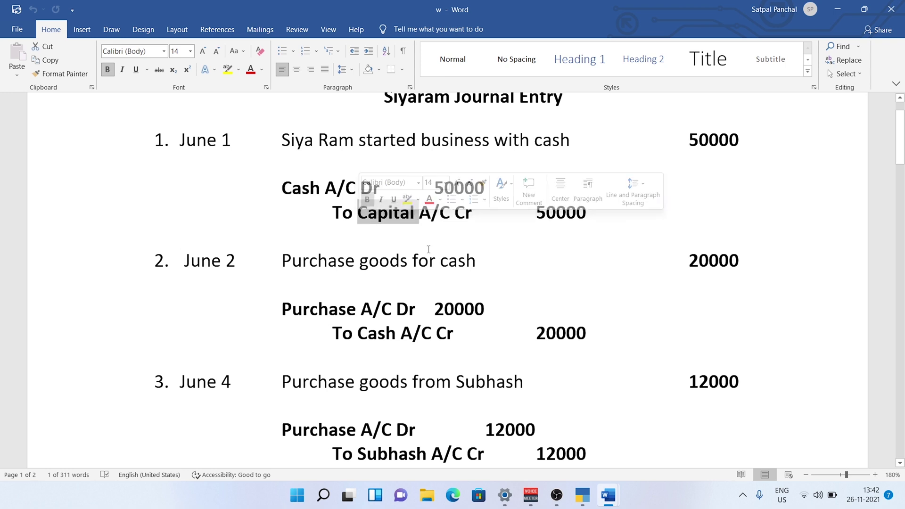
Step: Switch to TallyPrime and start a new ledger named Capital under the Capital Account group
mouse_move(622, 499)
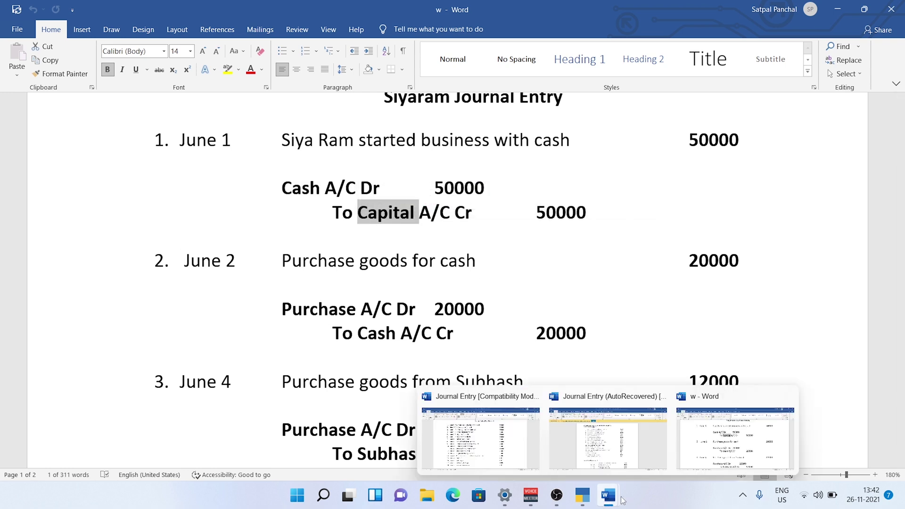
left_click(588, 497)
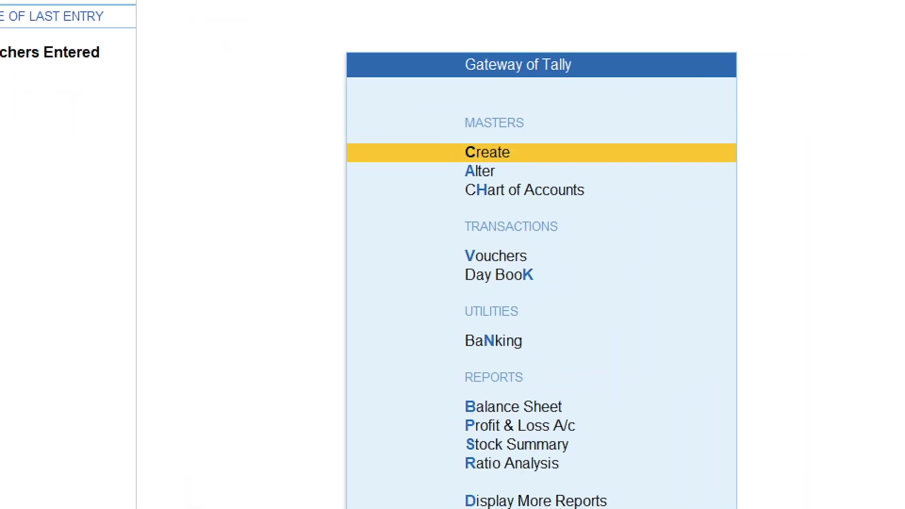
key("Return")
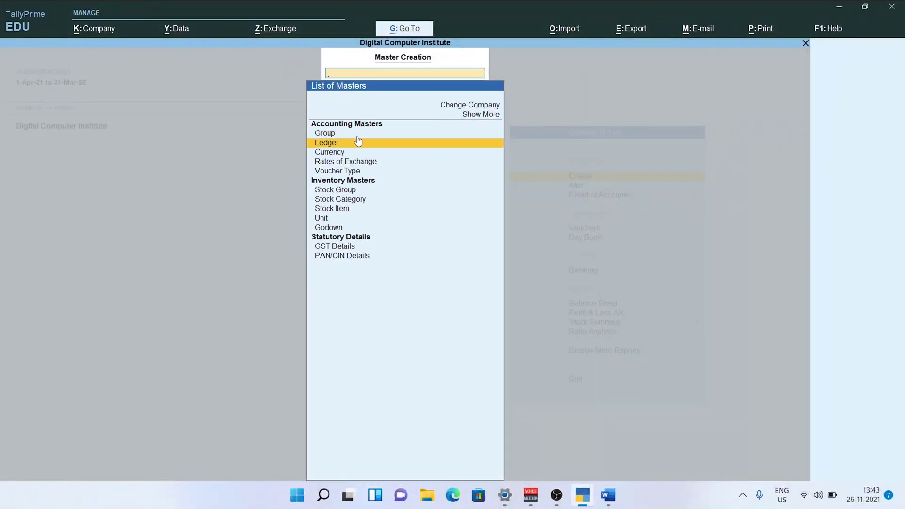
left_click(358, 142)
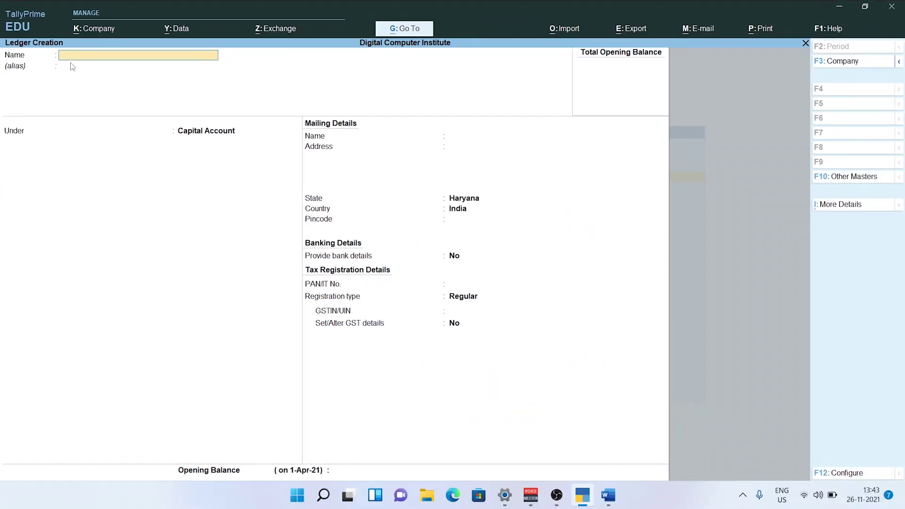
type("Capital")
key("Return")
key("Return")
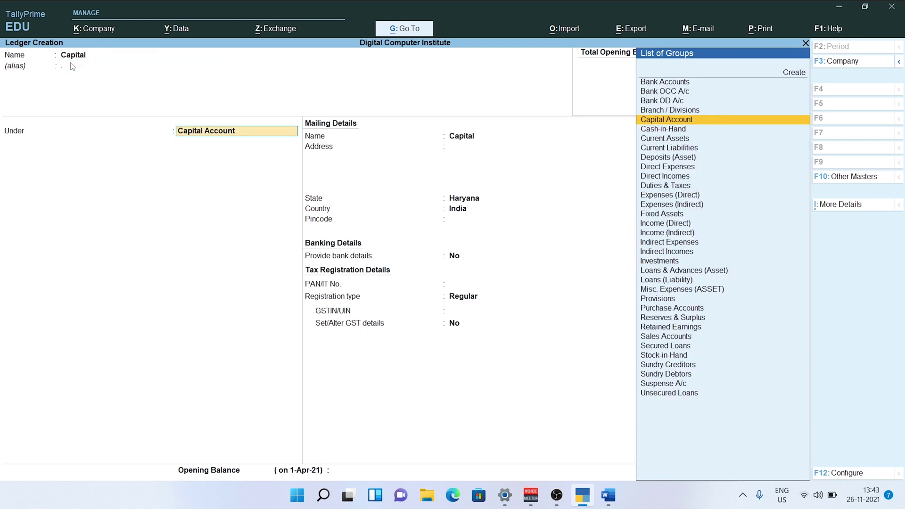
key("Return")
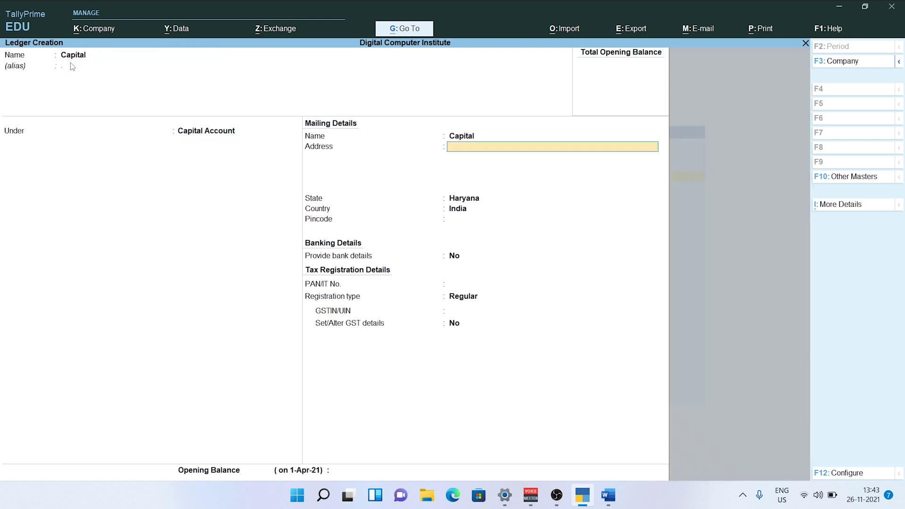
Step: Keep the Capital ledger's default mailing, banking and tax details, leave the opening balance blank, and save the ledger
key("Return")
key("Return")
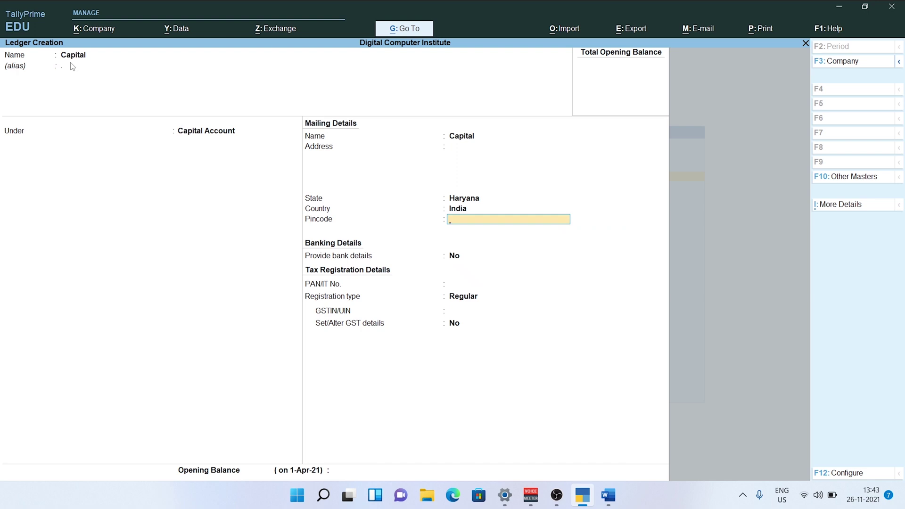
key("Return")
key("Return")
key("Return")
key("Return")
key("Return")
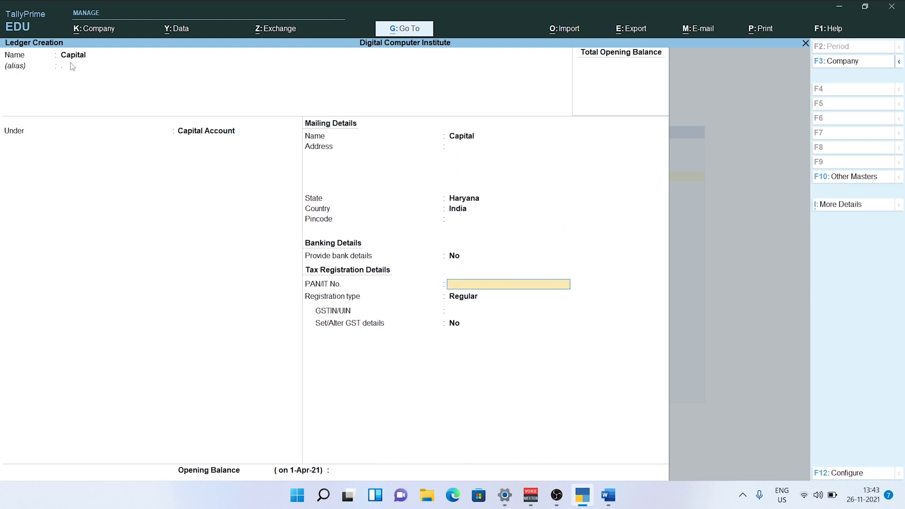
key("Return")
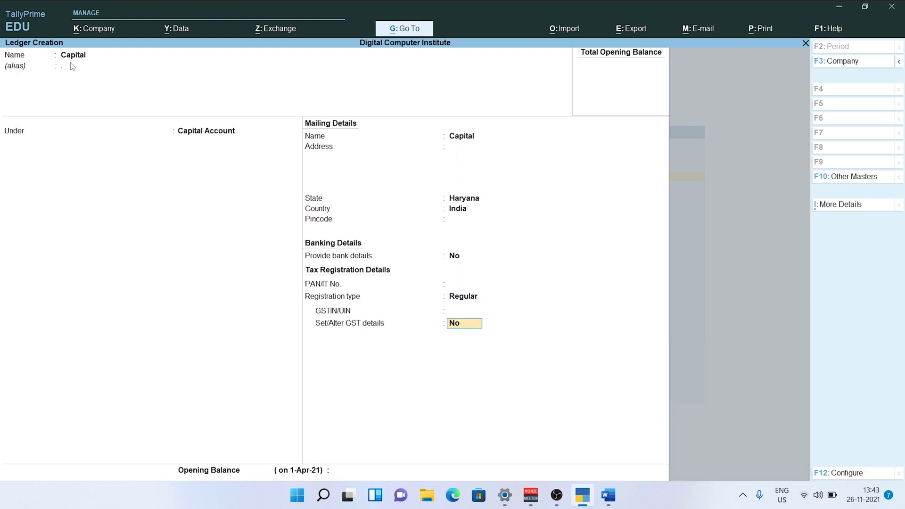
key("Return")
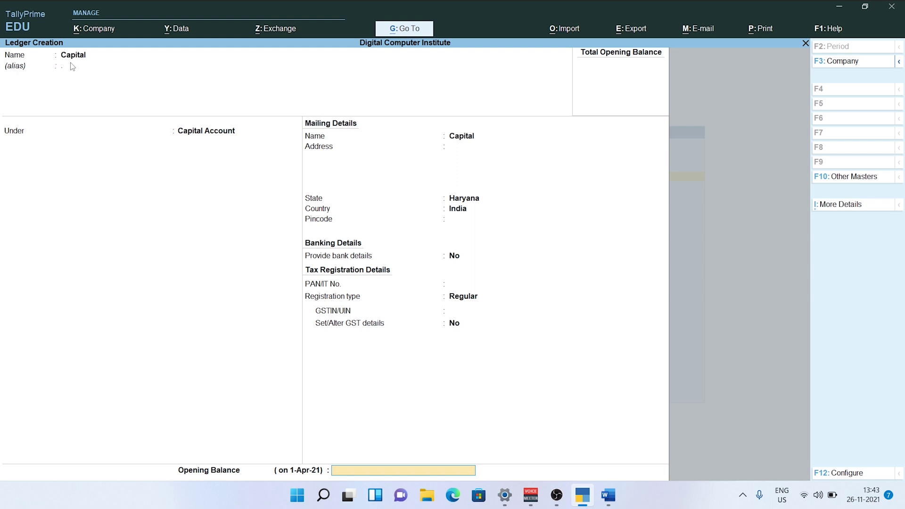
key("Return")
key("Return")
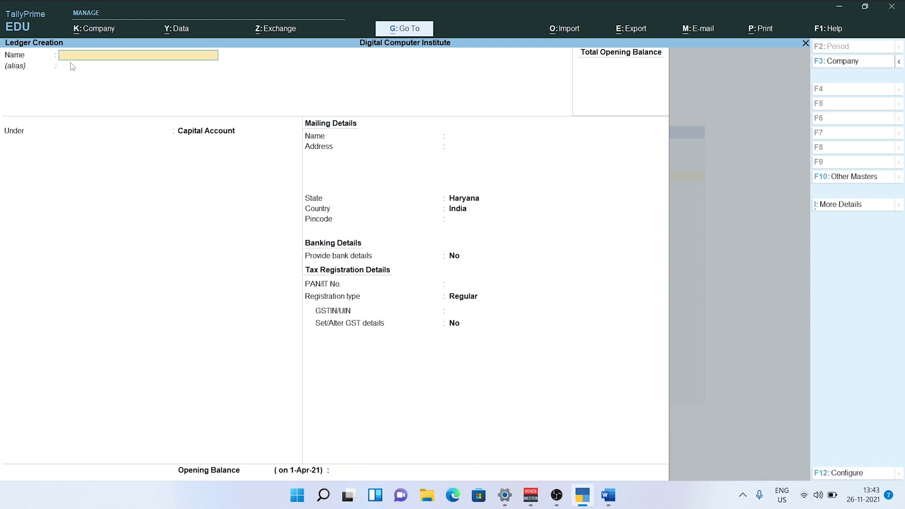
Step: Check the June 1 entry in the Word document "w" and return to TallyPrime
key("Escape")
key("alt+Tab")
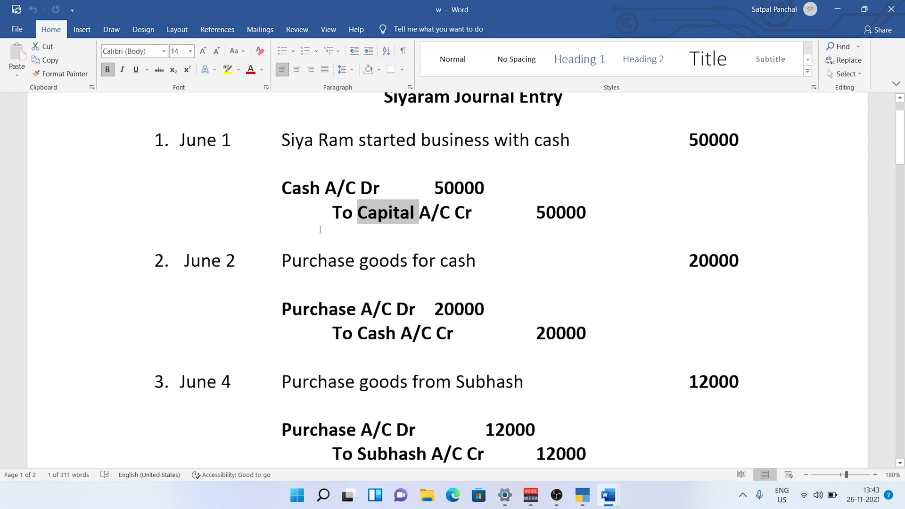
left_click(582, 502)
Step: Quit ledger creation and display the list of existing ledgers available for alteration
key("Escape")
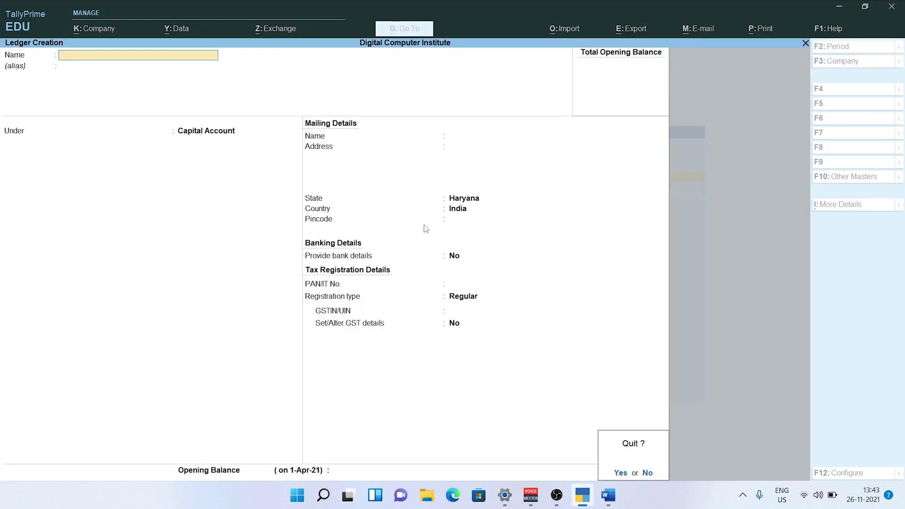
key("y")
key("Escape")
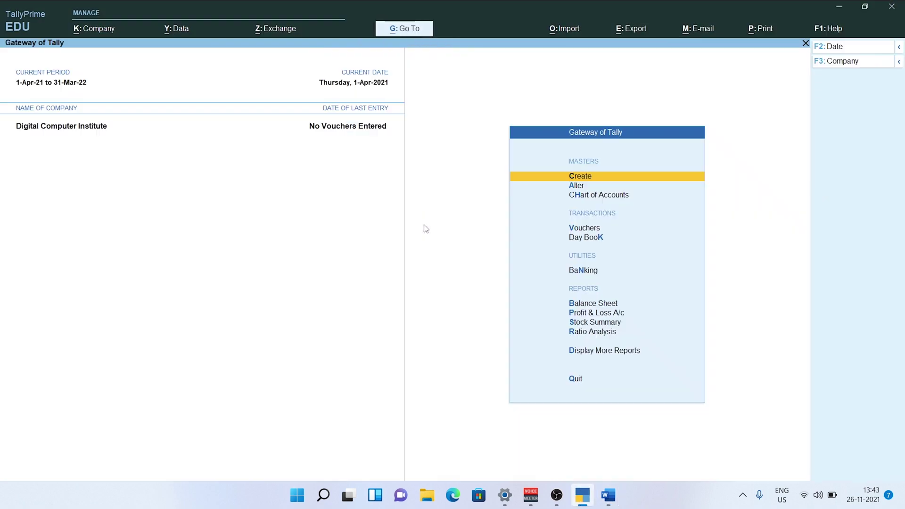
key("Down")
key("Return")
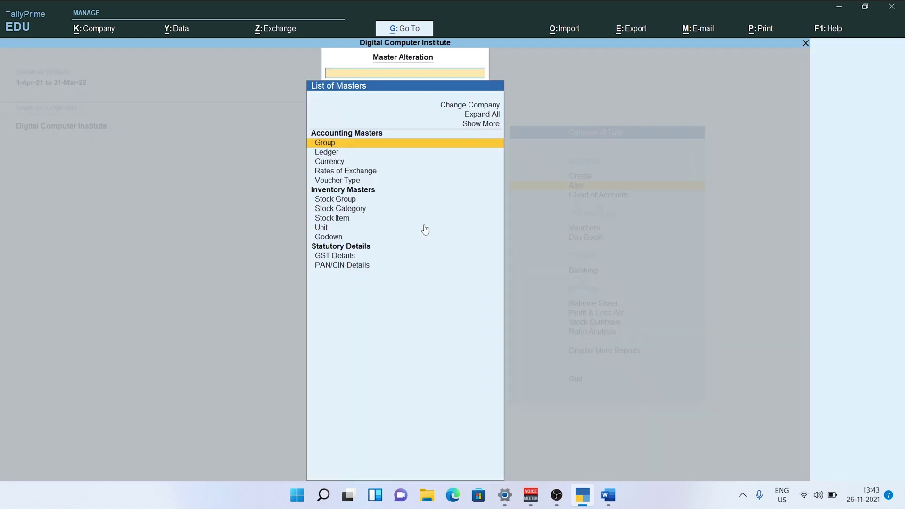
key("Down")
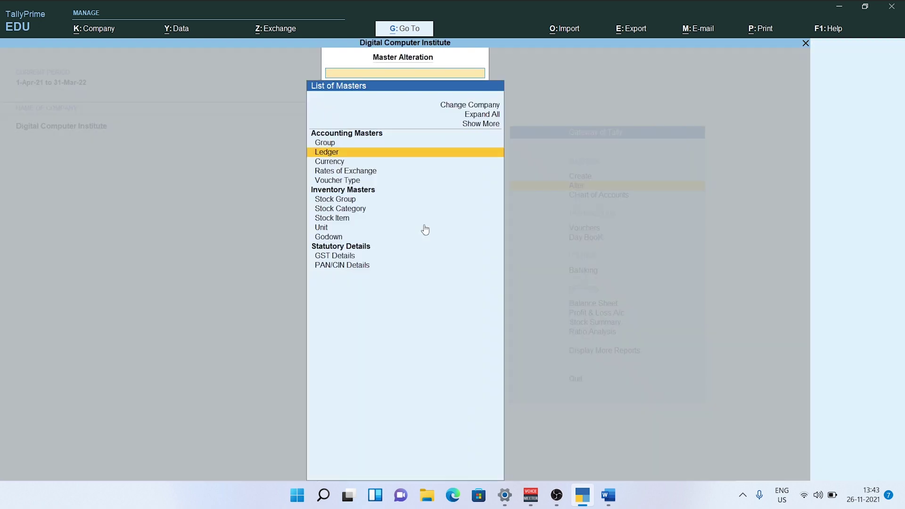
key("Return")
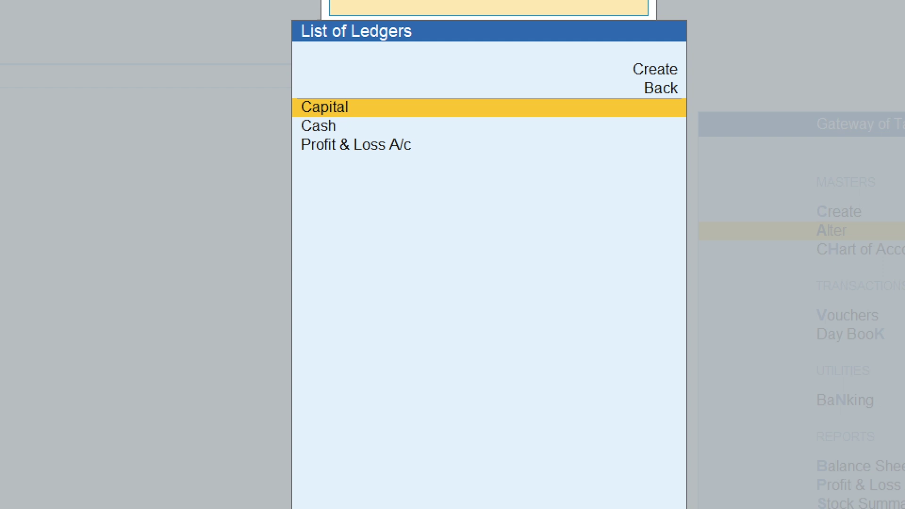
Step: Leave the ledger alteration lists and open the list of masters for creation
key("Escape")
key("Escape")
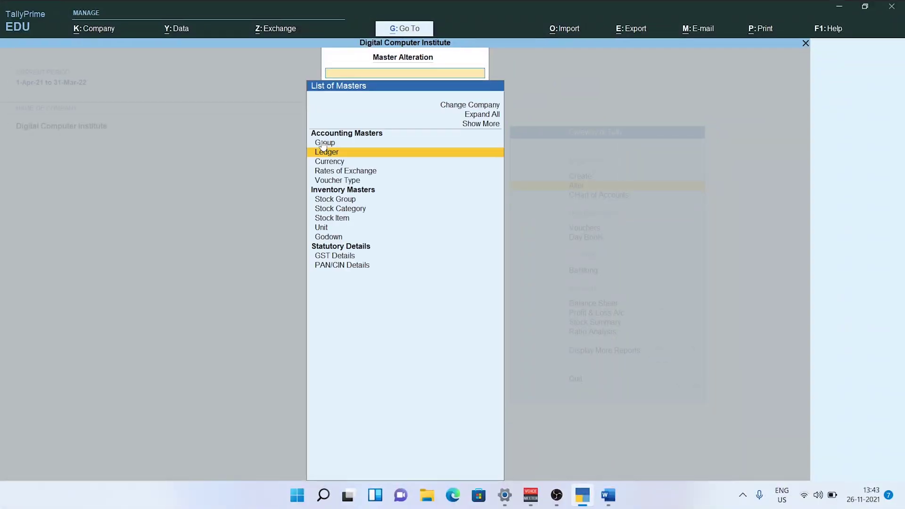
key("Up")
key("Return")
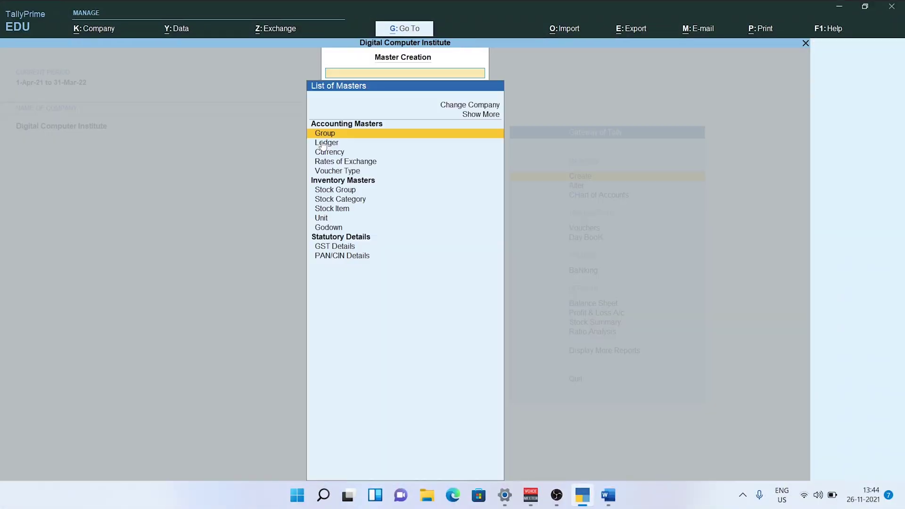
left_click(322, 138)
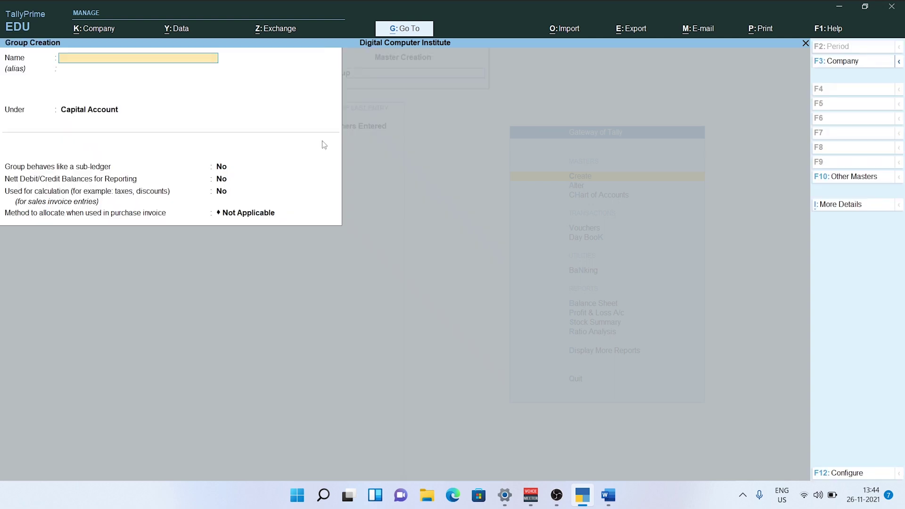
key("Escape")
key("y")
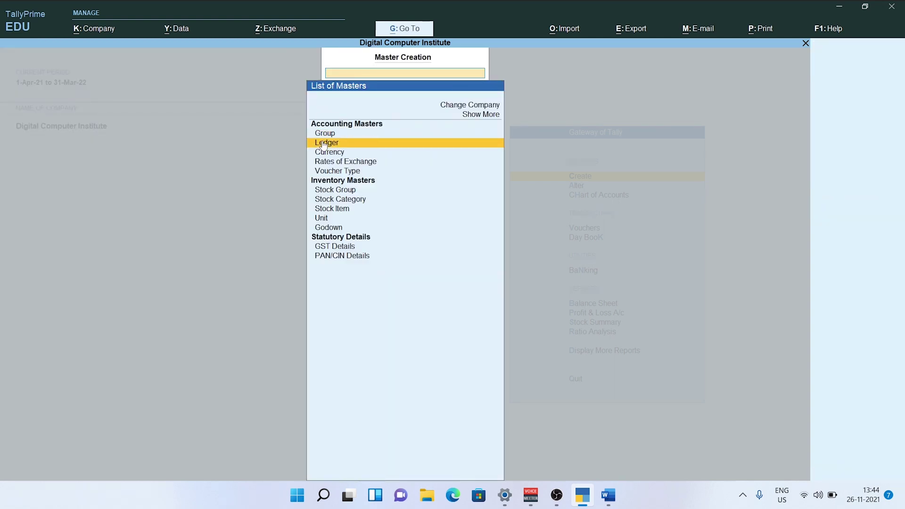
Step: Start a new ledger named Purchase and place it under the Purchase Accounts group
left_click(323, 144)
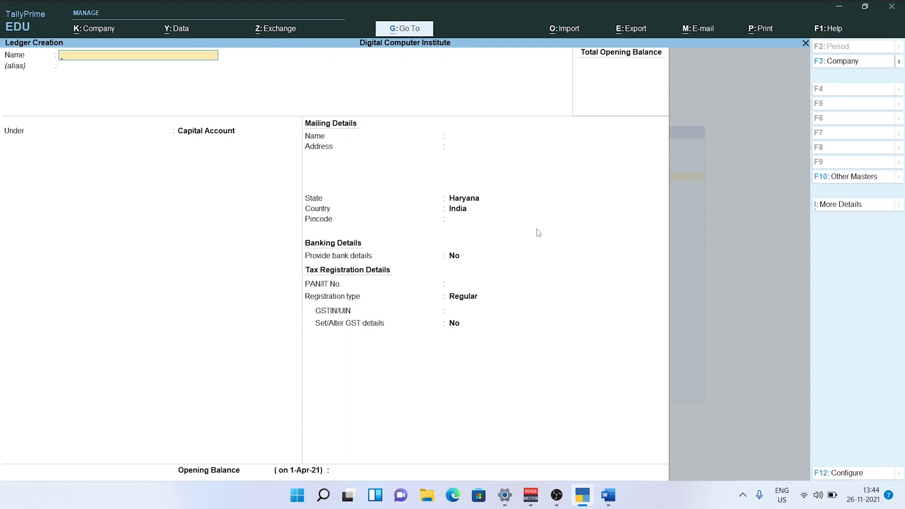
type("Purcha")
key("Return")
key("Return")
type("P")
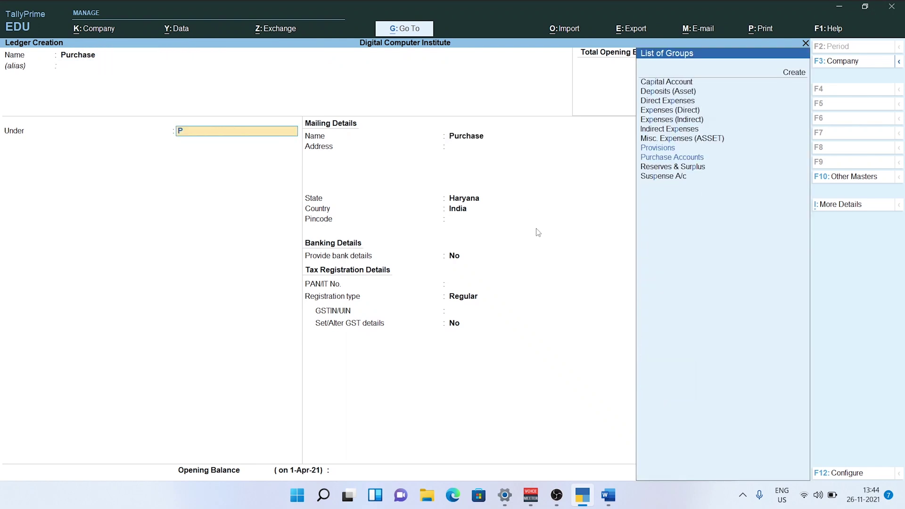
type("u")
key("Return")
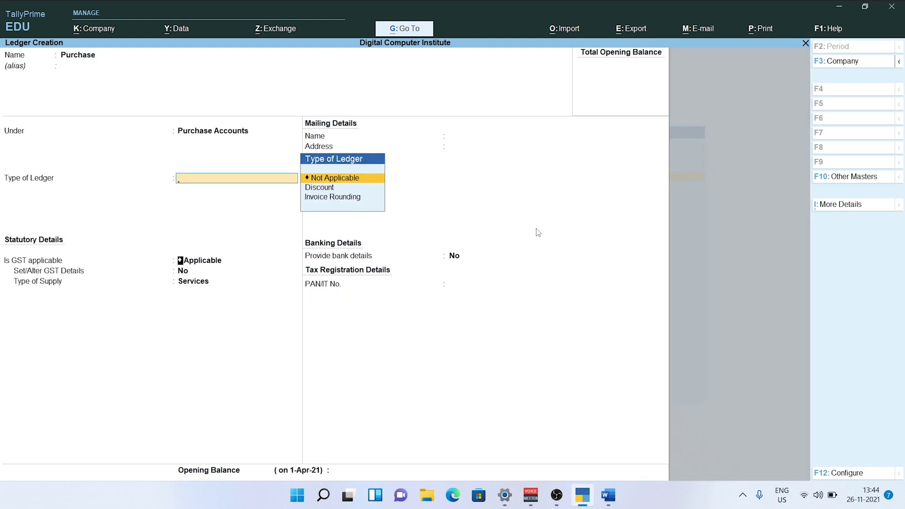
Step: Keep the Purchase ledger's type as Not Applicable and its default GST details, then save the ledger
key("Return")
key("Return")
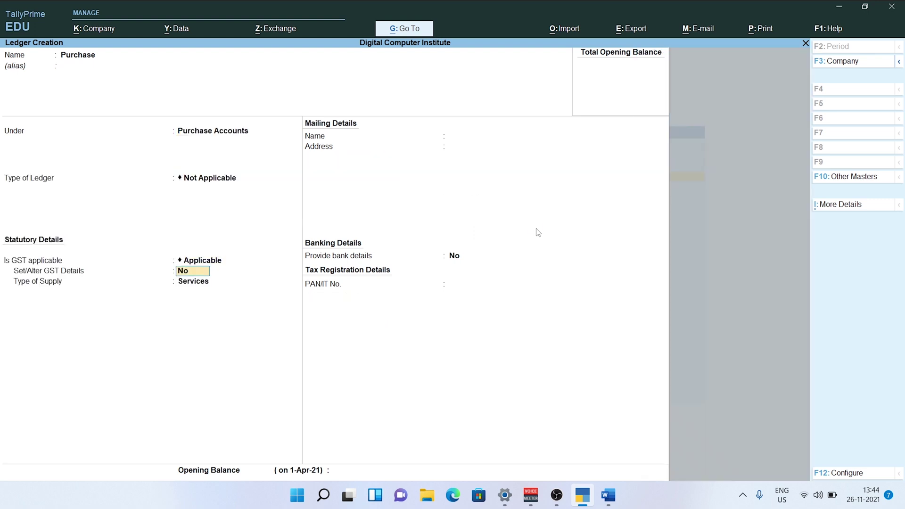
key("Return")
key("Return")
key("Return")
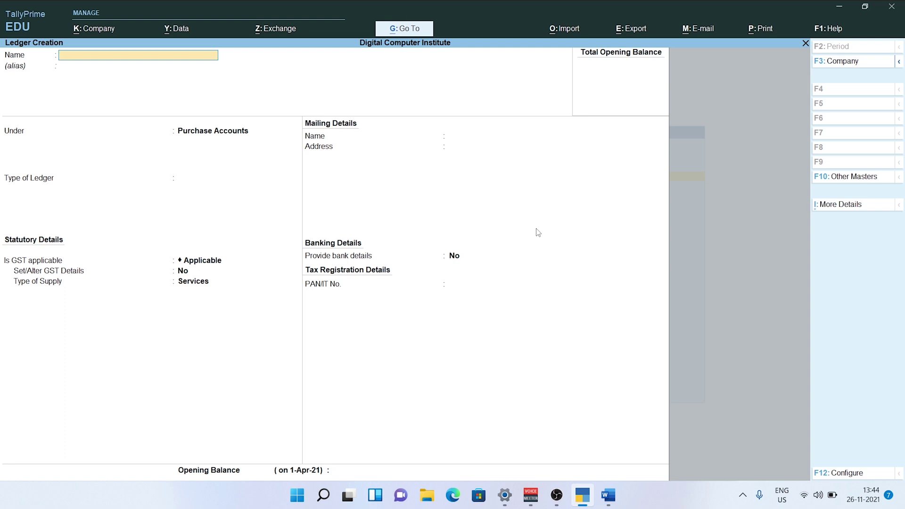
Step: Switch to the Word document "w", review the June 4 credit purchase entry and its accounts, and return to TallyPrime
left_click(608, 495)
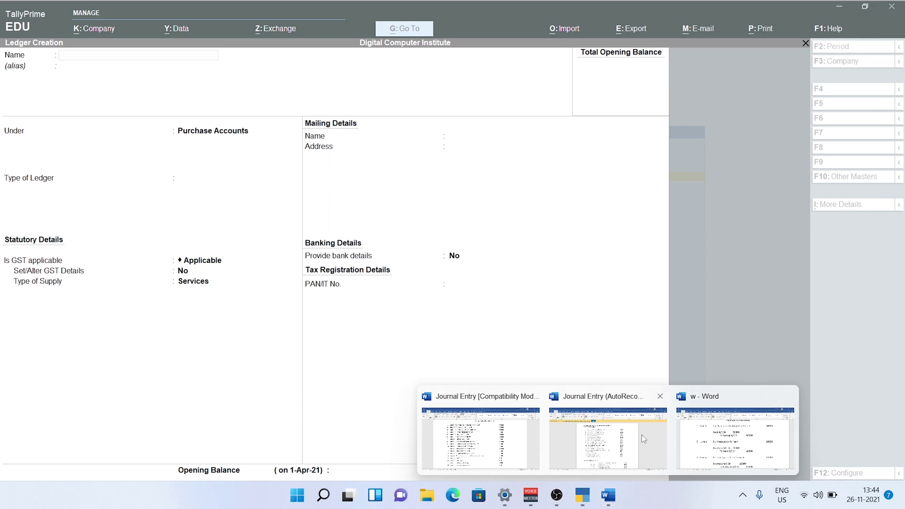
left_click(721, 443)
scroll(368, 240, "down", 4)
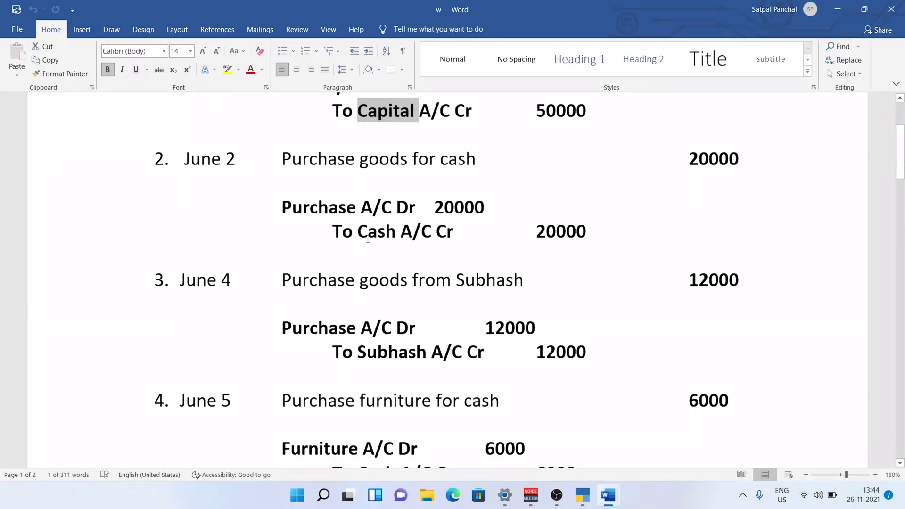
scroll(368, 239, "up", 3)
scroll(394, 225, "down", 8)
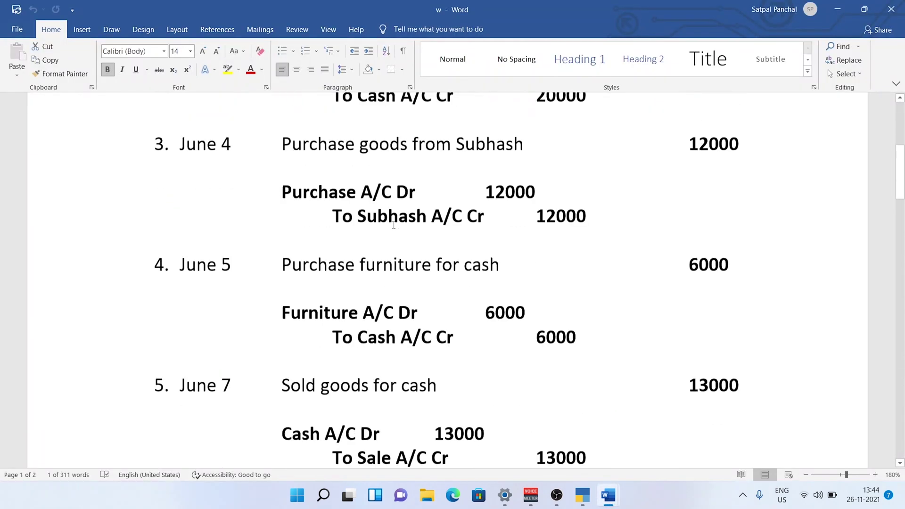
scroll(393, 225, "down", 1)
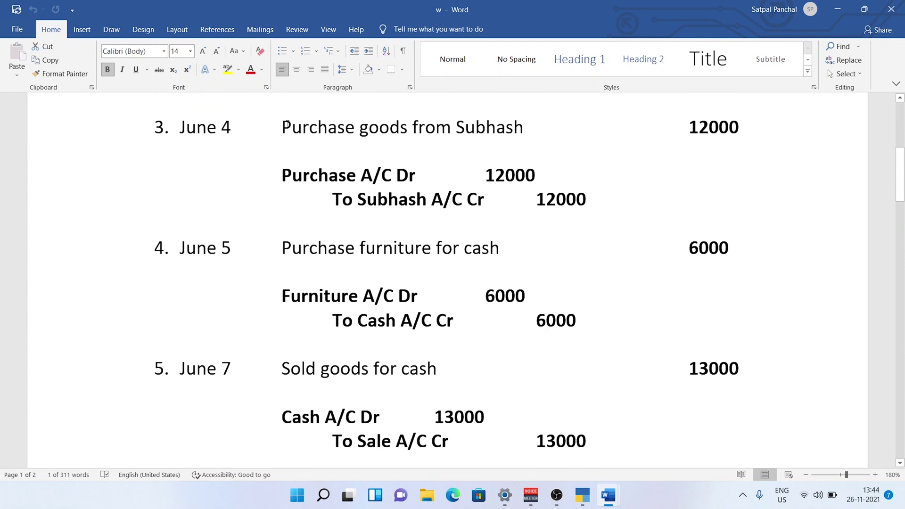
left_click_drag(288, 125, 739, 127)
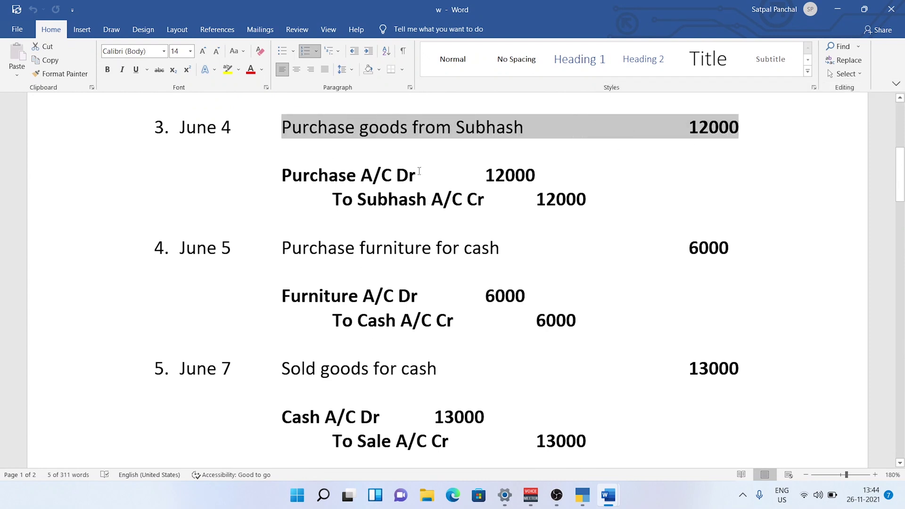
scroll(310, 181, "down", 3)
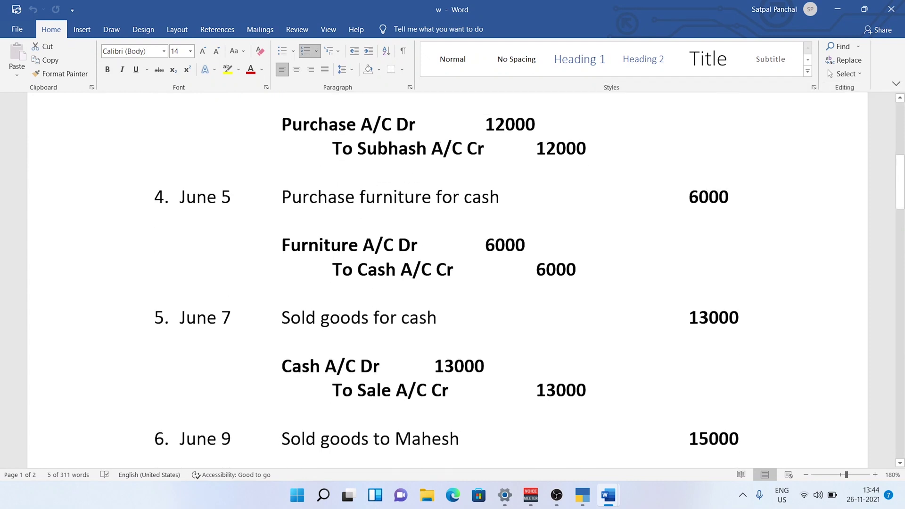
left_click_drag(442, 146, 397, 148)
left_click(353, 150)
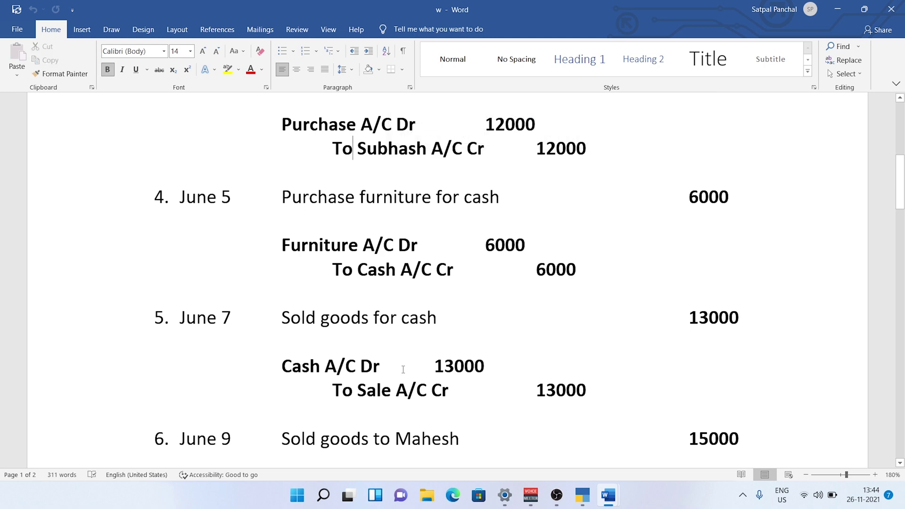
left_click(582, 495)
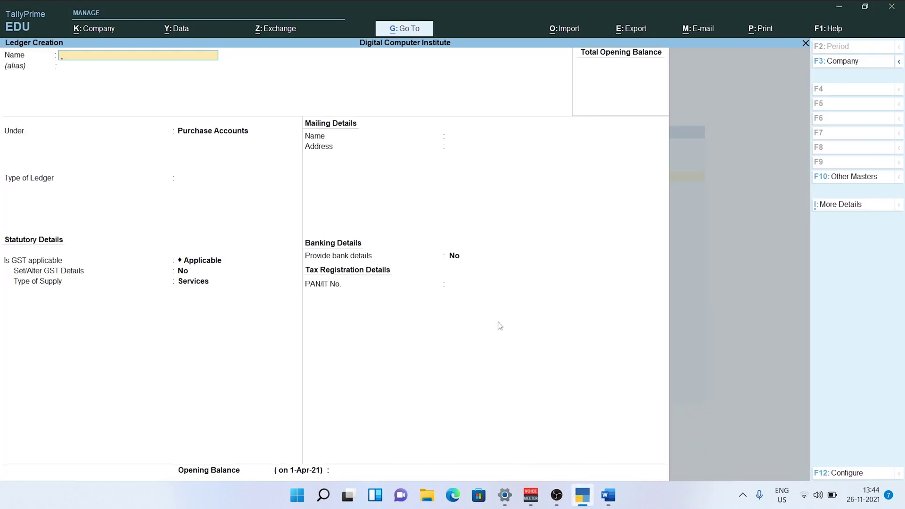
Step: Enter the supplier's name from the June 4 entry as the ledger name and filter the groups by "Su"
type("Subhash")
key("Return")
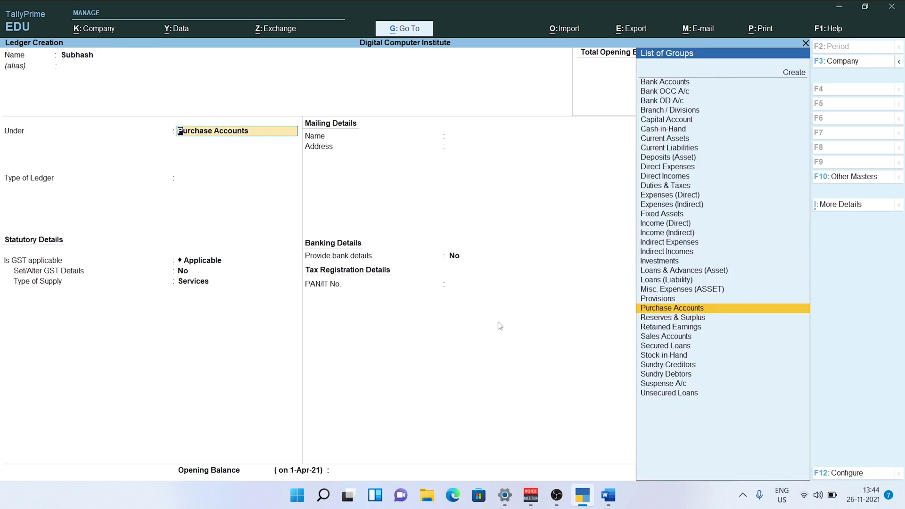
type("Su")
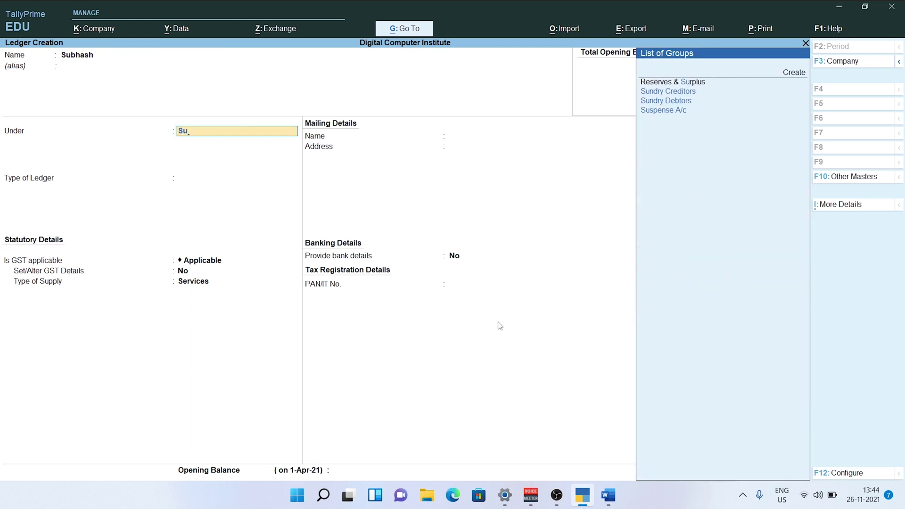
Step: Check the credit side of the supplier's account in the Word document's June 4 entry and return to TallyPrime
key("alt")
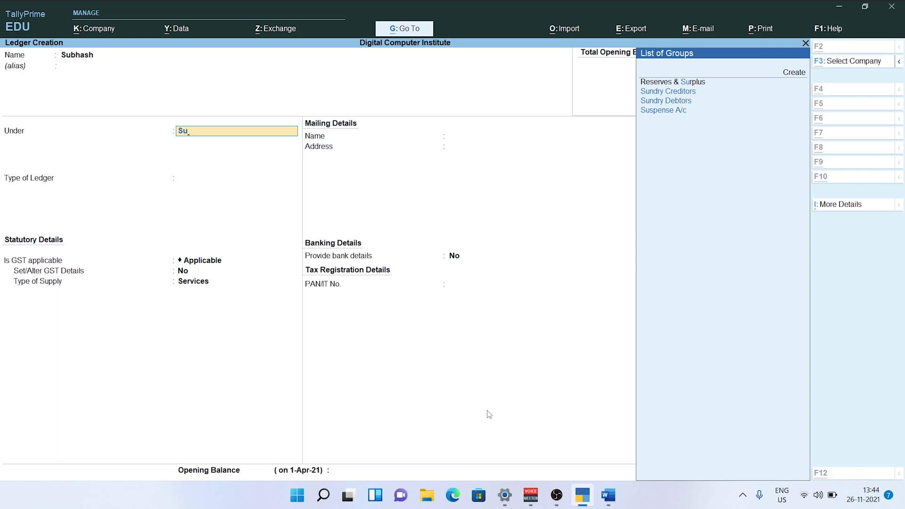
key("alt+Tab")
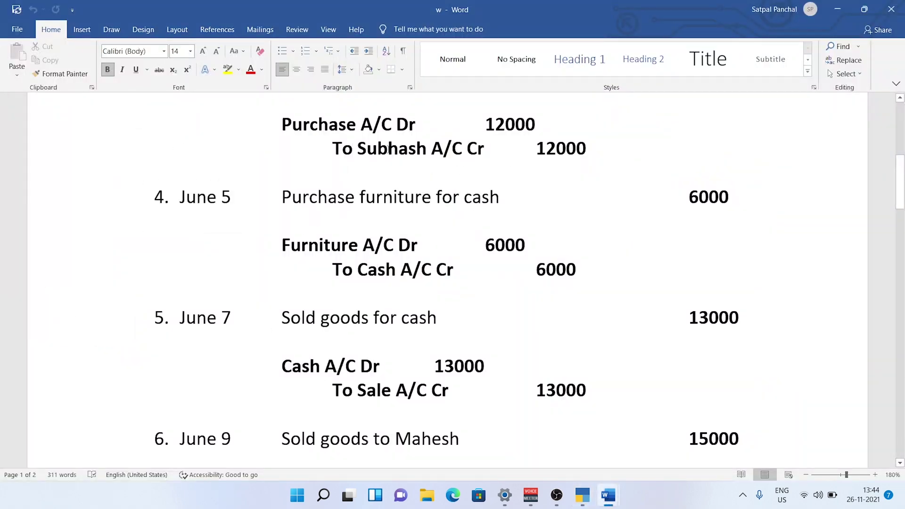
left_click_drag(486, 148, 465, 149)
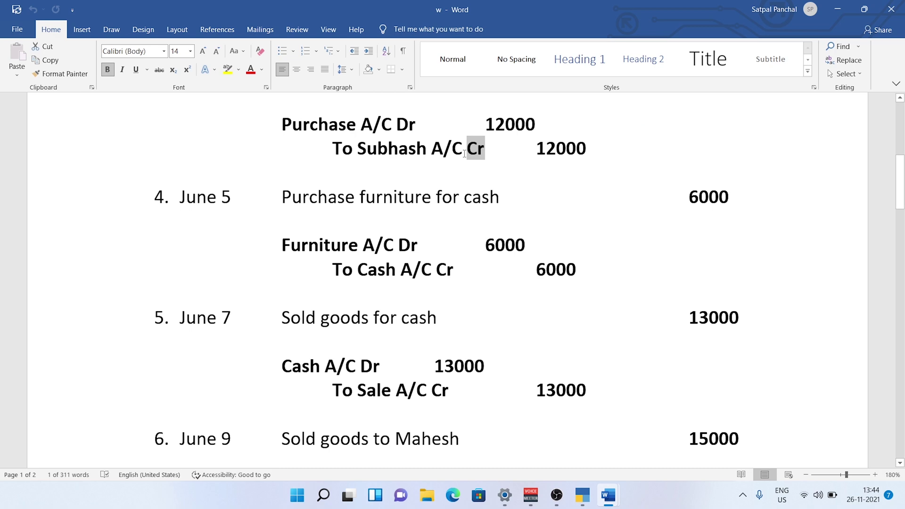
key("alt+Tab")
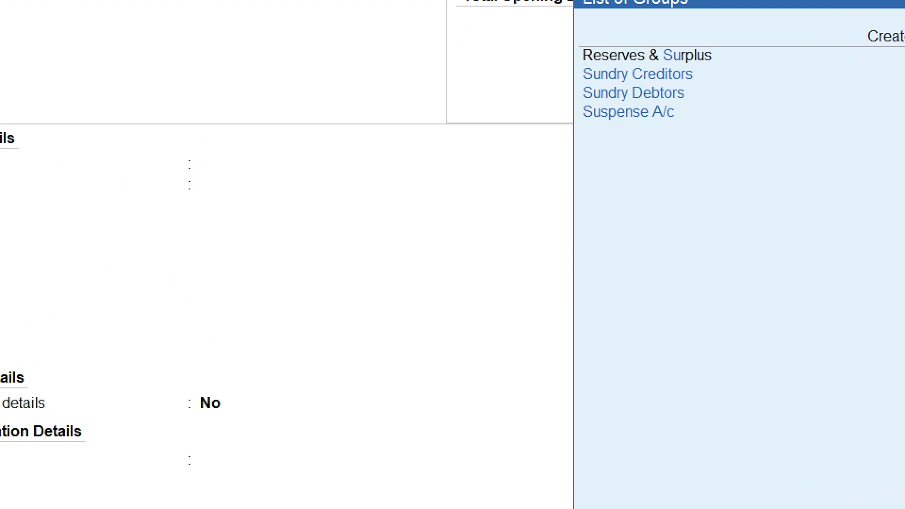
Step: Place the supplier's ledger under Sundry Creditors, keeping bill-by-bill balances at Yes and the default credit and mailing details
key("Down")
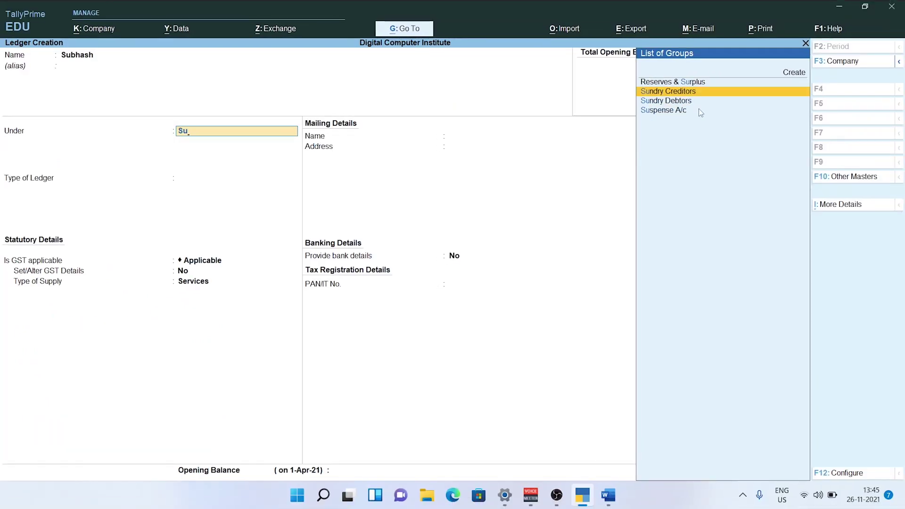
key("Return")
key("Return")
key("Return")
key("Return")
key("Return")
key("Return")
key("Return")
key("Return")
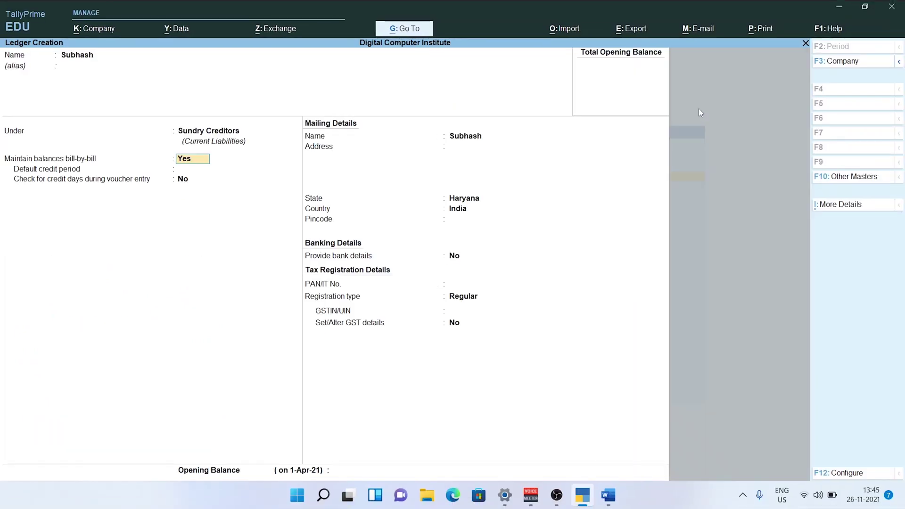
Step: Keep the supplier ledger's default banking and tax registration details, leave the opening balance blank, and save the ledger
key("Return")
key("Return")
key("Return")
key("Return")
key("Return")
key("Return")
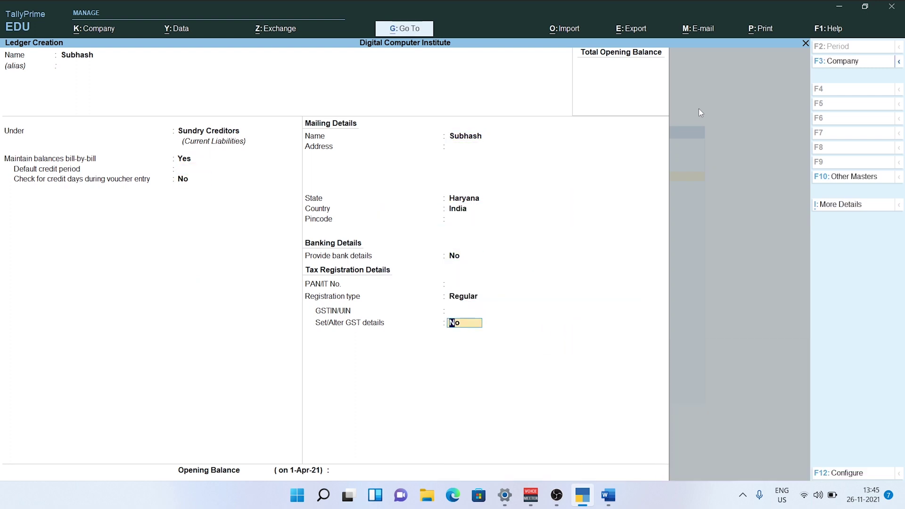
key("Return")
key("Return")
key("Return")
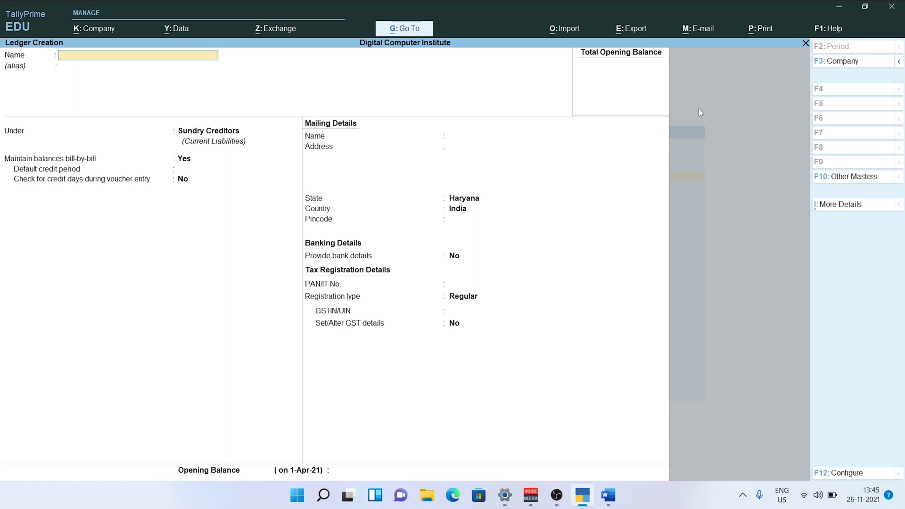
Step: Reopen the ledger creation form, check the June 5 furniture purchase entry in the Word document, and return to TallyPrime
key("Escape")
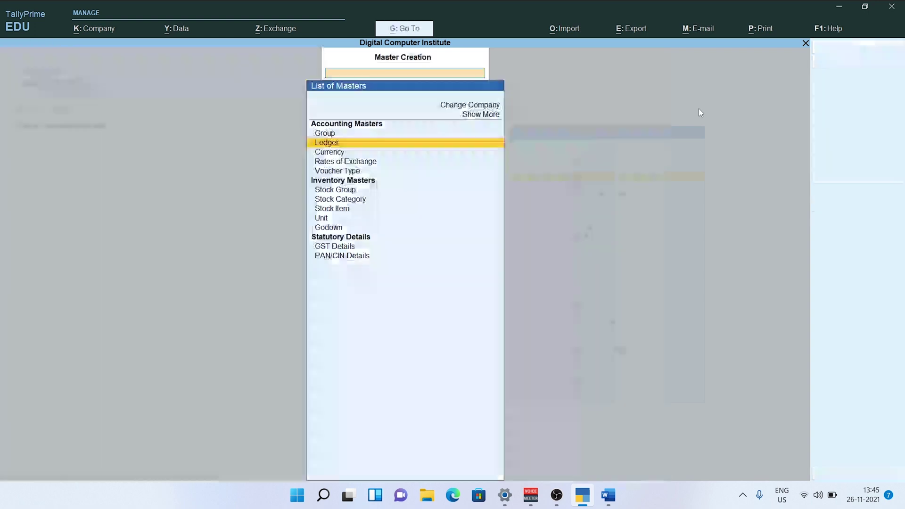
key("Return")
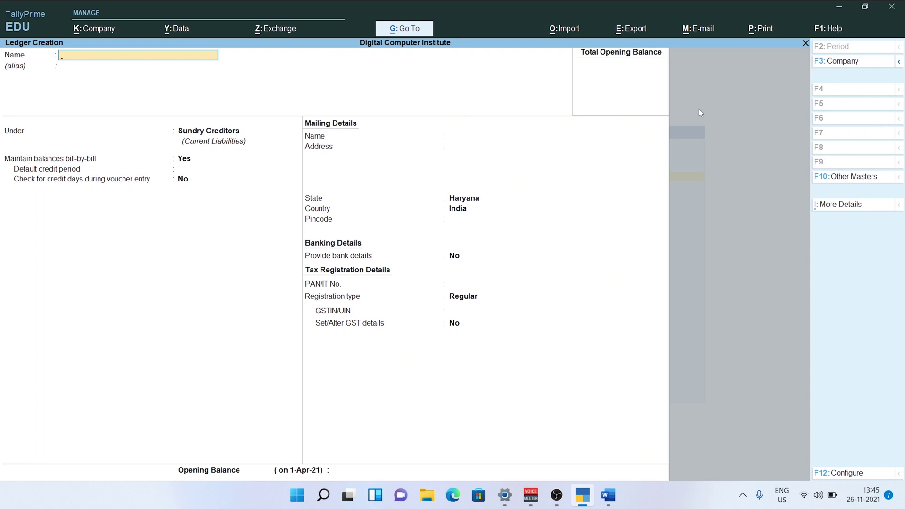
key("alt+Tab")
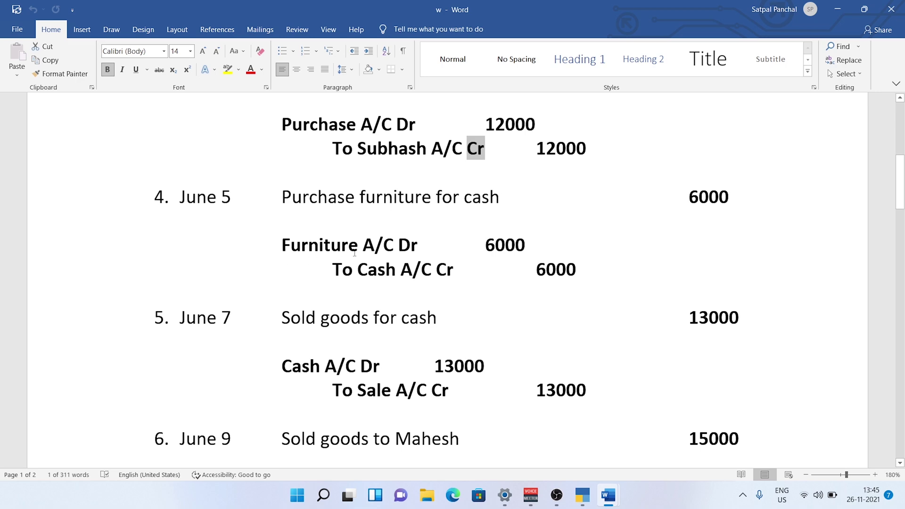
key("alt+Tab")
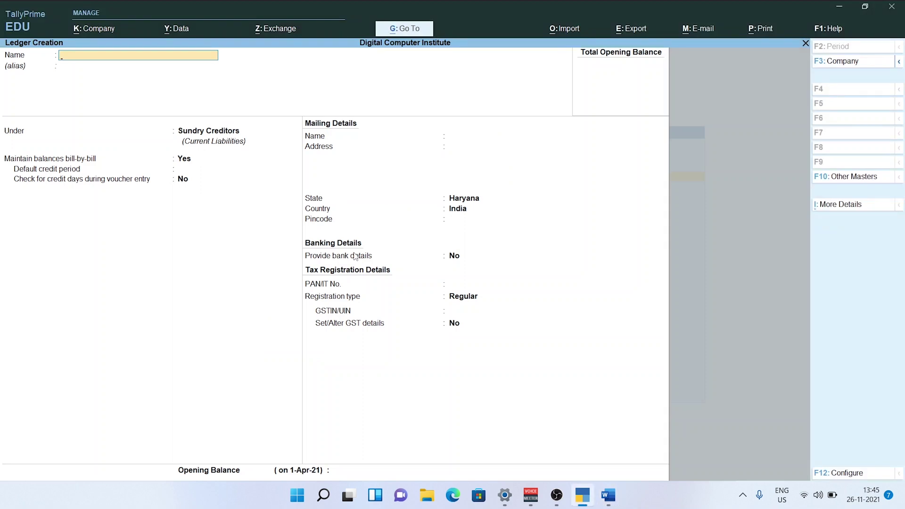
Step: Name the new ledger "Furnitute" and place it under the Fixed Assets group
type("Furnitute")
key("Return")
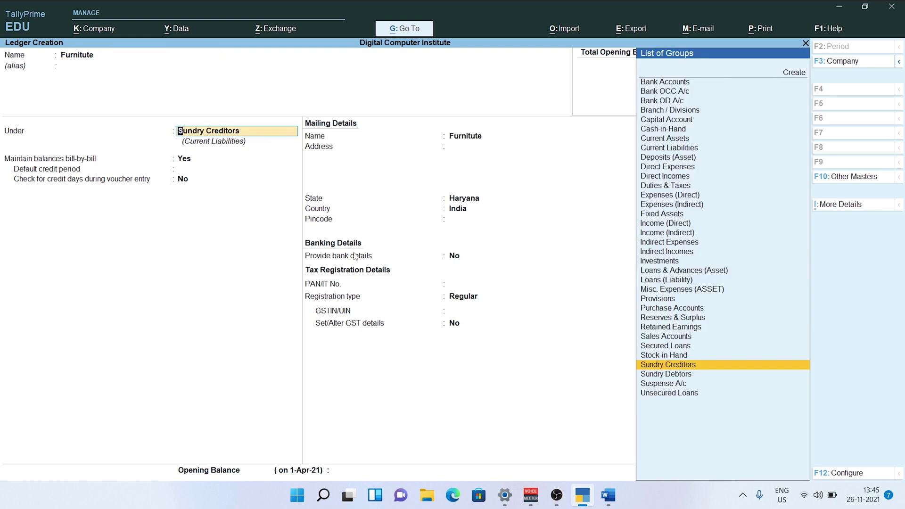
type("F")
key("Return")
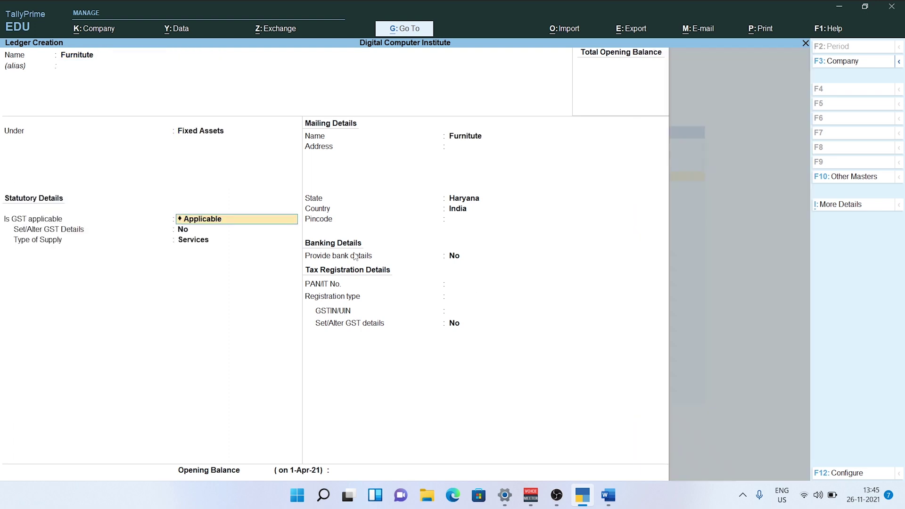
Step: Set the furniture ledger's type of supply to Goods, keep its other default details, and save the ledger
key("Return")
key("Return")
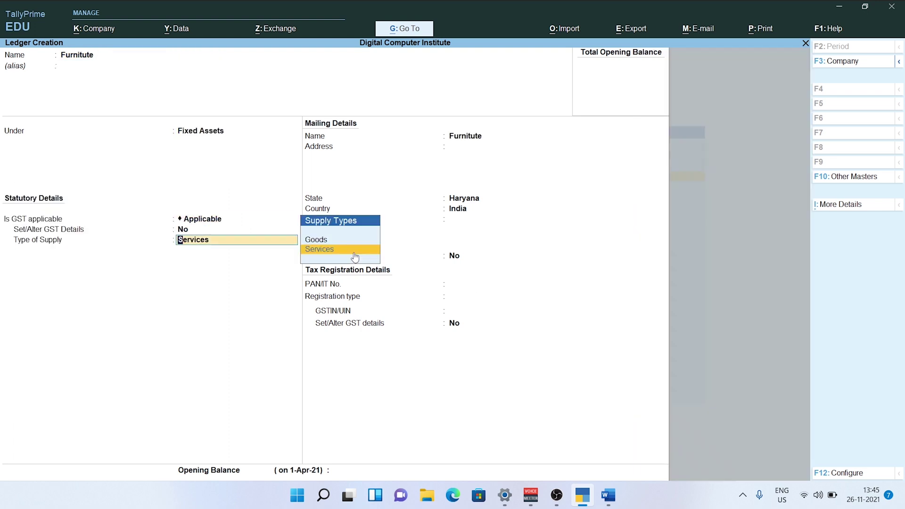
key("Up")
key("Return")
key("Return")
key("Return")
key("Return")
key("Return")
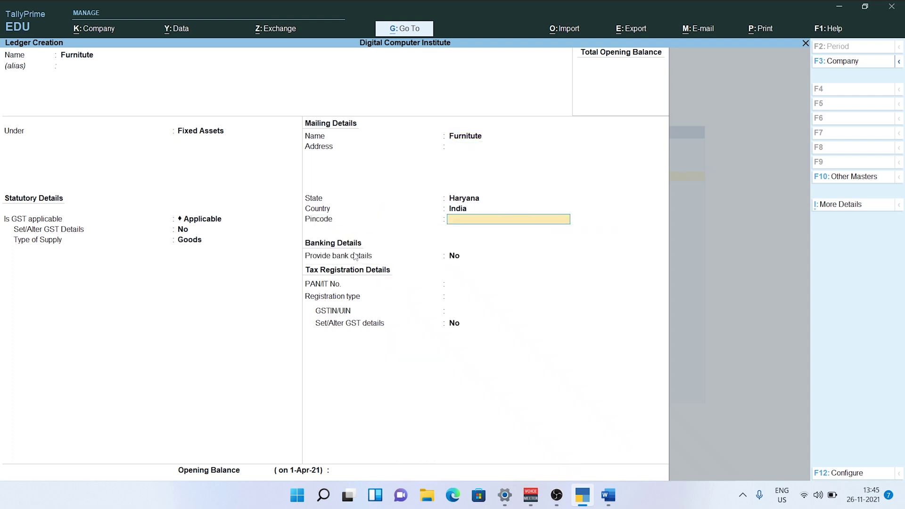
key("Return")
key("Return")
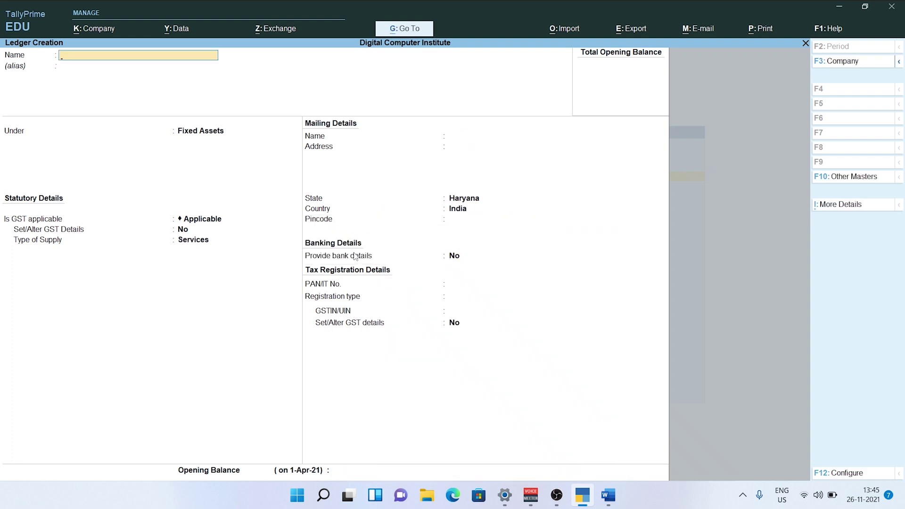
Step: Check the June 7 and June 9 sales entries in the Word document and return to the TallyPrime ledger form
key("alt+Tab")
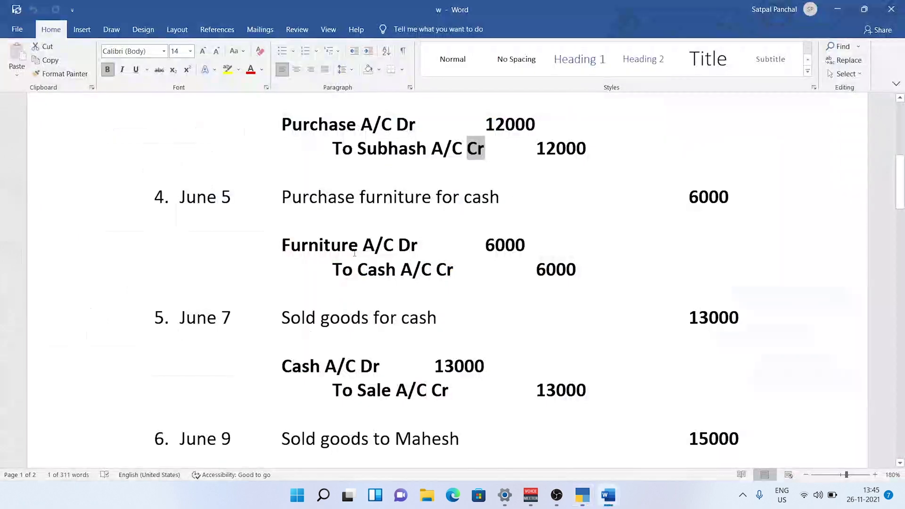
scroll(341, 331, "down", 3)
scroll(341, 331, "down", 2)
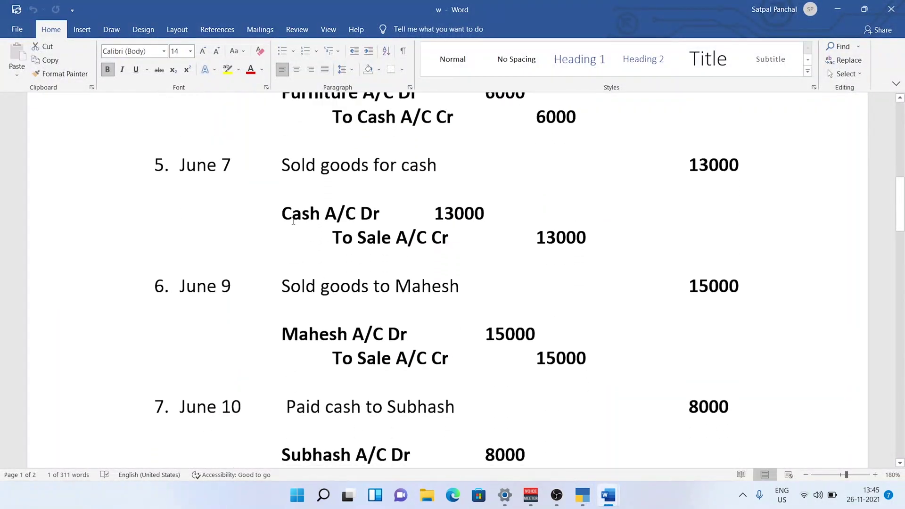
key("alt+Tab")
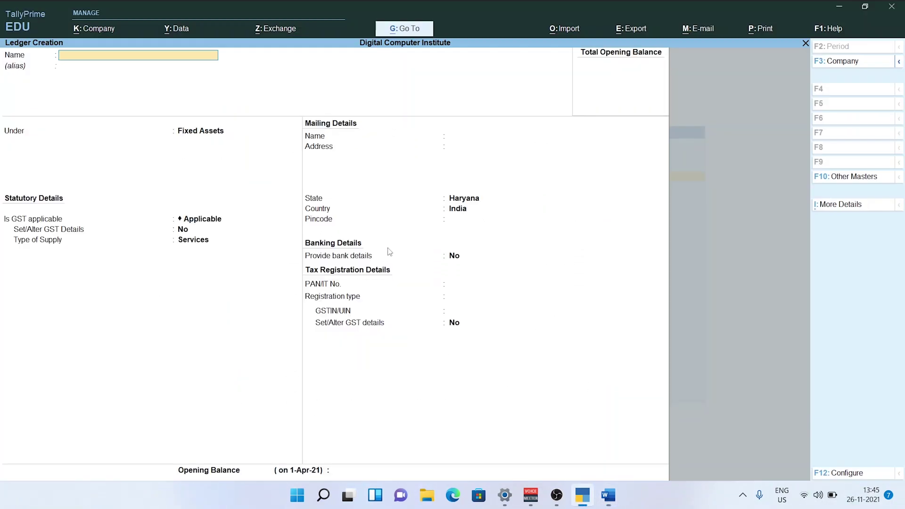
Step: Name the new ledger "Sale" and place it under the Sales Accounts group, keeping the type of ledger and GST applicability defaults
type("Sale")
key("Return")
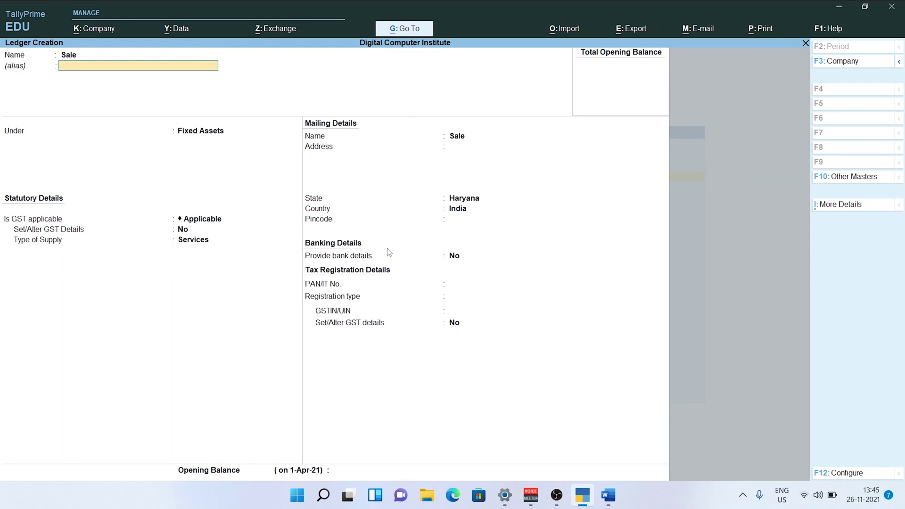
type("sa")
key("Return")
key("Return")
key("Return")
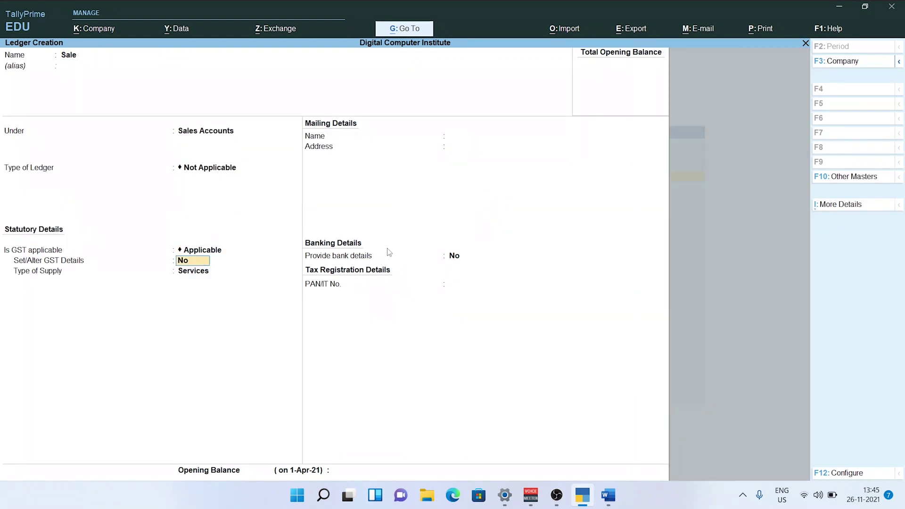
Step: Set the Sale ledger's type of supply to Goods, leave its opening balance empty, and save the ledger
key("Return")
key("Up")
key("Return")
key("Return")
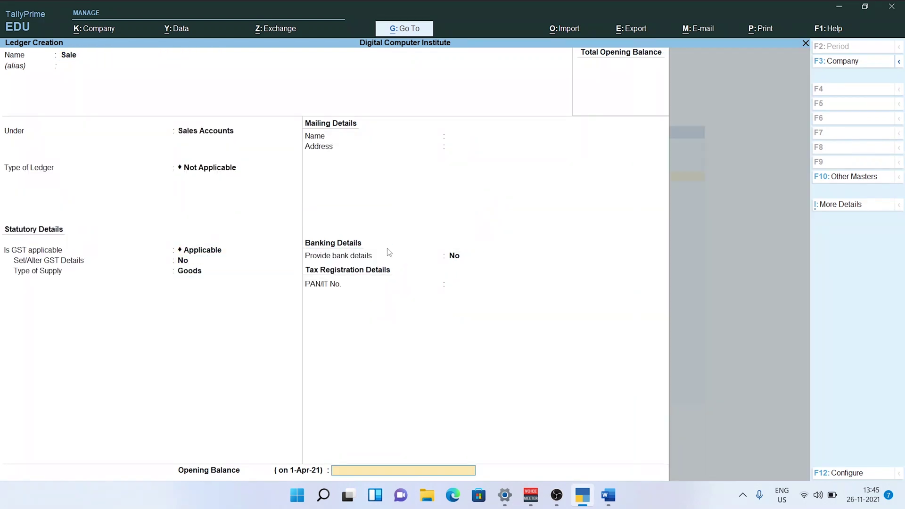
key("Return")
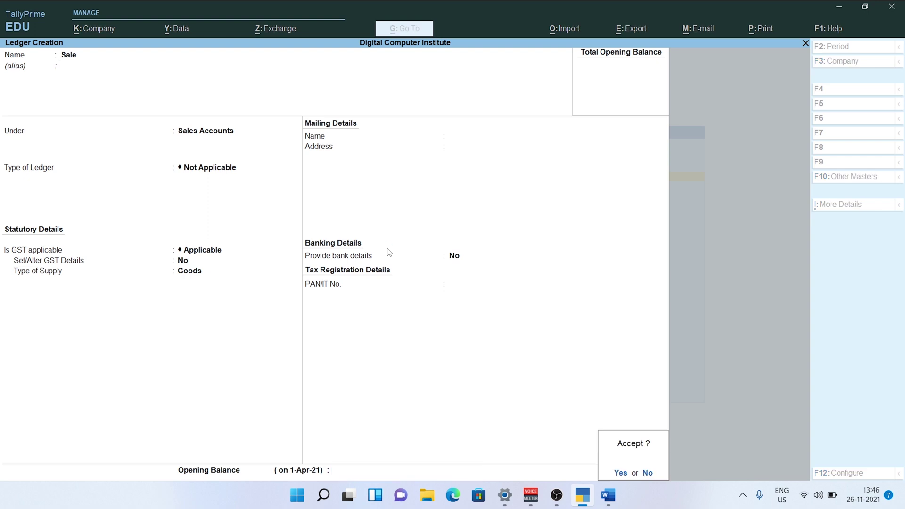
key("Return")
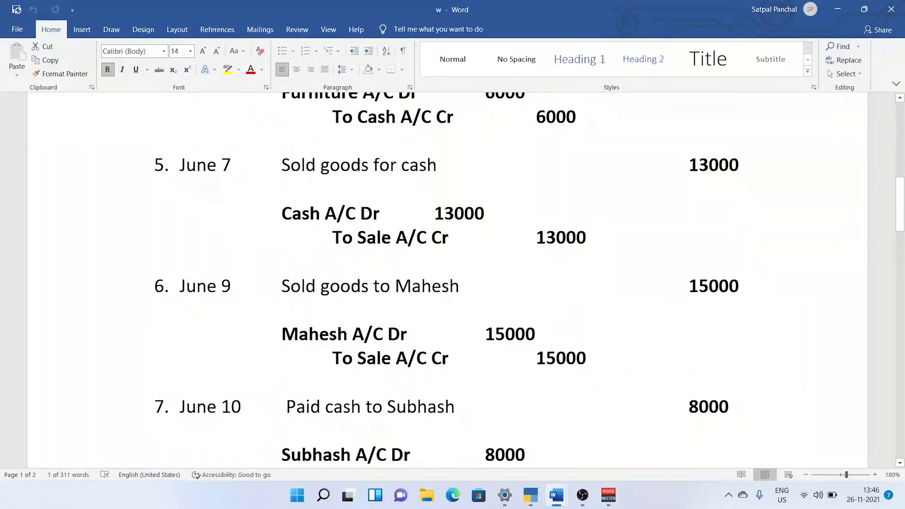
Step: Check the June 9 credit sale in the Word document, name a TallyPrime ledger after its customer, and place it under Sundry Debtors
scroll(276, 205, "down", 3)
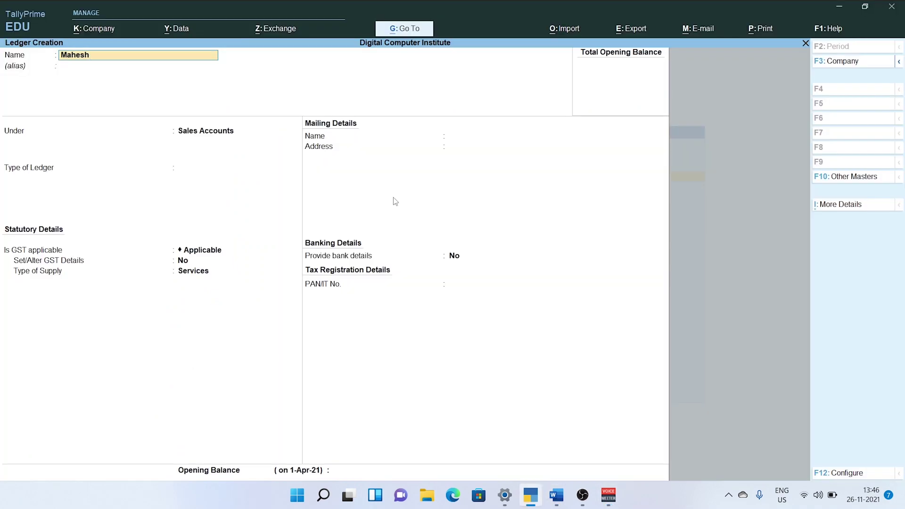
key("Return")
type("Su")
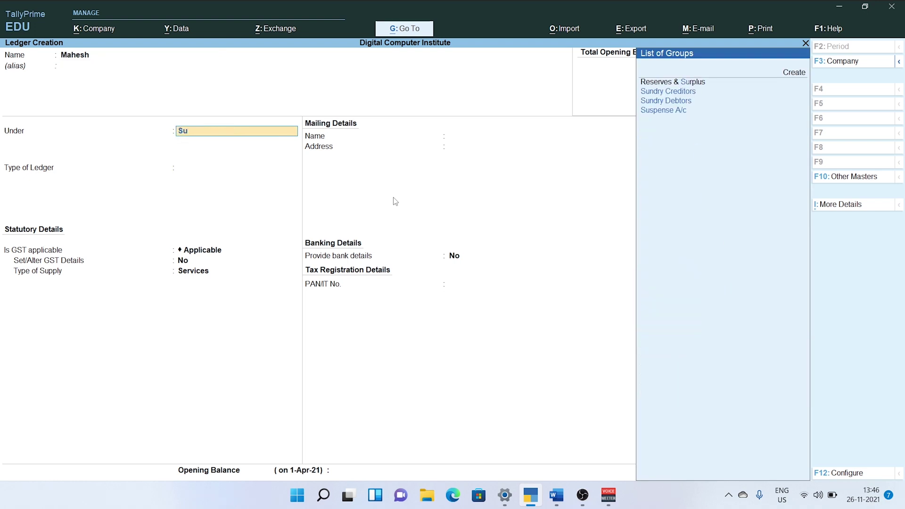
key("Down")
key("Down")
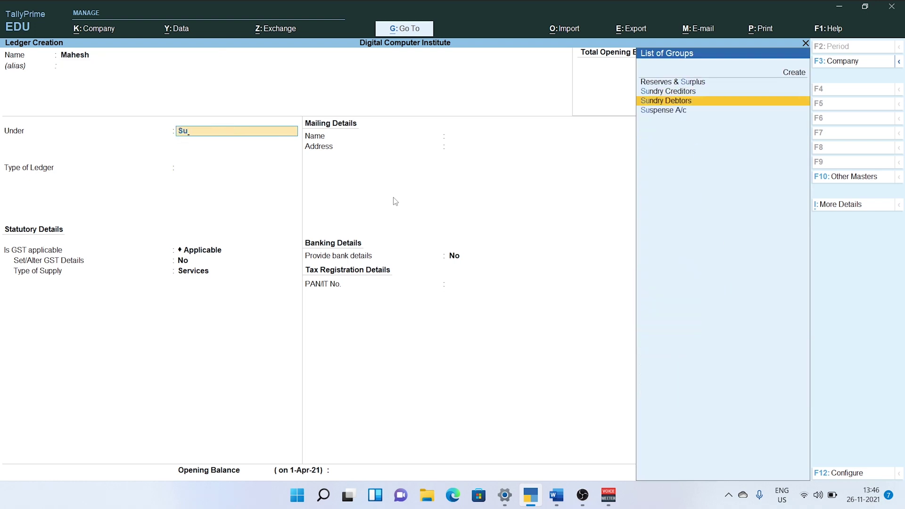
key("Return")
Step: Keep the June 9 customer ledger's default bill-by-bill, mailing, banking and tax details and leave its opening balance empty
key("Return")
key("Return")
key("Return")
key("Return")
key("Return")
key("Return")
key("Return")
key("Return")
key("Return")
key("Return")
key("Return")
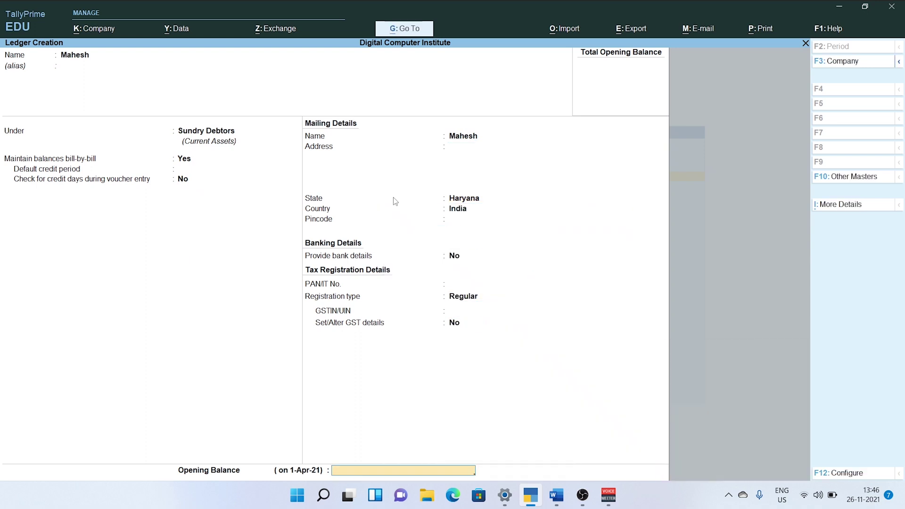
key("Return")
Step: Check the June 10 to June 17 entries in the Word document, return to TallyPrime, and save the June 9 customer's ledger
key("alt+Tab")
key("Tab")
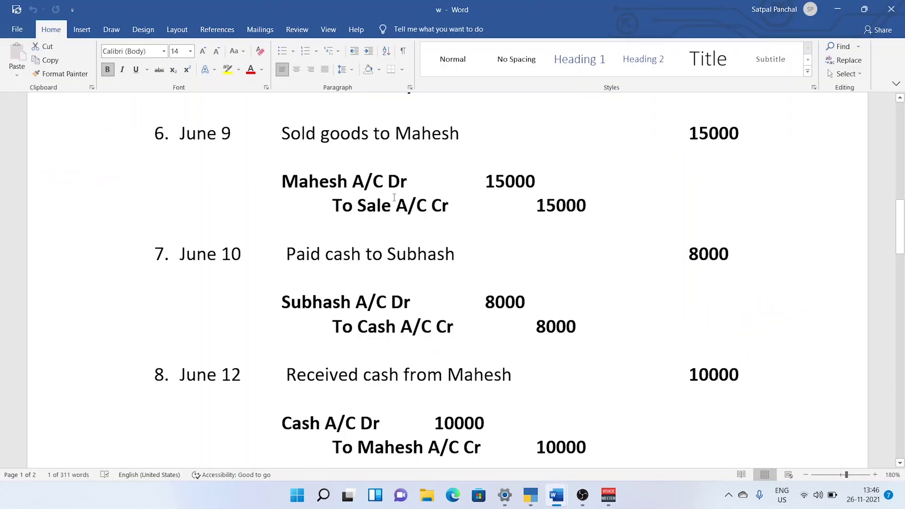
scroll(349, 292, "down", 5)
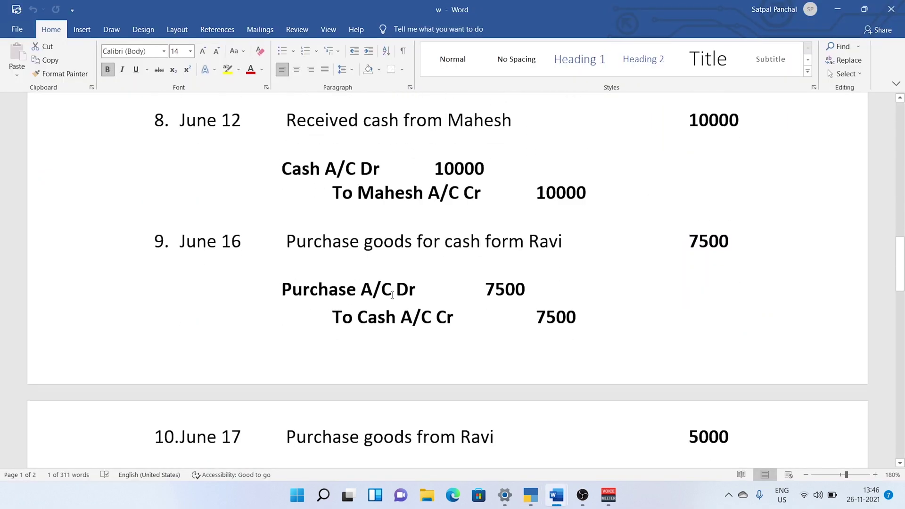
scroll(376, 301, "down", 1)
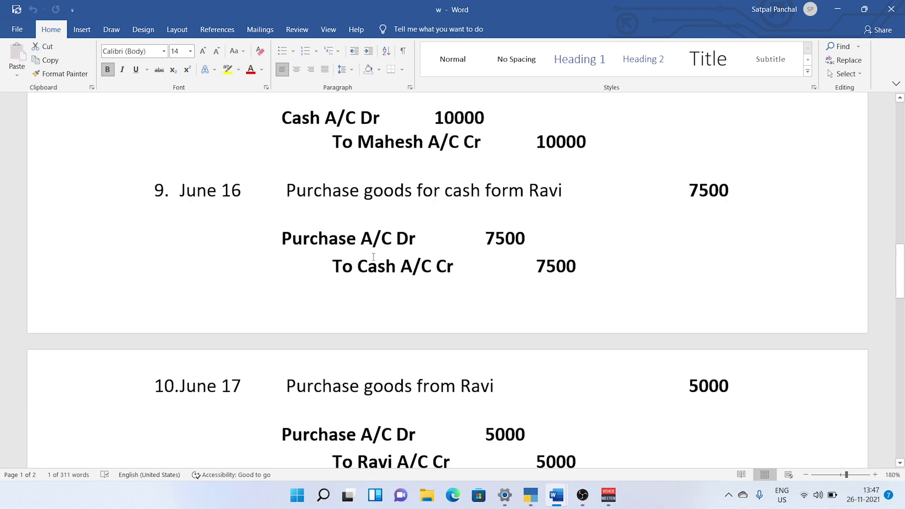
scroll(374, 257, "down", 1)
scroll(374, 257, "down", 5)
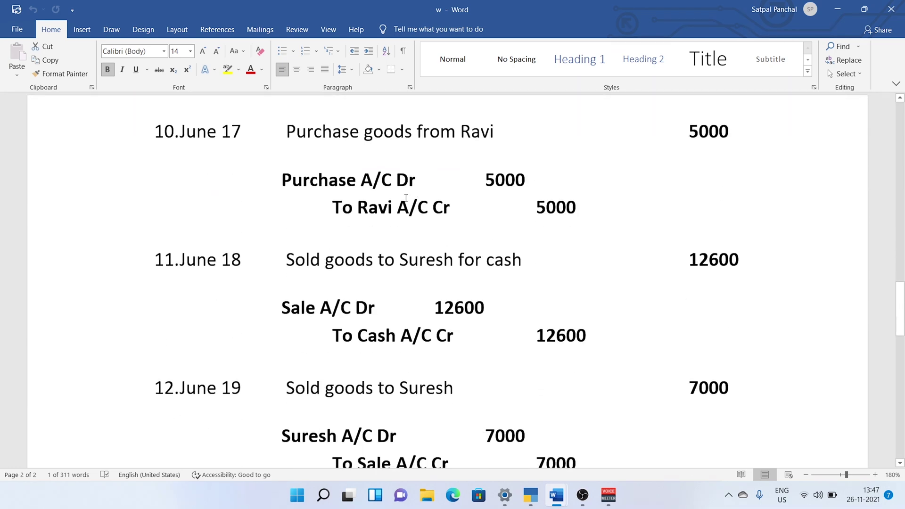
left_click_drag(301, 181, 388, 208)
left_click(530, 504)
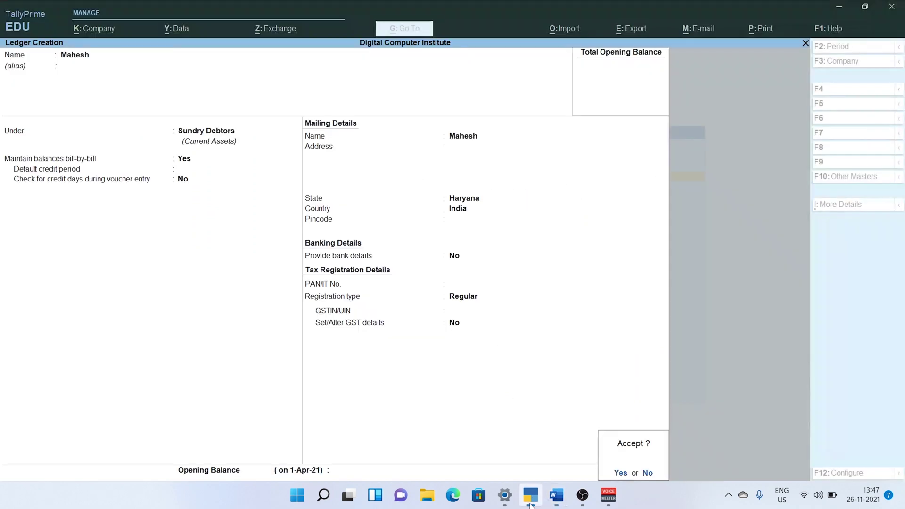
key("Return")
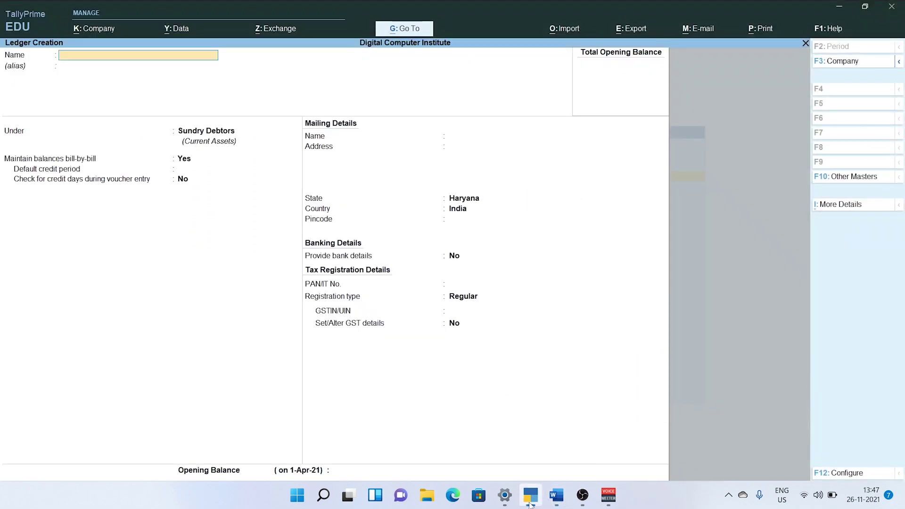
Step: Name the new ledger after the supplier in the June 17 purchase entry and place it under the Sundry Creditors group
type("Ravi")
key("Return")
key("Return")
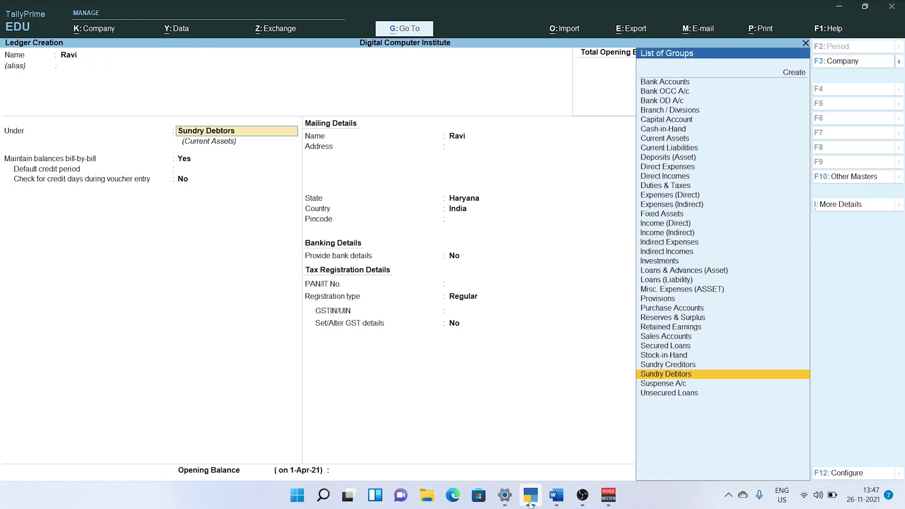
key("Up")
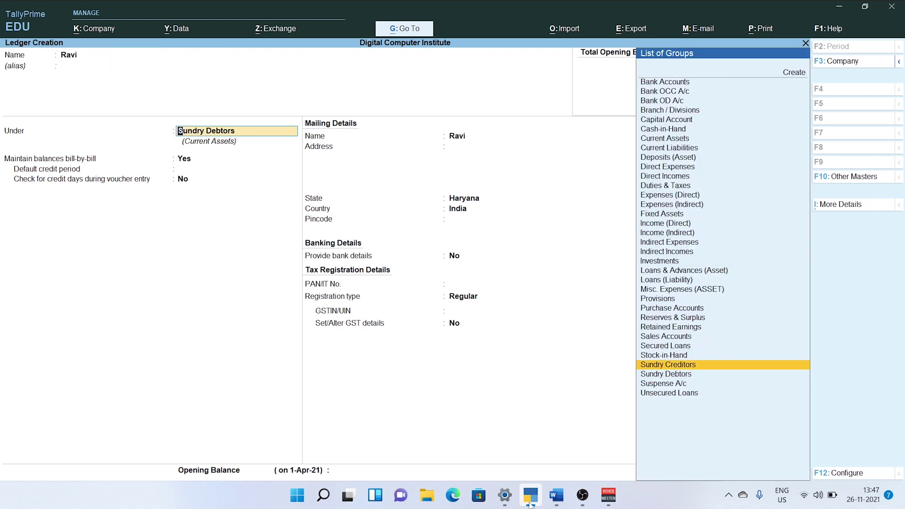
key("Return")
Step: Keep the June 17 supplier ledger's default details, leave its opening balance empty, and save the ledger
key("Return")
key("Return")
key("Return")
key("Return")
key("Return")
key("Return")
key("Return")
key("Return")
key("Return")
key("Return")
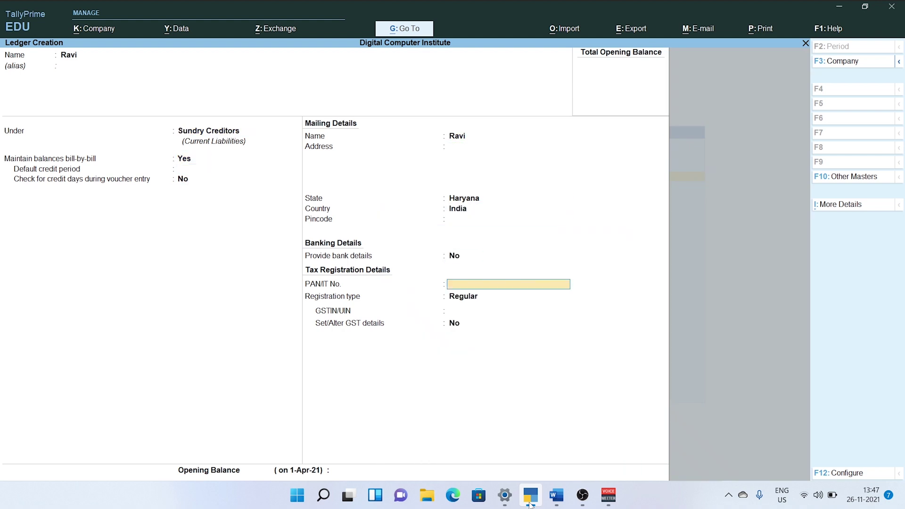
key("Return")
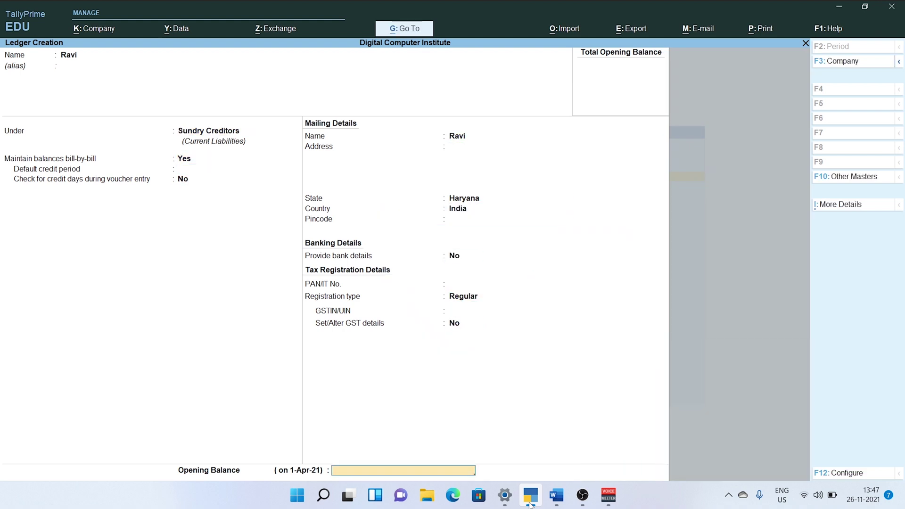
key("Return")
key("Return")
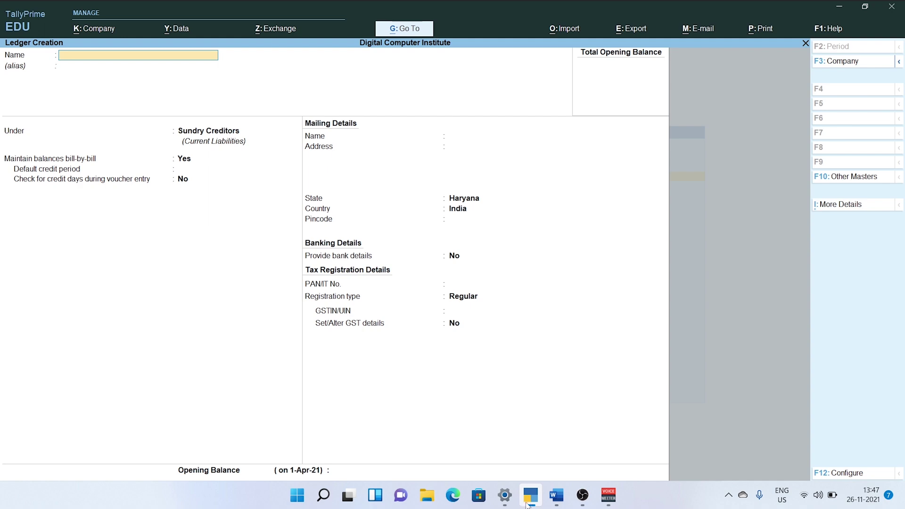
Step: Check the June 18 and June 19 sales entries in the Word document and return to the TallyPrime ledger form
mouse_move(561, 500)
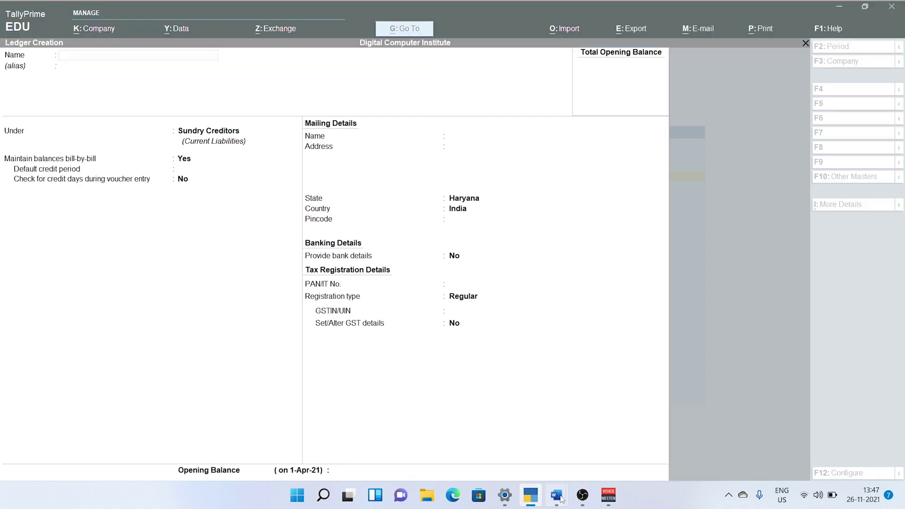
left_click(478, 439)
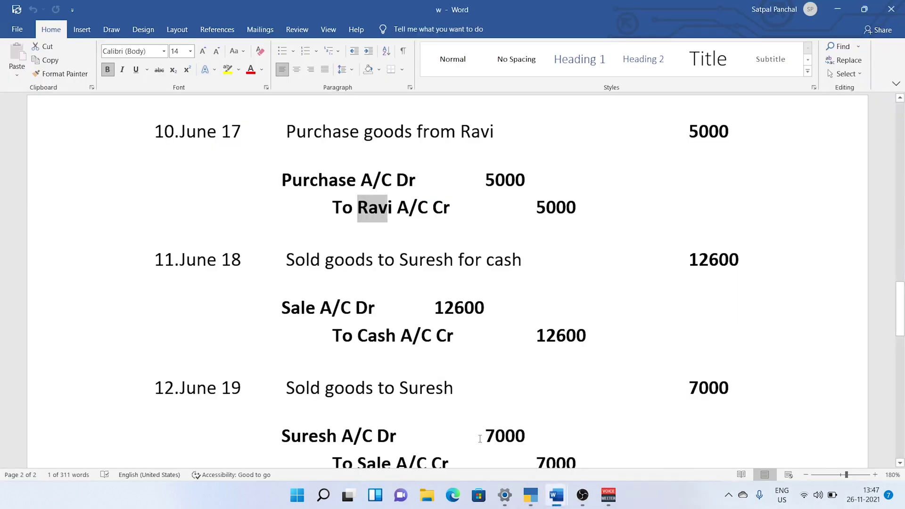
scroll(414, 323, "down", 1)
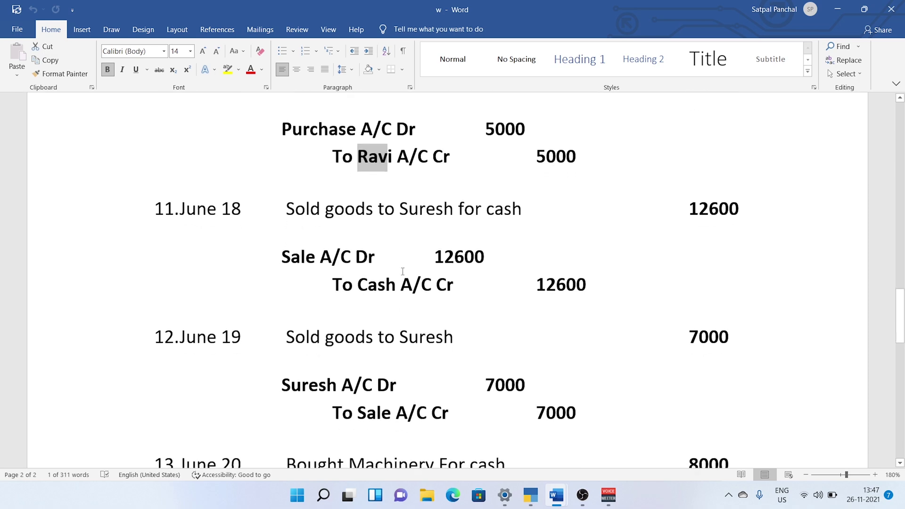
scroll(400, 252, "down", 2)
scroll(297, 218, "down", 2)
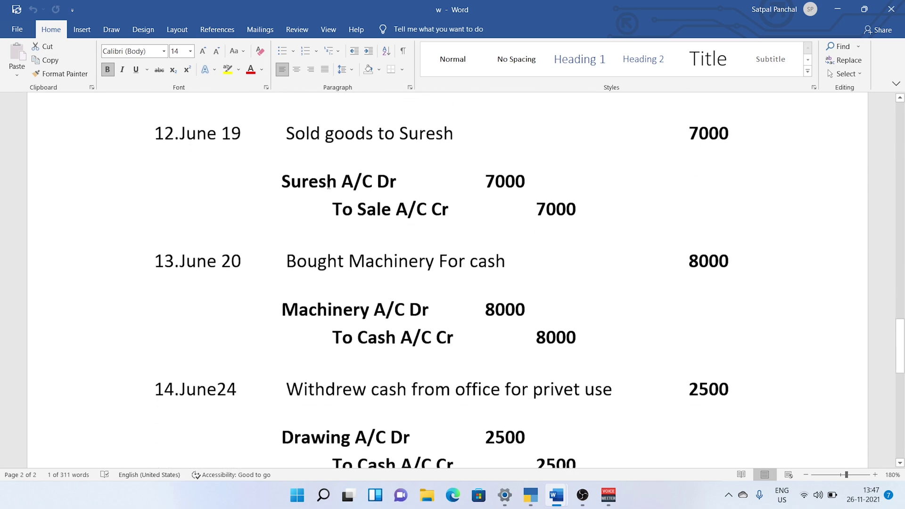
left_click_drag(285, 181, 341, 182)
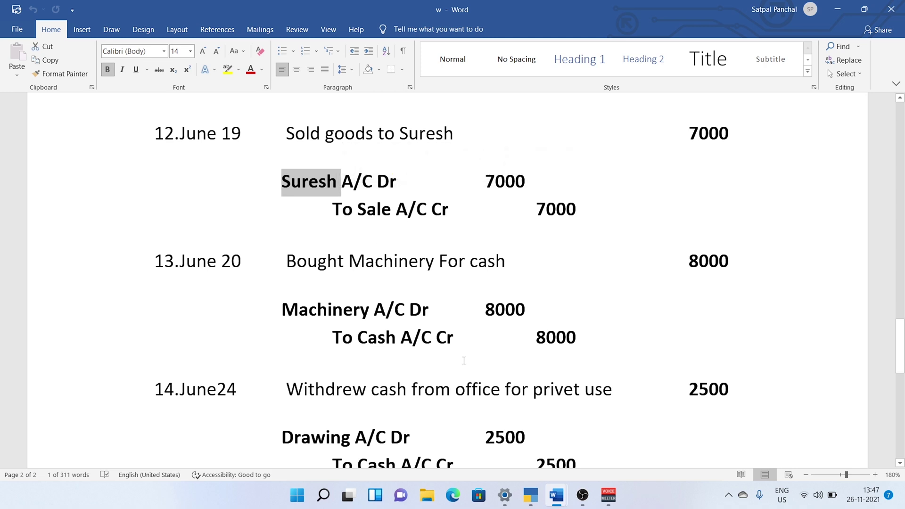
left_click(530, 495)
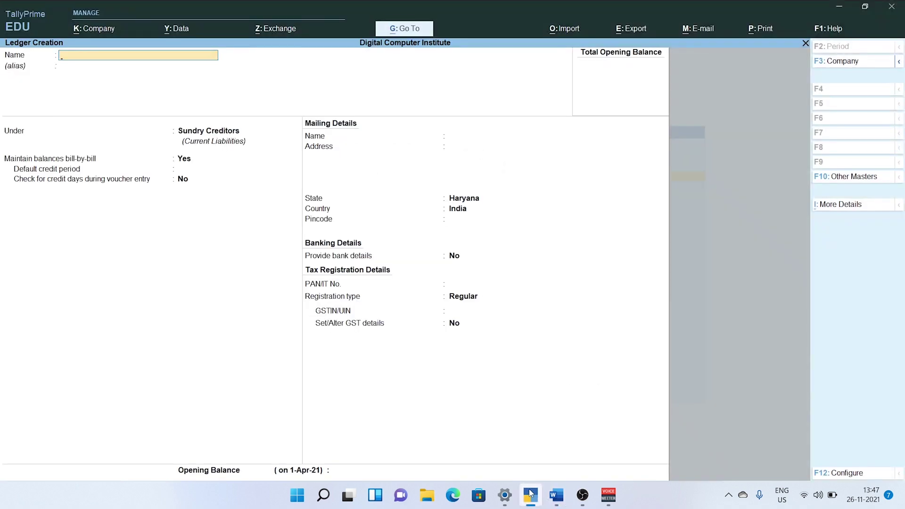
Step: Name the new ledger after the customer in the June 19 sales entry and place it under the Sundry Debtors group
type("Suresh")
key("Return")
key("Return")
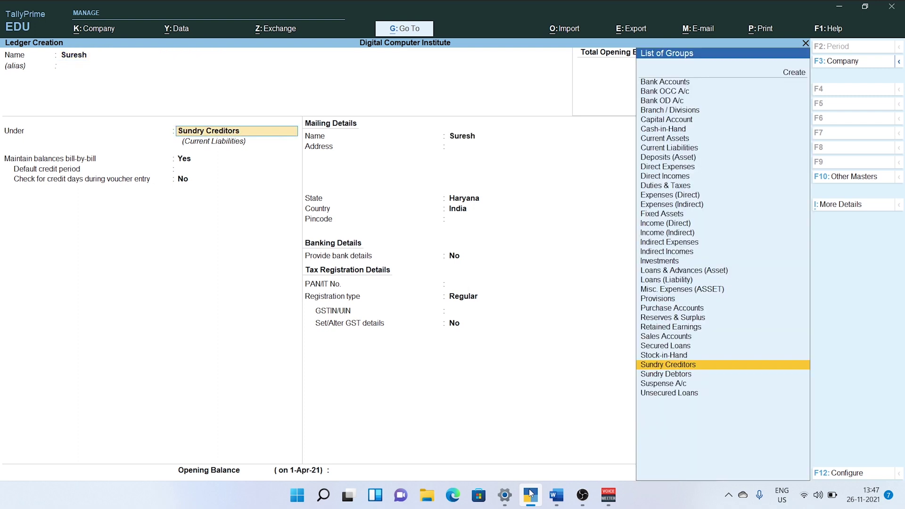
key("Down")
key("Return")
Step: Keep the June 19 customer ledger's default details, leave its GSTIN and opening balance empty, and save the ledger
key("Return")
key("Return")
key("Return")
key("Return")
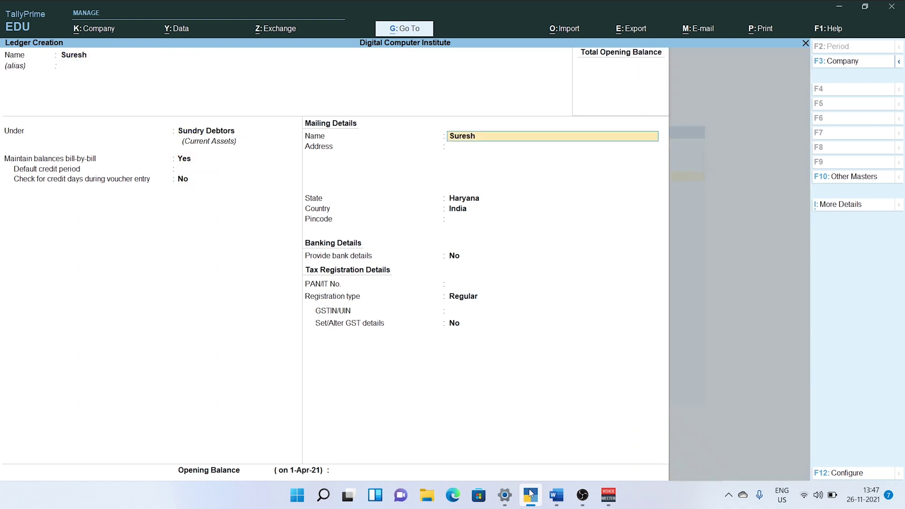
key("Return")
key("Return")
key("Return")
key("Return")
key("Return")
key("Return")
key("Return")
key("Return")
key("Return")
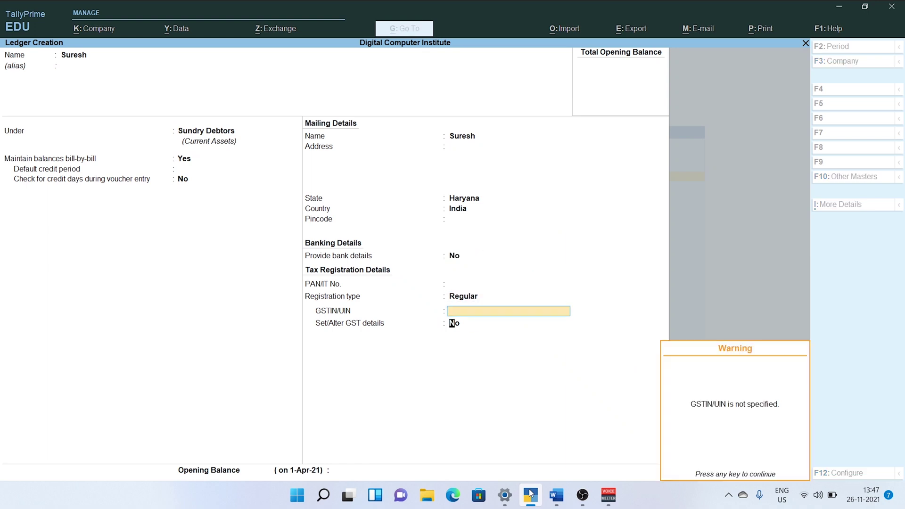
key("Return")
key("Return")
key("Return")
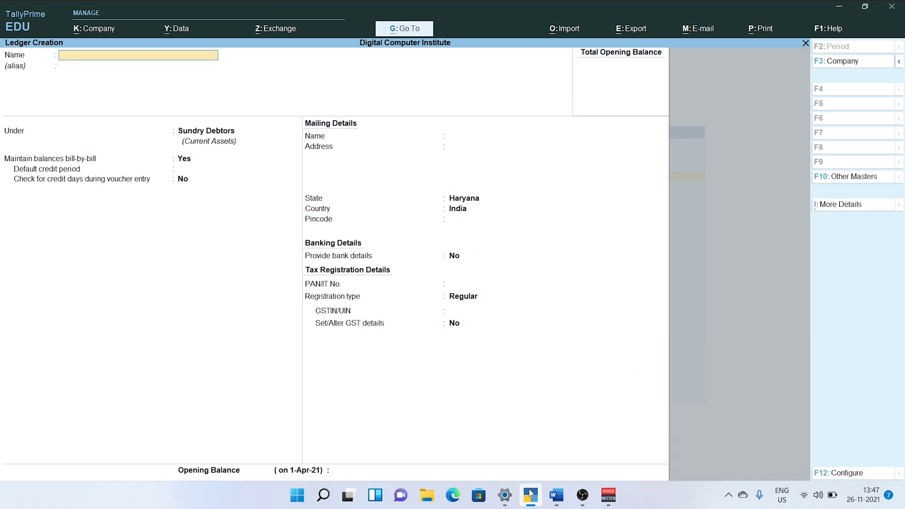
Step: Check the June 20 machinery purchase and June 24 drawing entries in the Word document and return to TallyPrime
left_click(557, 495)
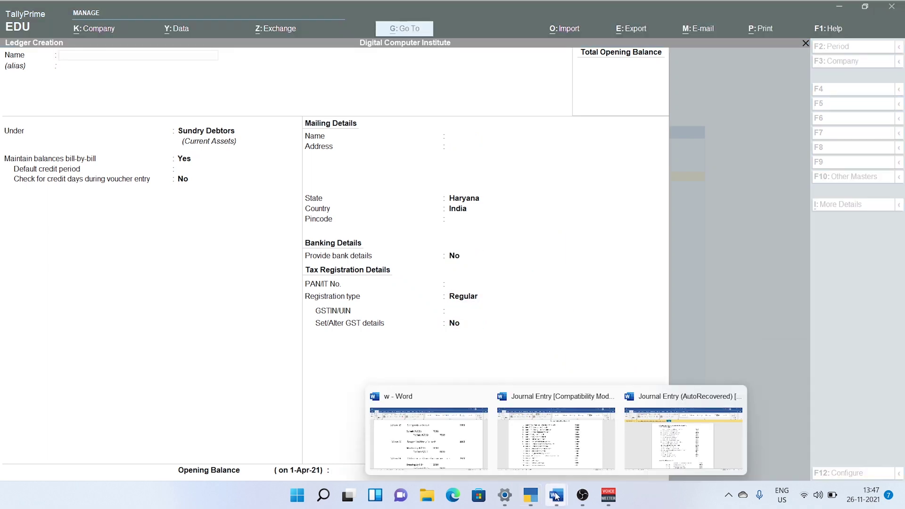
left_click(486, 454)
scroll(464, 379, "down", 1)
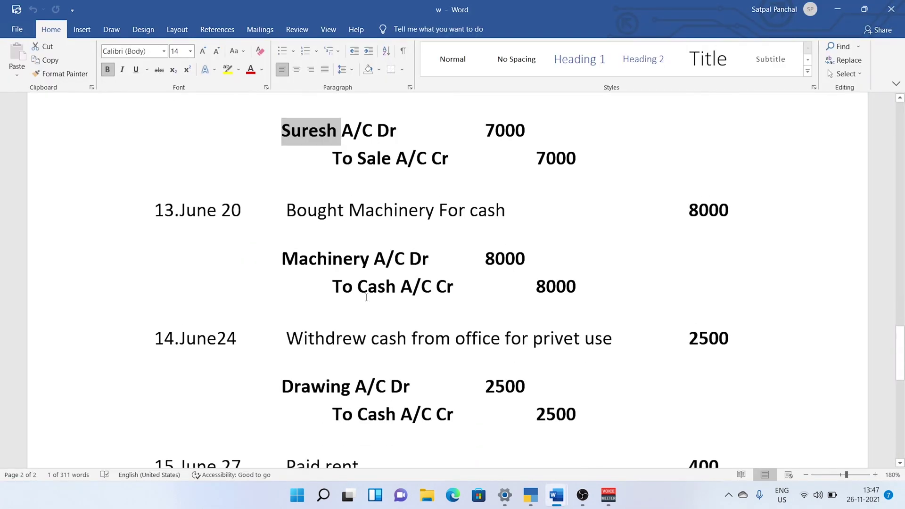
scroll(363, 259, "down", 1)
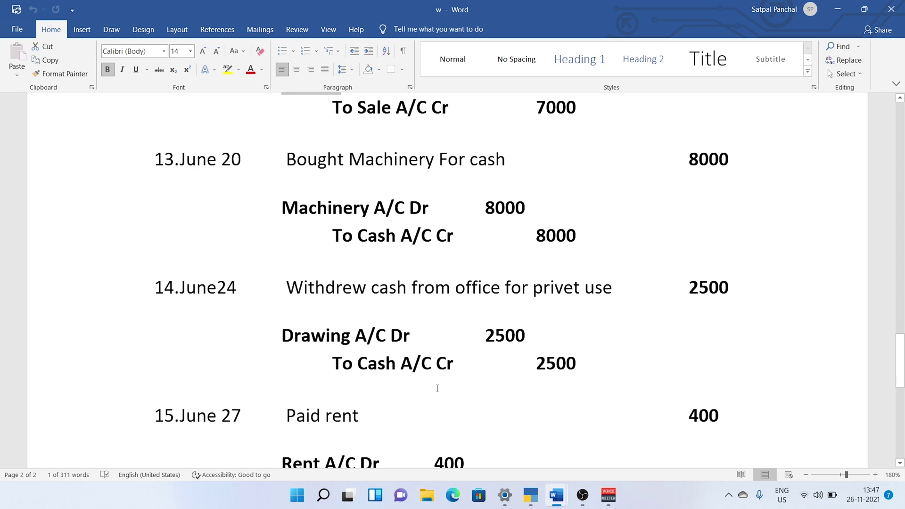
left_click(530, 495)
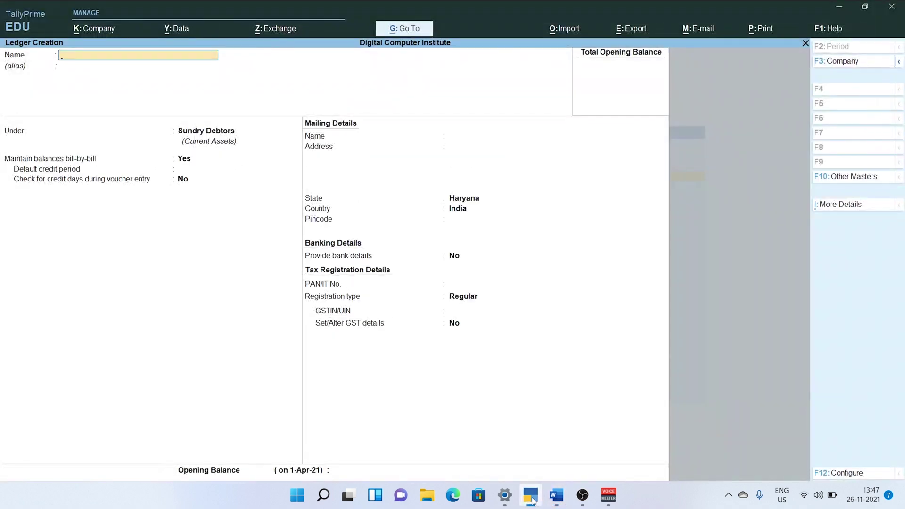
Step: Name the new ledger Machinery and place it under the Fixed Assets group
type("Mache")
key("BackSpace")
type("inery")
key("Return")
type("F")
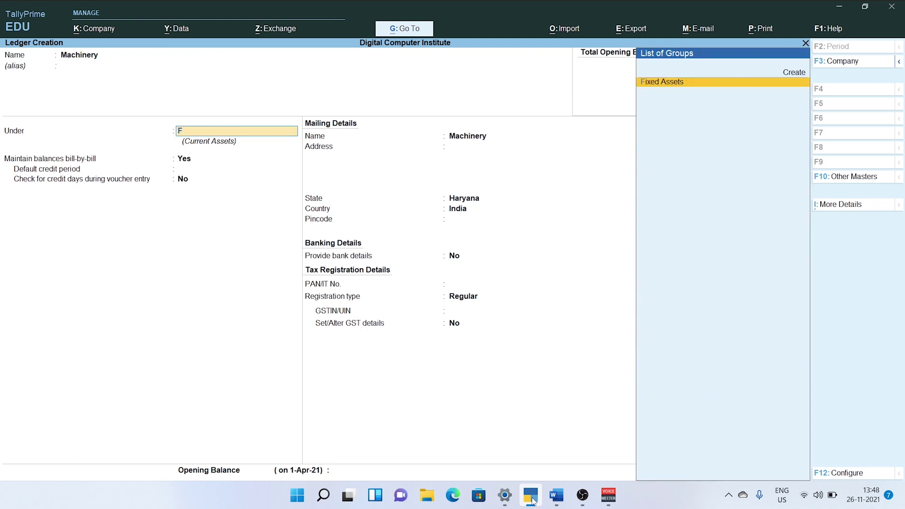
key("Return")
Step: Set the Machinery ledger's type of supply to Goods, keep its other defaults with no opening balance, and save it
key("Return")
key("Return")
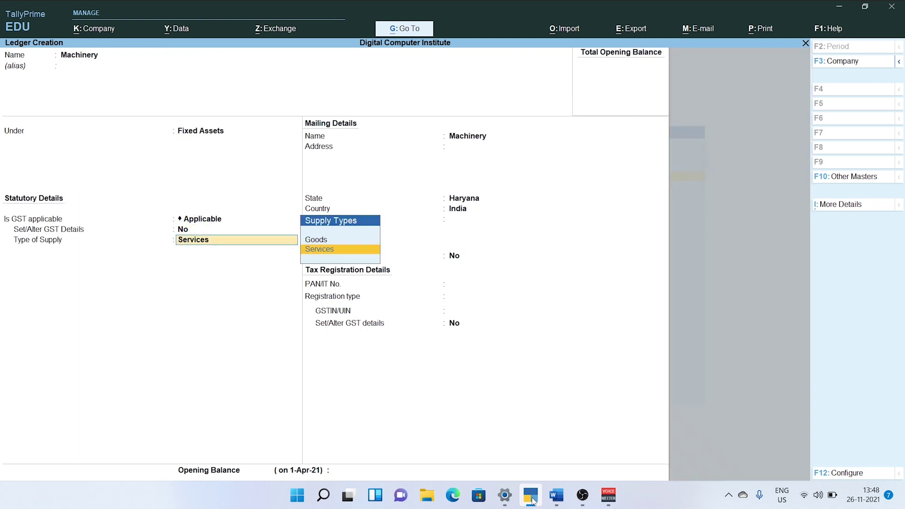
key("Up")
key("Return")
key("Return")
key("Return")
key("Return")
key("Return")
key("Return")
key("Return")
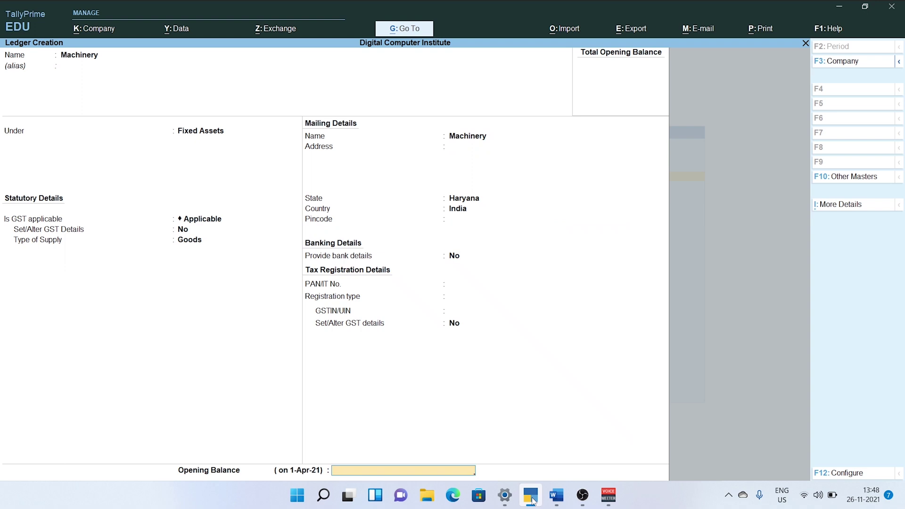
key("Return")
key("y")
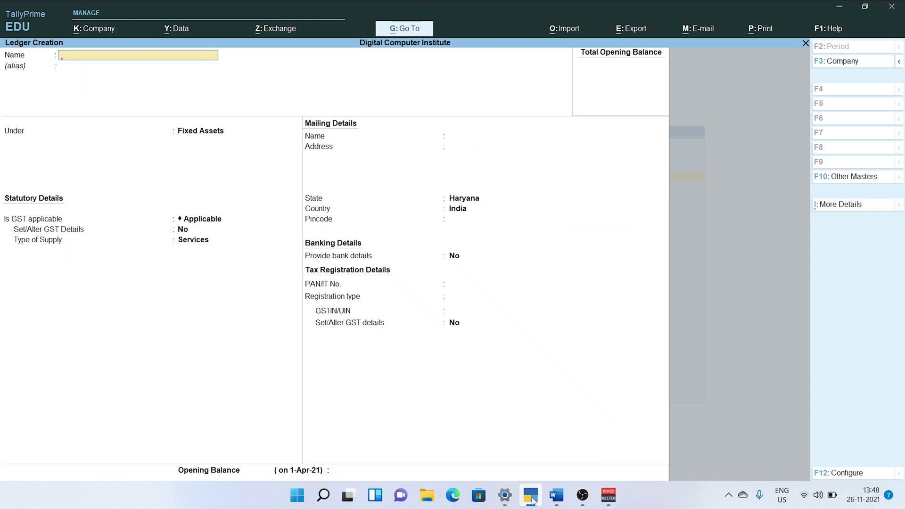
Step: Check the June 24 cash withdrawal entry in the Word document for its debit account and return to TallyPrime
mouse_move(562, 500)
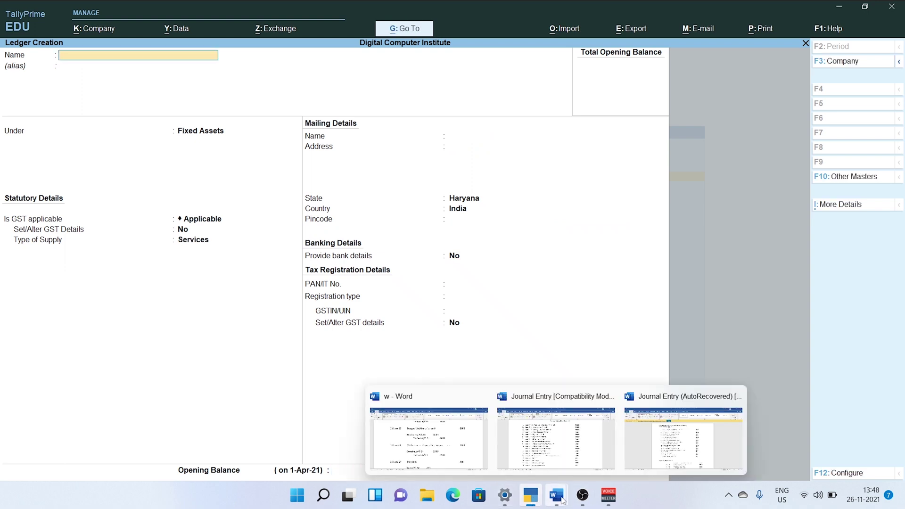
left_click(445, 448)
scroll(440, 441, "down", 3)
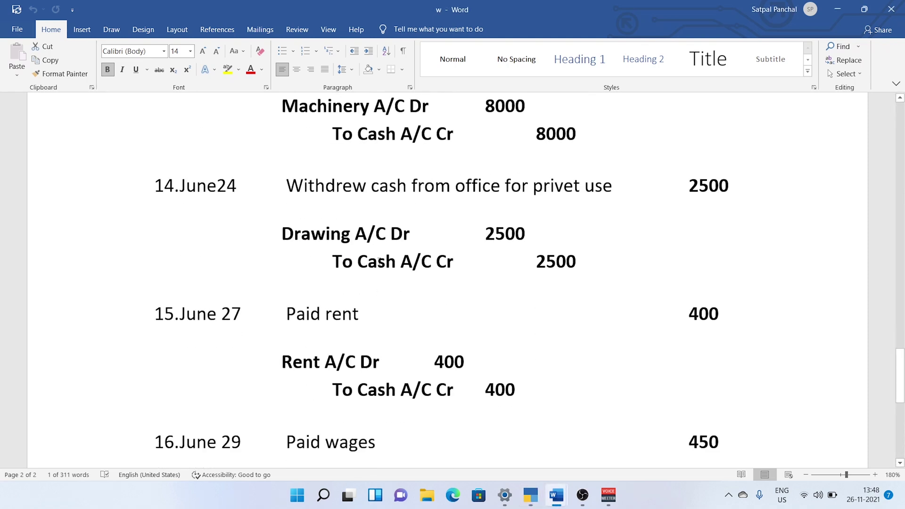
left_click_drag(350, 235, 281, 234)
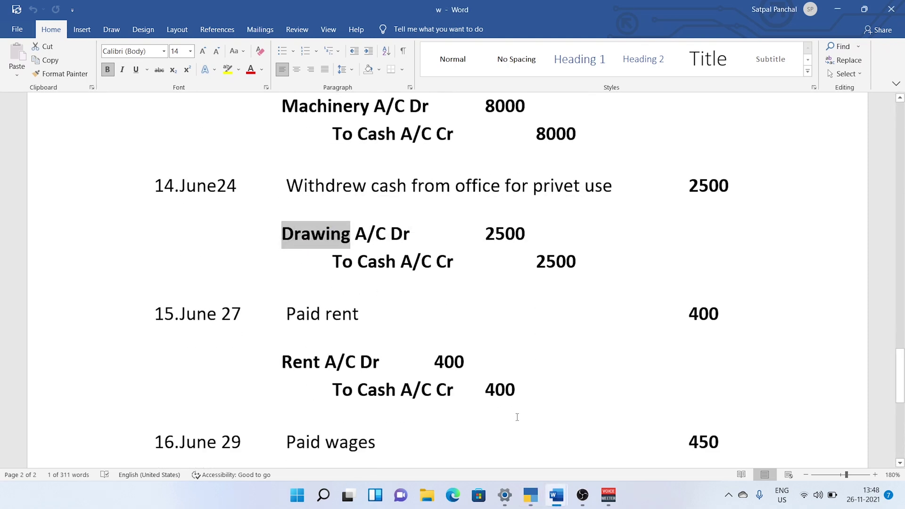
left_click(534, 505)
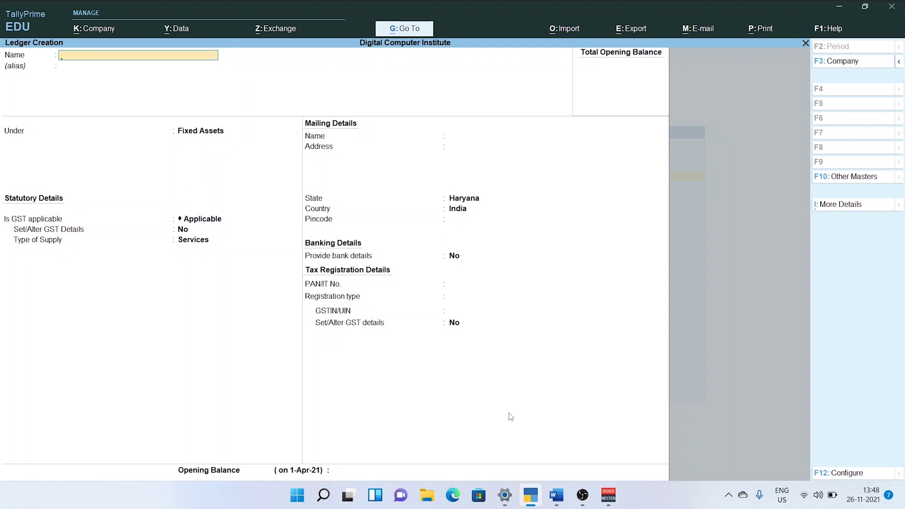
Step: Name the new ledger Drawing and place it under the Capital Account group
type("Drawing")
key("Return")
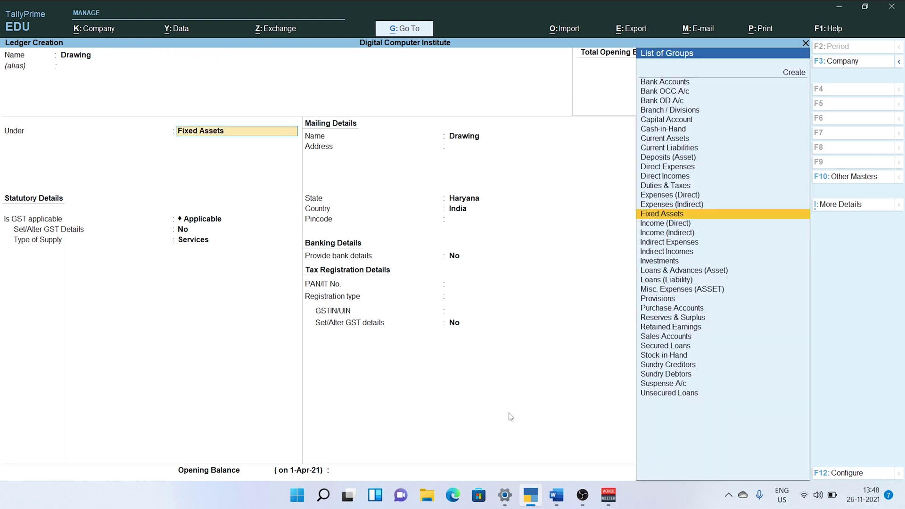
type("Ca")
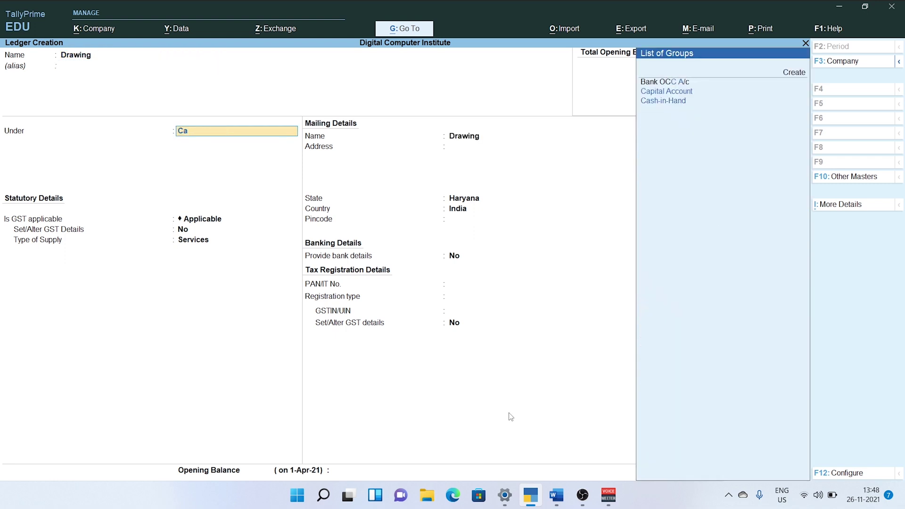
key("Down")
key("Return")
Step: Keep the Drawing ledger's default mailing, banking and tax details, leave its opening balance empty, and save the ledger
key("Return")
key("Return")
key("Return")
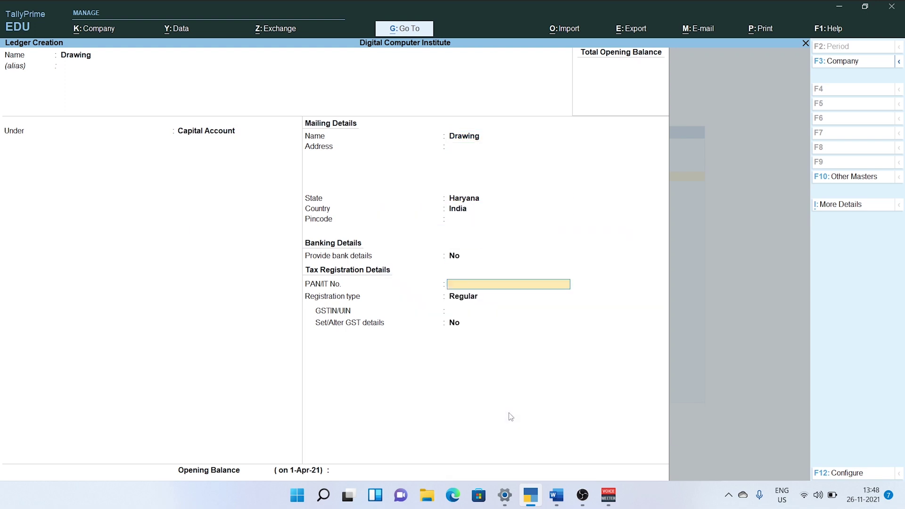
key("Return")
key("Return")
key("Return")
key("Return")
key("Return")
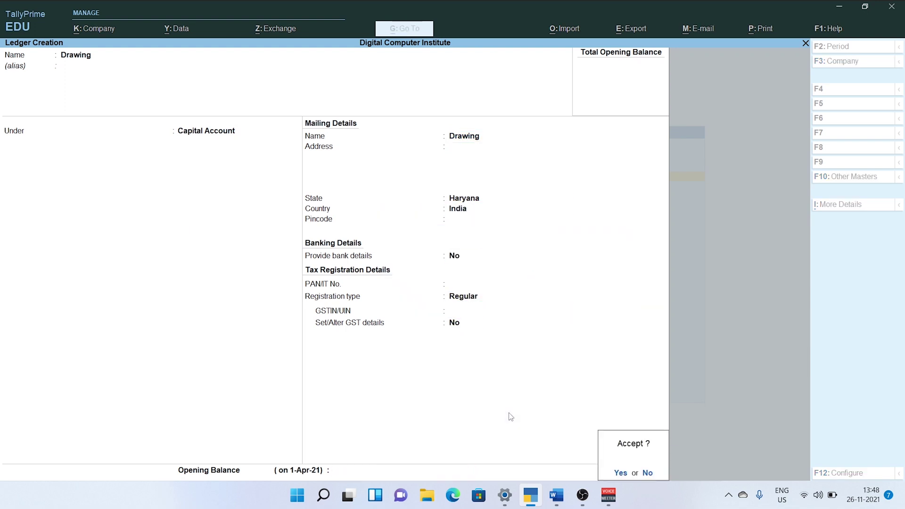
key("Return")
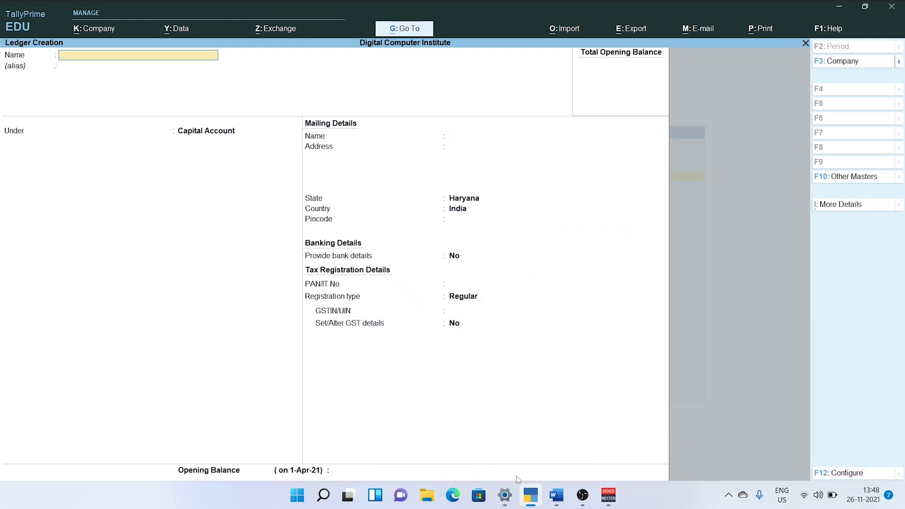
Step: Check the June 27 rent and June 29 wages entries in the Word document and return to TallyPrime
mouse_move(556, 495)
left_click(439, 445)
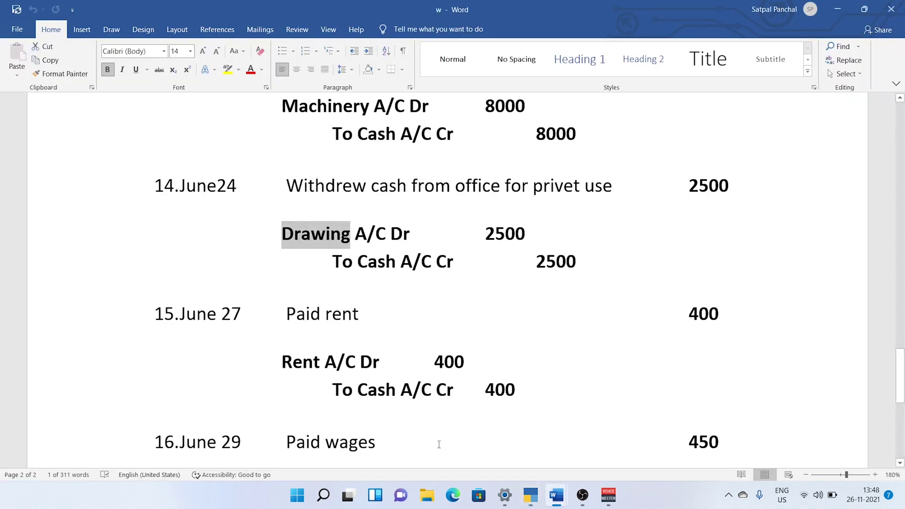
scroll(311, 266, "down", 3)
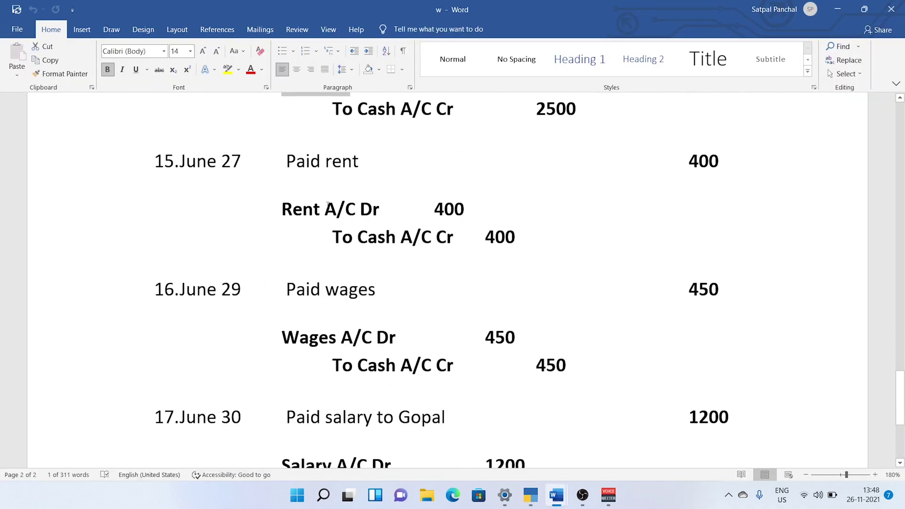
scroll(328, 205, "down", 1)
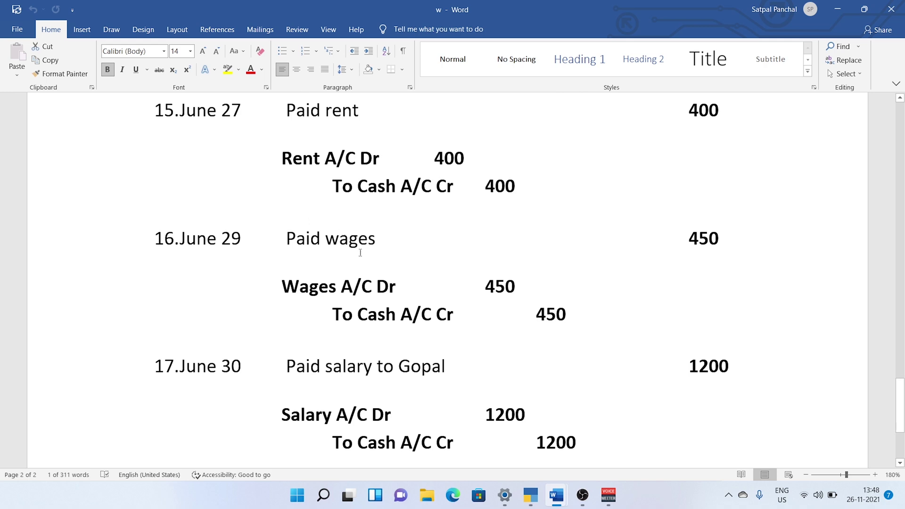
left_click(533, 497)
Step: Name the new ledger Rent and place it under the Indirect Expenses group
type("Rent")
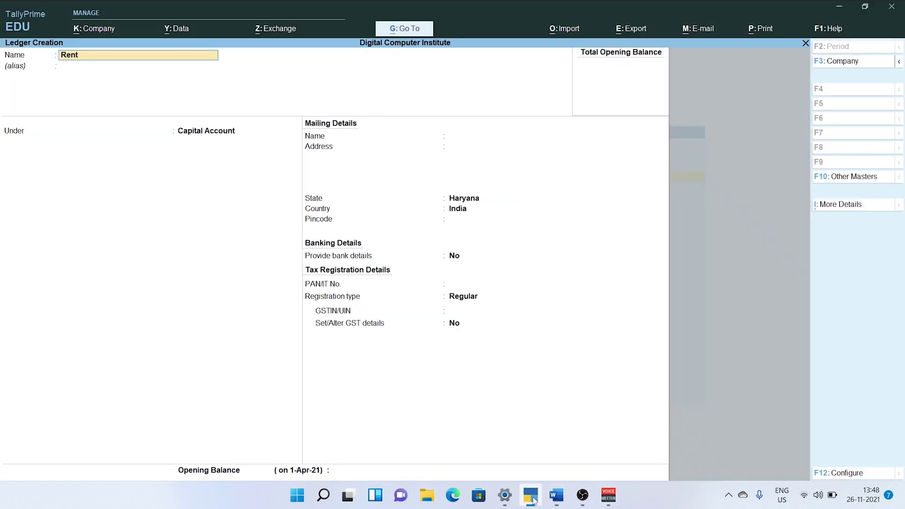
key("Return")
key("Return")
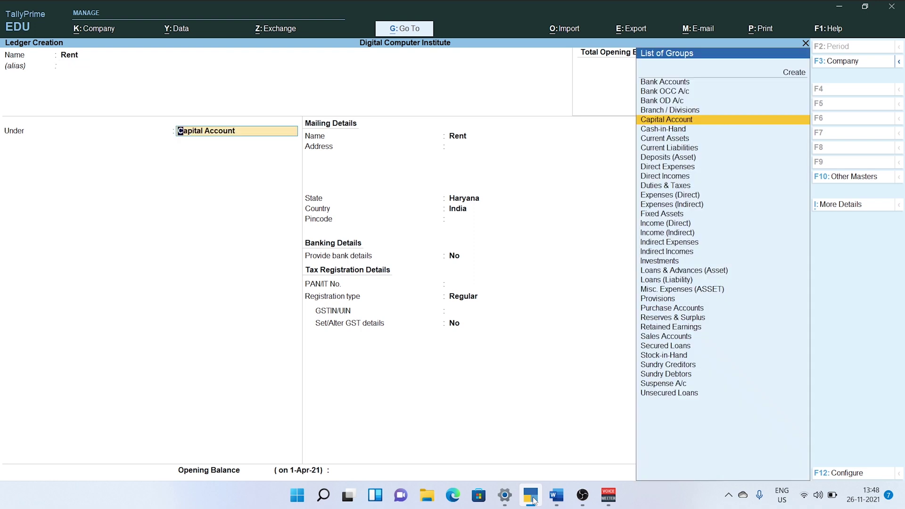
key("BackSpace")
key("Down")
key("Down")
key("Down")
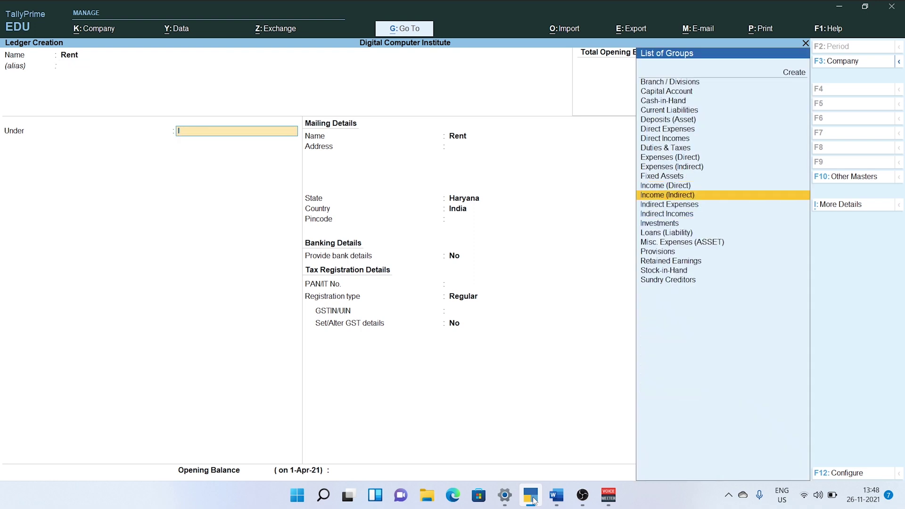
key("Return")
Step: Keep the Rent ledger's type as Not Applicable and its default GST and banking details, and save it without an opening balance
key("Return")
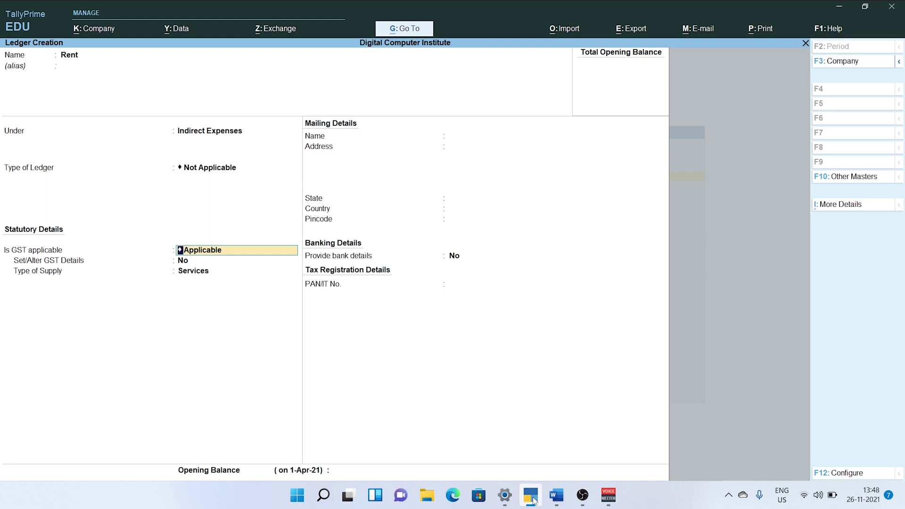
key("Return")
key("Return")
key("Return")
key("Return")
key("Return")
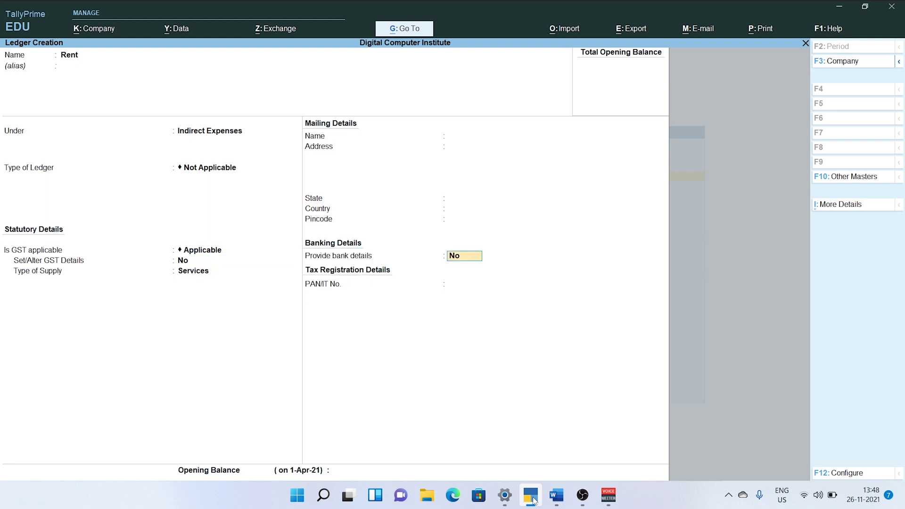
key("Return")
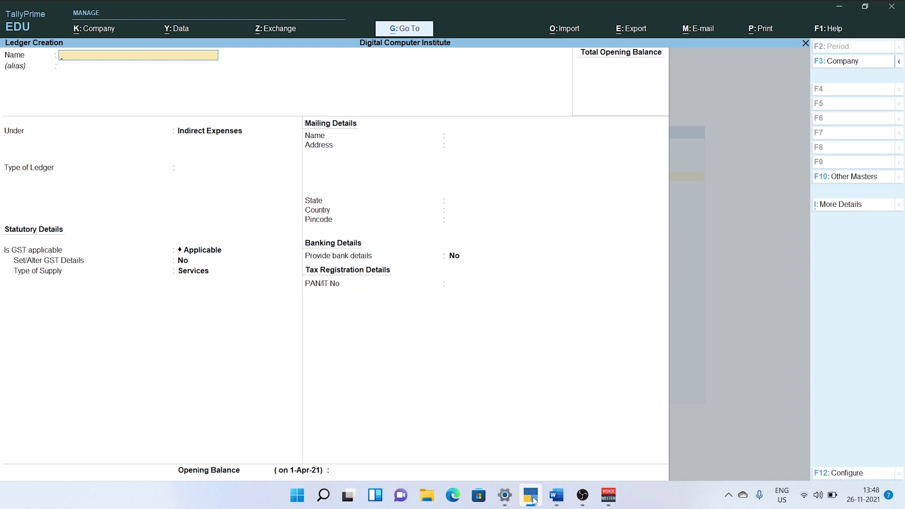
Step: Name the new ledger Wages and place it under the Direct Expenses group
type("Wages")
key("Return")
key("Return")
type("D")
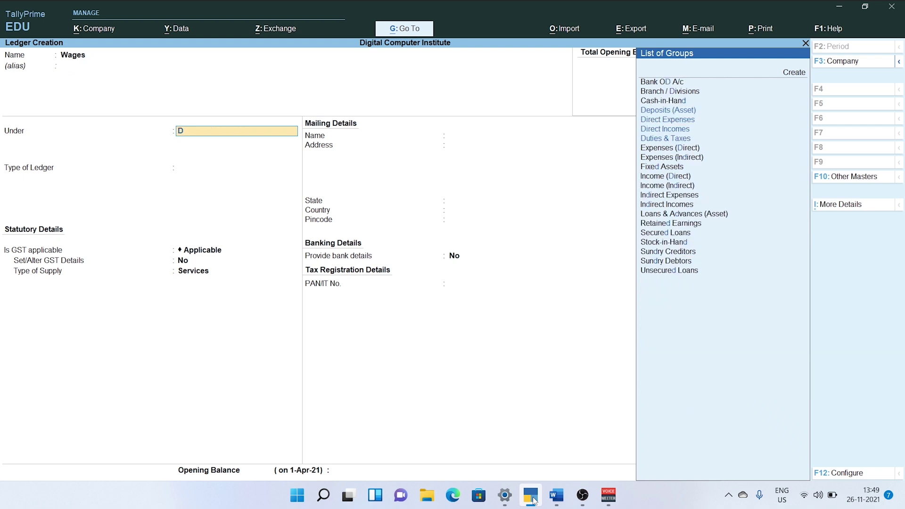
key("Down")
key("Down")
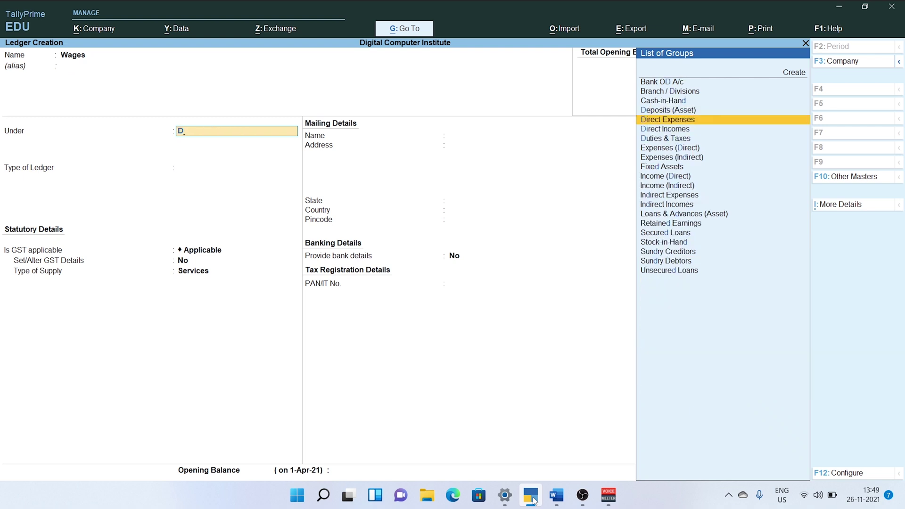
key("Return")
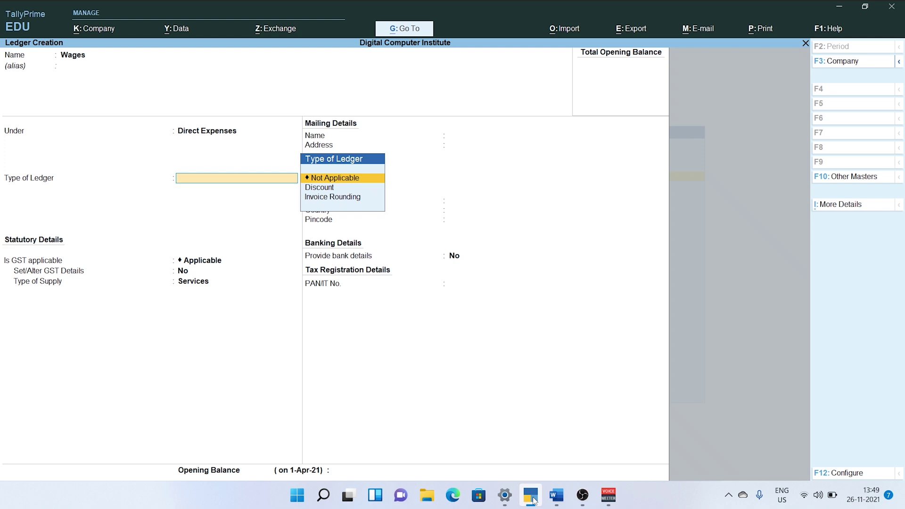
Step: Keep the Wages ledger's type as Not Applicable with its default statutory details, leave its opening balance empty, and save it
key("Return")
key("Return")
key("Return")
key("Return")
key("Return")
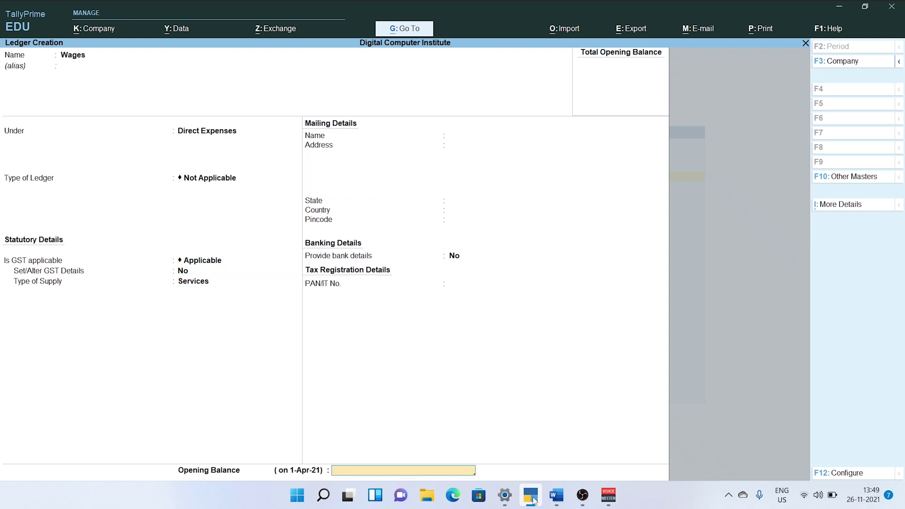
key("Return")
key("Return")
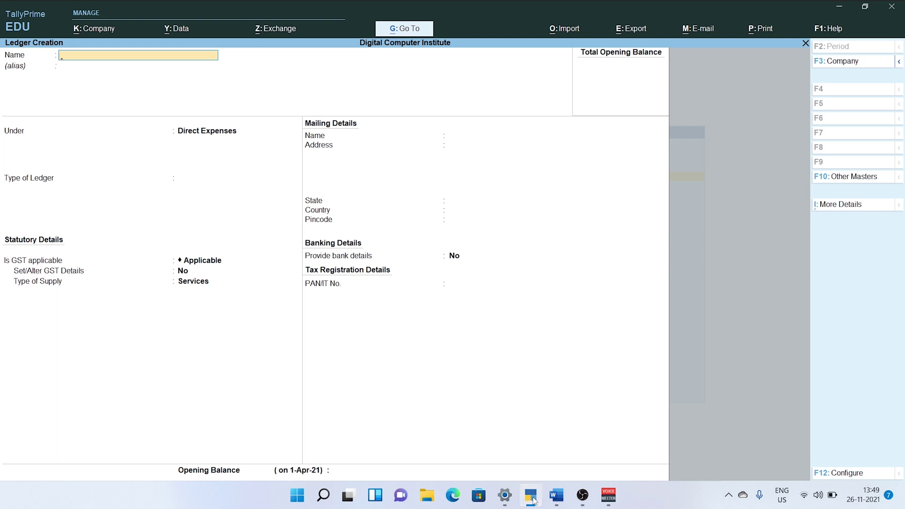
Step: Check the two June 30 entries for salary and commission in the Word document and return to TallyPrime
left_click(534, 500)
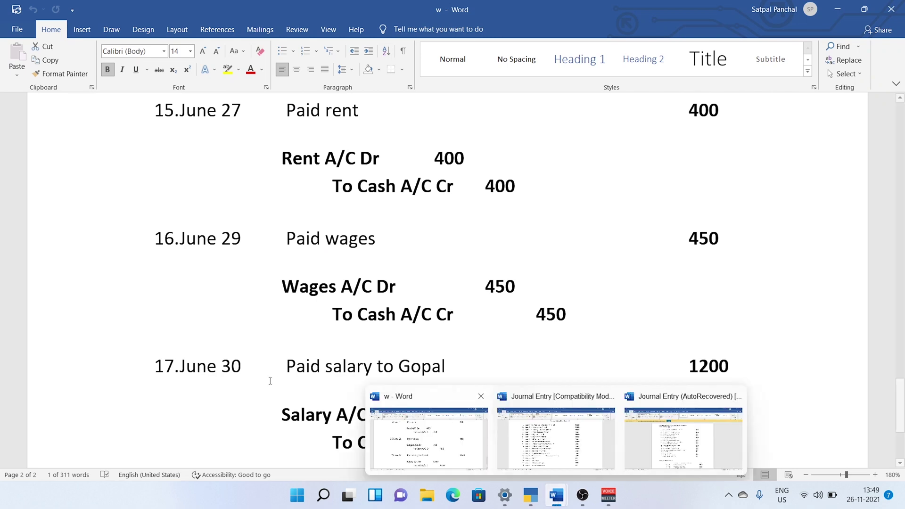
left_click(297, 365)
scroll(333, 365, "down", 3)
scroll(344, 348, "down", 1)
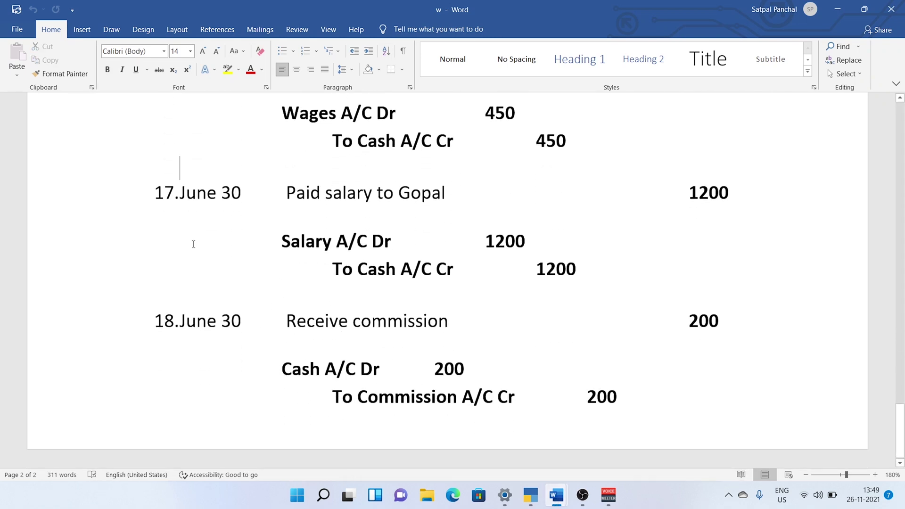
scroll(425, 354, "up", 1)
scroll(473, 368, "down", 1)
left_click(534, 496)
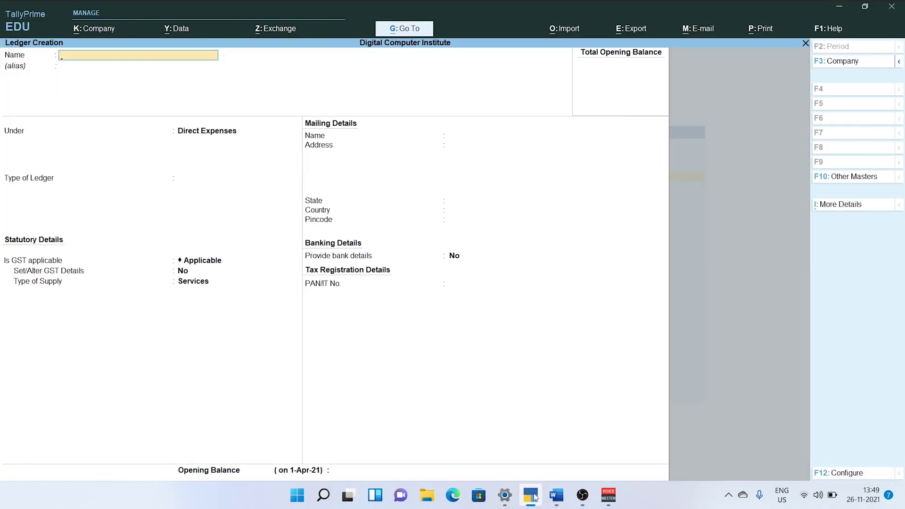
Step: Name the new ledger Salary and place it under the Indirect Expenses group
type("Salary")
key("Return")
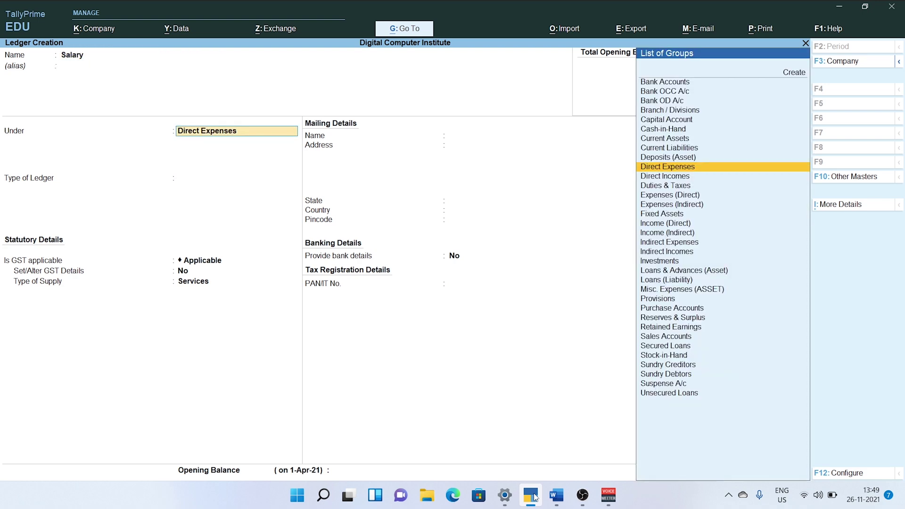
type("In")
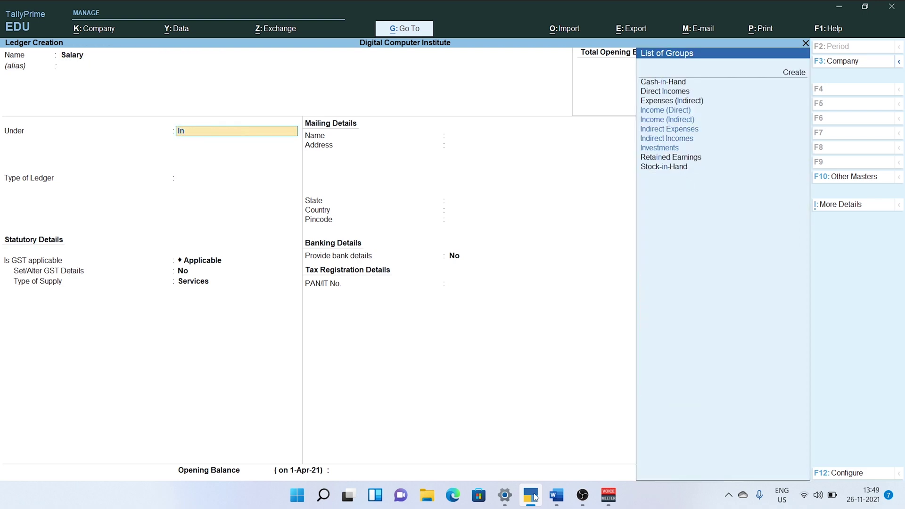
key("Down")
key("Down")
key("Return")
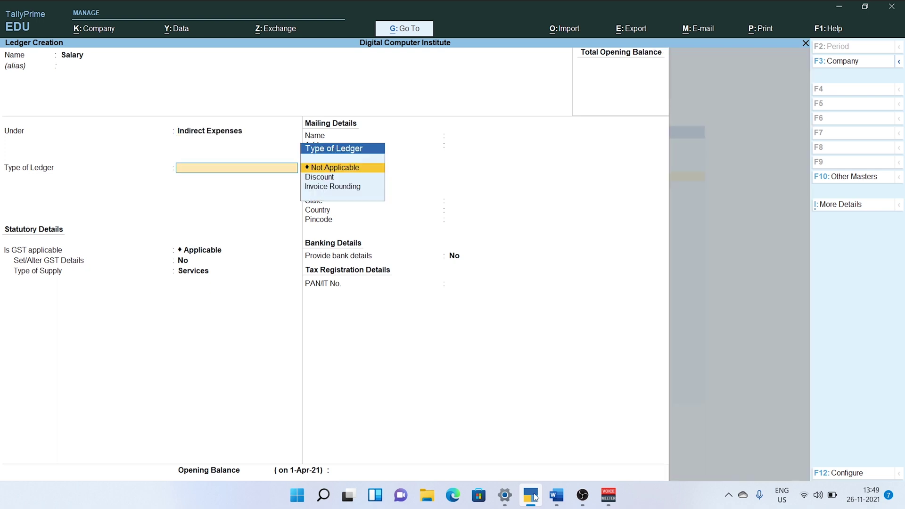
Step: Keep the Salary ledger's type as Not Applicable and its other defaults, leave its opening balance empty, and save the ledger
key("Return")
key("Return")
key("Return")
key("Return")
key("Return")
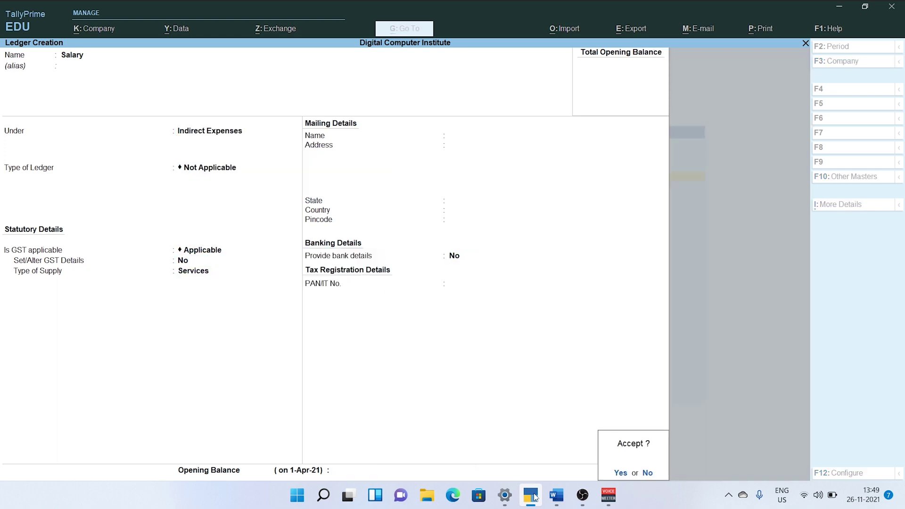
key("Return")
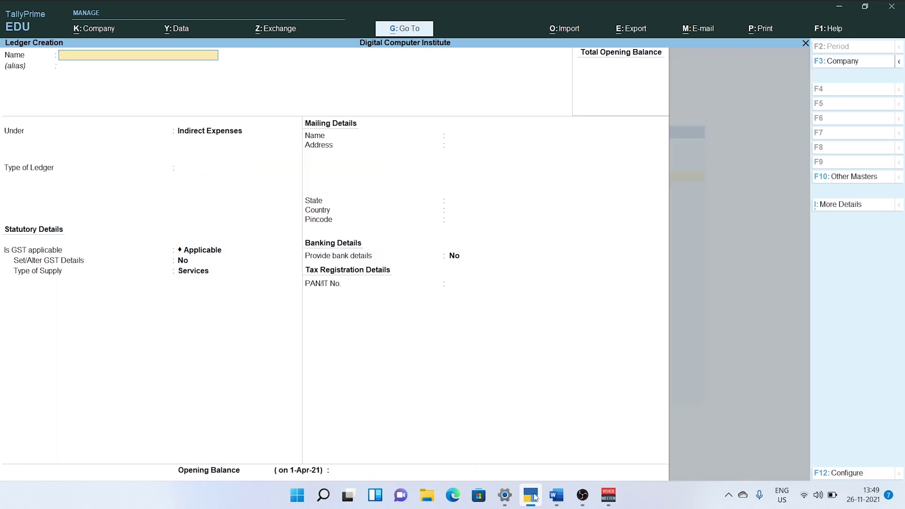
Step: Name the new ledger Commission and place it under the Indirect Incomes group
type("Commss")
key("BackSpace")
type("ion")
key("Return")
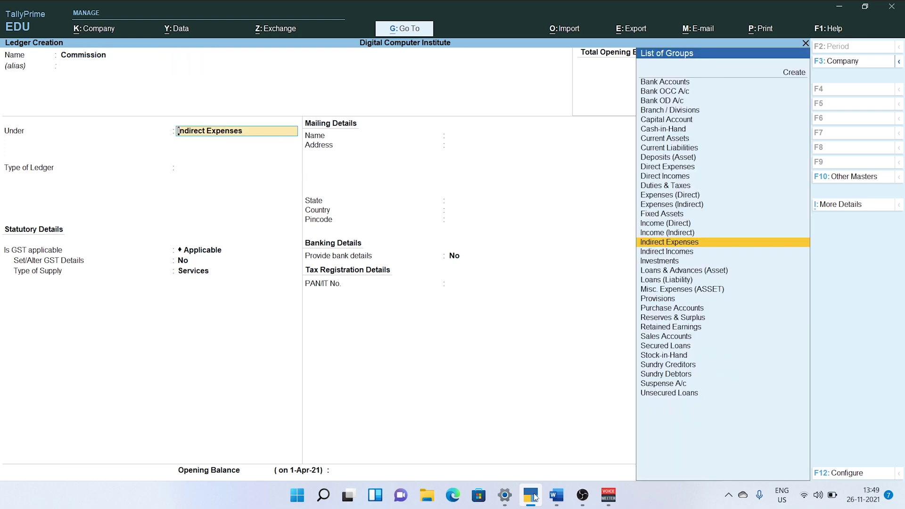
key("Down")
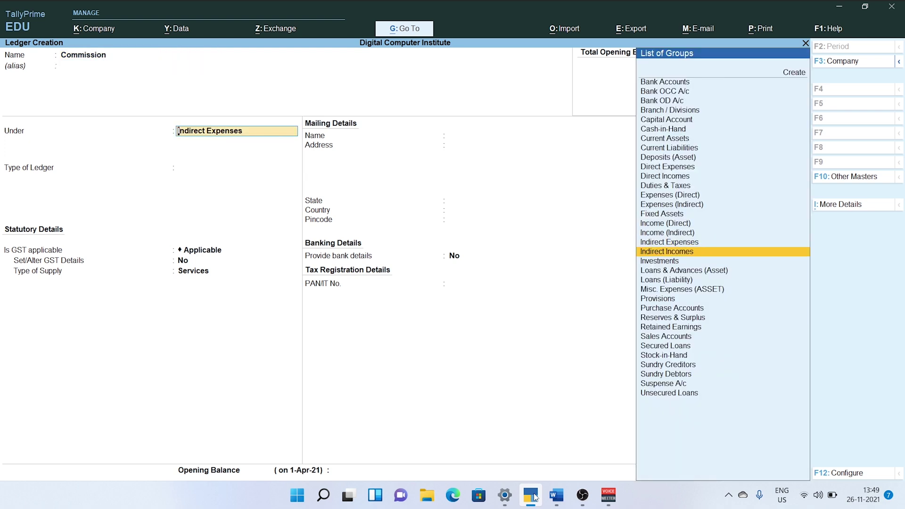
key("Return")
Step: Save the Commission ledger with type Not Applicable and its other defaults, and close ledger creation back to the Gateway of Tally
key("Return")
key("Return")
key("Return")
key("Return")
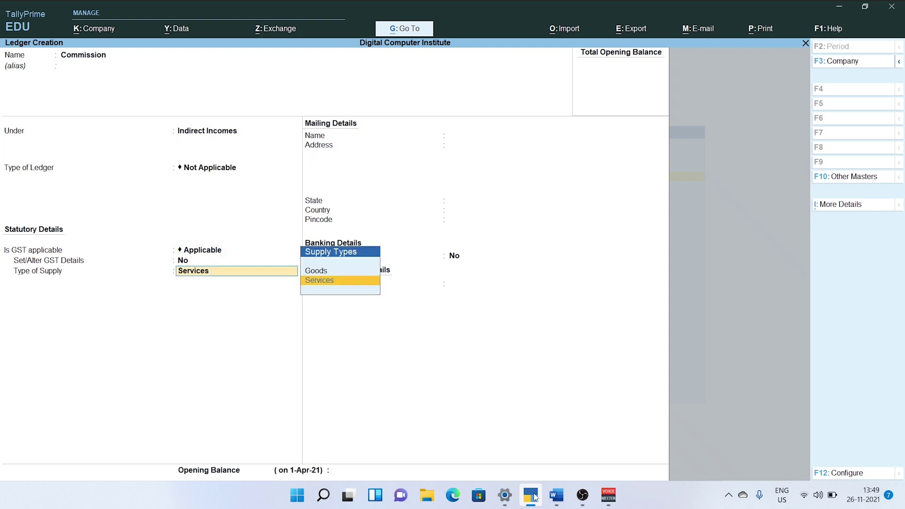
key("y")
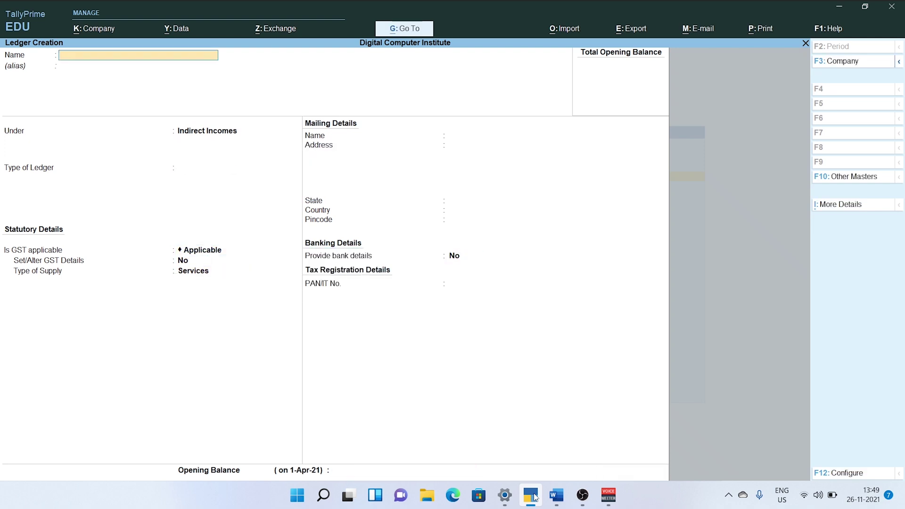
key("Escape")
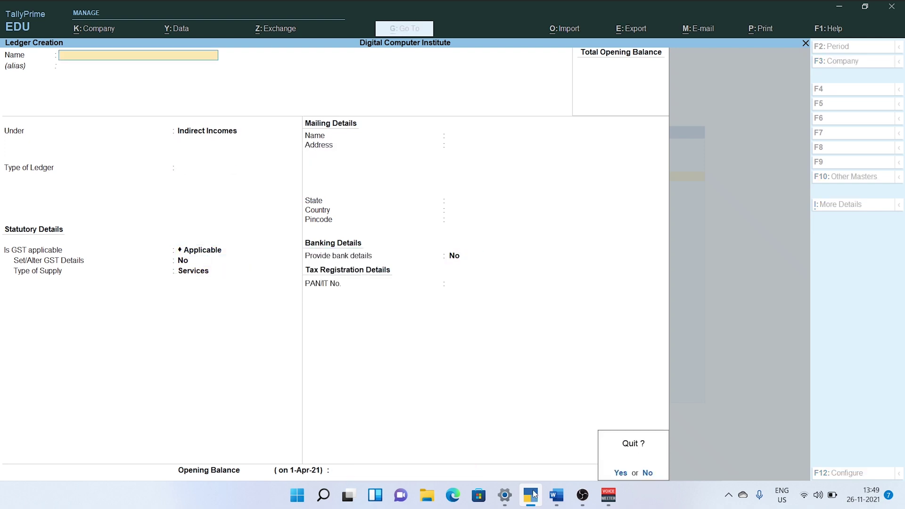
key("y")
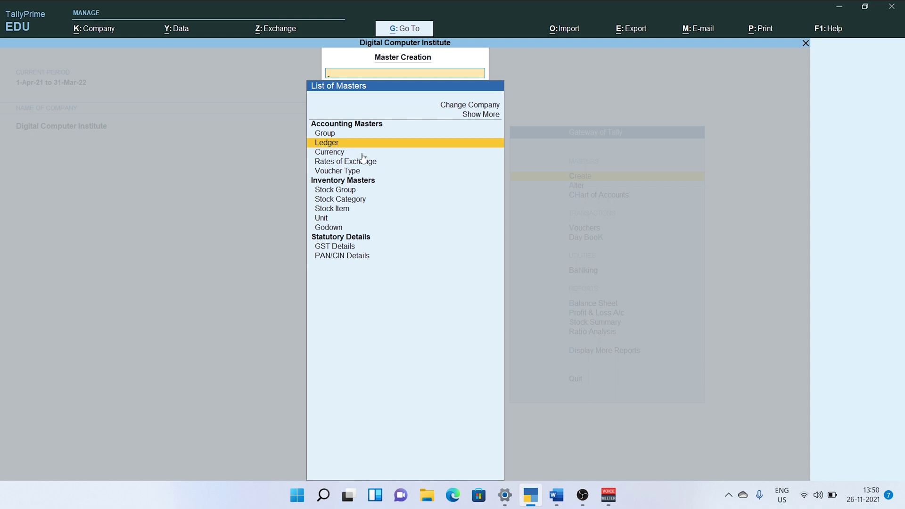
key("Escape")
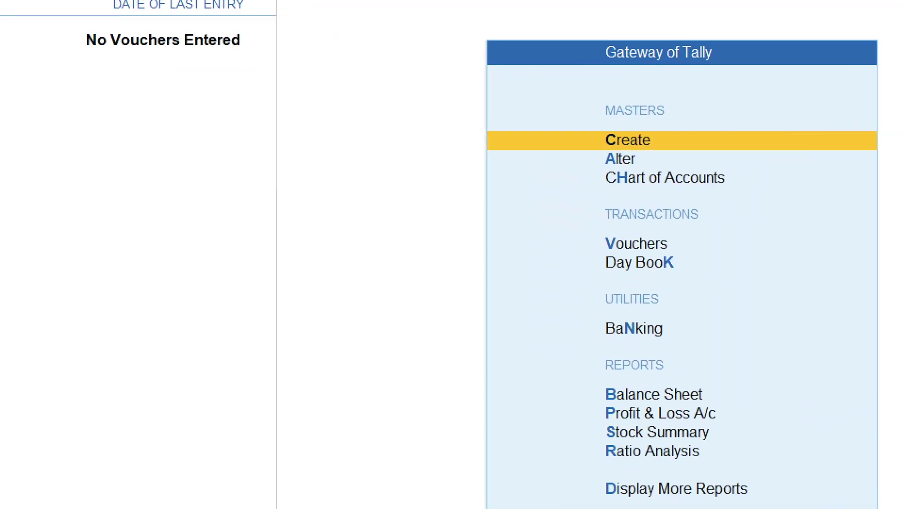
Step: Review the list of existing ledgers in Master Alteration and return to the Gateway of Tally without altering any
key("Down")
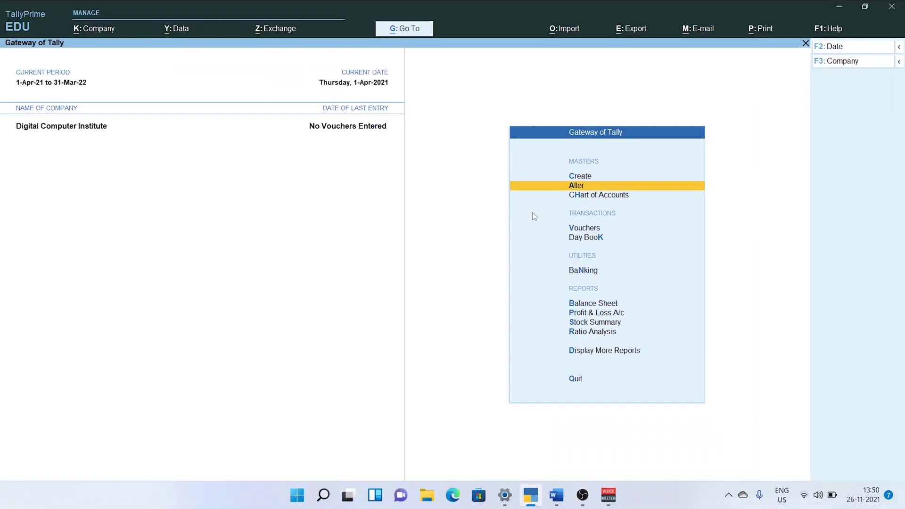
left_click(579, 188)
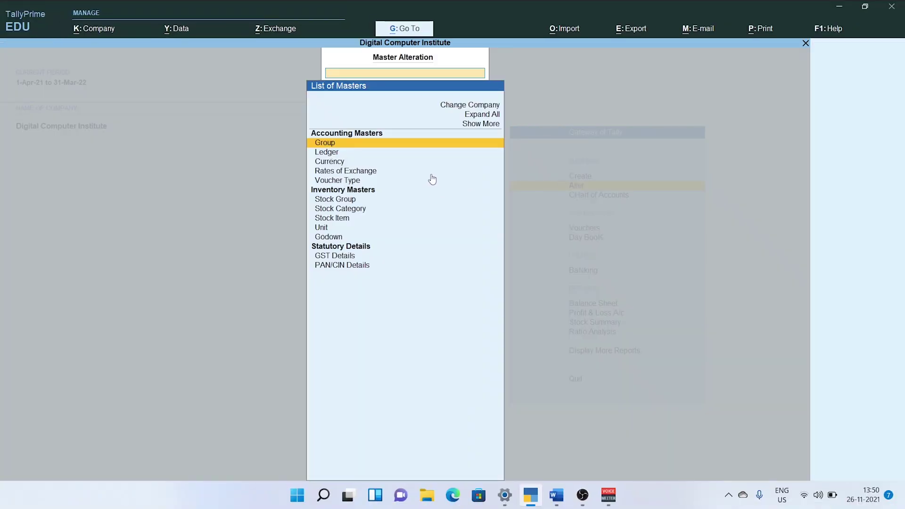
key("Down")
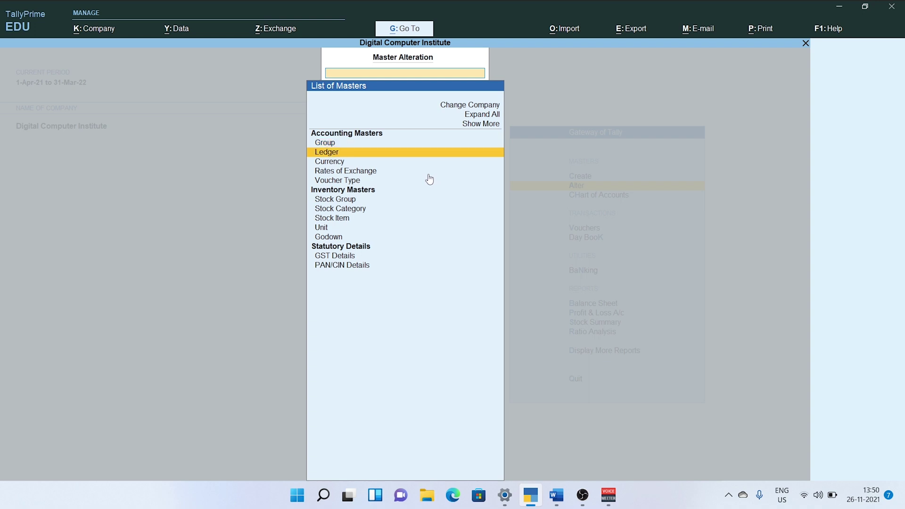
key("Return")
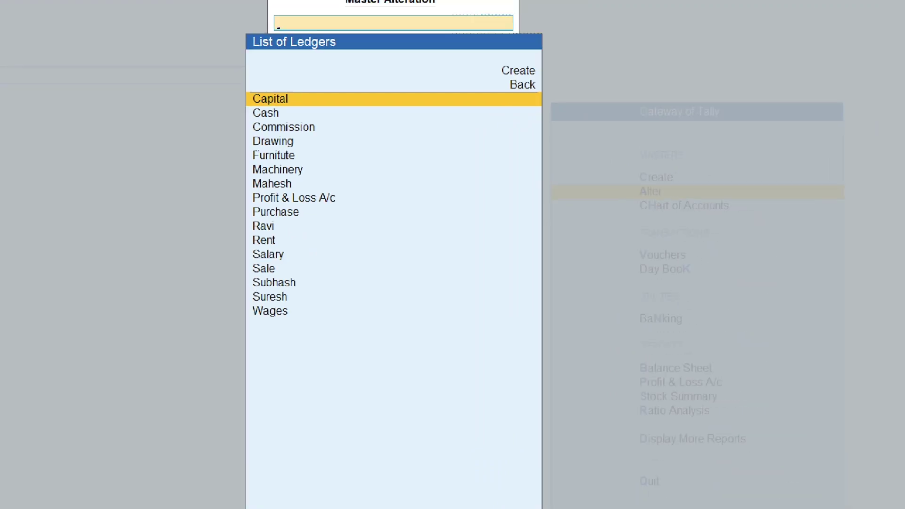
key("Down")
key("Down")
key("Down")
key("Down")
key("Down")
key("Down")
key("Down")
key("Down")
key("Down")
key("Down")
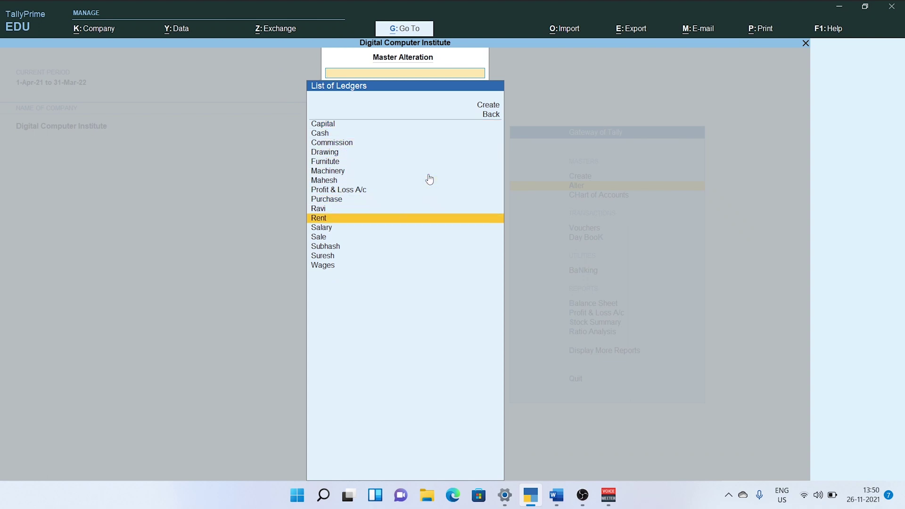
key("Escape")
key("Escape")
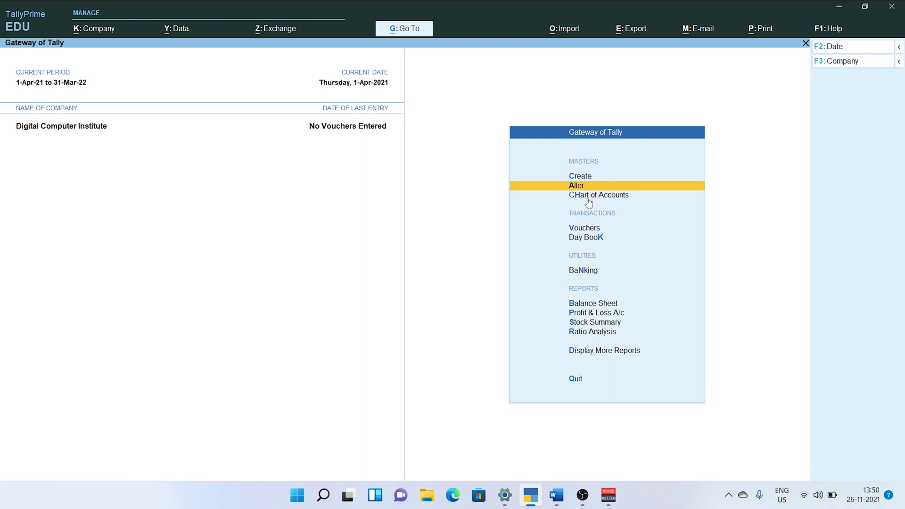
Step: Open voucher entry from the Gateway of Tally for a journal voucher
mouse_move(559, 499)
key("Up")
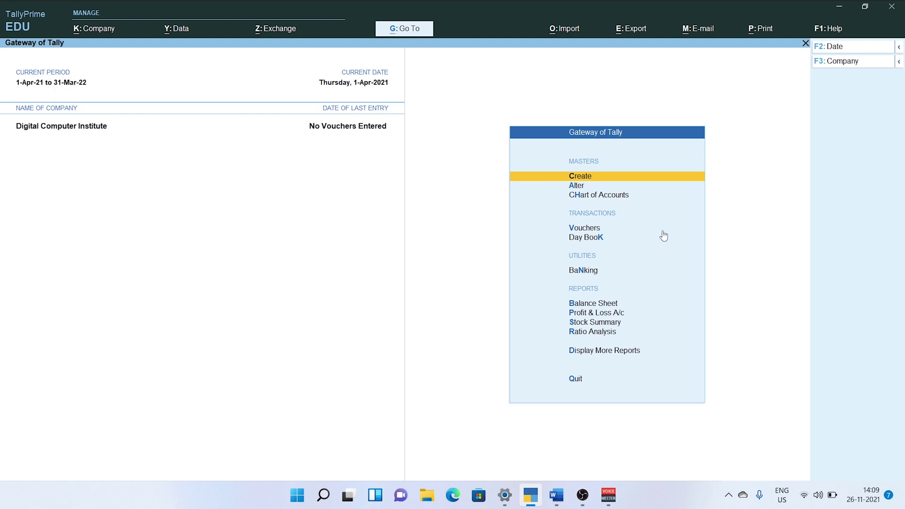
key("alt+1")
key("Down")
key("Down")
key("Down")
key("Down")
key("Up")
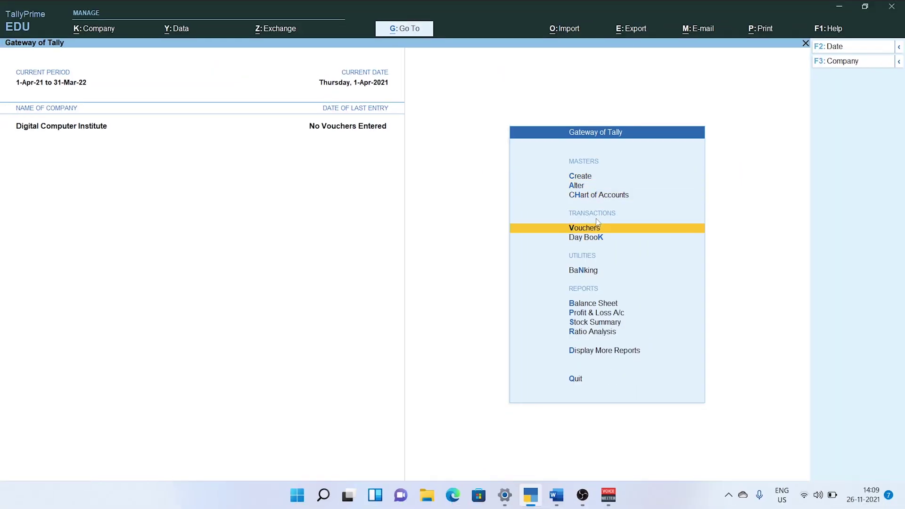
key("Return")
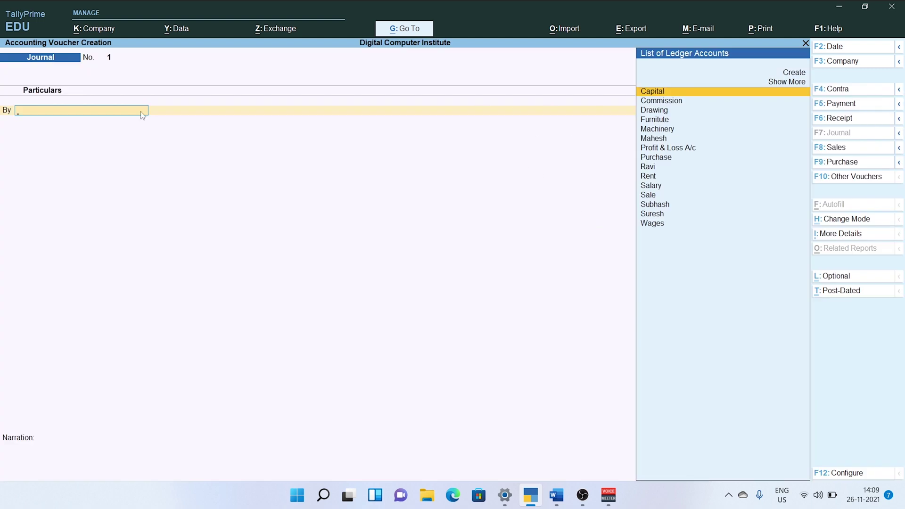
Step: Check the June 1 cash and capital entry in the Word document and return to TallyPrime
key("alt+1")
key("ctrl")
key("ctrl")
left_click(556, 495)
left_click(513, 446)
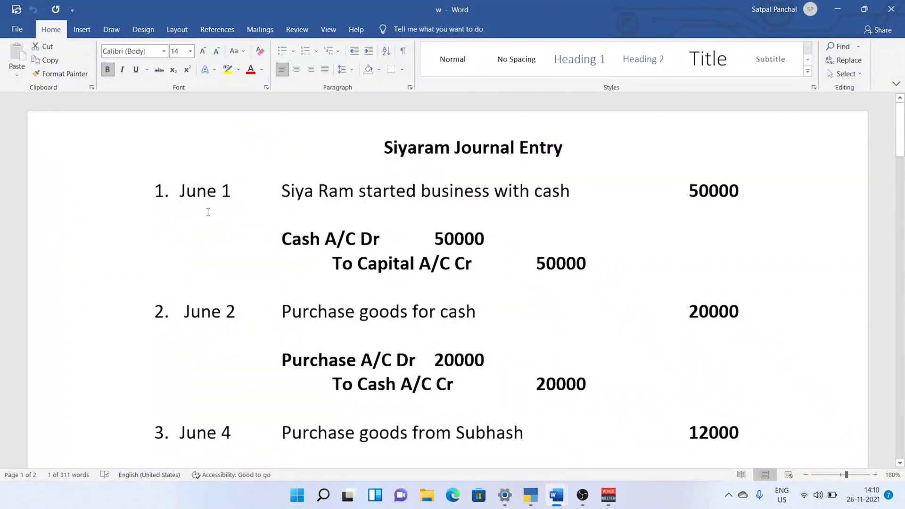
left_click_drag(280, 238, 586, 269)
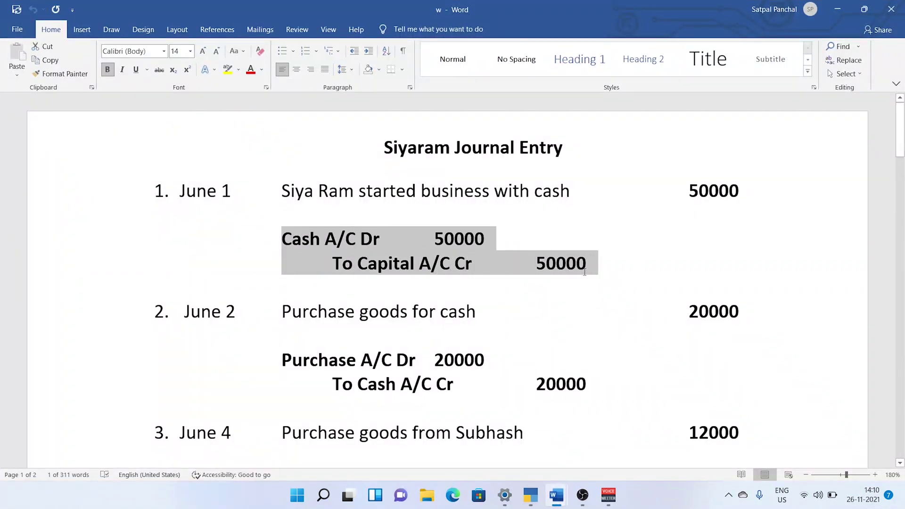
scroll(358, 253, "down", 2)
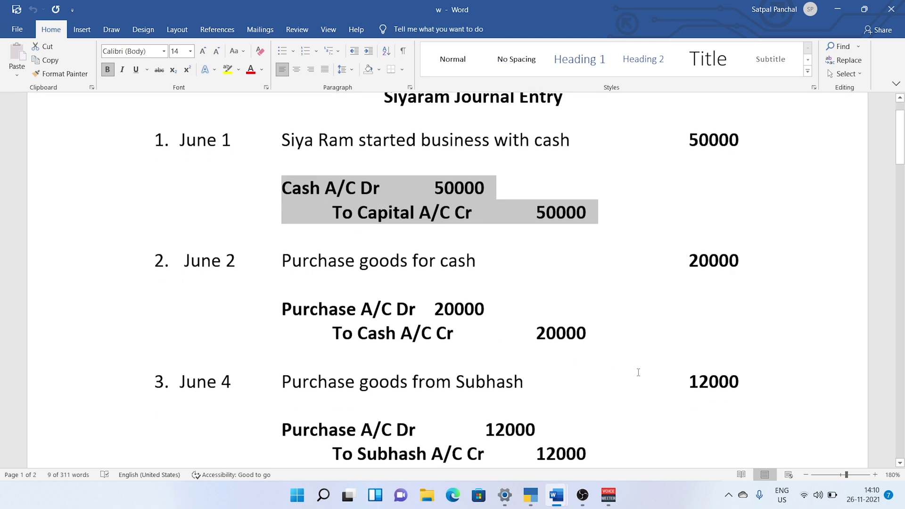
left_click(531, 495)
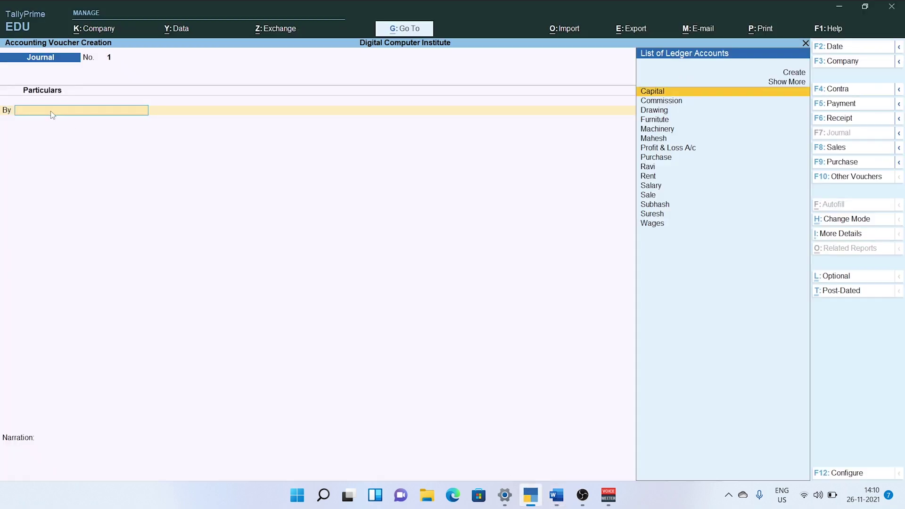
Step: Filter the debit ledger accounts by "Ca" and check the voucher configuration options, leaving them accepted
type("Ca")
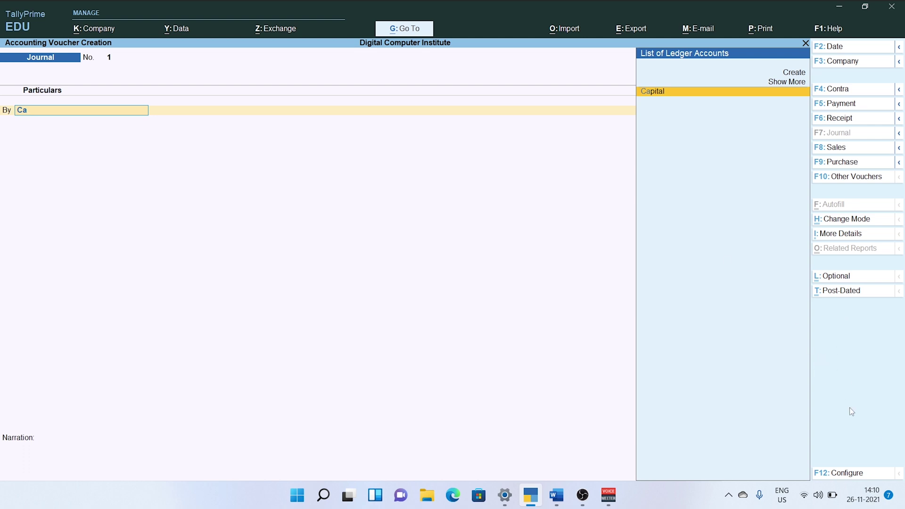
left_click(840, 472)
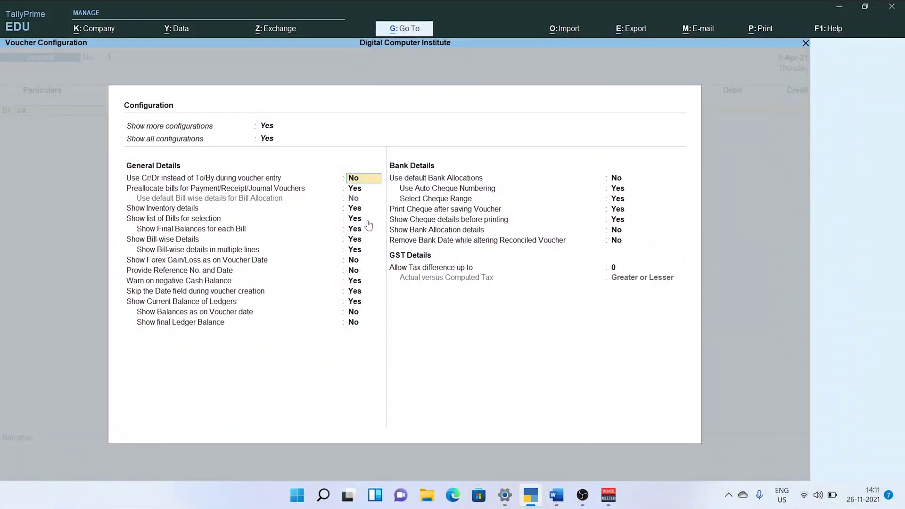
key("ctrl+a")
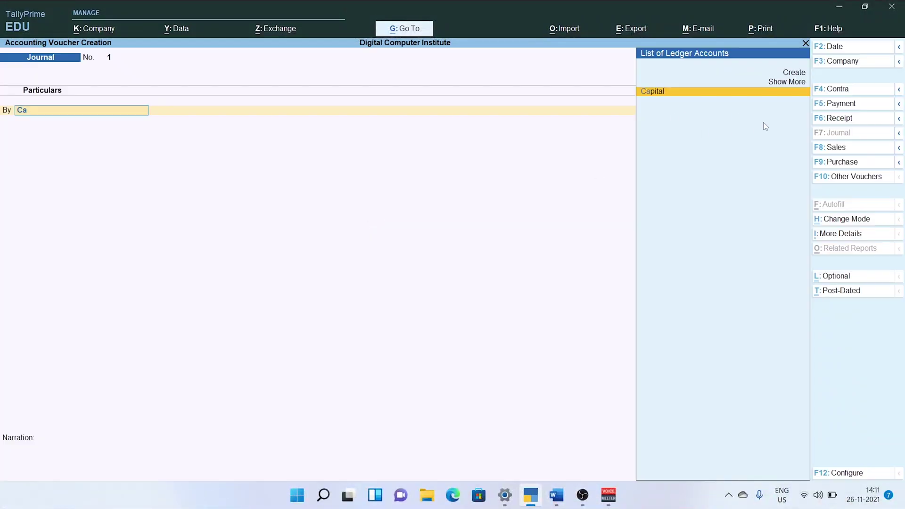
Step: Expand the list to include the hidden ledger accounts and choose Cash as the journal voucher's debit account
key("alt")
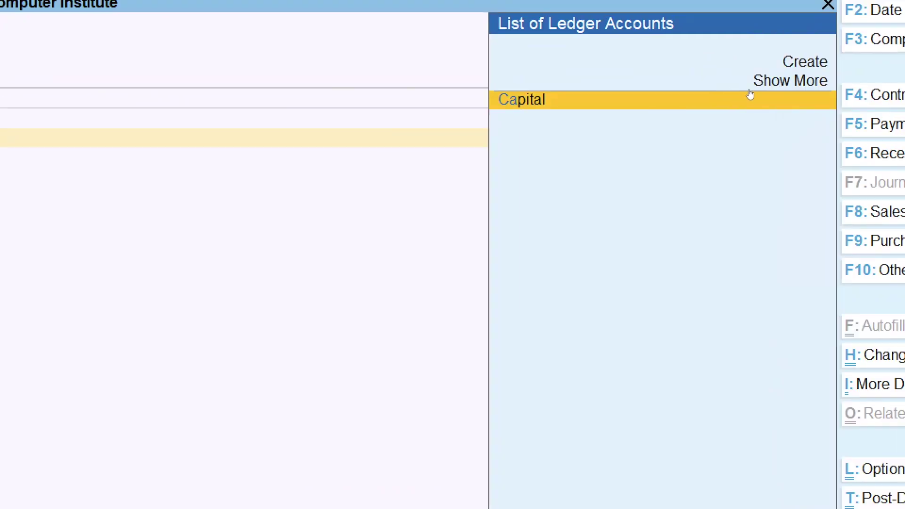
key("alt")
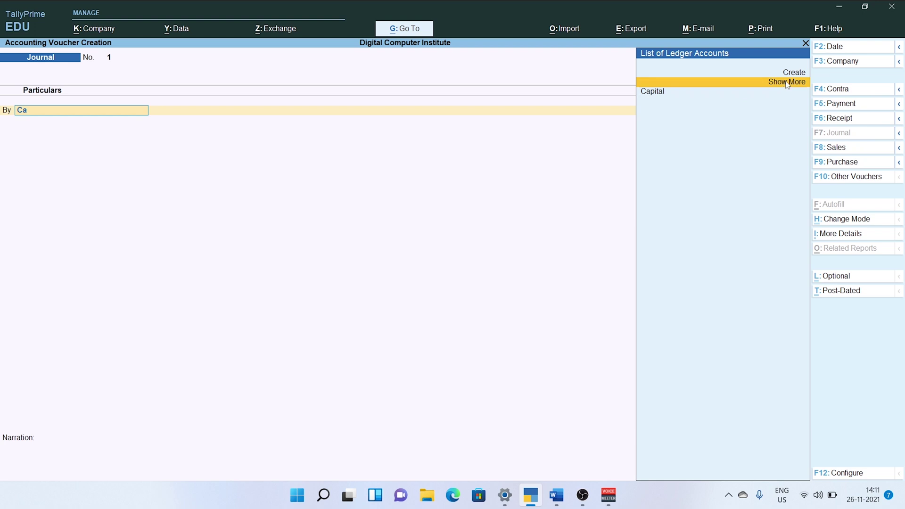
left_click(786, 83)
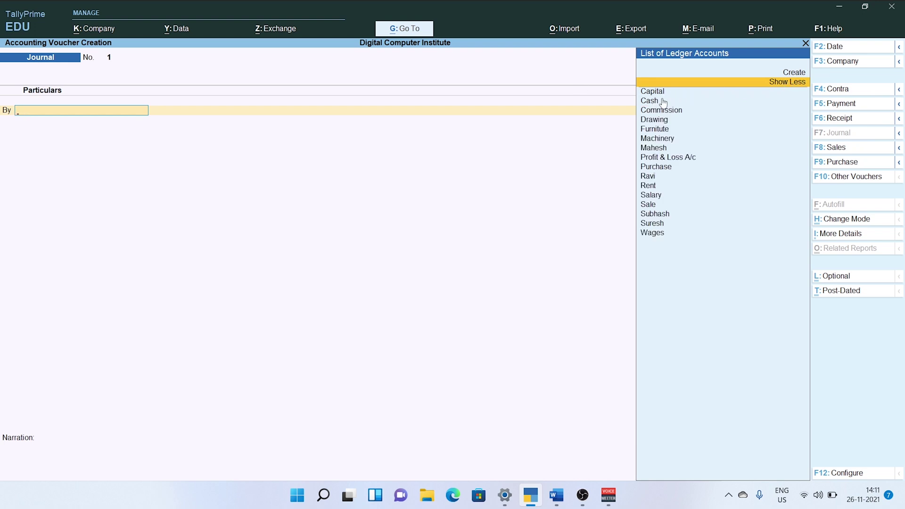
key("Down")
key("Down")
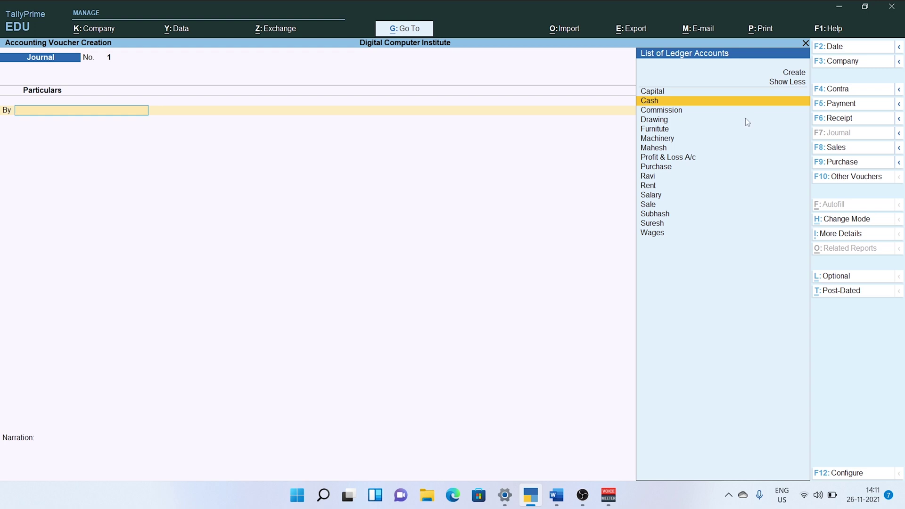
key("Return")
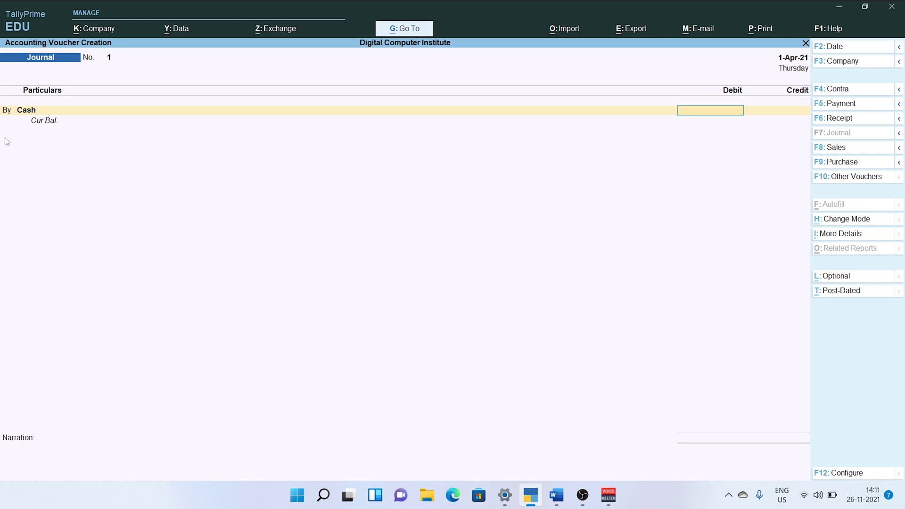
Step: Examine the debit and "To" credit lines of the June 1 entry in the Word document and return to TallyPrime
key("alt+1")
left_click(556, 495)
left_click(515, 453)
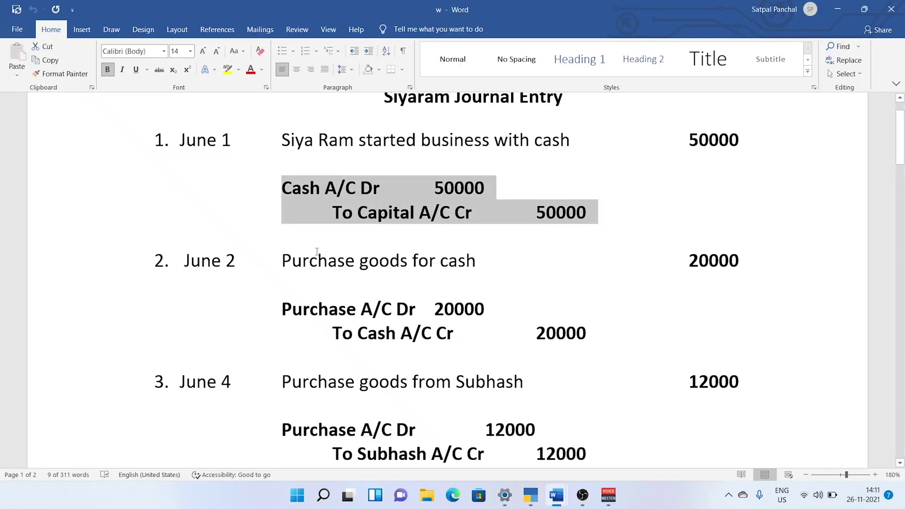
left_click(301, 206)
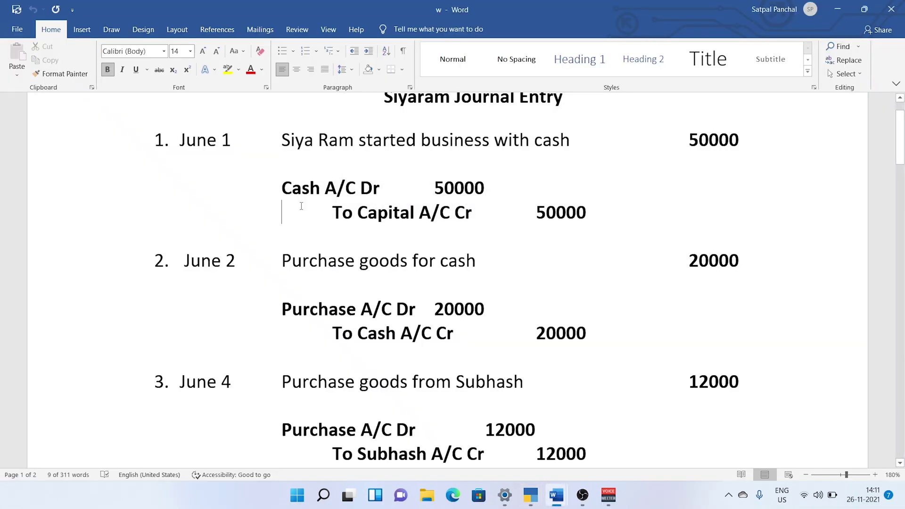
left_click(268, 186)
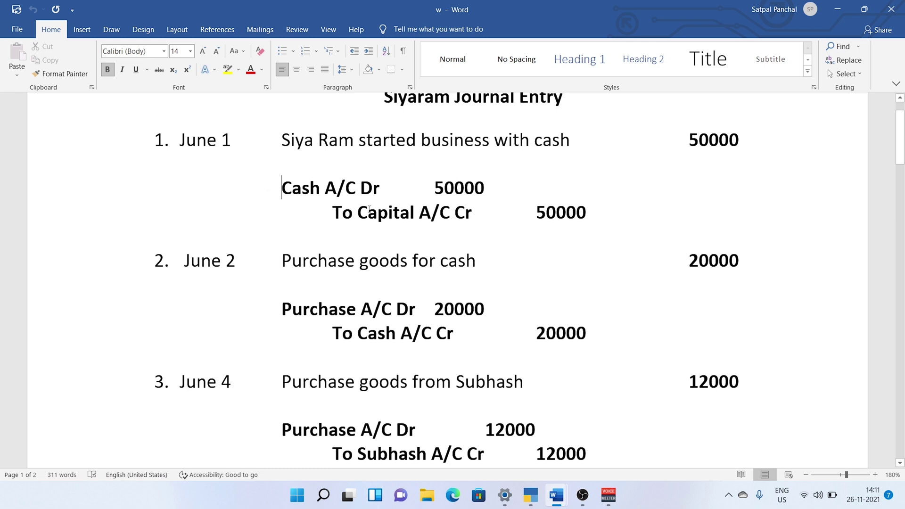
left_click_drag(357, 213, 334, 213)
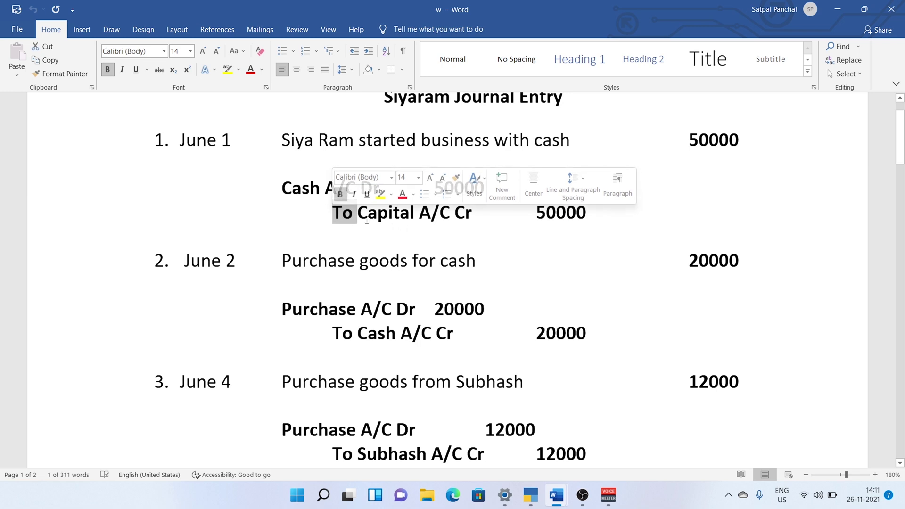
left_click(320, 230)
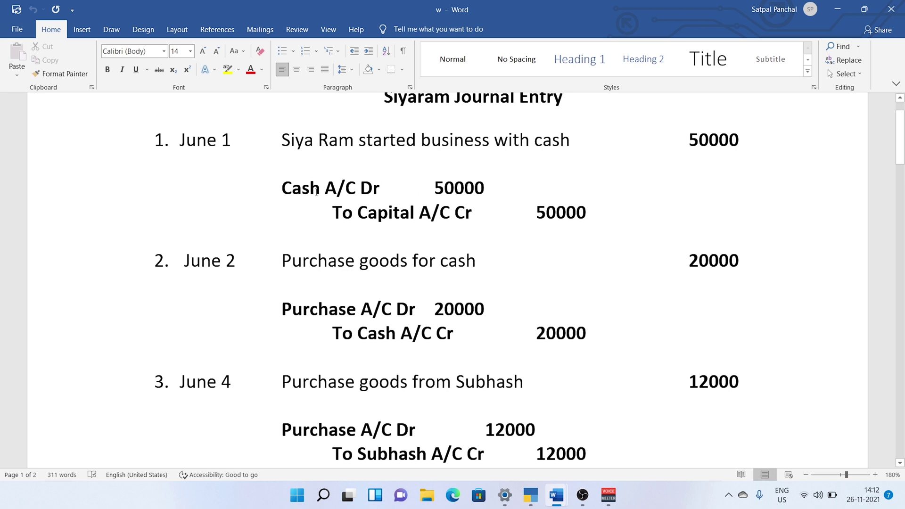
left_click(262, 188)
left_click(531, 495)
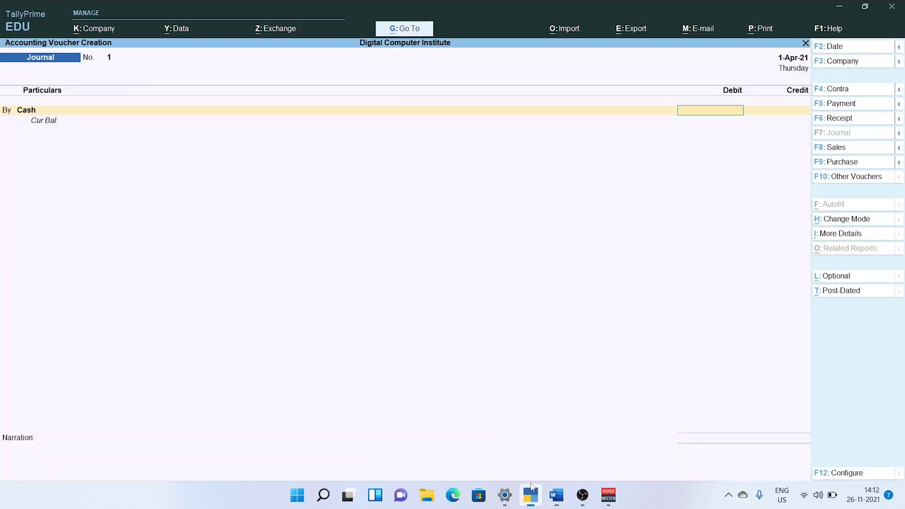
Step: Debit Cash with 50000, credit Capital with the same amount, and save the journal voucher without a narration
type("50000")
key("ctrl")
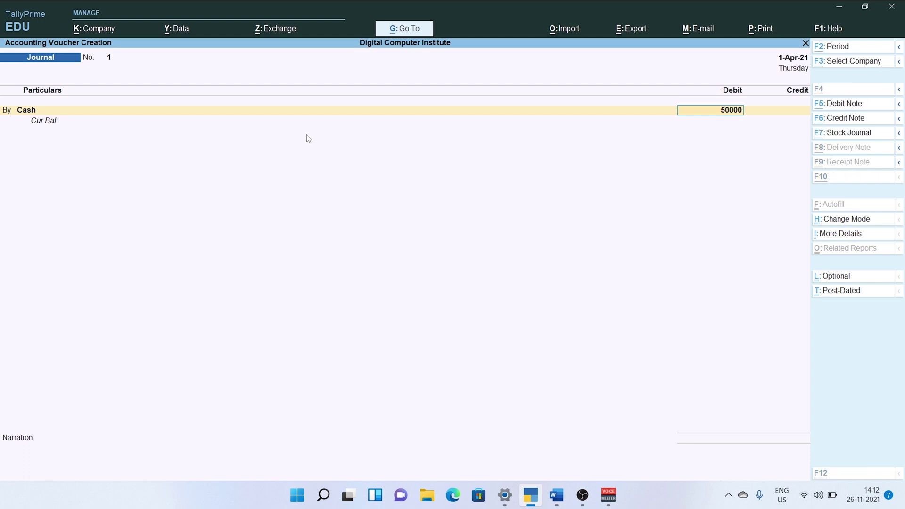
key("Return")
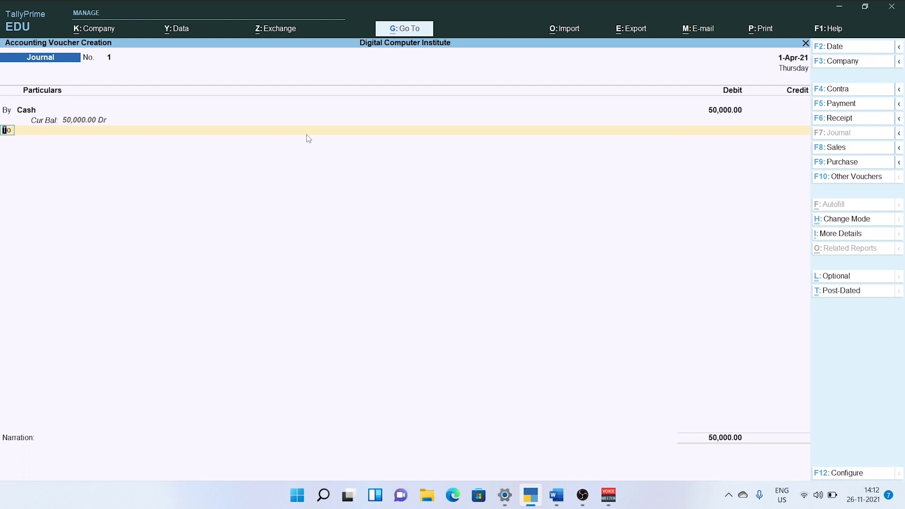
key("Return")
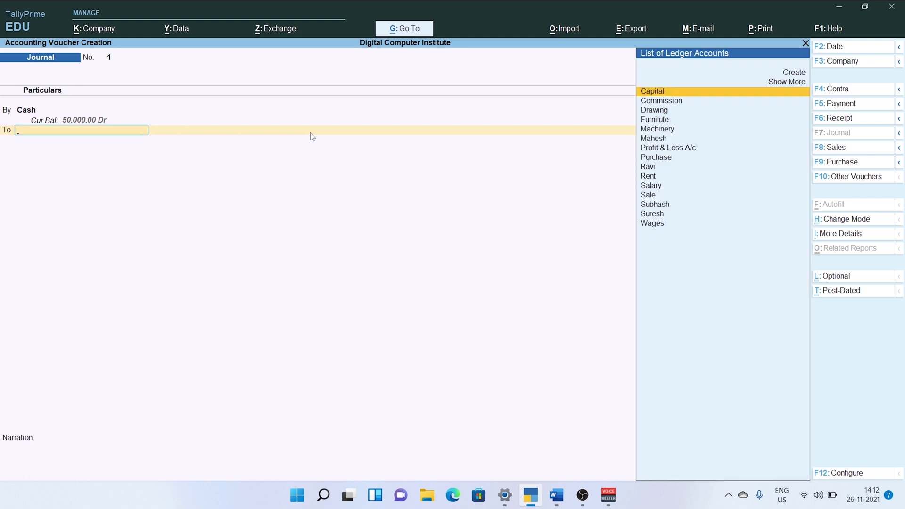
key("Return")
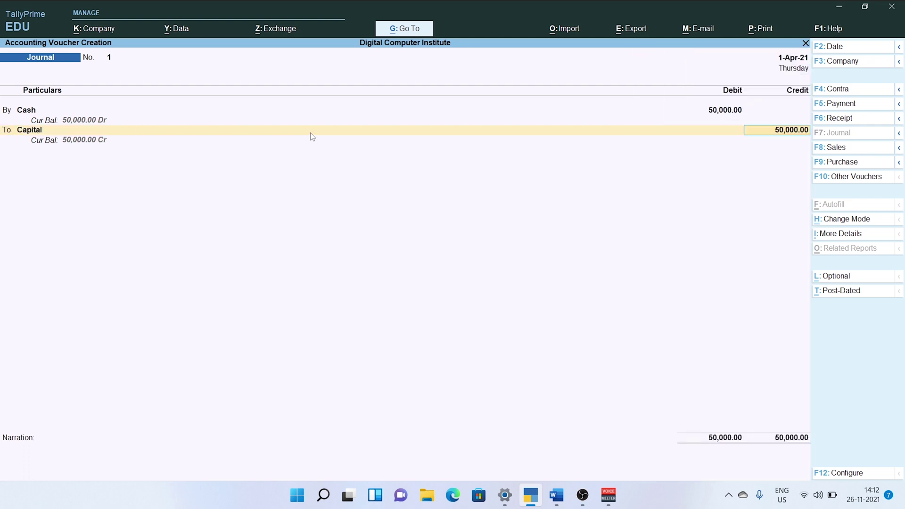
key("Return")
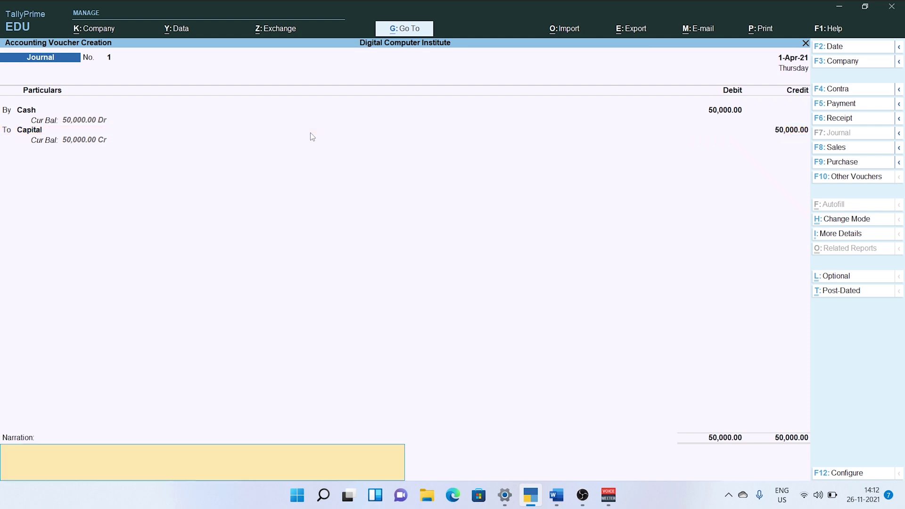
key("Return")
key("Return")
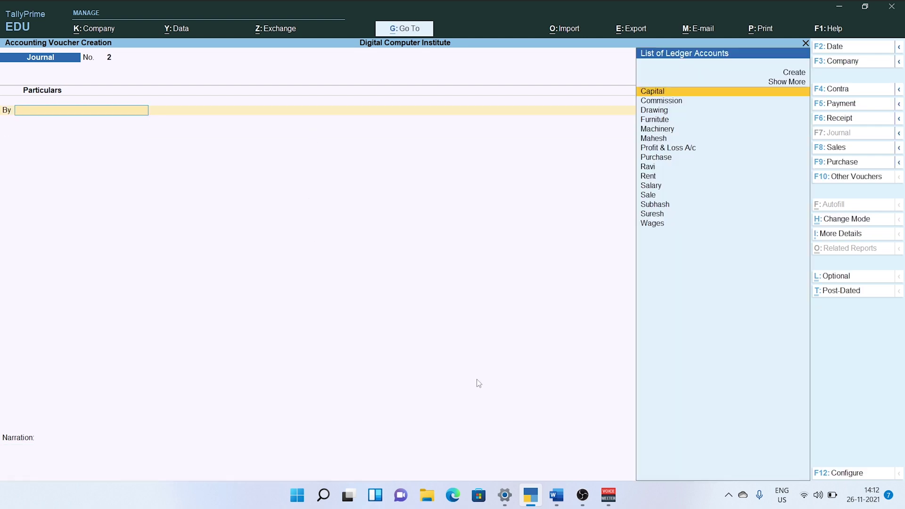
Step: Check the June 2 cash purchase entry in the Word document and return to TallyPrime
mouse_move(556, 494)
left_click(507, 447)
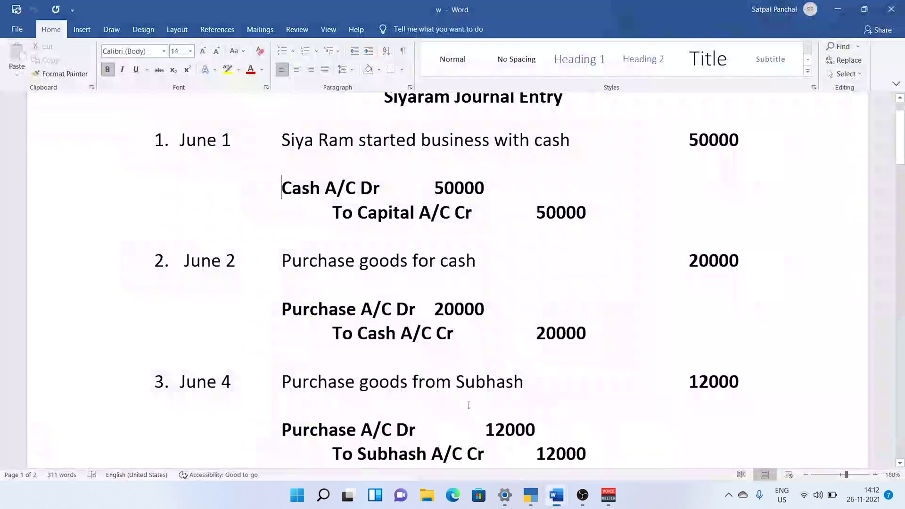
scroll(468, 405, "down", 3)
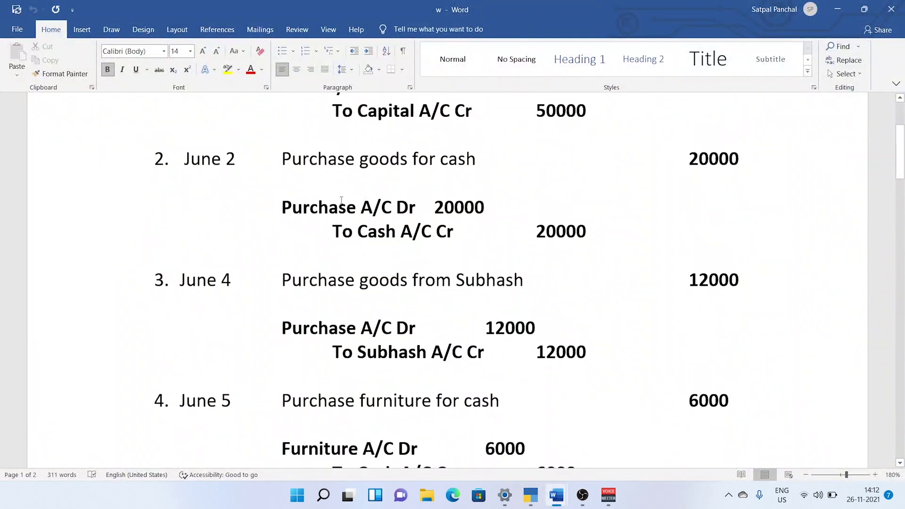
mouse_move(530, 495)
left_click(499, 455)
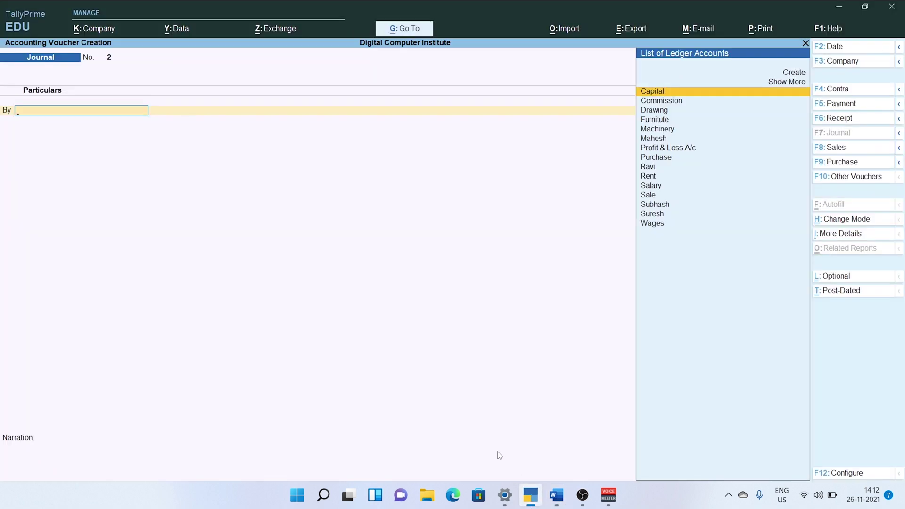
Step: Debit Purchase with 20000 in the second voucher, skipping the inventory allocations and checking the amount in the Word document
type("Pu")
key("Return")
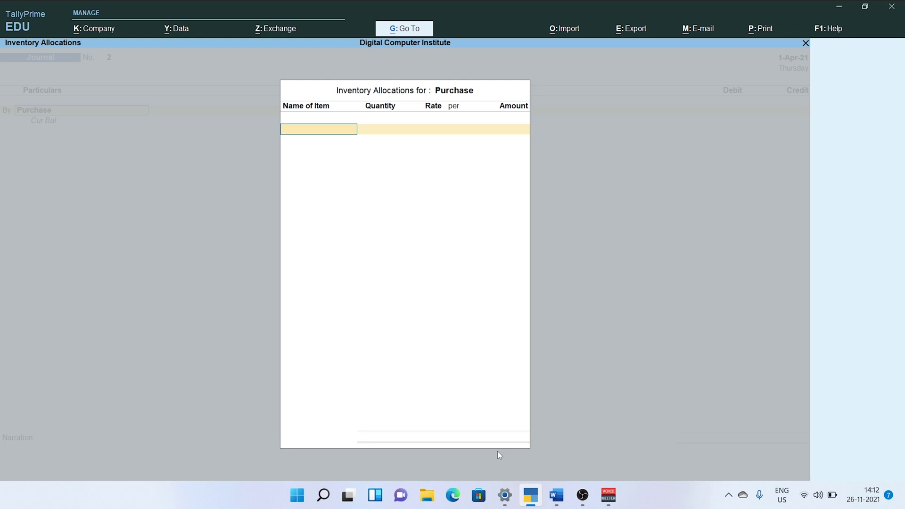
key("Escape")
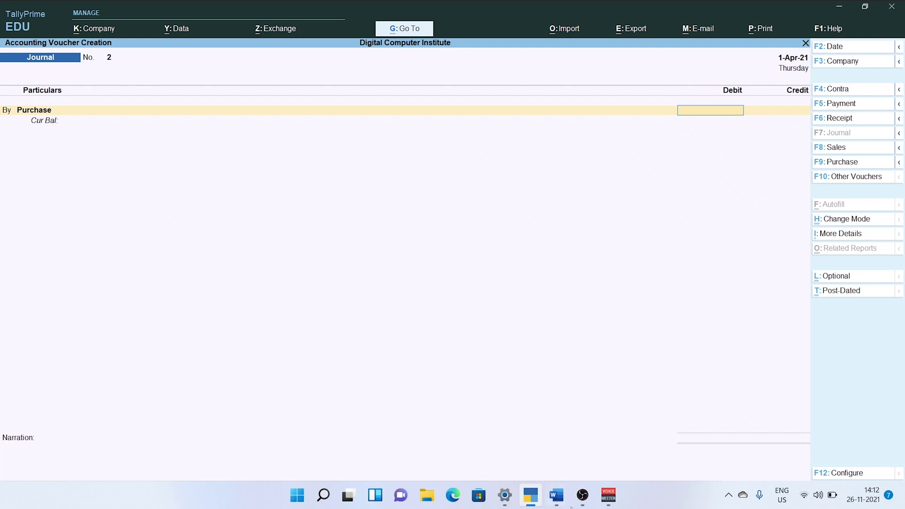
left_click(556, 495)
left_click(510, 448)
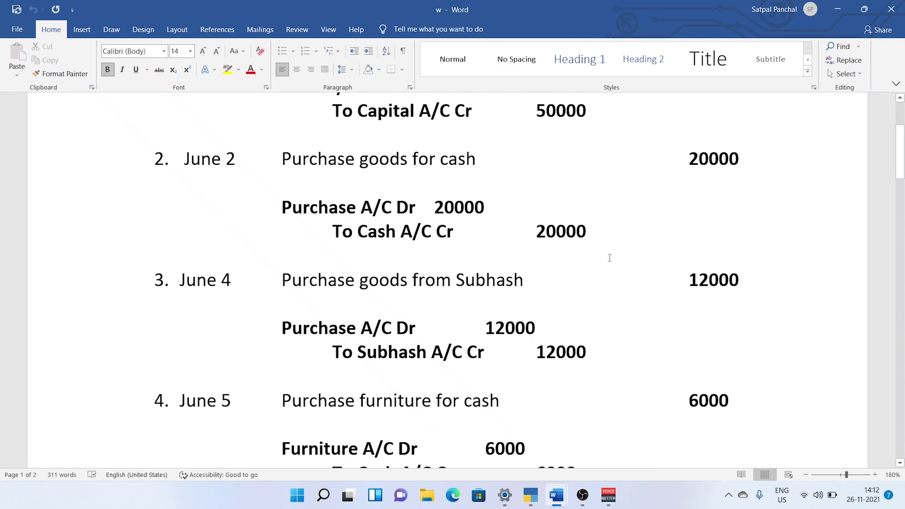
left_click(531, 495)
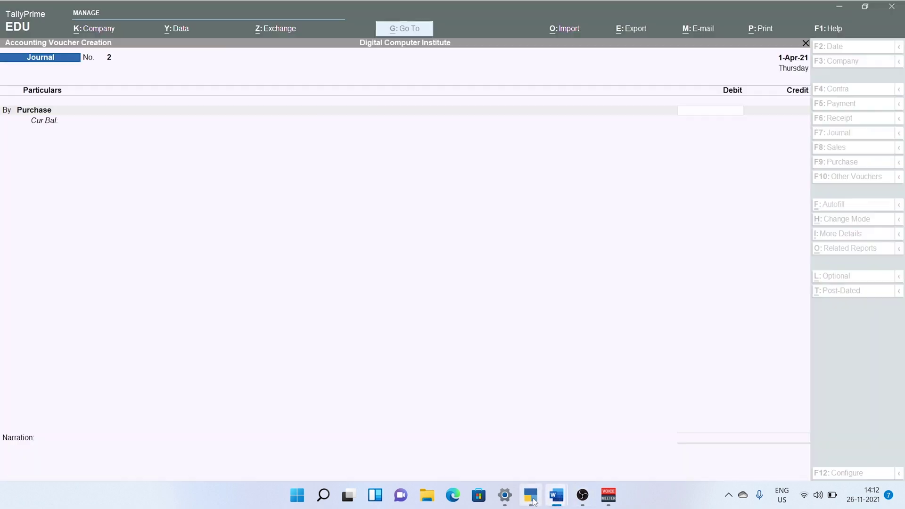
type("20000")
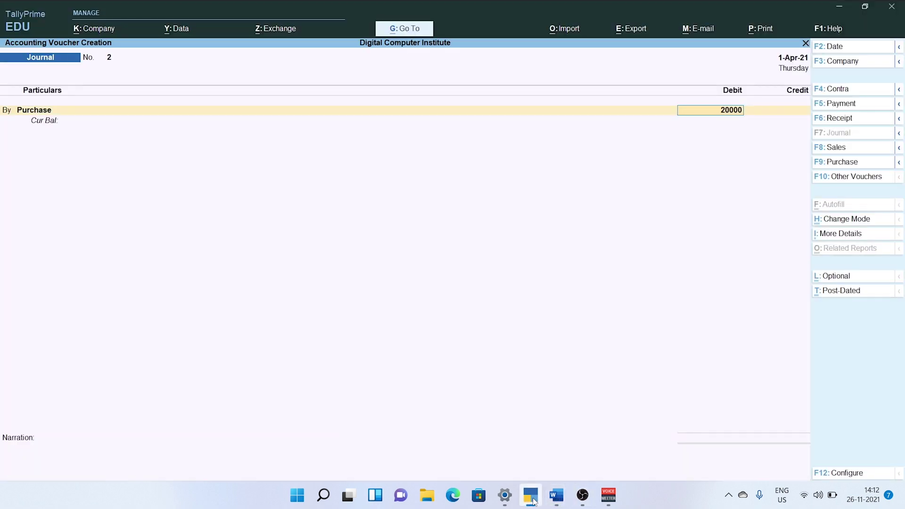
key("Return")
Step: Reveal the hidden ledger accounts, credit Cash for the purchase amount, and save the voucher without a narration
key("Return")
type("Ca")
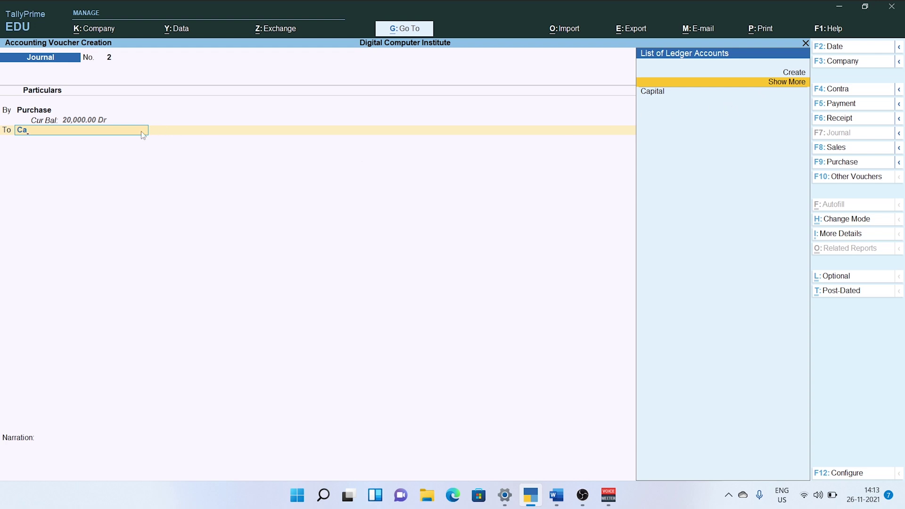
key("BackSpace")
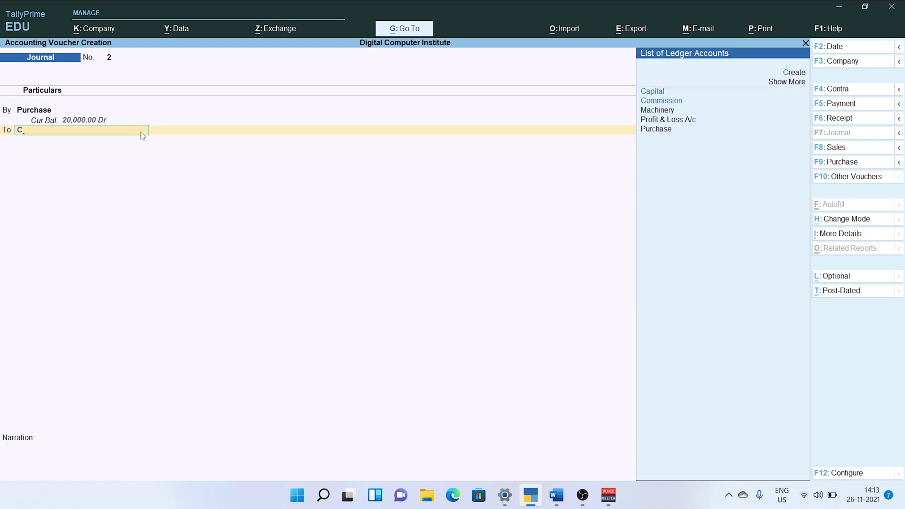
key("BackSpace")
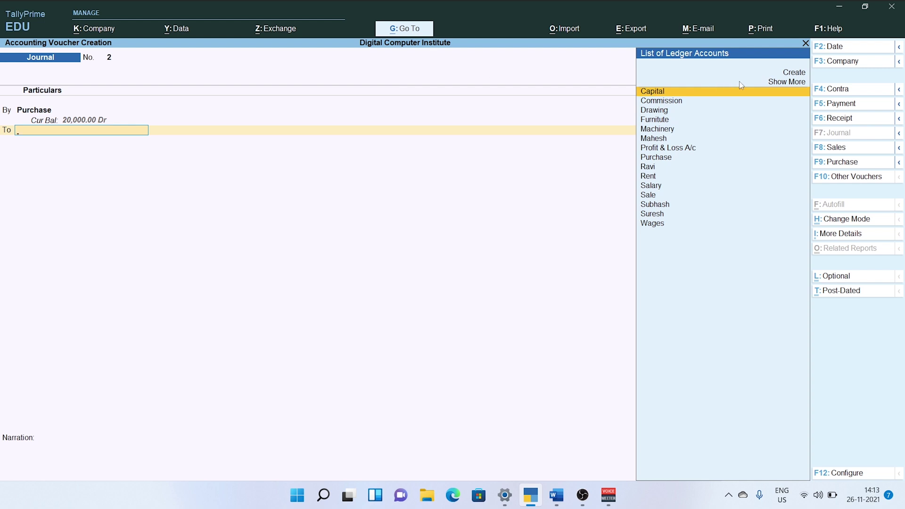
left_click(781, 82)
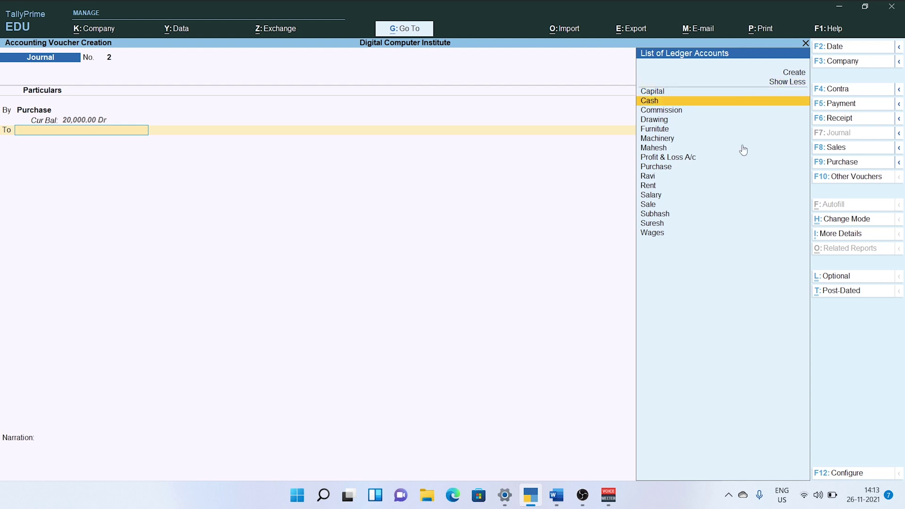
key("Return")
key("Return")
key("Return")
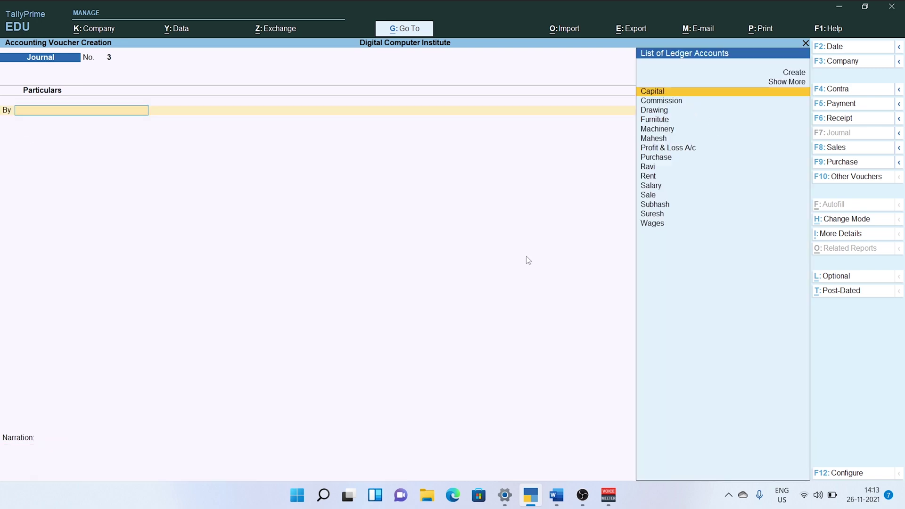
Step: Check the June 4 credit purchase entry in the Word document and return to TallyPrime
mouse_move(556, 495)
left_click(528, 452)
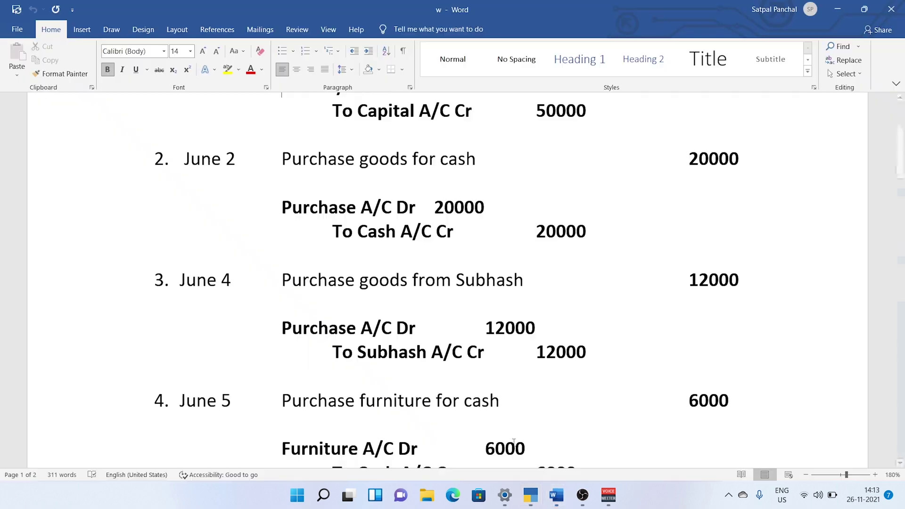
scroll(416, 307, "down", 2)
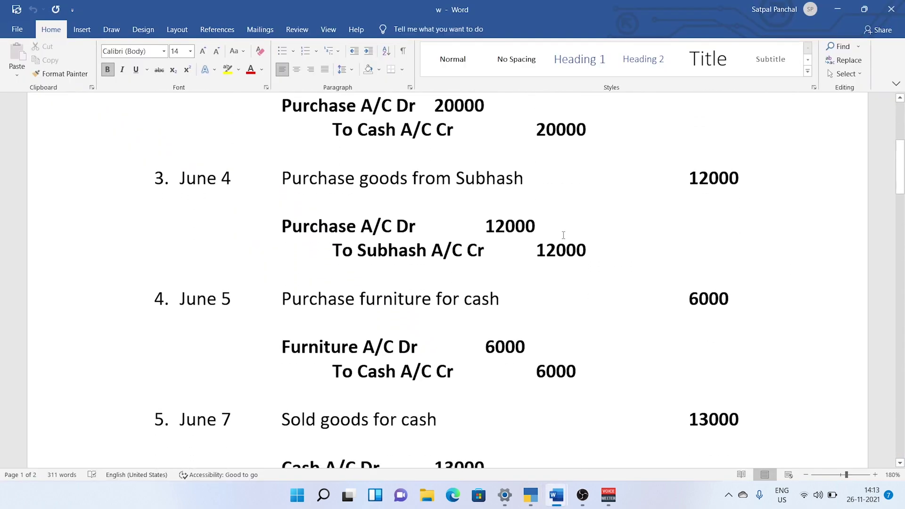
left_click(537, 494)
Step: Debit Purchase with 12000 in the third voucher, skipping the inventory allocations and checking the amount in the Word document
type("Pu")
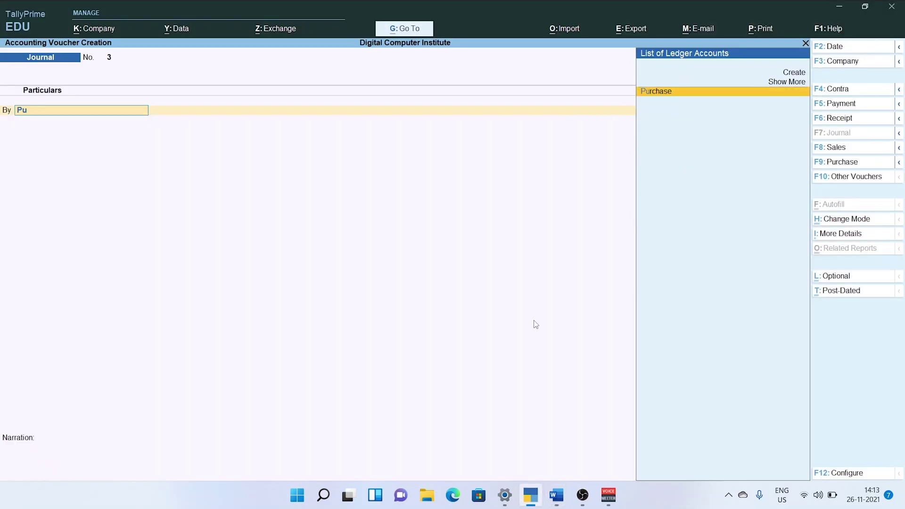
key("Return")
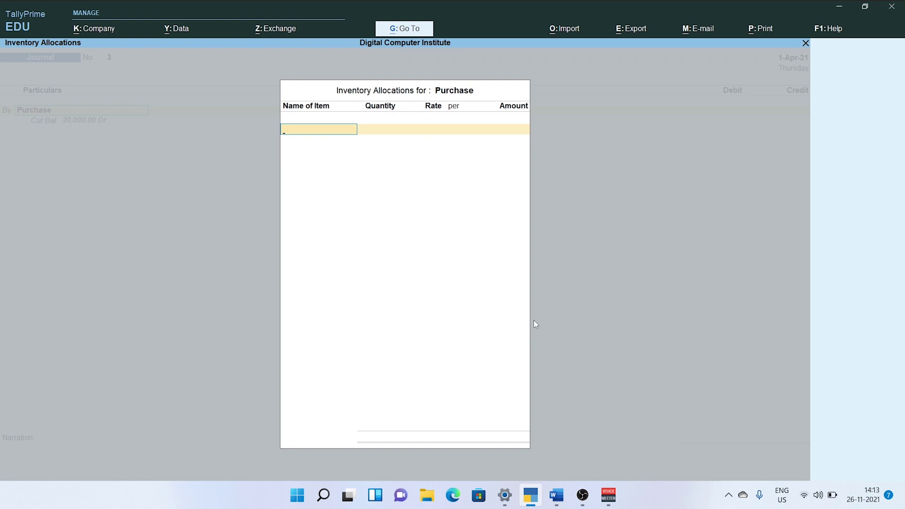
key("Escape")
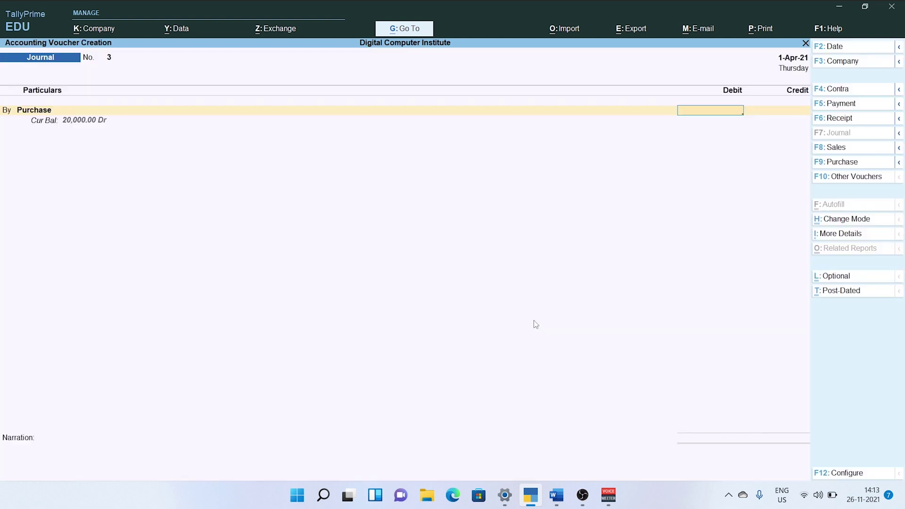
left_click(557, 495)
left_click(490, 436)
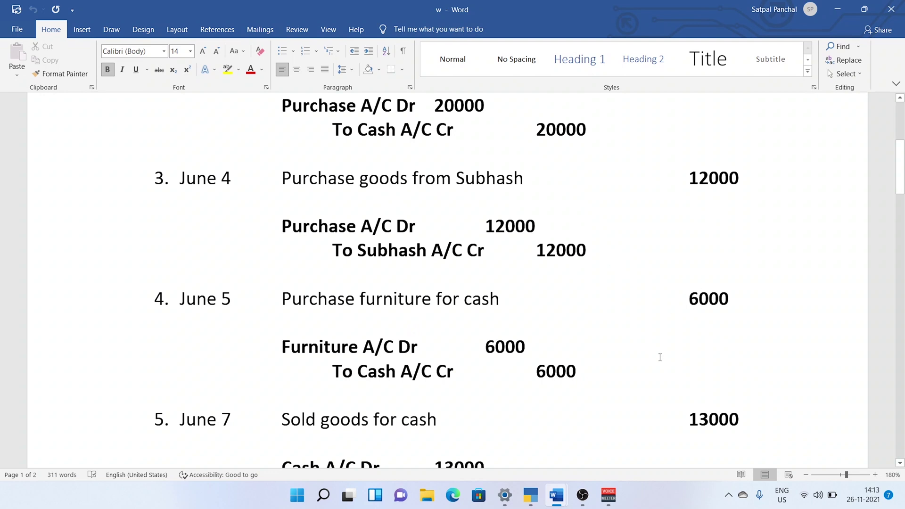
left_click(533, 493)
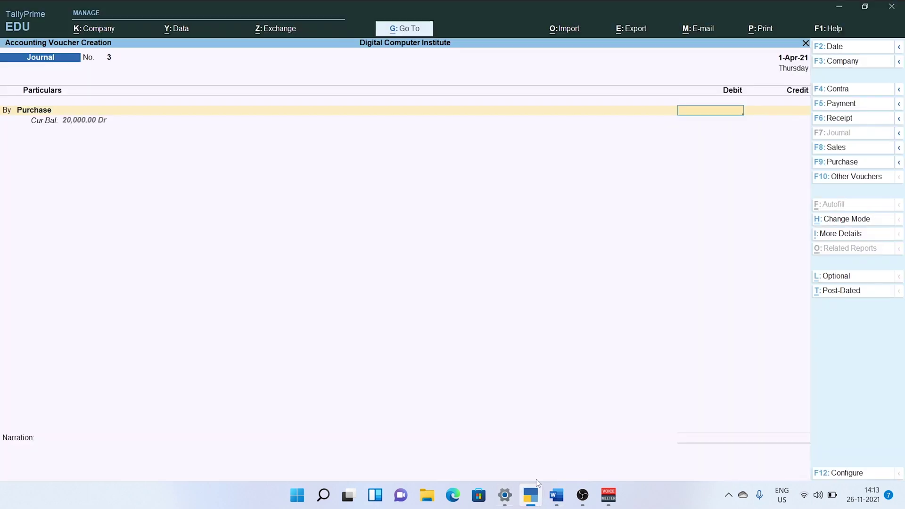
type("12000")
key("Return")
Step: Credit the June 4 supplier's ledger, allocate 12000 On Account in its bill-wise details, and save the voucher without a narration
type("Su")
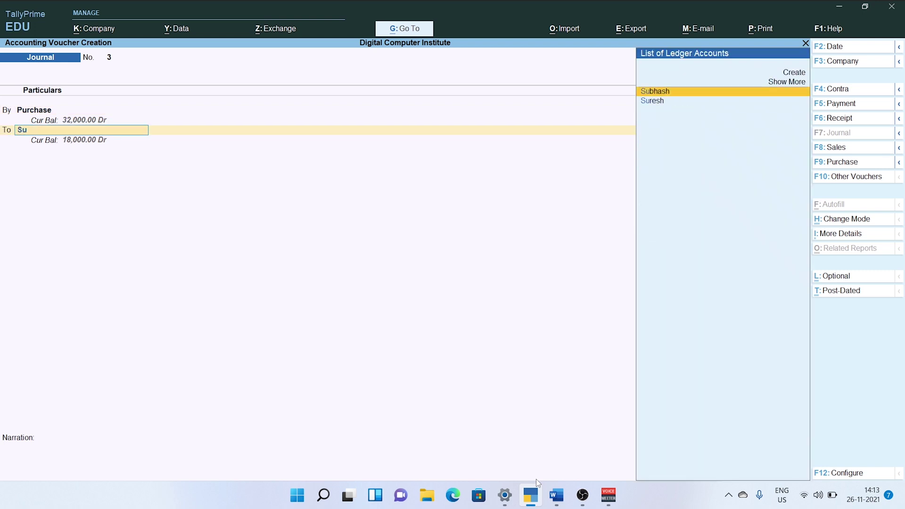
key("Return")
key("Return")
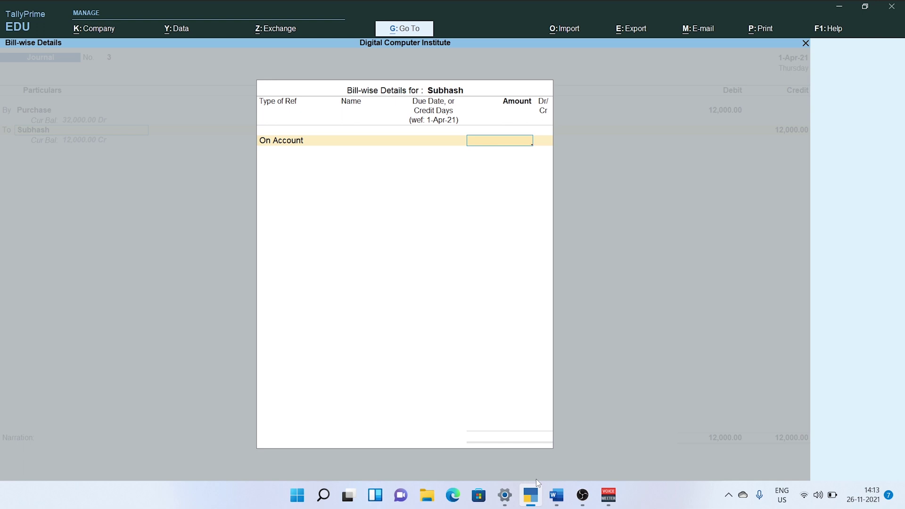
type("12000")
key("Return")
key("Return")
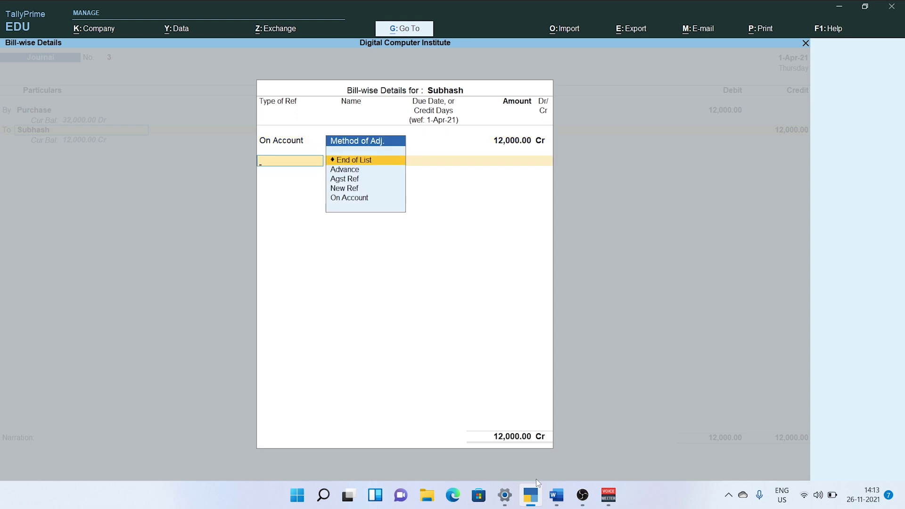
key("Return")
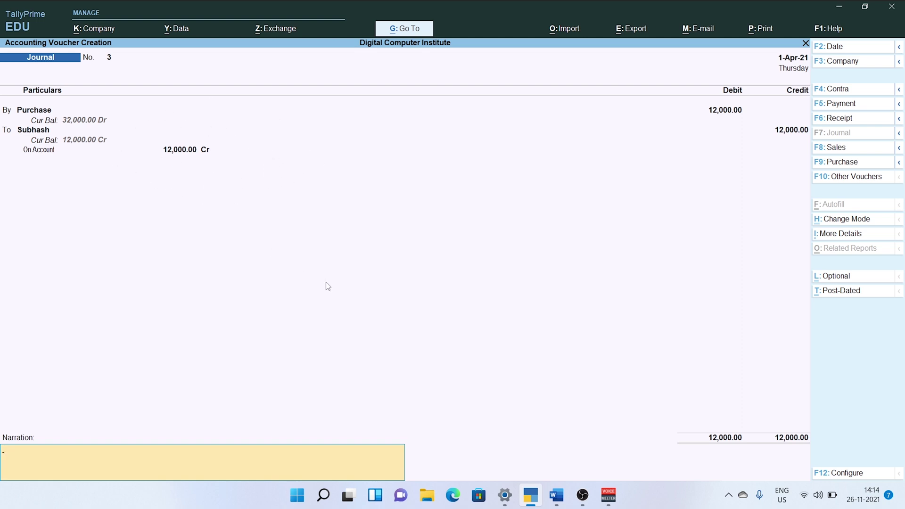
key("Return")
key("Return")
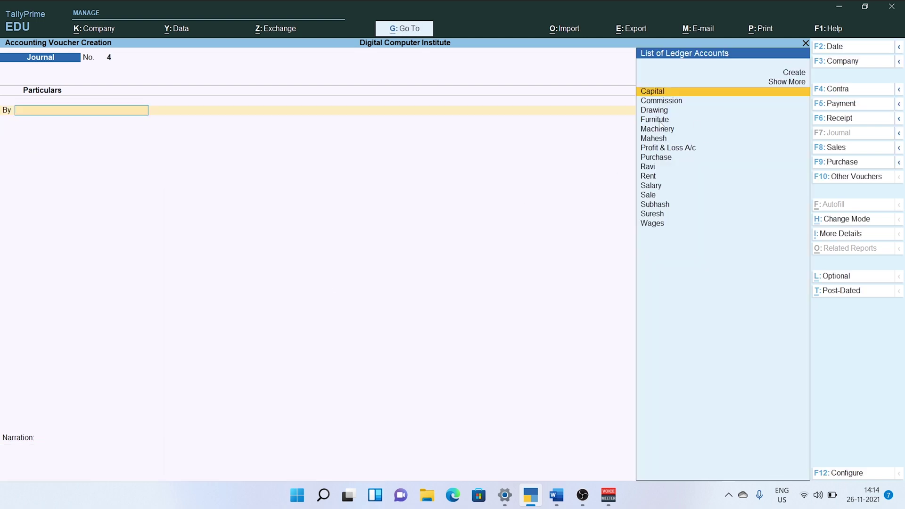
Step: Check the June 5 furniture purchase entry in the Word document and return to TallyPrime
mouse_move(545, 503)
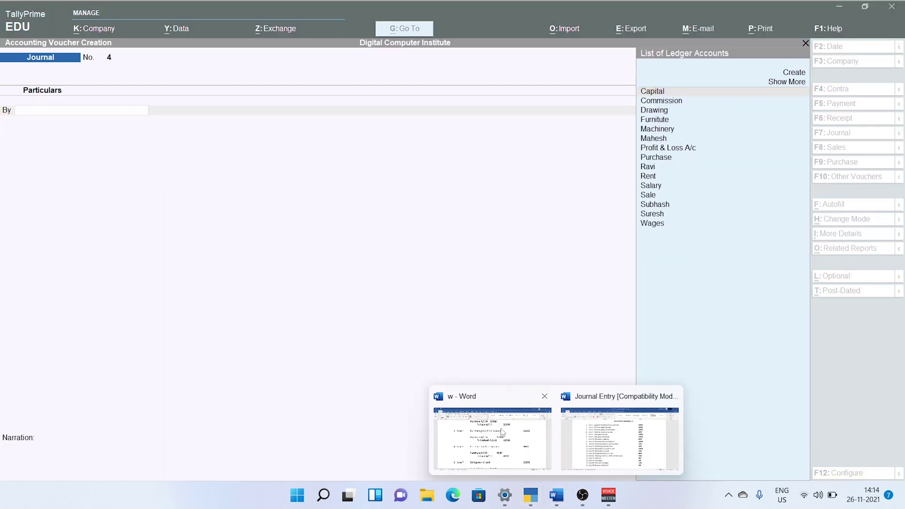
left_click(502, 429)
scroll(500, 404, "down", 3)
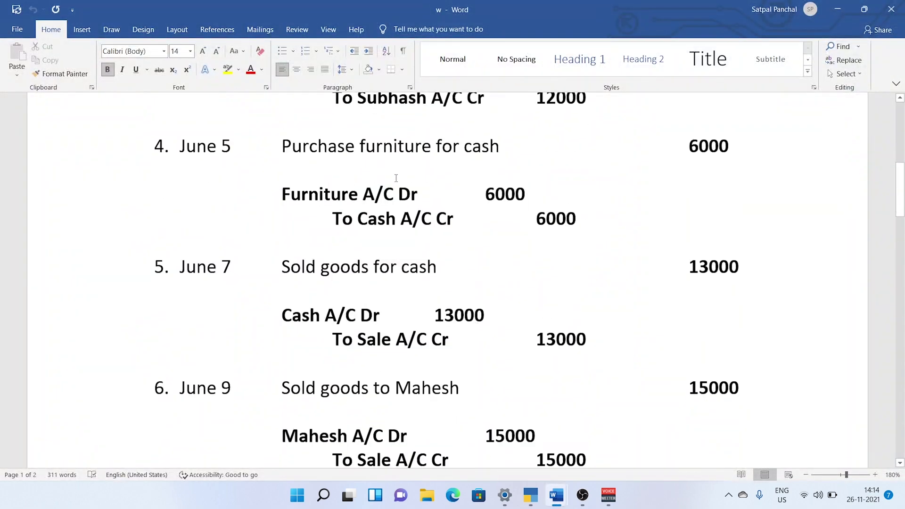
scroll(352, 182, "up", 1)
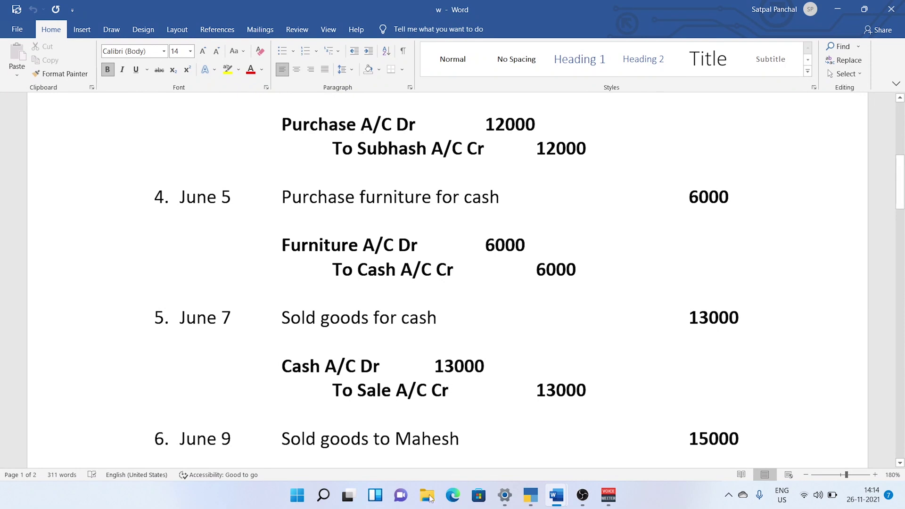
left_click(531, 495)
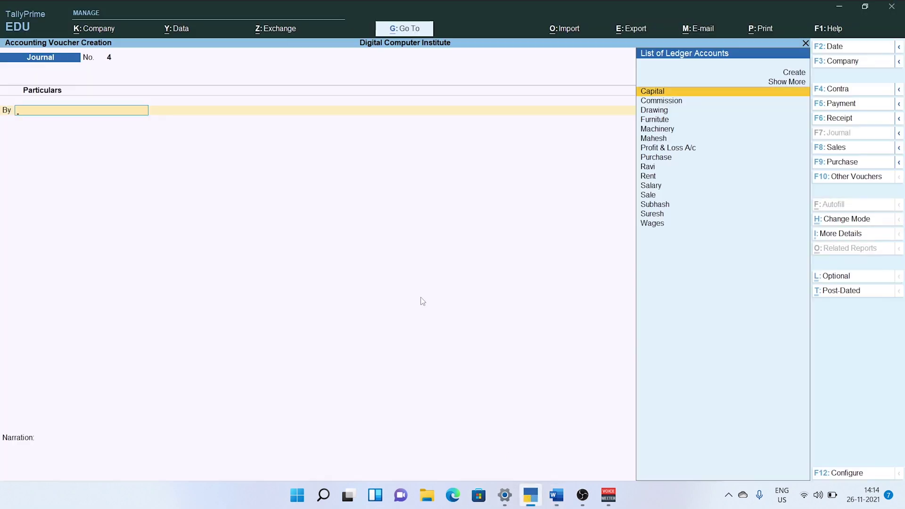
Step: Debit Furnitute and credit Cash with 6000 in the fourth voucher, and save it without a narration
type("fu")
key("Return")
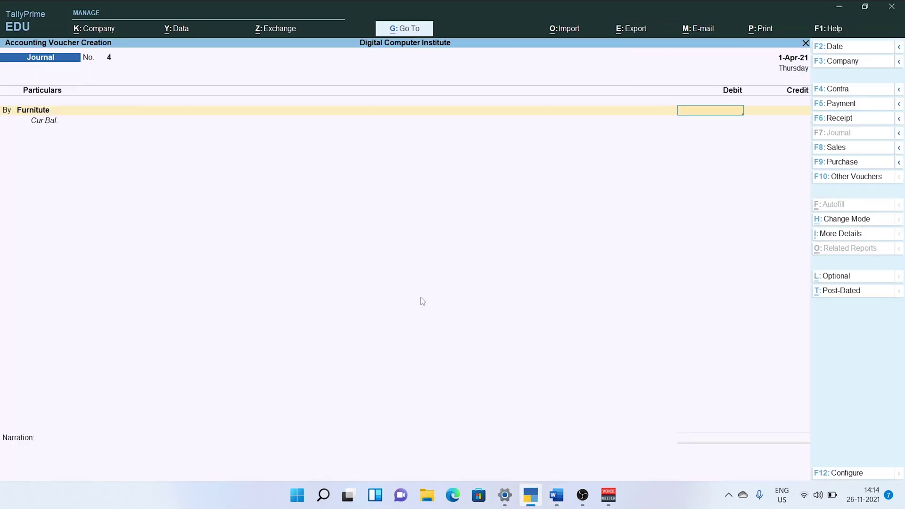
type("6000")
key("Return")
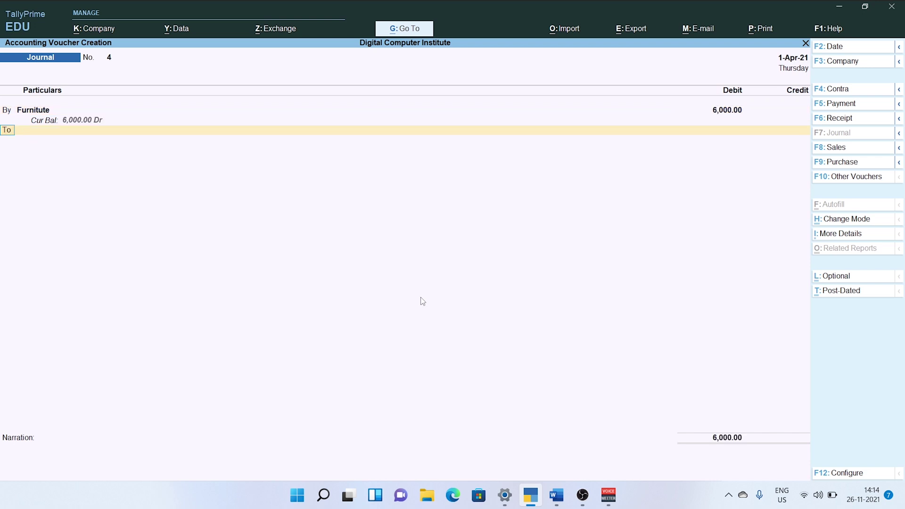
key("Return")
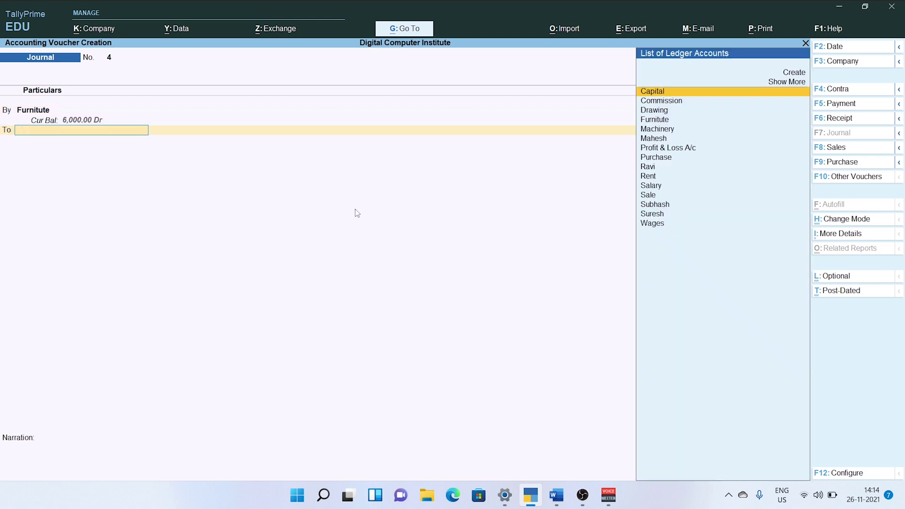
left_click(778, 85)
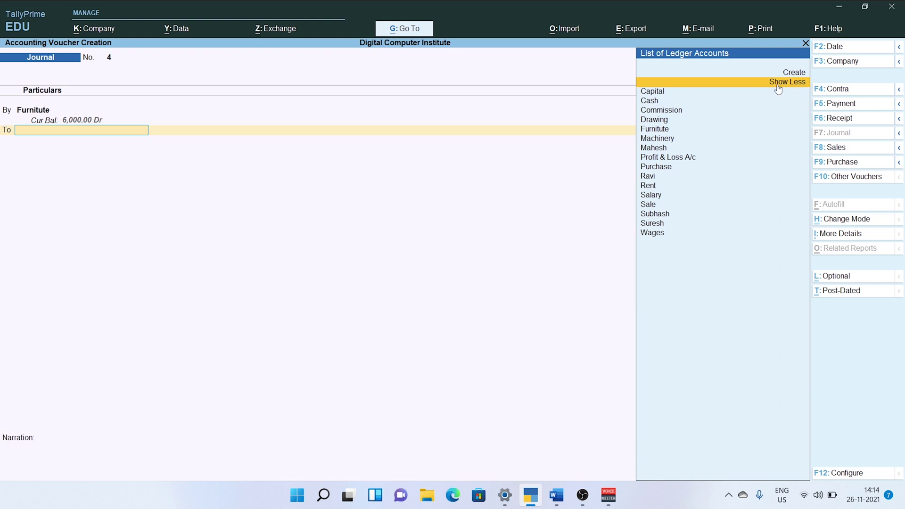
left_click(659, 103)
key("Return")
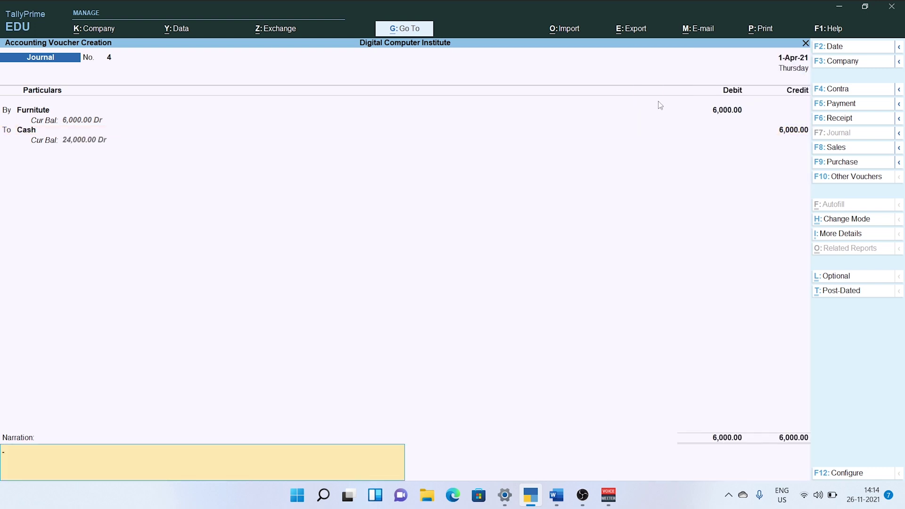
key("Return")
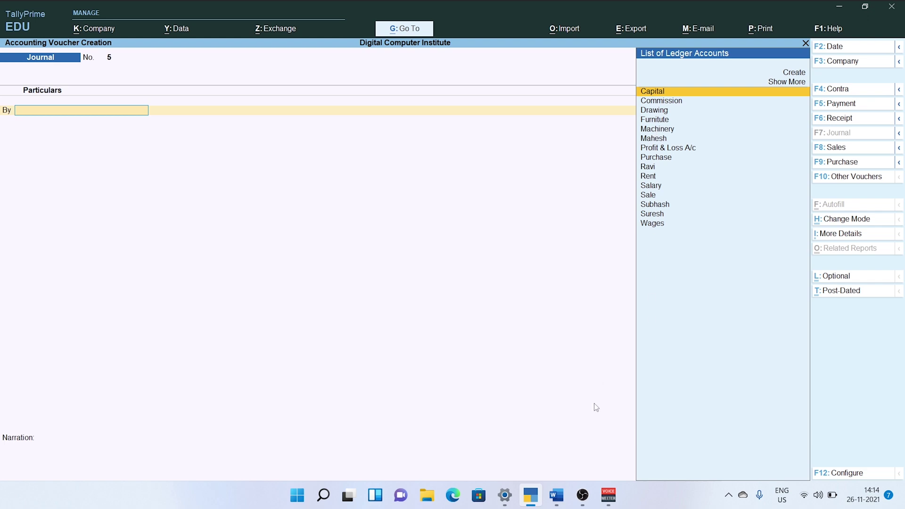
Step: Check the June 7 cash sale entry in the Word document and return to TallyPrime
mouse_move(556, 495)
left_click(489, 434)
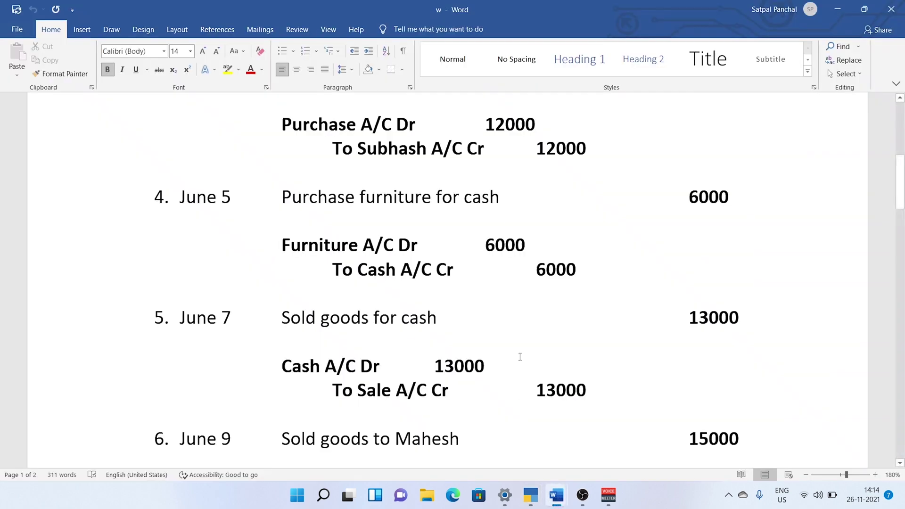
scroll(494, 296, "down", 4)
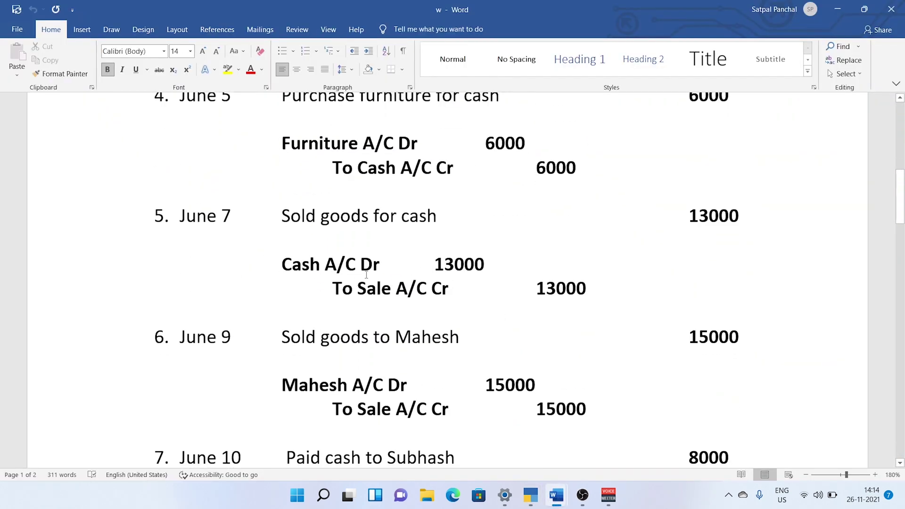
scroll(330, 254, "down", 1)
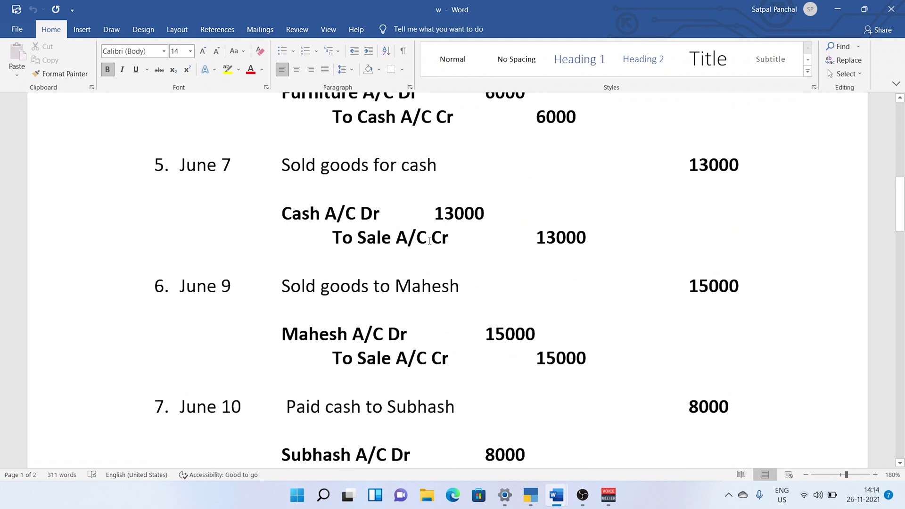
scroll(460, 238, "down", 1)
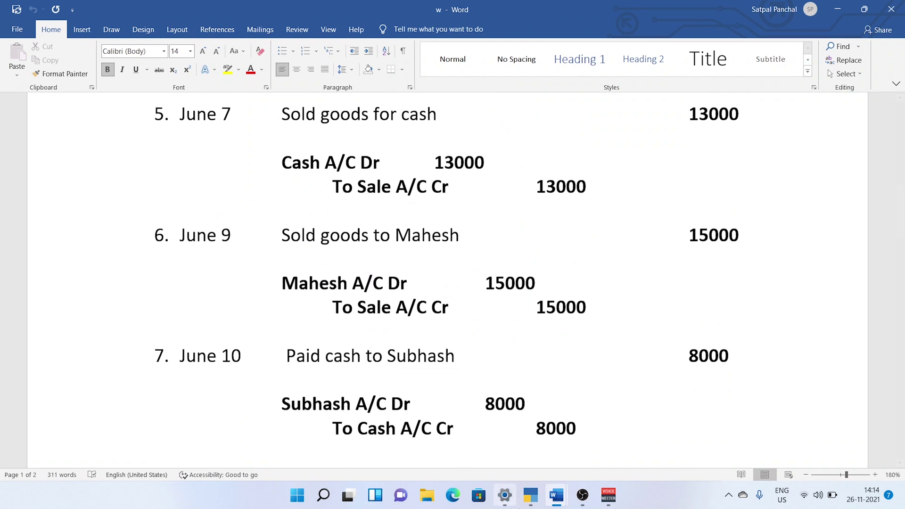
left_click(530, 497)
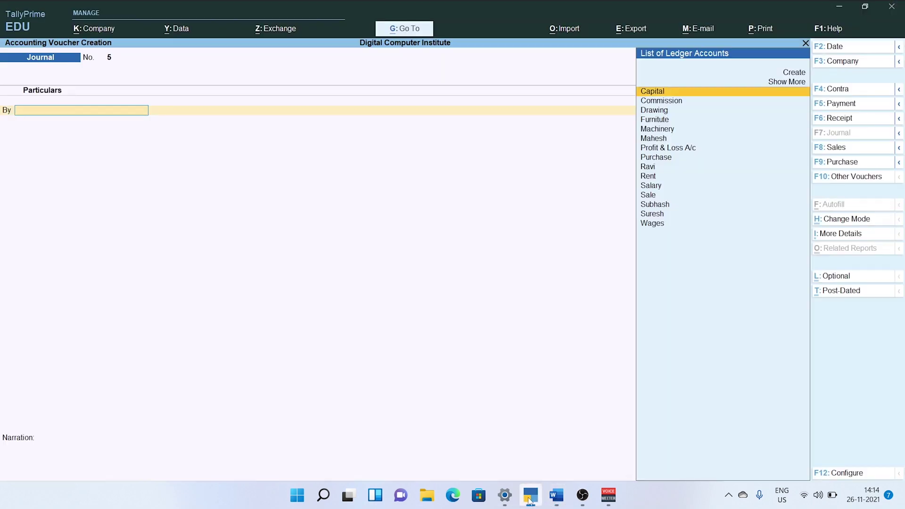
Step: Debit Cash with 13000 in the fifth voucher, expanding the ledger list to find the account
left_click(783, 83)
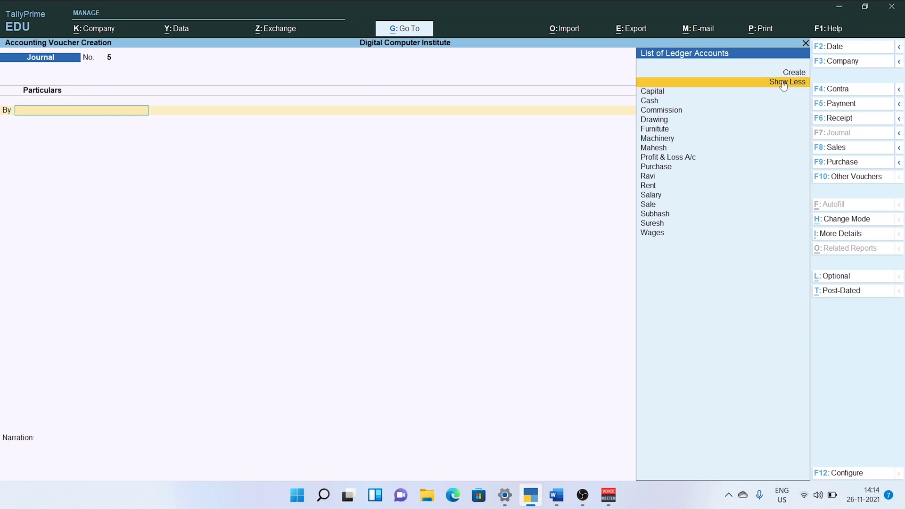
left_click(655, 101)
type("13000")
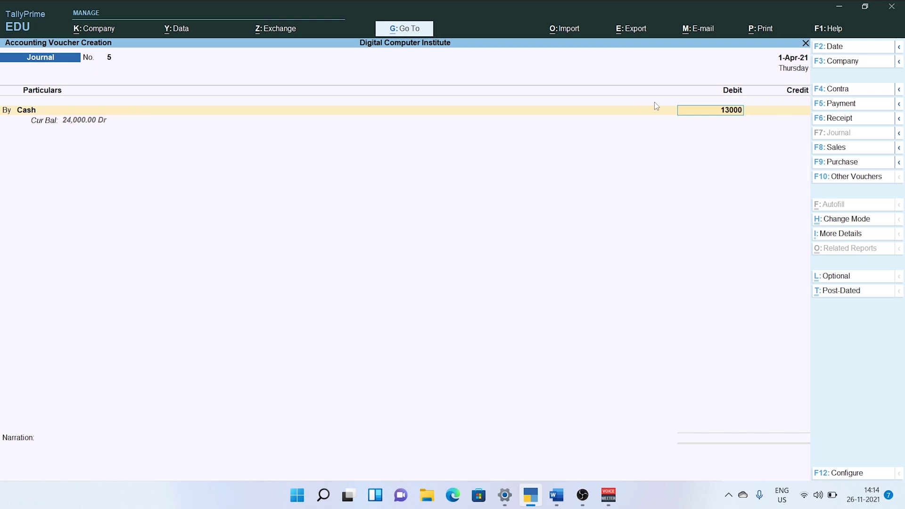
key("Return")
Step: Credit the Sale ledger with 13000 in the fifth voucher
key("Return")
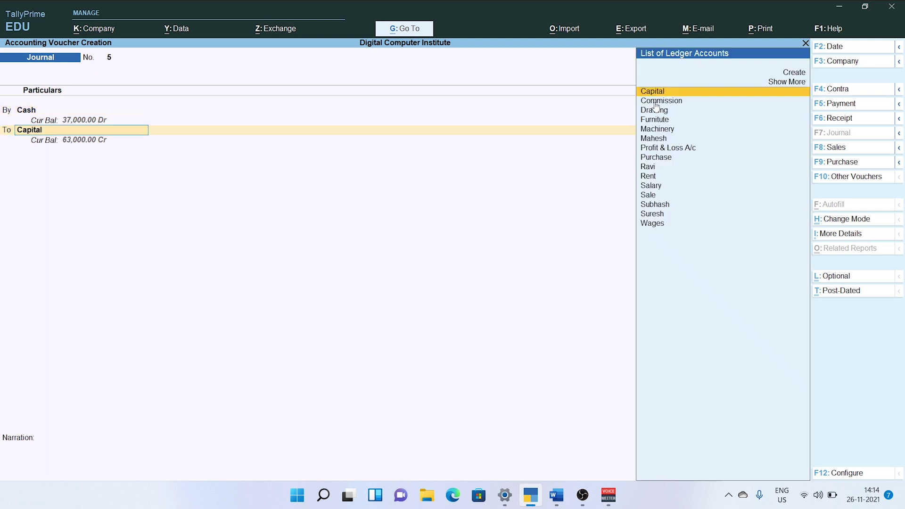
type("Sa")
key("Down")
key("Down")
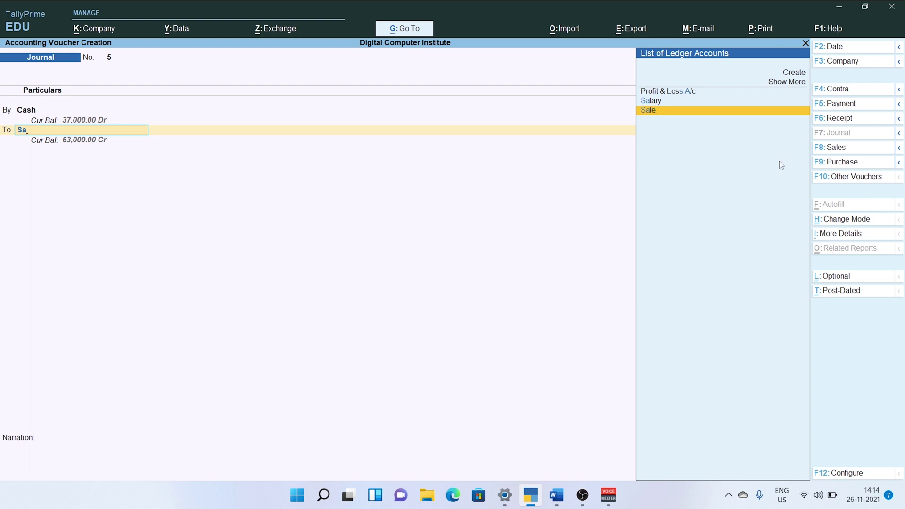
key("Return")
key("Return")
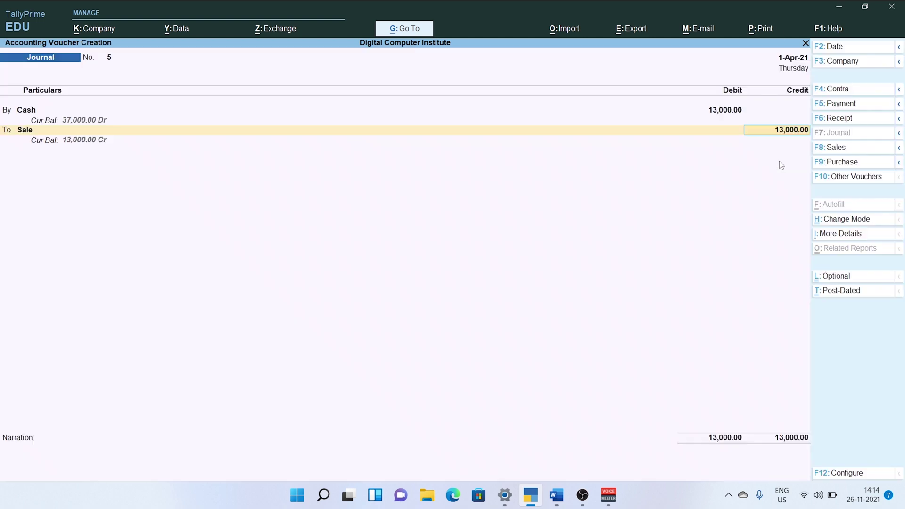
Step: Accept the 13,000 credit to Sale and save the journal voucher without a narration
key("Return")
key("Return")
key("Return")
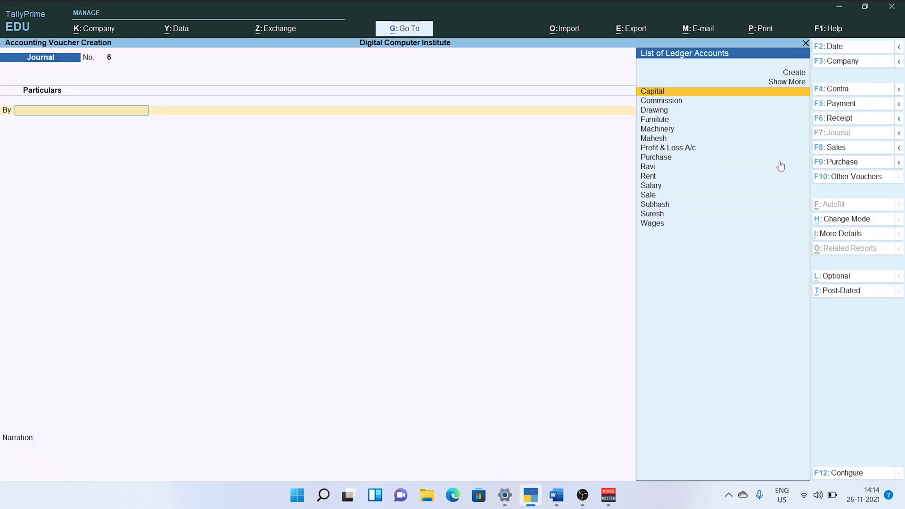
Step: Consult transaction 6 in the Word document w, and select the buyer's ledger as the debit account of the new TallyPrime journal voucher
left_click(556, 495)
left_click(508, 434)
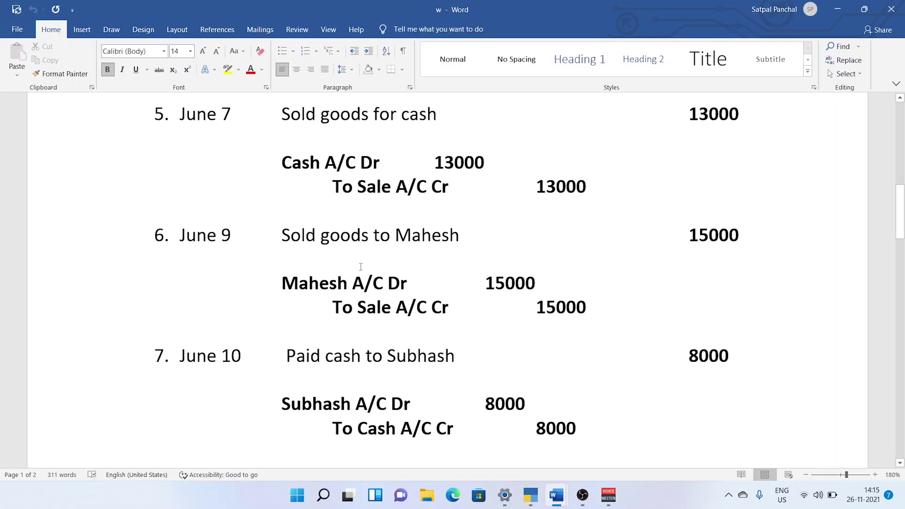
scroll(361, 267, "down", 1)
scroll(386, 233, "down", 1)
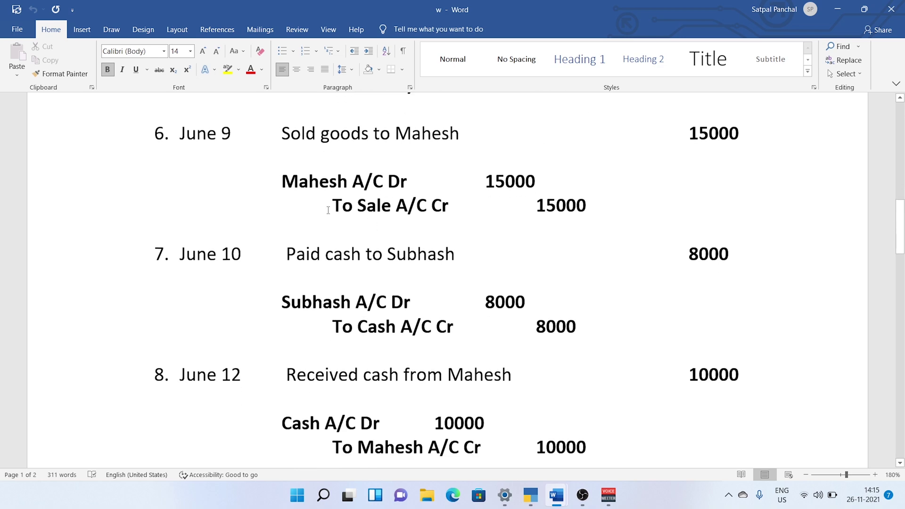
left_click(520, 496)
mouse_move(556, 494)
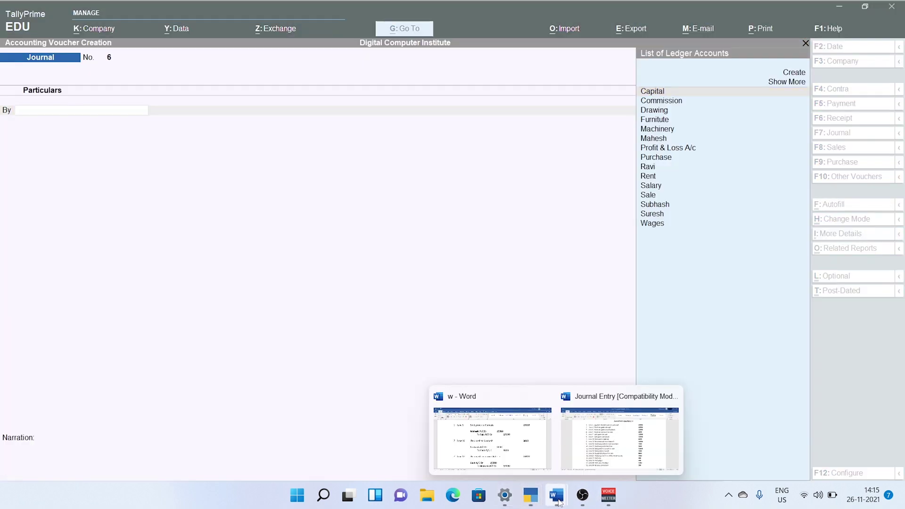
left_click(537, 459)
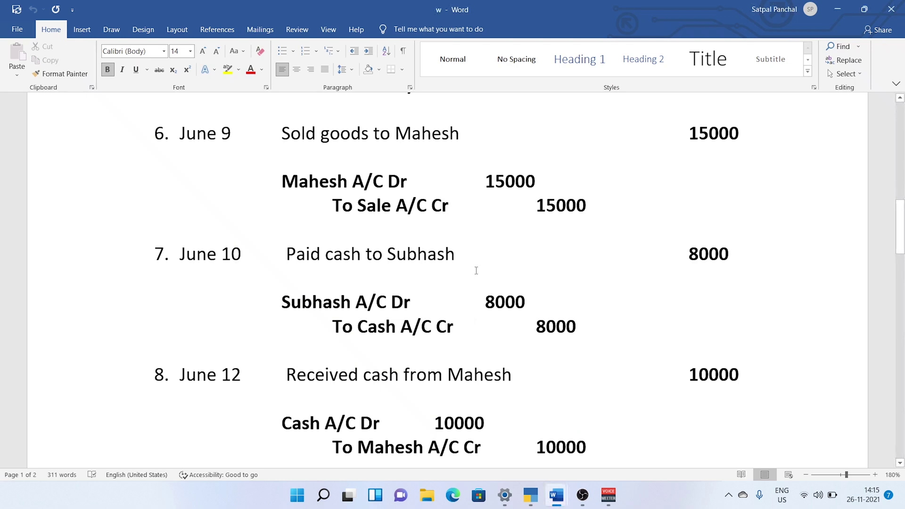
left_click(534, 501)
type("Ma")
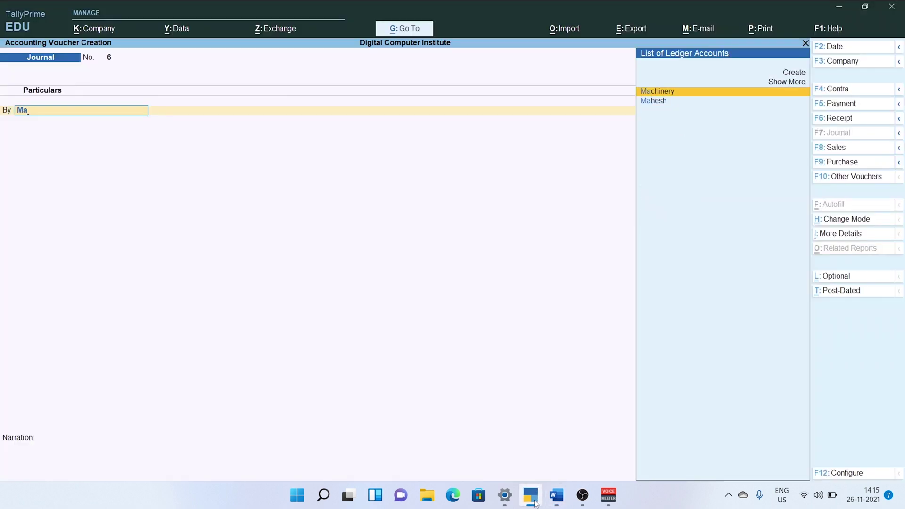
key("Down")
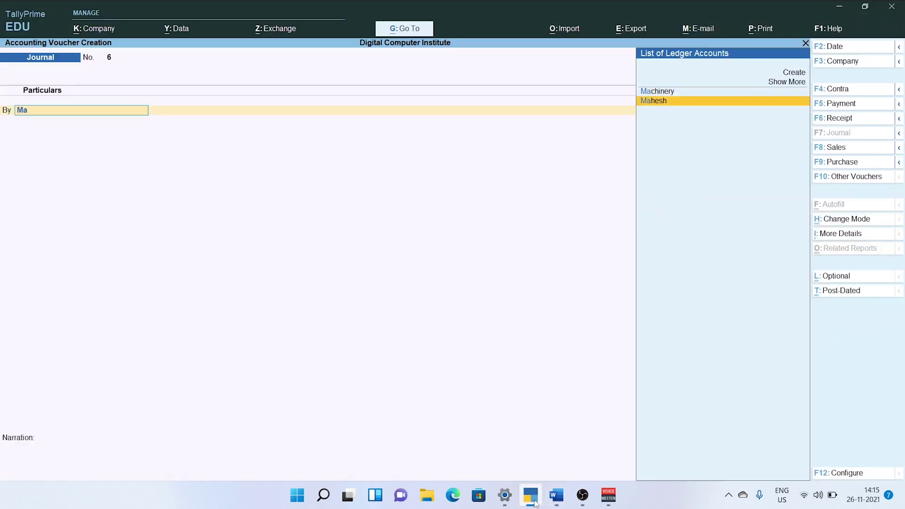
key("Return")
key("Return")
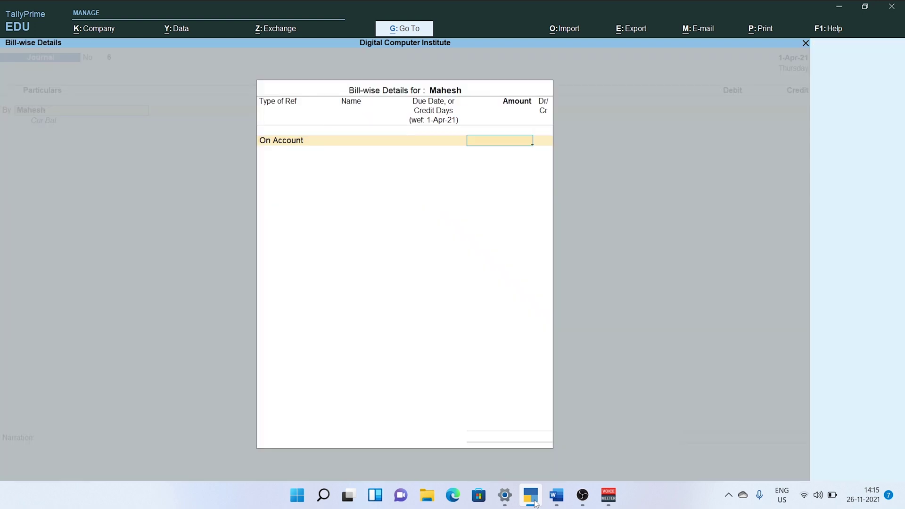
Step: Enter 15000 as an On Account debit in the buyer's bill-wise details and accept the debit line
type("15000")
key("Return")
key("Return")
key("Return")
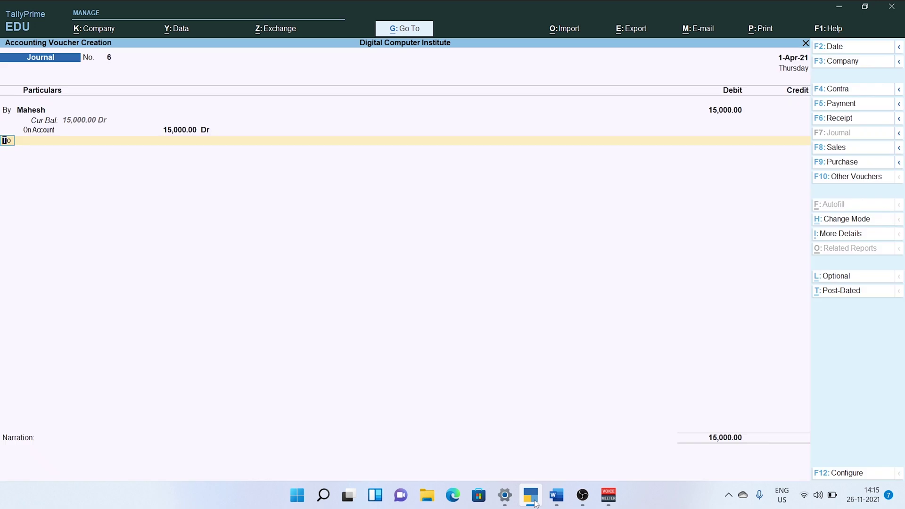
Step: Credit the Sale ledger with 15,000 and save the journal voucher without a narration
key("Return")
type("Sa")
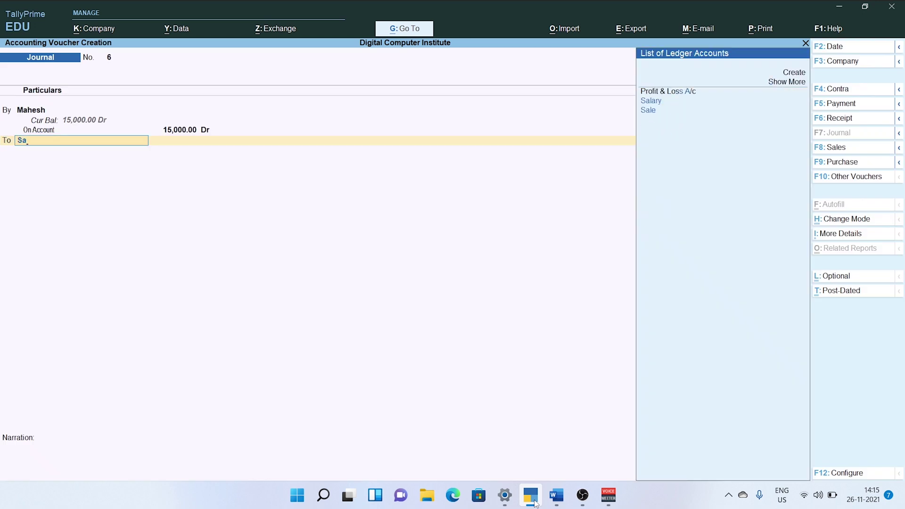
key("Down")
key("Return")
key("Return")
key("Return")
key("Return")
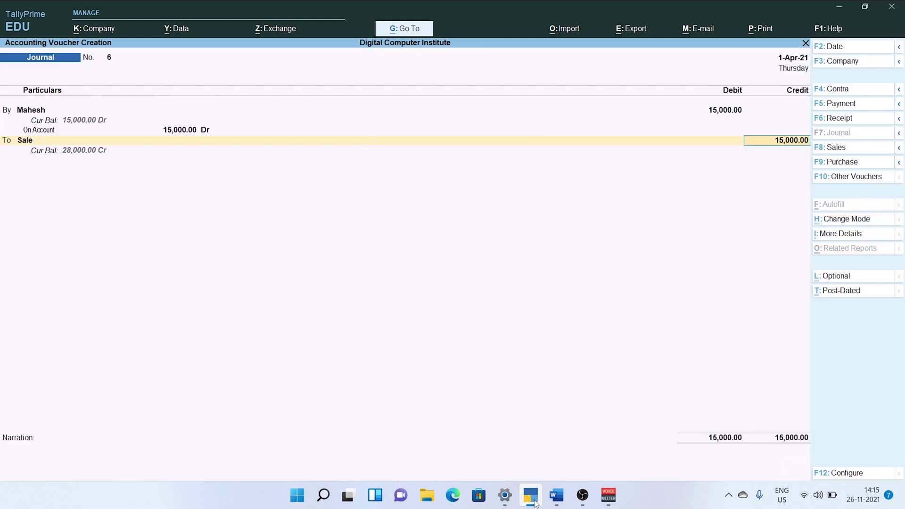
key("Return")
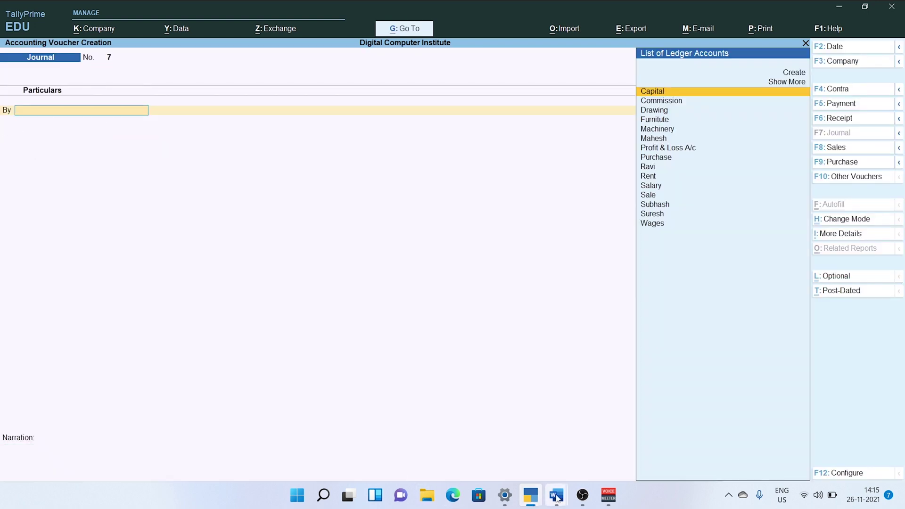
Step: Consult transaction 7 in the Word document w, and select the payee's ledger as the debit account of the new TallyPrime journal voucher
left_click(556, 496)
left_click(489, 434)
scroll(280, 141, "down", 3)
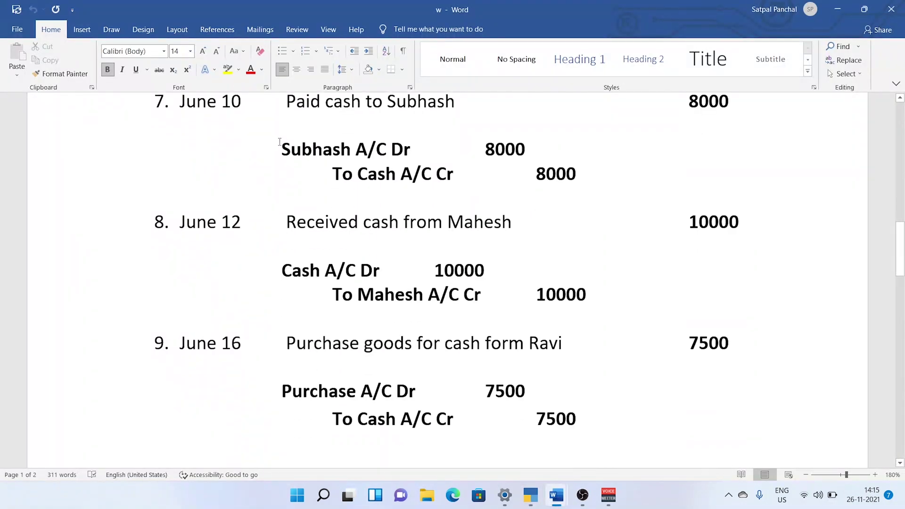
scroll(362, 160, "up", 2)
scroll(288, 219, "down", 1)
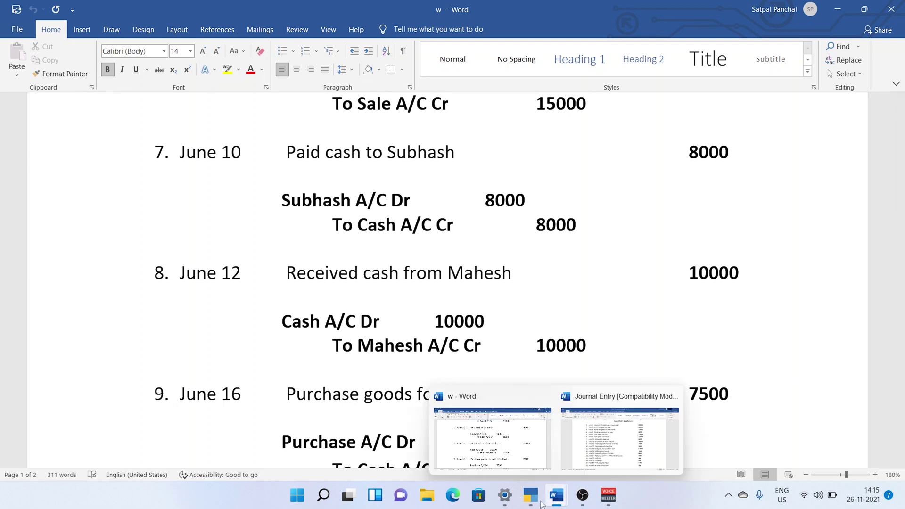
mouse_move(536, 499)
left_click(527, 470)
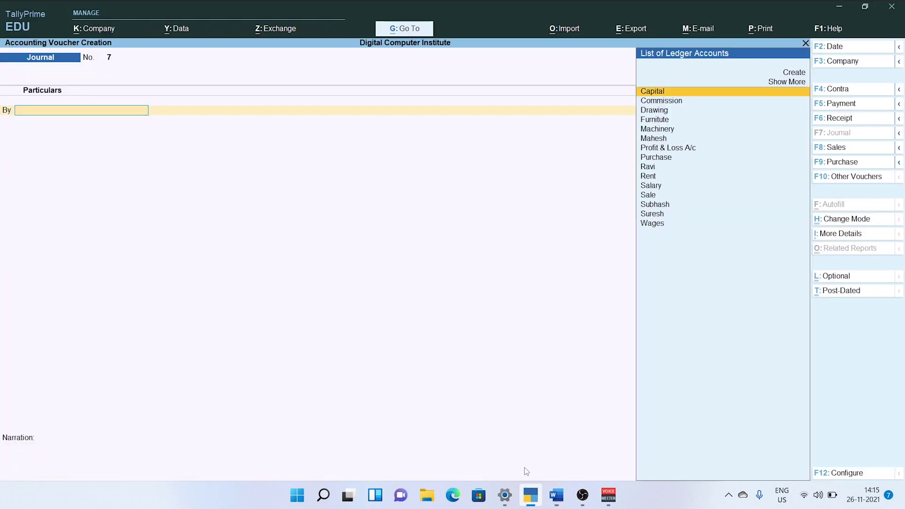
type("Sa")
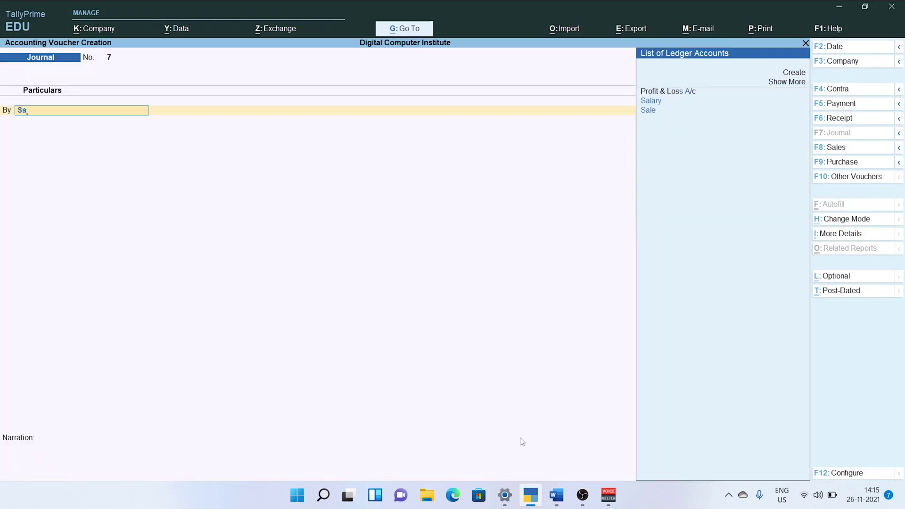
key("BackSpace")
type("u")
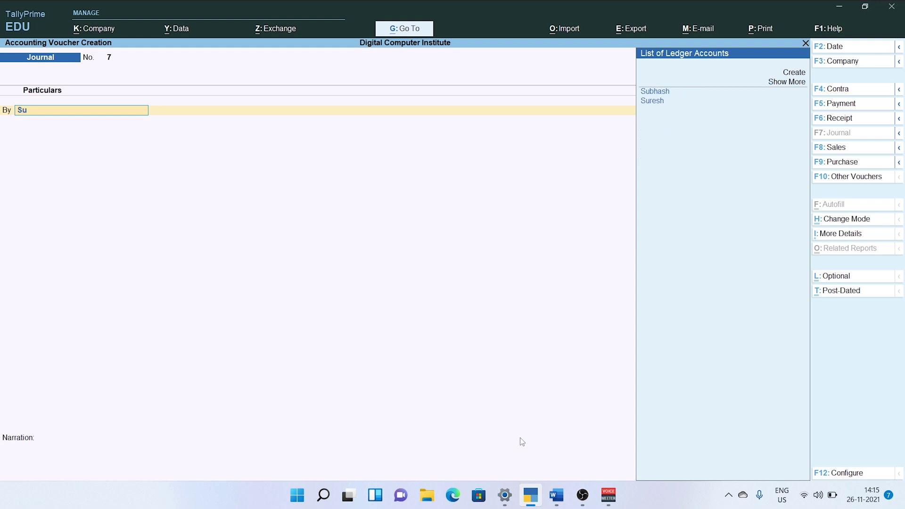
key("Return")
key("Return")
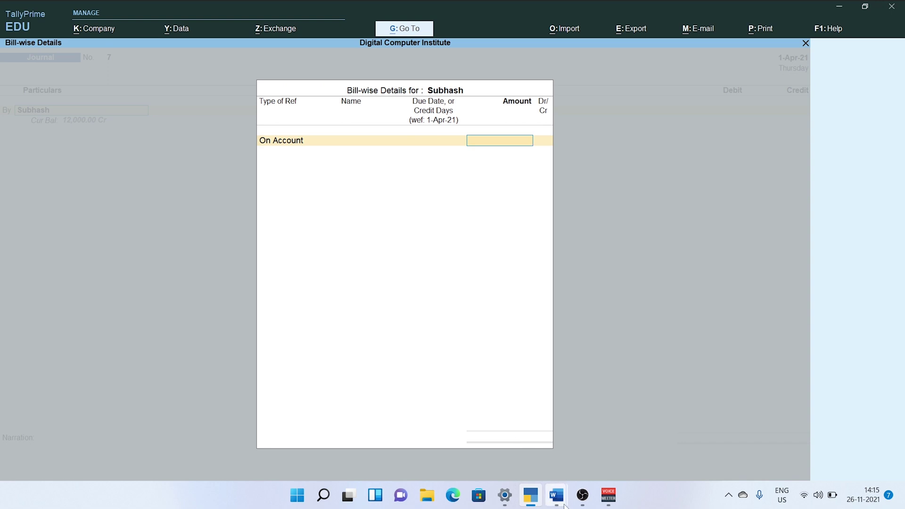
Step: Check the payment amount in Word, and enter 8000 as an On Account debit in the payee's bill-wise details in TallyPrime
left_click(557, 495)
left_click(521, 453)
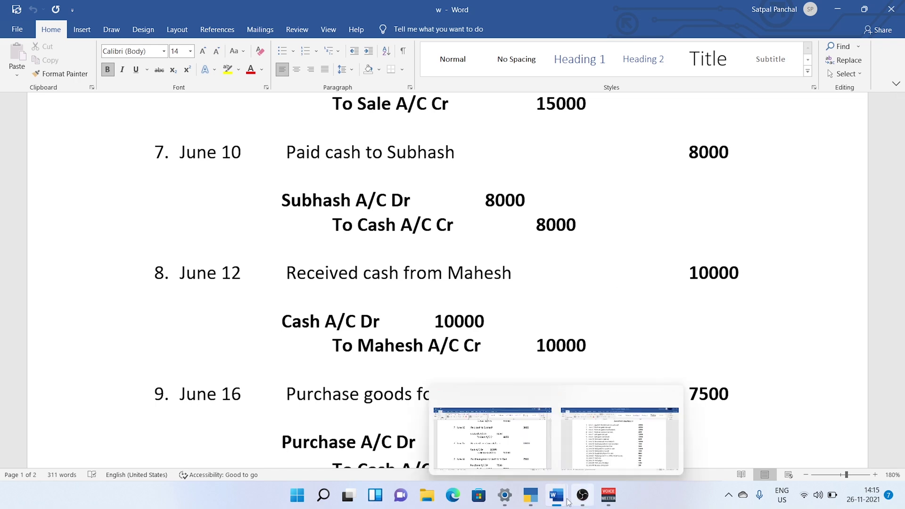
left_click(531, 495)
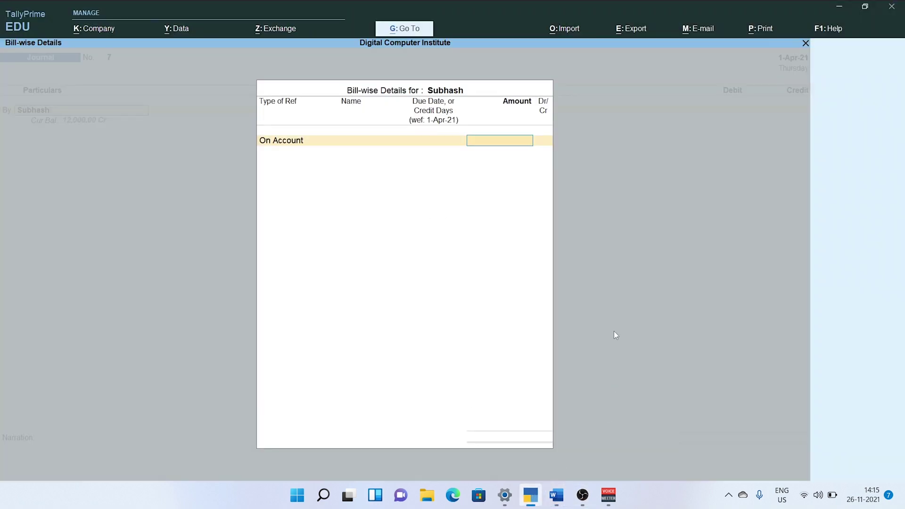
type("8000")
key("Return")
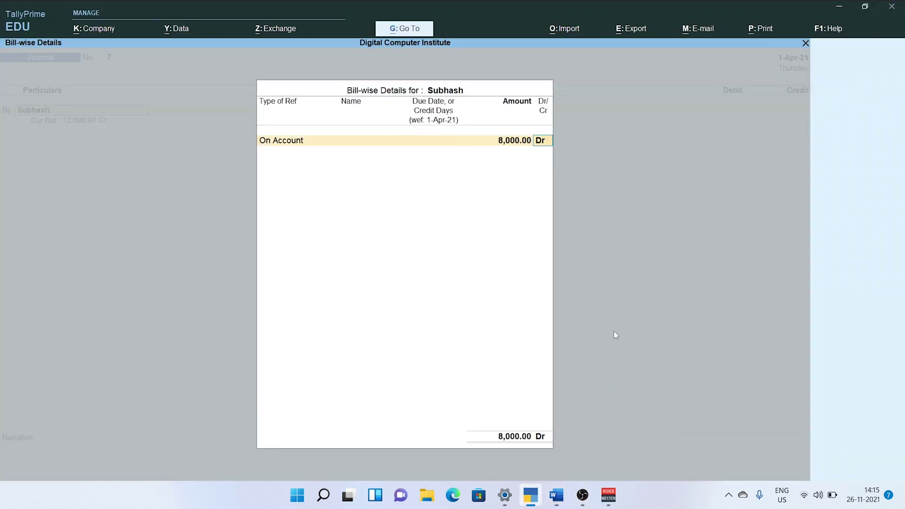
key("Return")
key("Return")
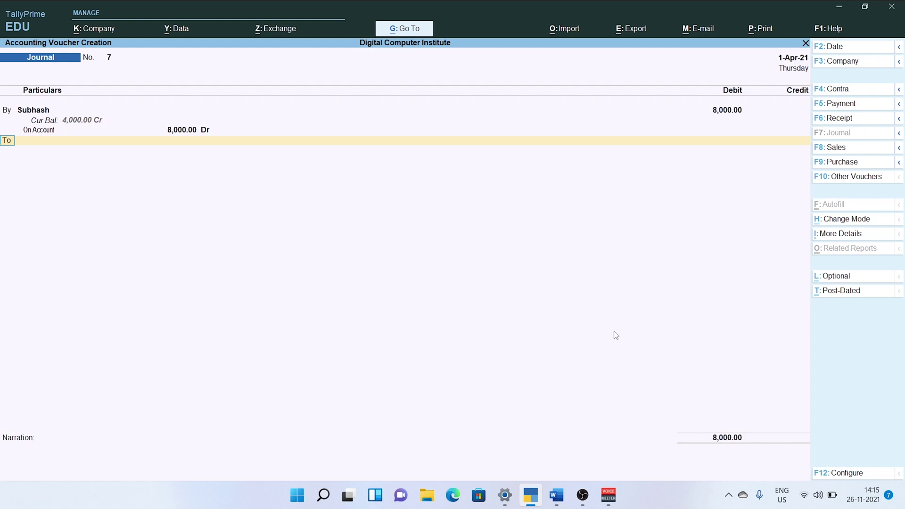
Step: Credit the Cash ledger with 8,000 from the expanded ledger list and save the journal voucher without a narration
key("Return")
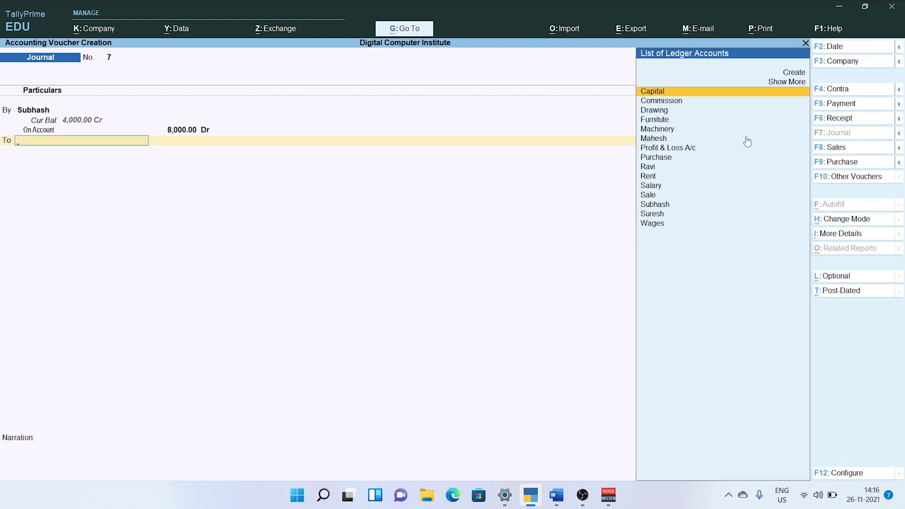
left_click(790, 82)
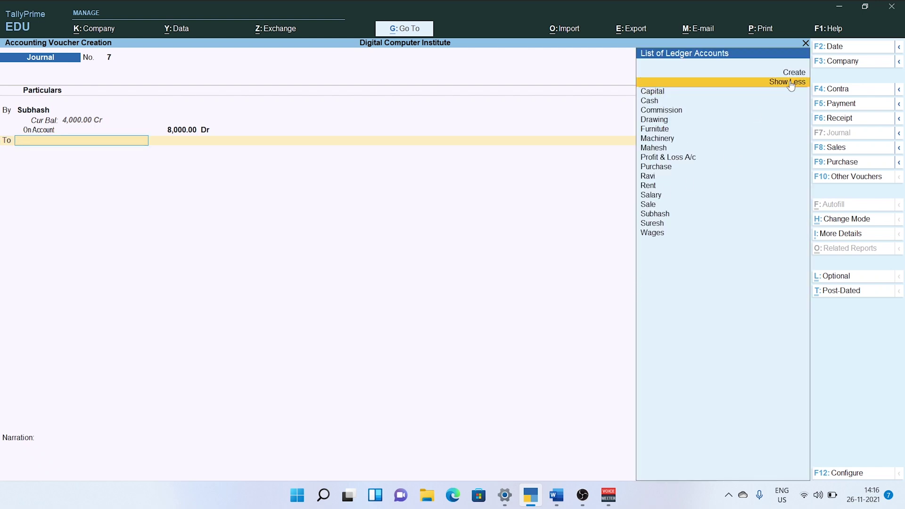
left_click(654, 100)
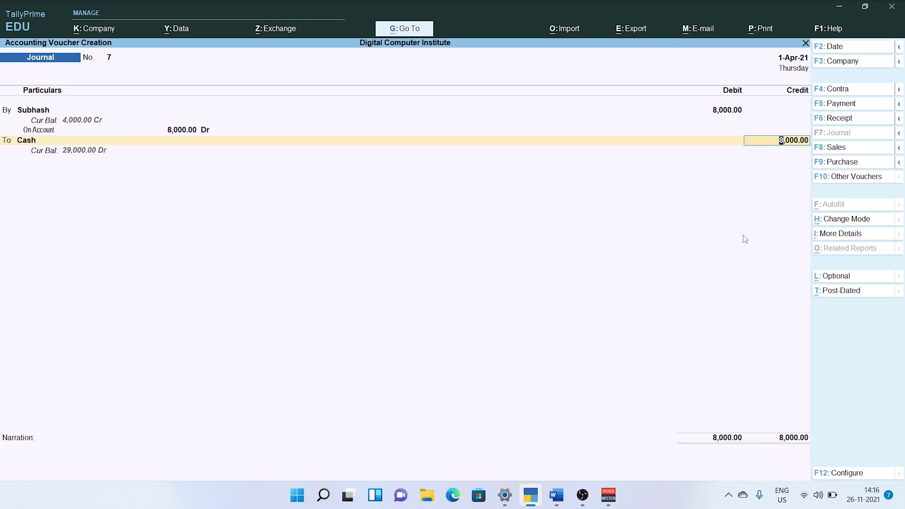
key("Return")
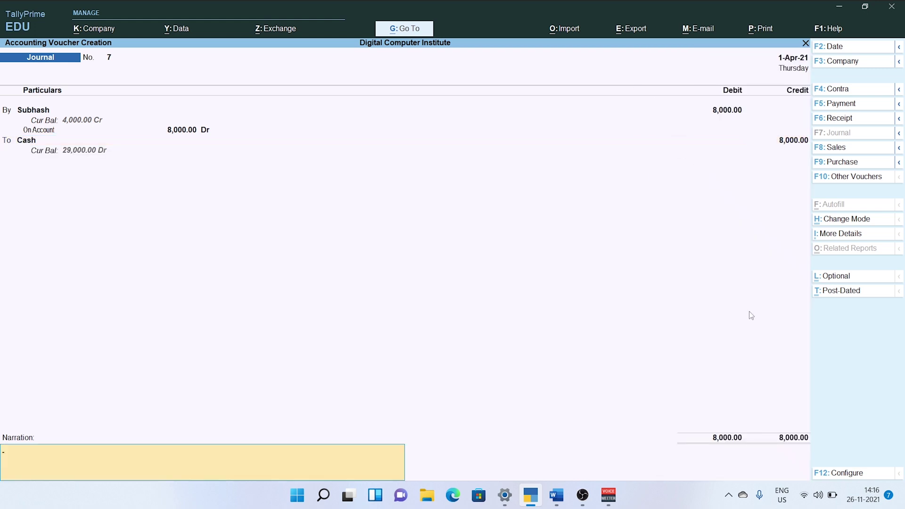
key("Return")
key("Return")
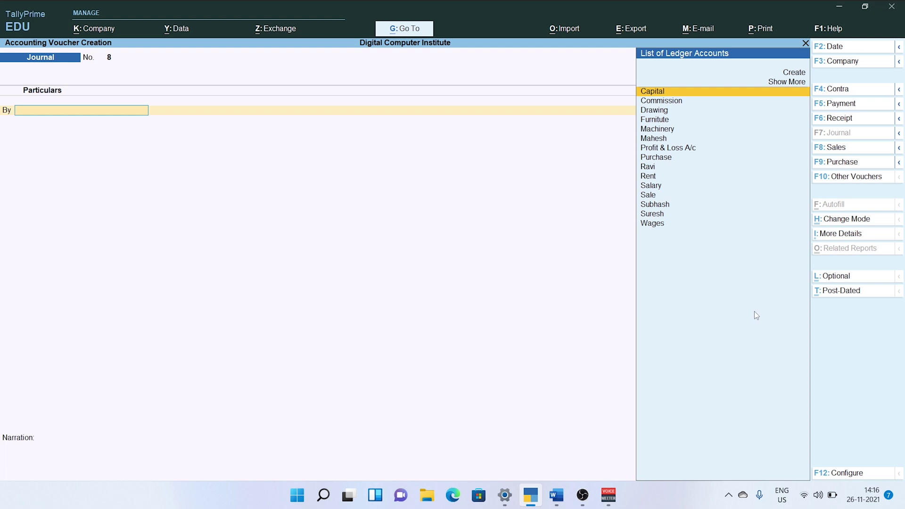
Step: Consult transaction 8 in the Word document w, and debit the Cash ledger with 10000 in the new TallyPrime journal voucher
mouse_move(556, 504)
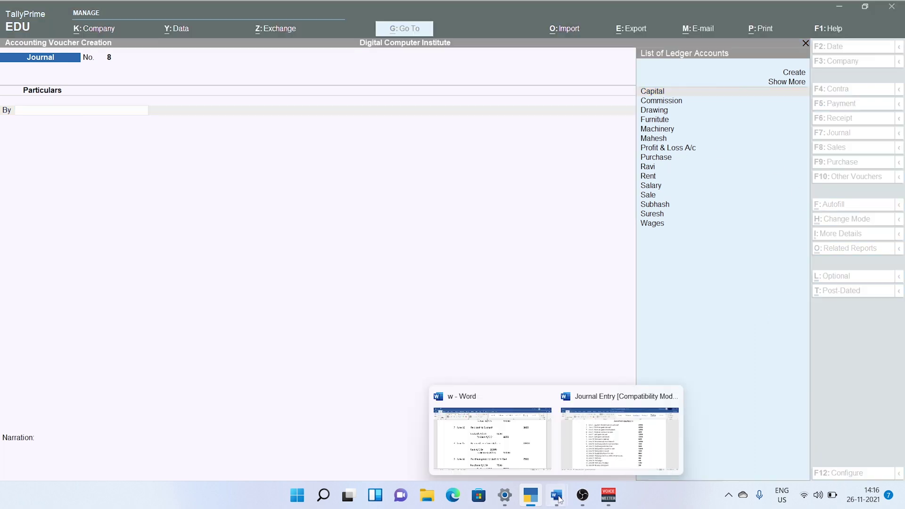
left_click(490, 454)
scroll(352, 224, "down", 1)
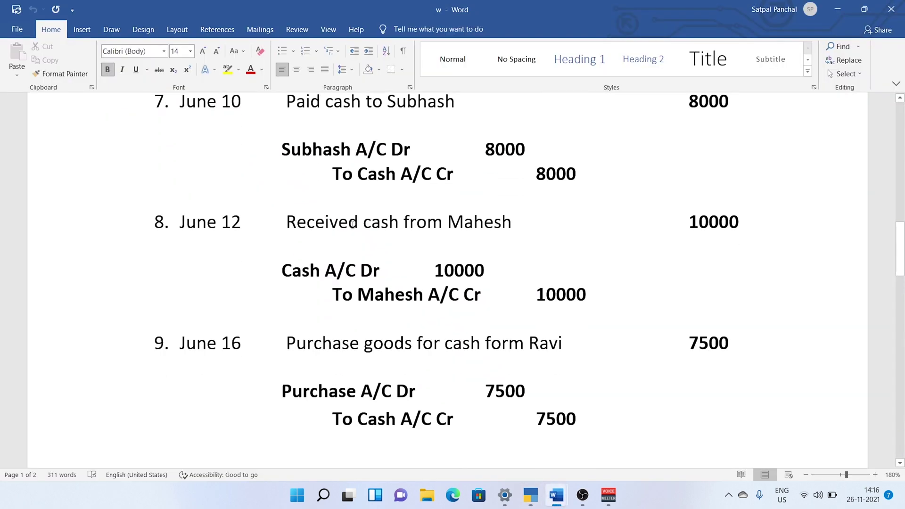
scroll(527, 168, "down", 2)
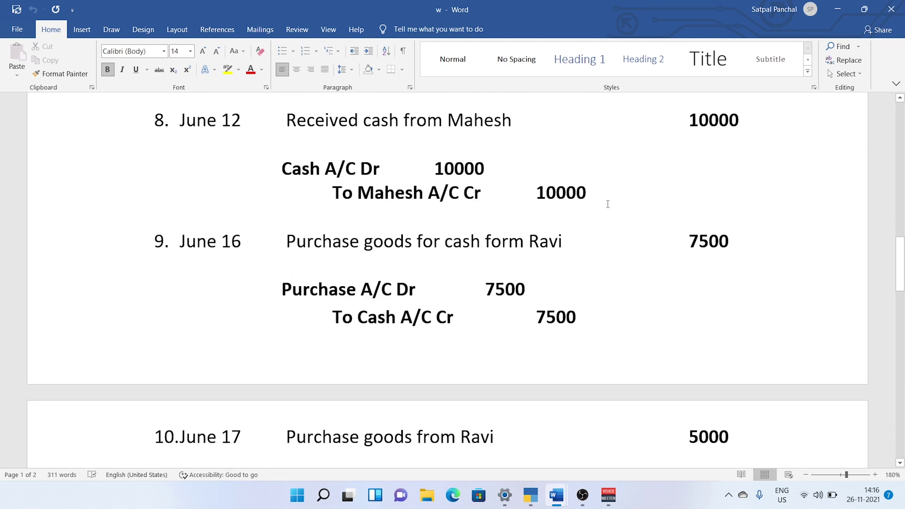
left_click(530, 498)
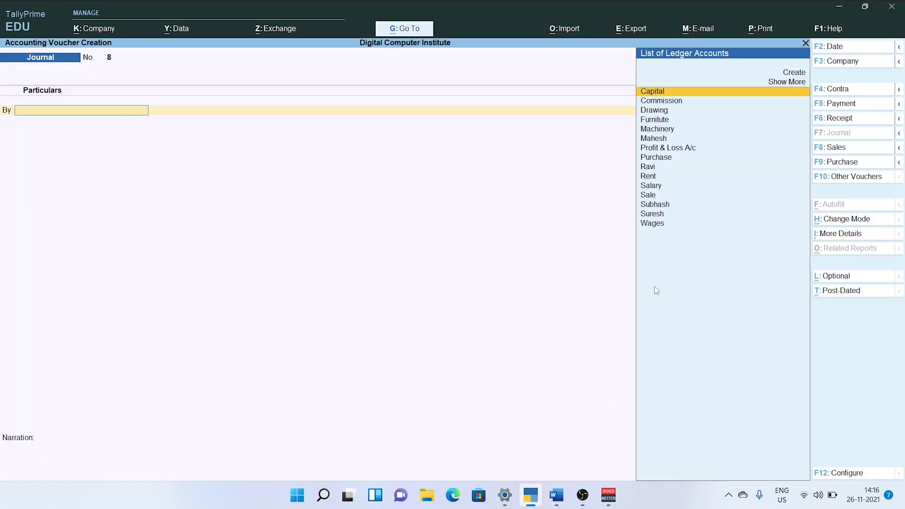
left_click(790, 84)
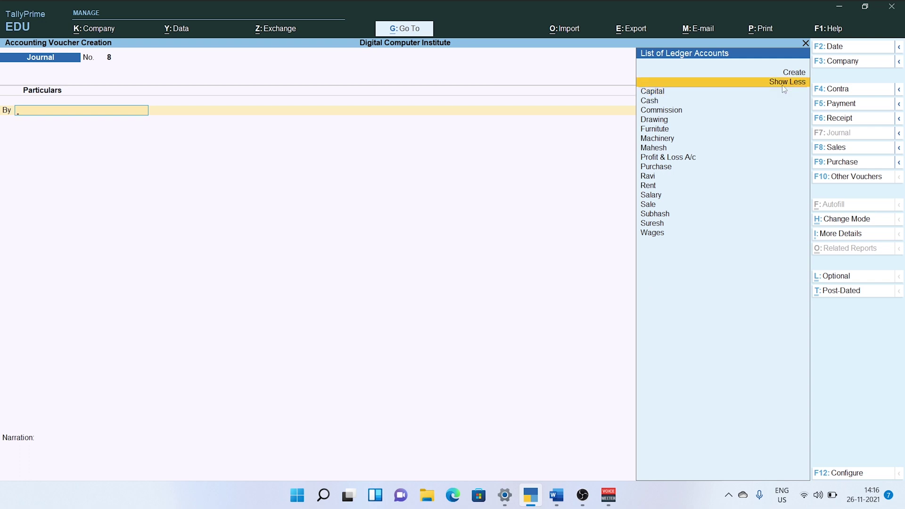
left_click(656, 101)
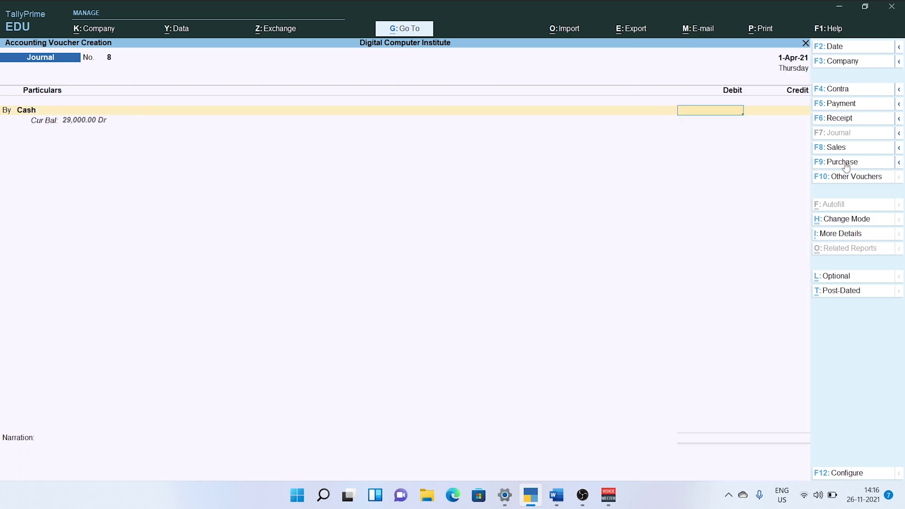
type("10000")
key("Return")
Step: Credit the payer's ledger with 10,000 in the journal voucher and choose On Account in its bill-wise details
type("Ma")
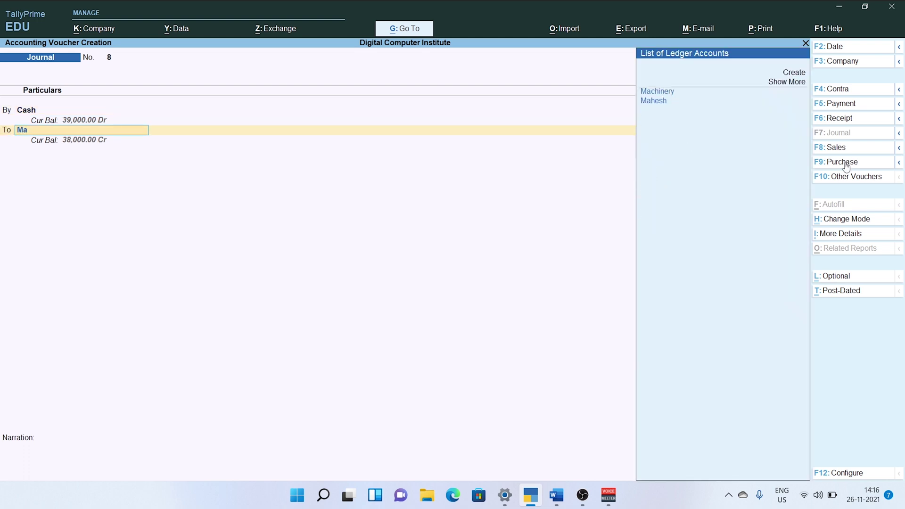
key("Down")
key("Return")
key("Return")
key("Return")
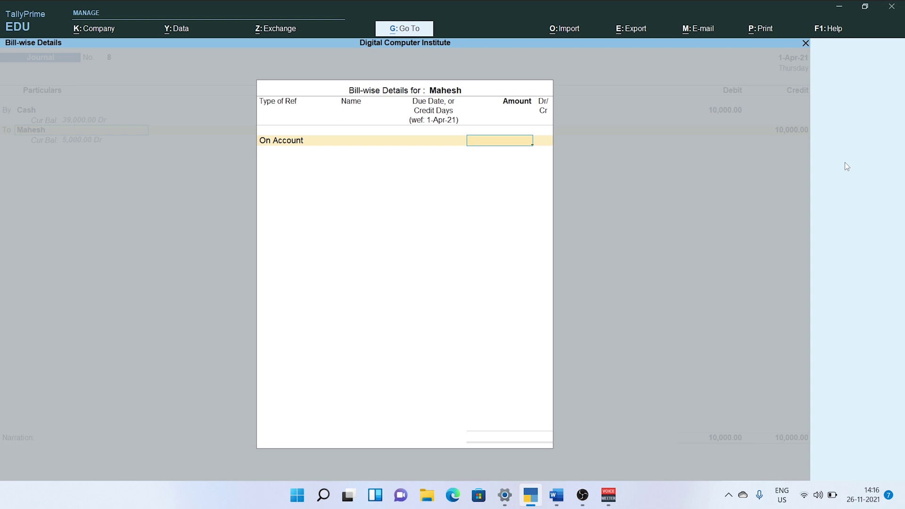
Step: Enter 10000 as the On Account credit in the payer's bill-wise details and save the journal voucher without a narration
type("10000")
key("Return")
key("Return")
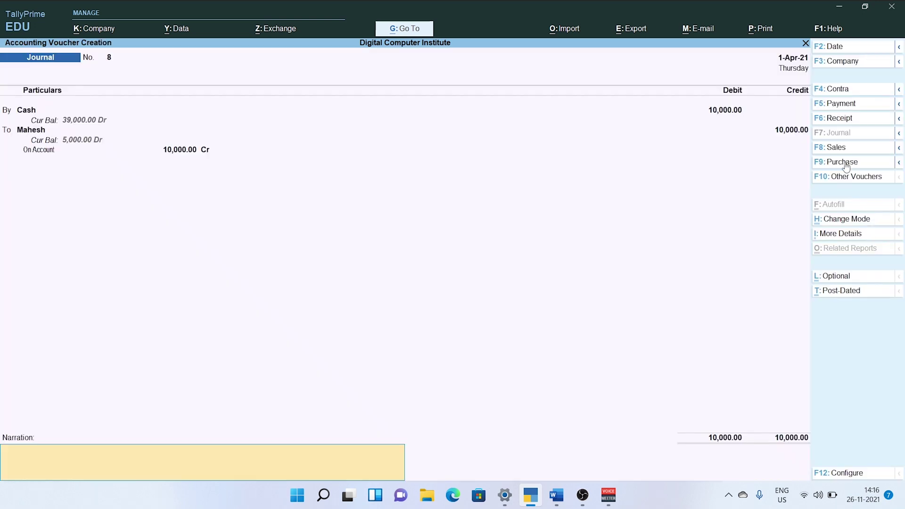
key("Return")
key("Return")
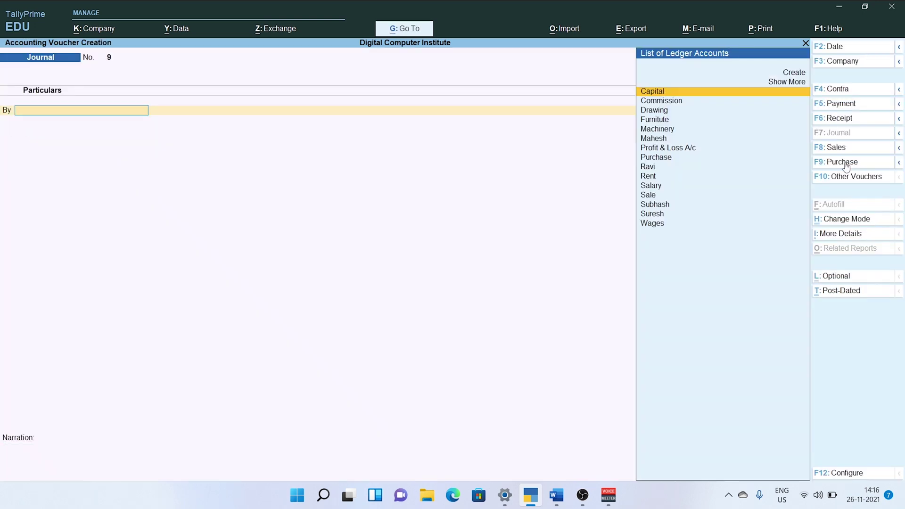
Step: Consult transaction 9 in the Word document w, and debit the Purchase ledger with 7500 in the new TallyPrime journal voucher
left_click(564, 497)
left_click(489, 438)
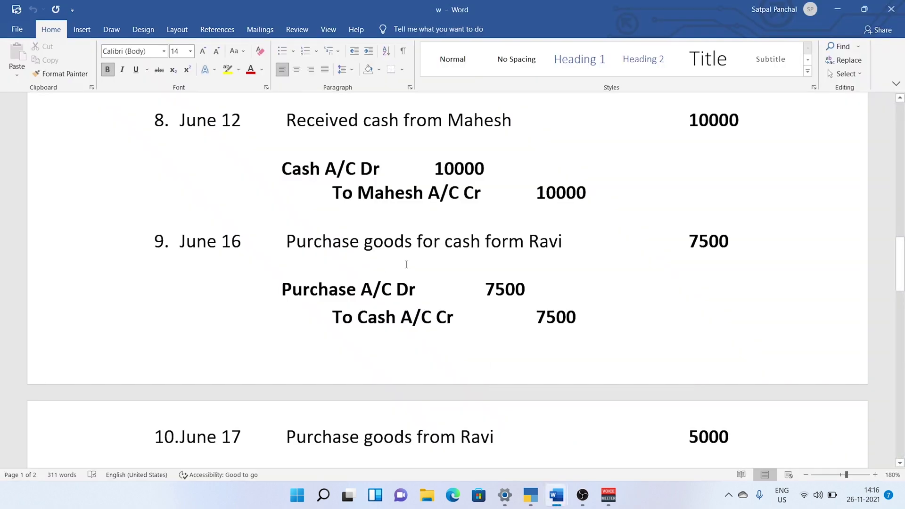
scroll(424, 255, "down", 3)
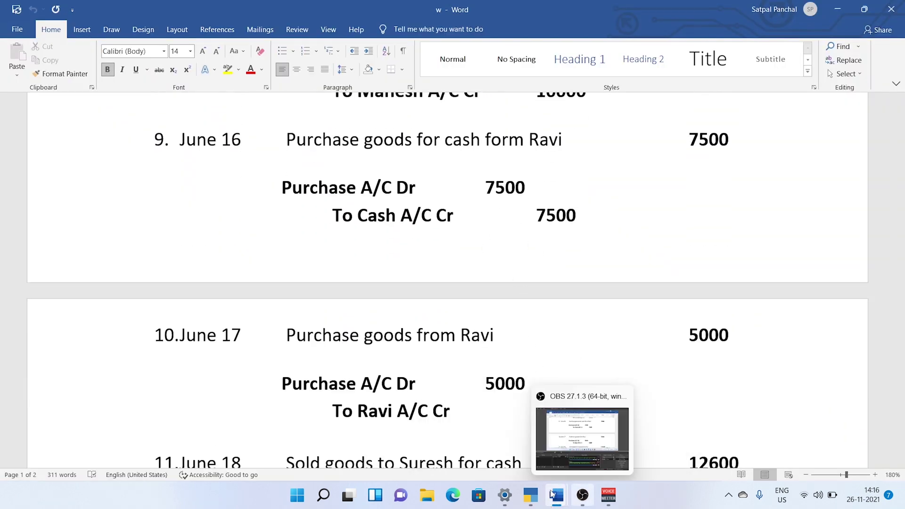
left_click(535, 498)
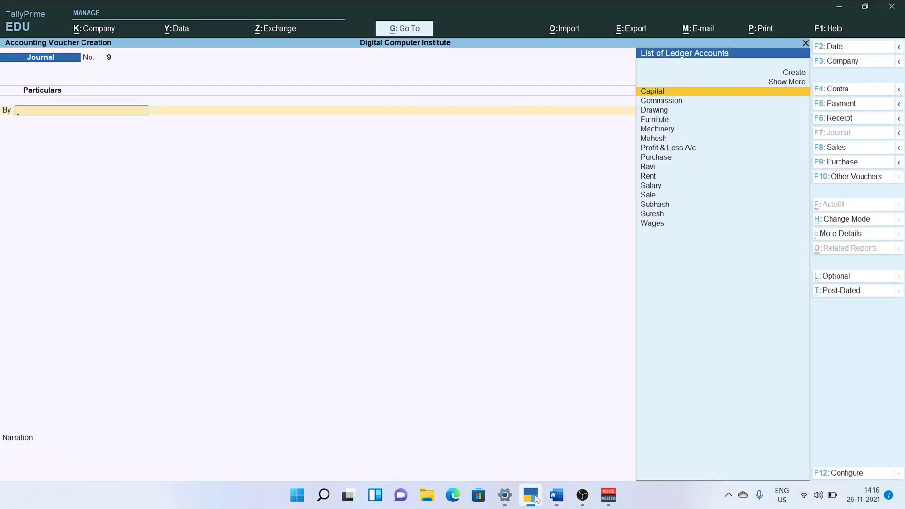
type("Pu")
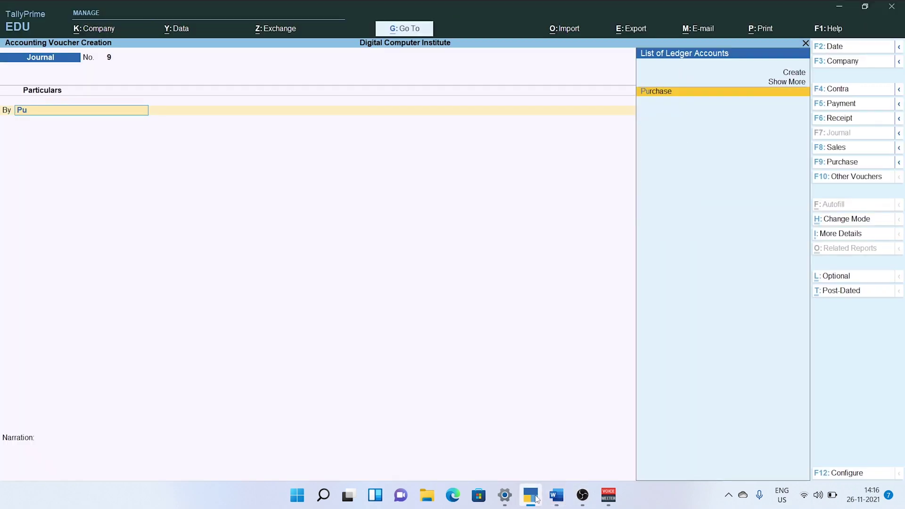
key("Return")
key("Return")
type("7500")
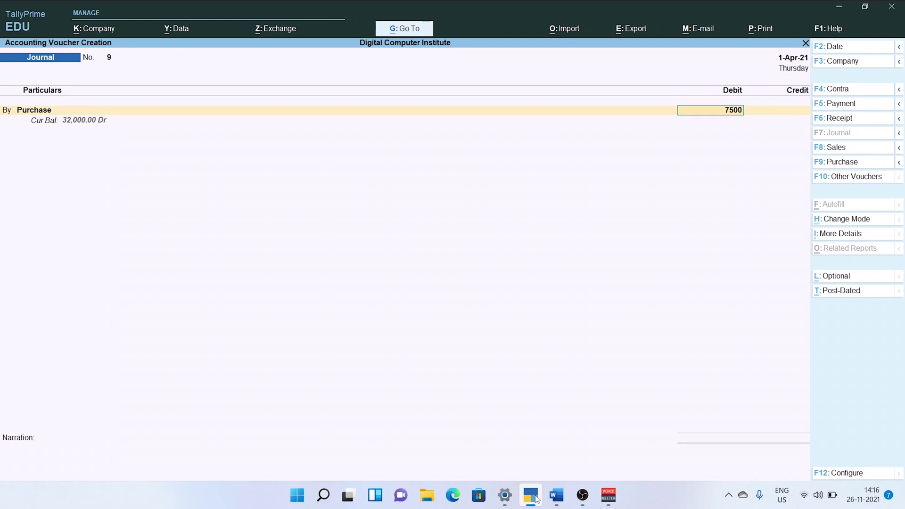
key("Return")
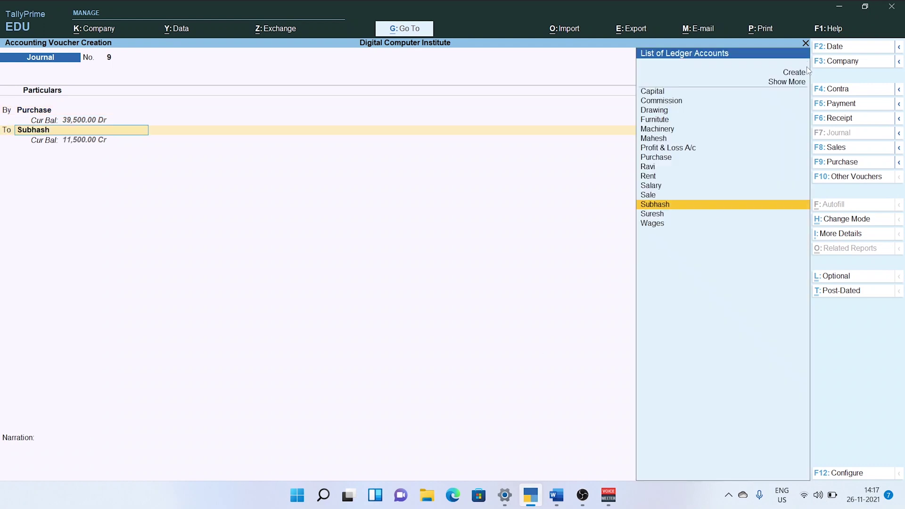
Step: Credit the Cash ledger with 7,500 from the expanded ledger list and save the journal voucher without a narration
left_click(797, 84)
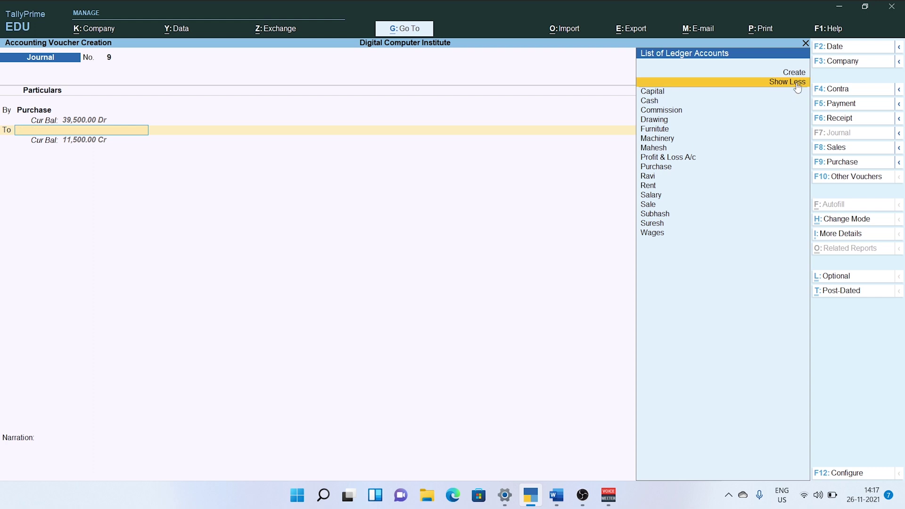
key("Down")
key("Down")
key("Return")
key("Return")
key("Return")
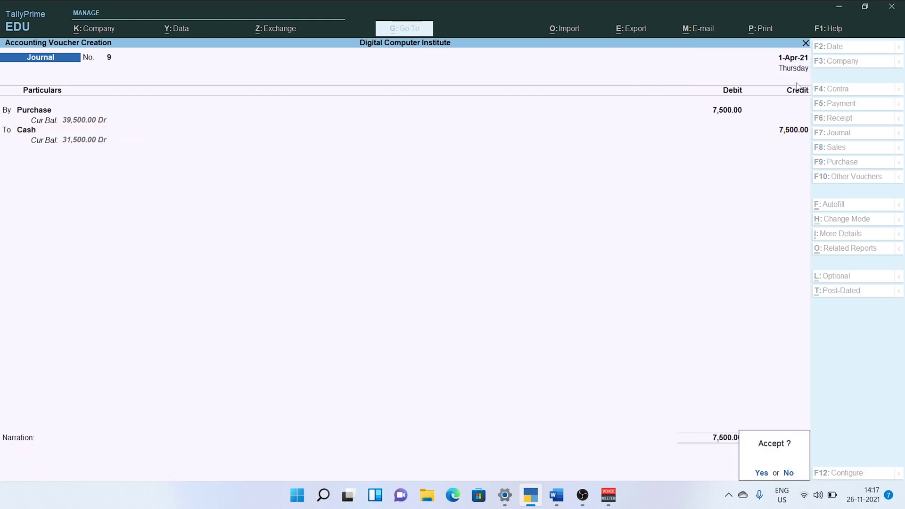
key("Return")
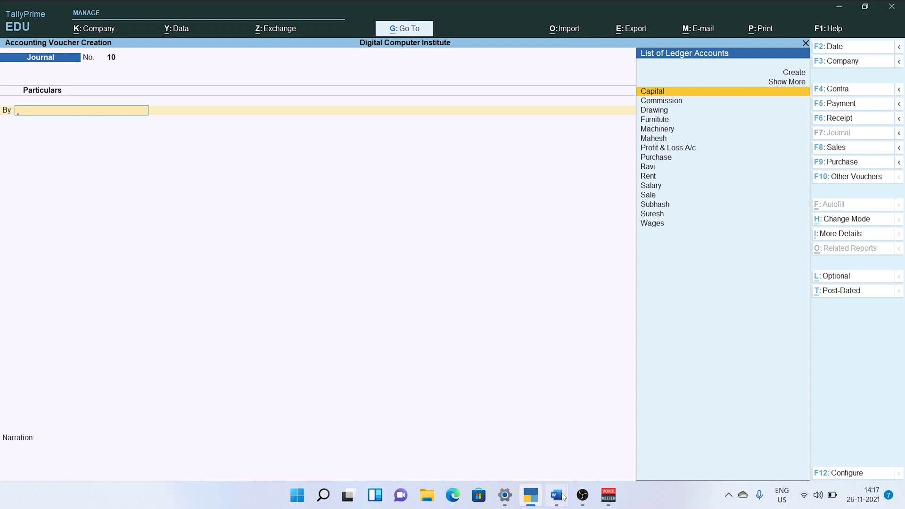
Step: Consult transaction 10 in the Word document w, and debit the Purchase ledger with 5000 in the new TallyPrime journal voucher
mouse_move(556, 495)
left_click(519, 455)
scroll(393, 287, "down", 1)
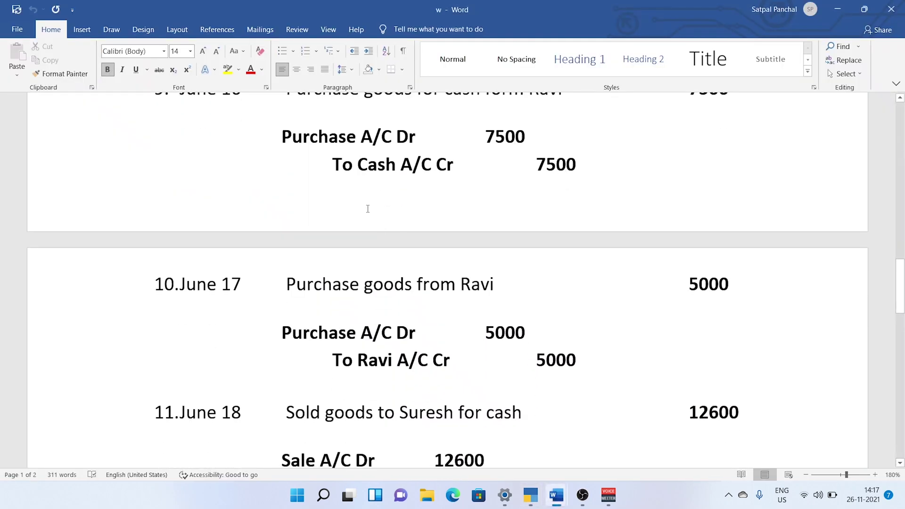
scroll(368, 206, "down", 2)
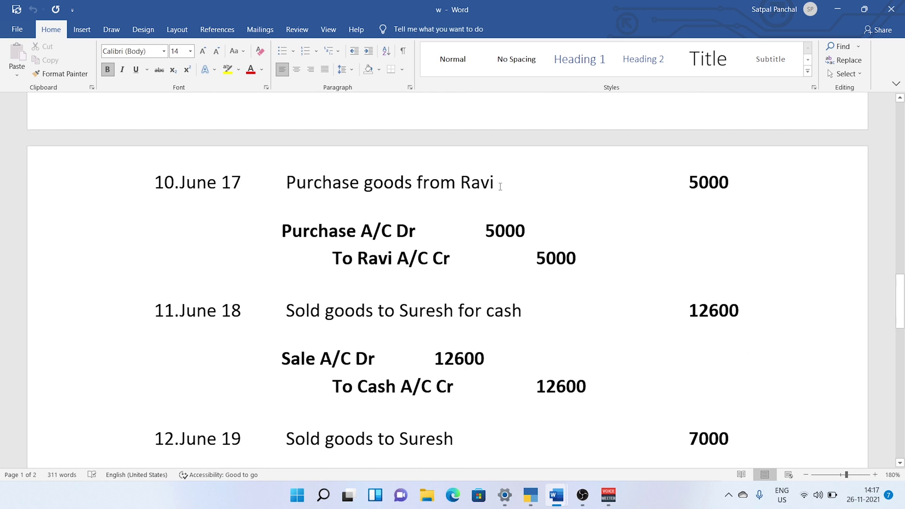
scroll(464, 224, "down", 1)
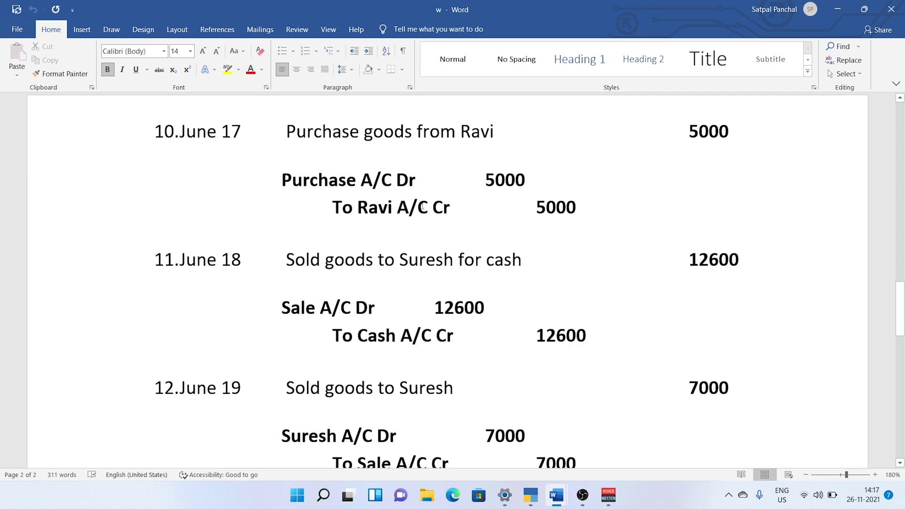
mouse_move(530, 495)
left_click(576, 395)
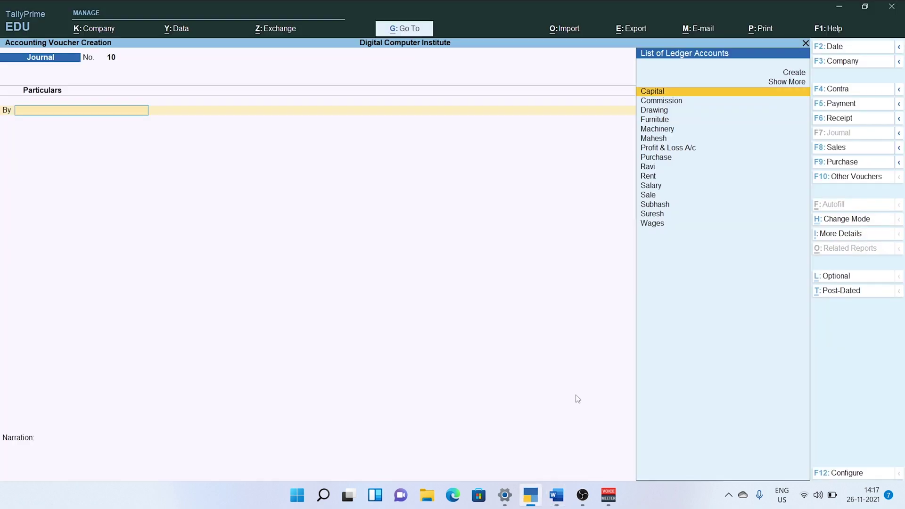
type("Pu")
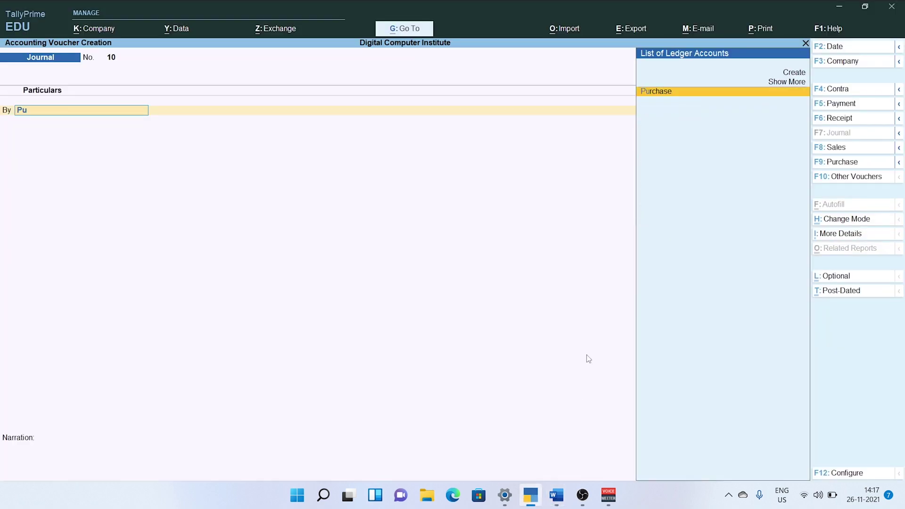
key("Return")
key("Escape")
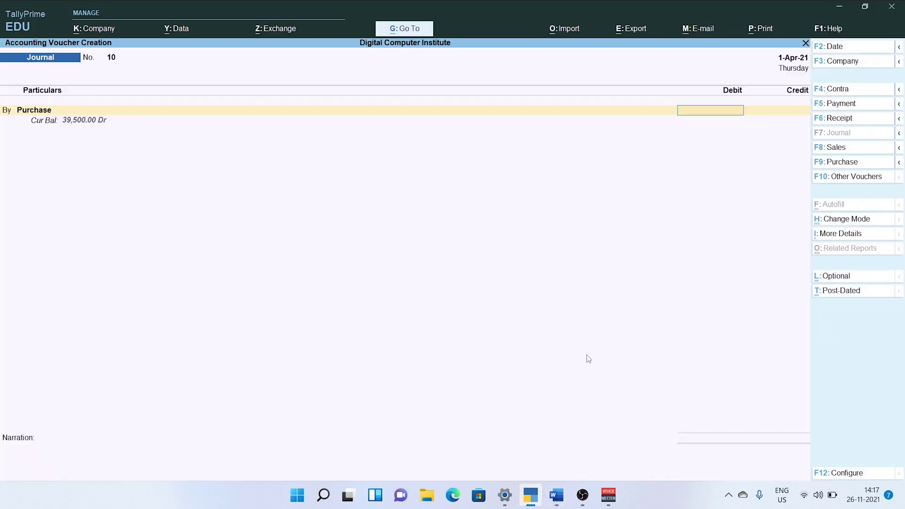
type("5000")
key("Return")
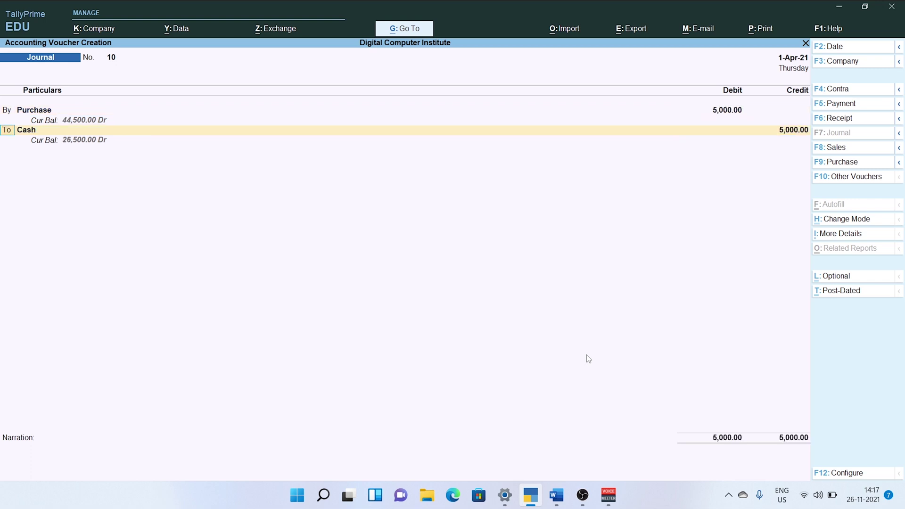
Step: Credit the supplier's ledger with 5,000 in the journal voucher and choose On Account in its bill-wise details
type("ra")
key("Return")
key("Return")
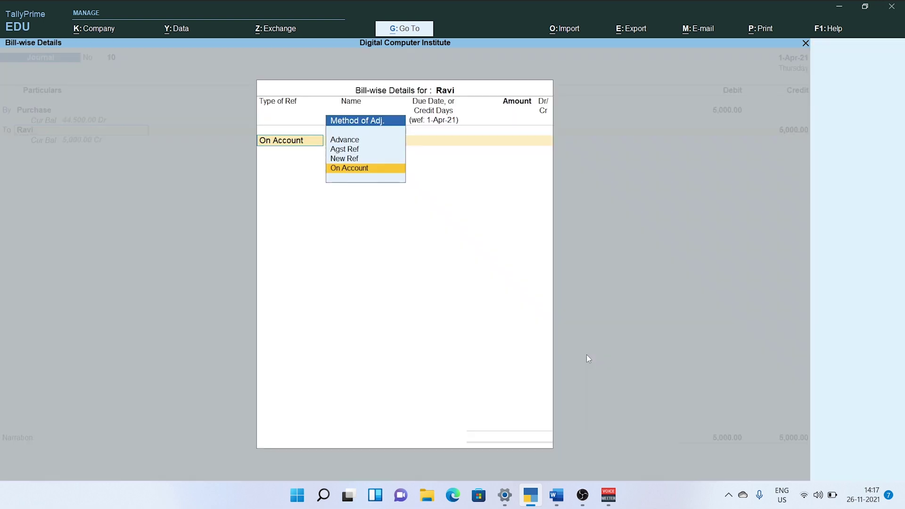
key("Return")
Step: Enter 5000 as the On Account credit in the supplier's bill-wise details and save the journal voucher without a narration
type("5000")
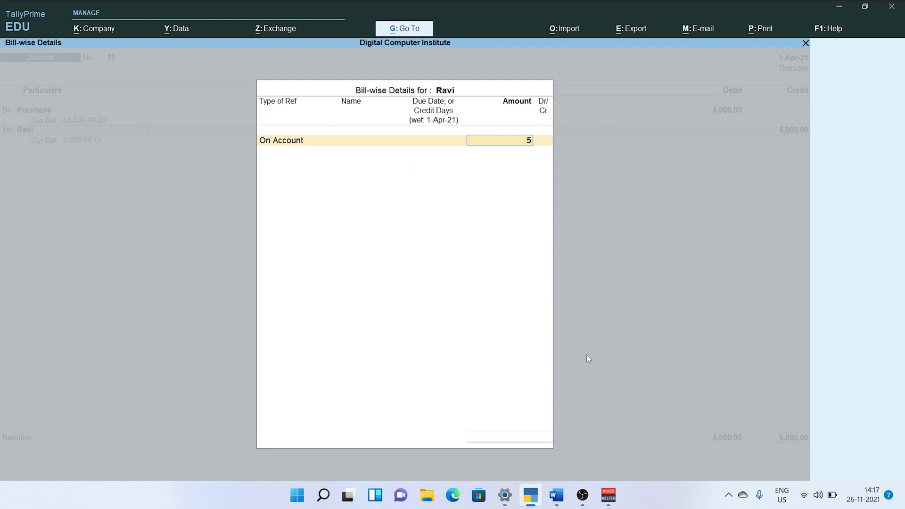
key("Return")
key("Return")
key("Return")
key("Return")
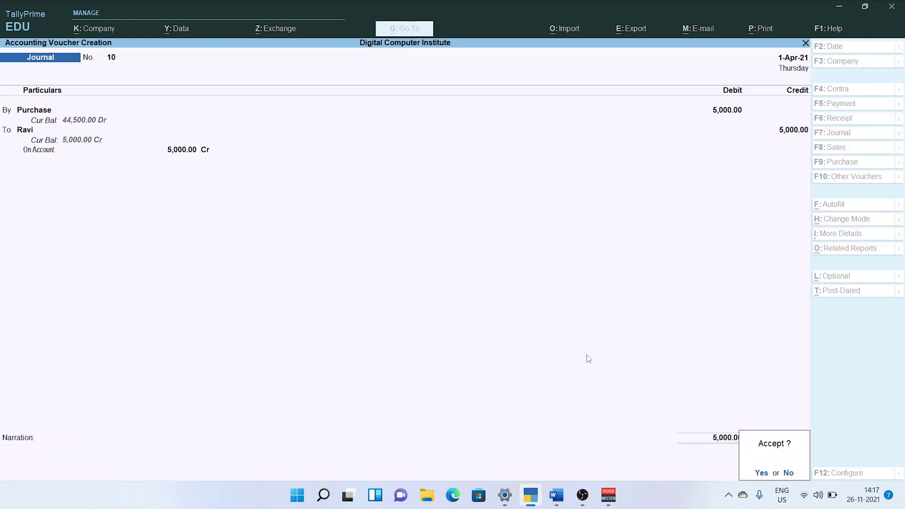
key("Return")
Step: Examine the debit and credit lines written for transaction 11 in the Word document w
mouse_move(556, 494)
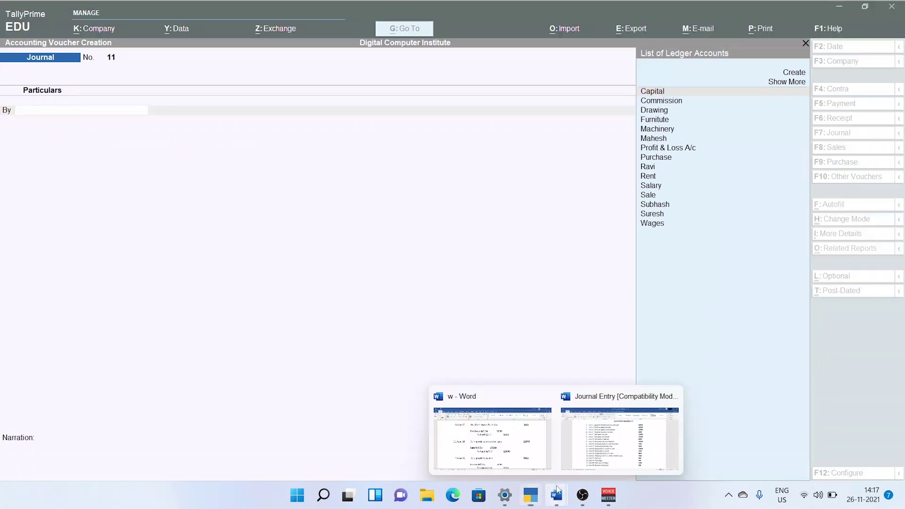
left_click(472, 425)
scroll(438, 380, "down", 2)
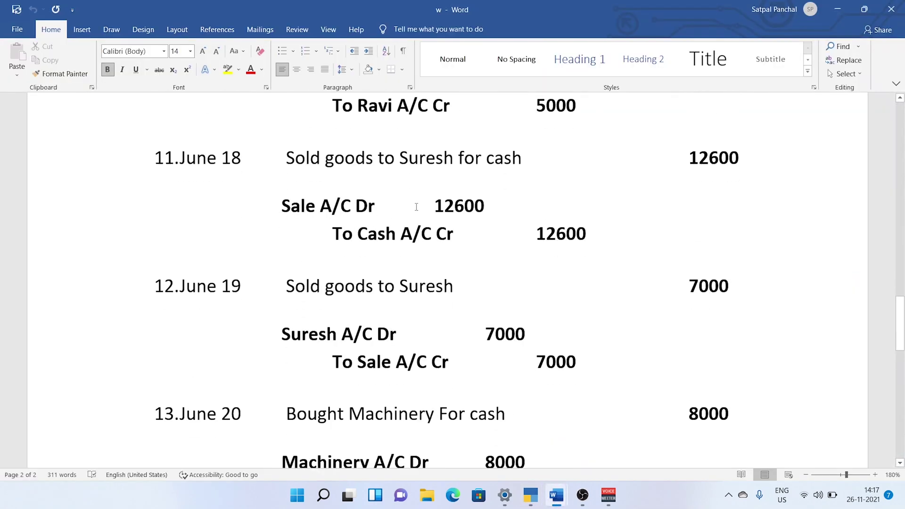
scroll(419, 208, "up", 1)
scroll(462, 221, "down", 1)
left_click(537, 497)
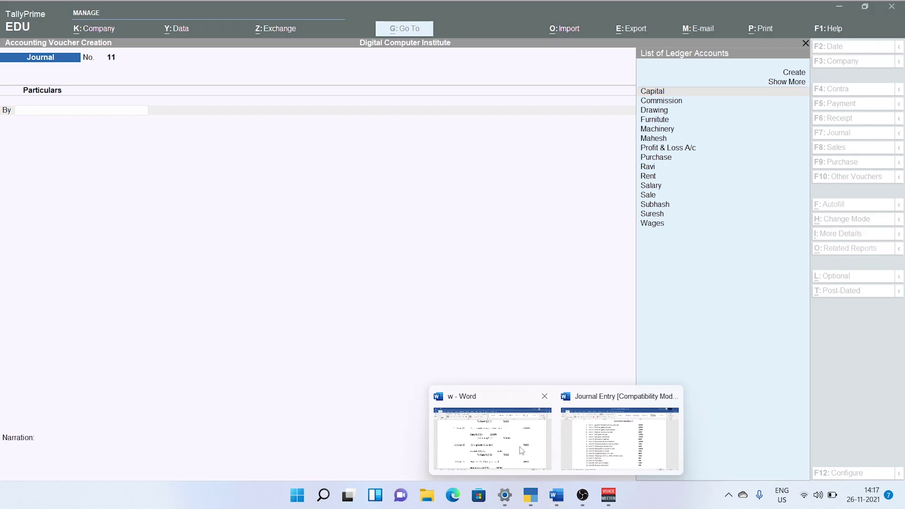
left_click(523, 455)
scroll(397, 201, "down", 1)
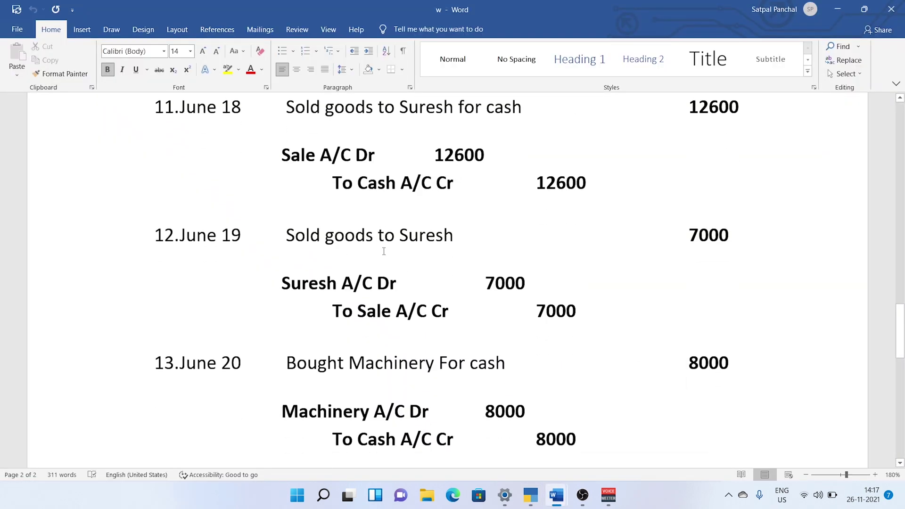
scroll(384, 251, "up", 1)
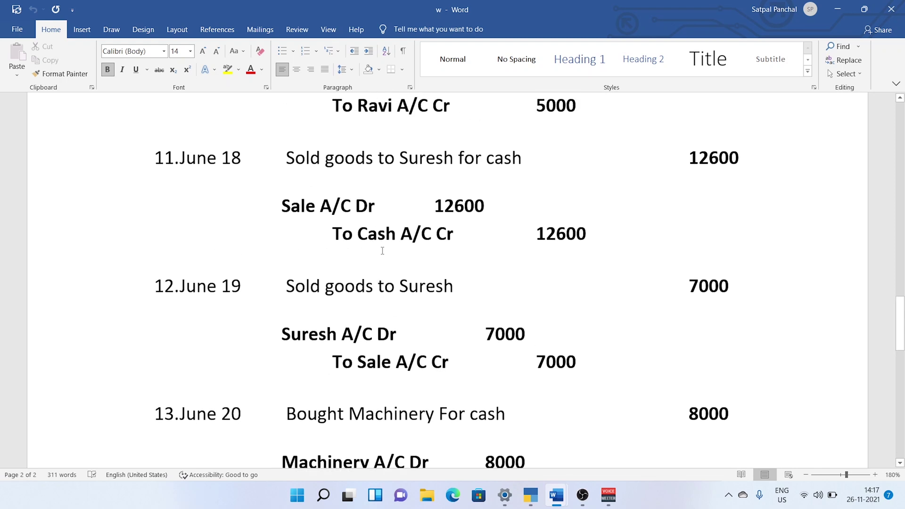
scroll(382, 250, "down", 1)
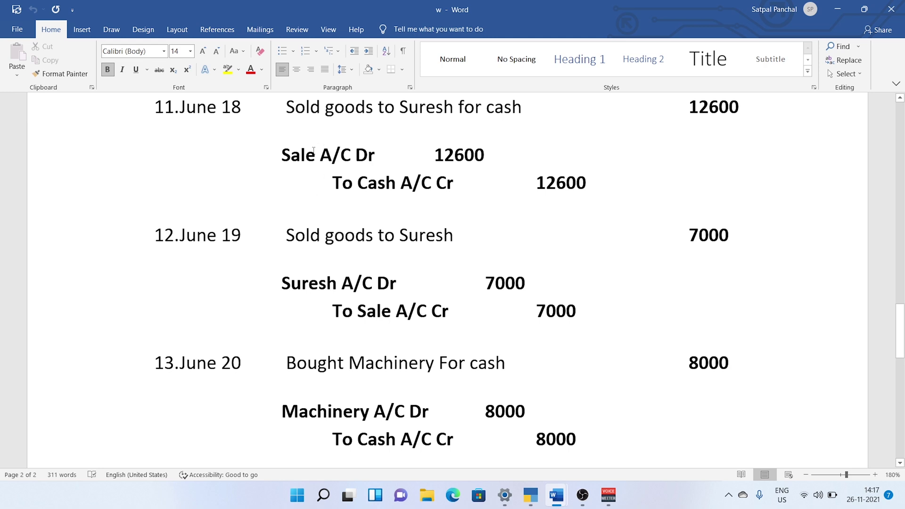
scroll(315, 151, "up", 1)
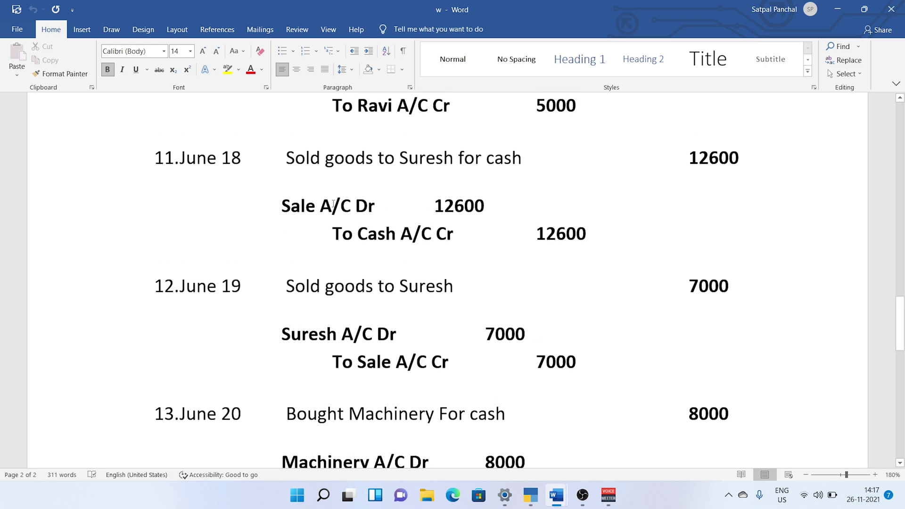
Step: Replace Sale with Cash as the debit account of transaction 11 in the Word document
left_click(319, 206)
key("BackSpace")
key("BackSpace")
key("BackSpace")
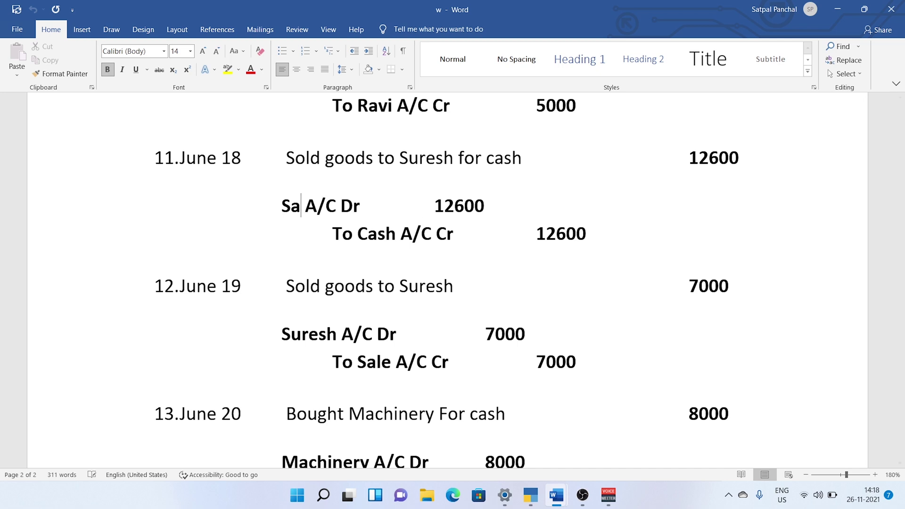
key("BackSpace")
type("ca")
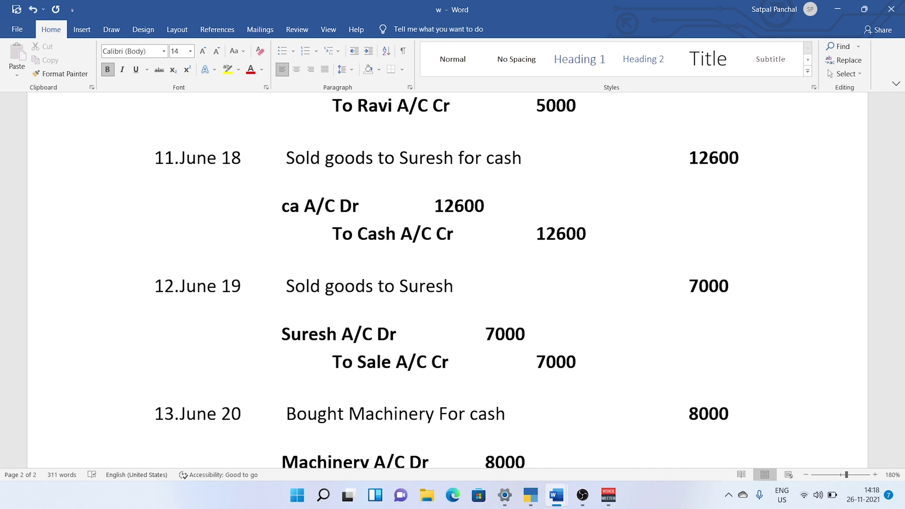
type("sh")
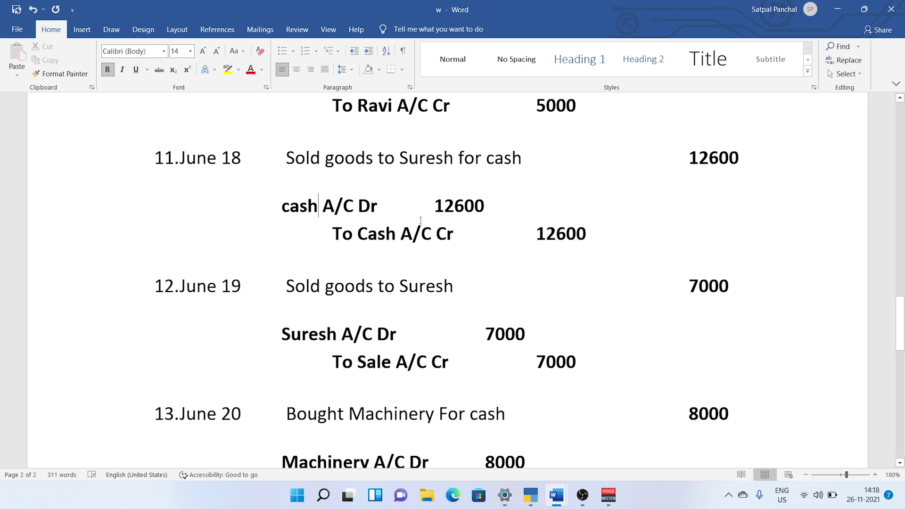
key("BackSpace")
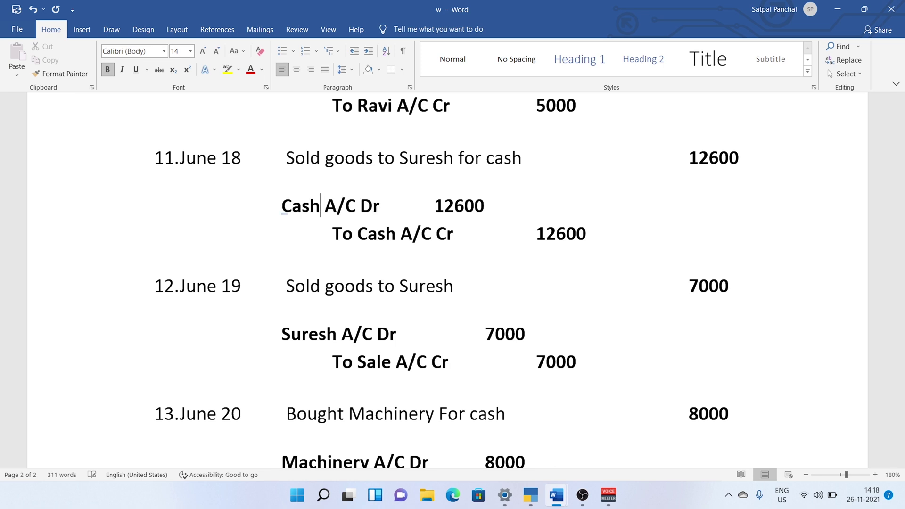
Step: Replace Cash with sale as the credit account of transaction 11 in the Word document
left_click(396, 233)
key("BackSpace")
key("BackSpace")
key("BackSpace")
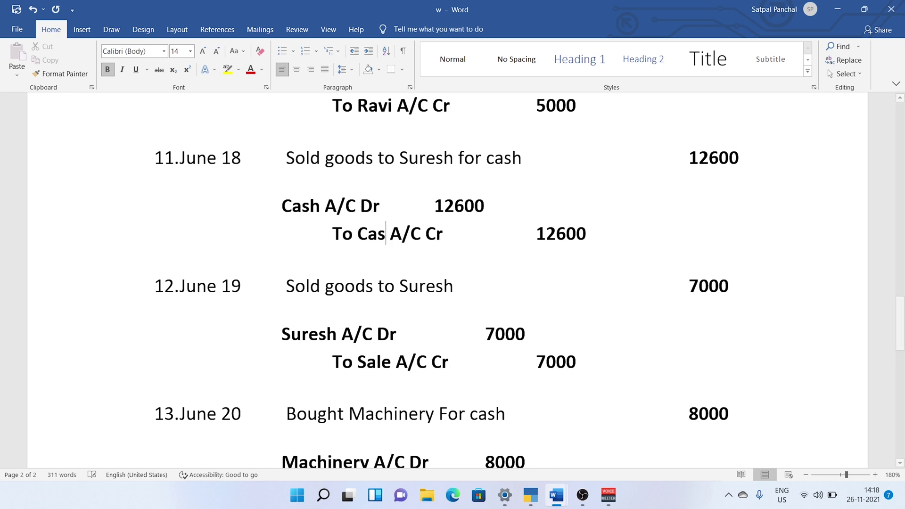
key("BackSpace")
type("sa")
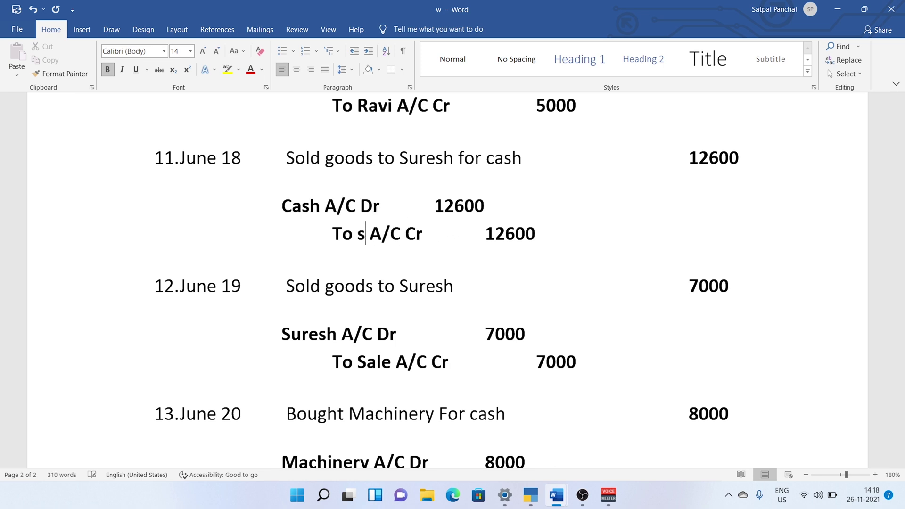
key("BackSpace")
key("BackSpace")
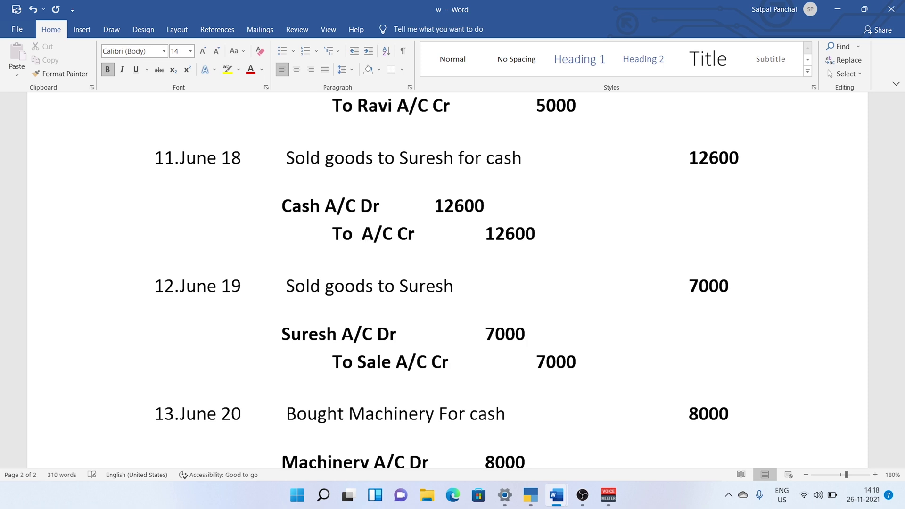
type("ca")
key("BackSpace")
key("BackSpace")
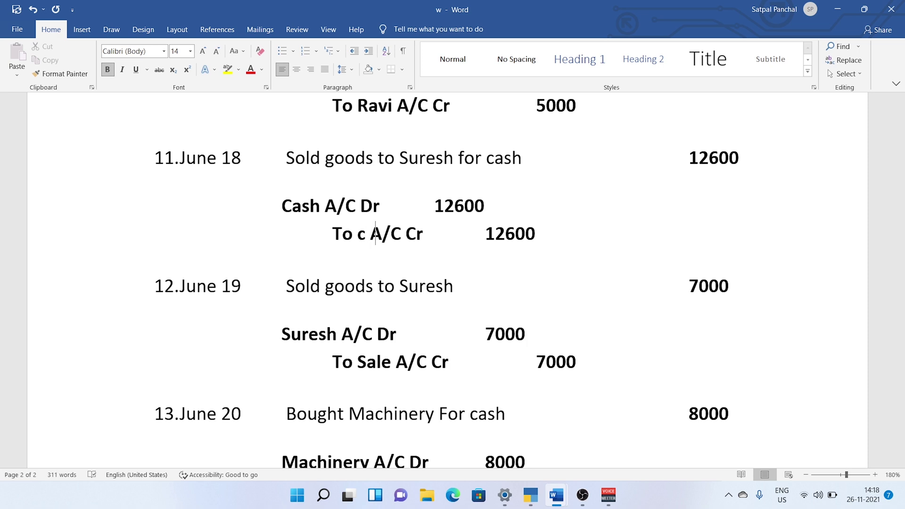
type("sale")
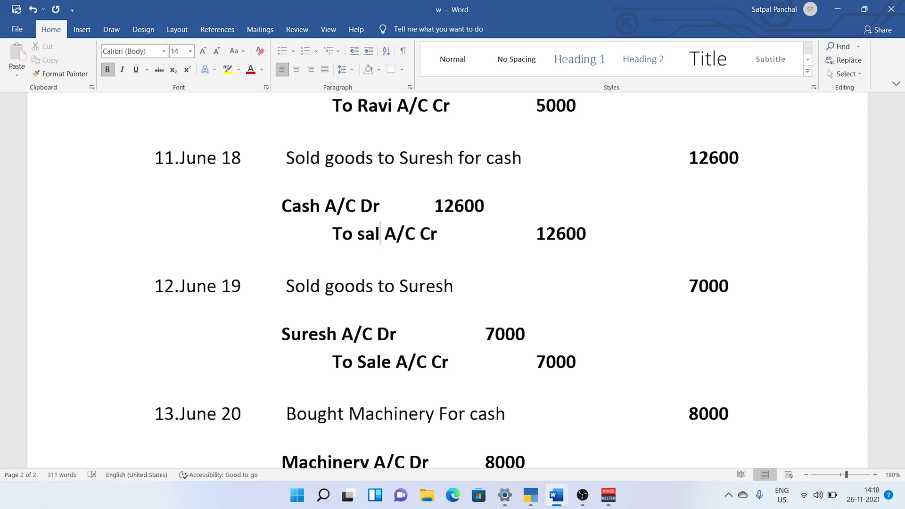
left_click(472, 232)
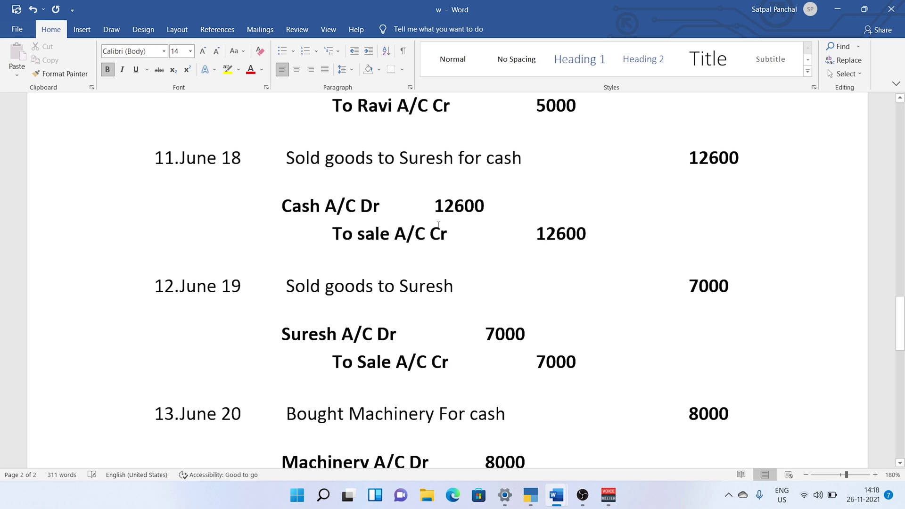
Step: Switch to TallyPrime and debit the customer's ledger from transaction 12 with 7000 On Account in the journal voucher
scroll(486, 238, "down", 2)
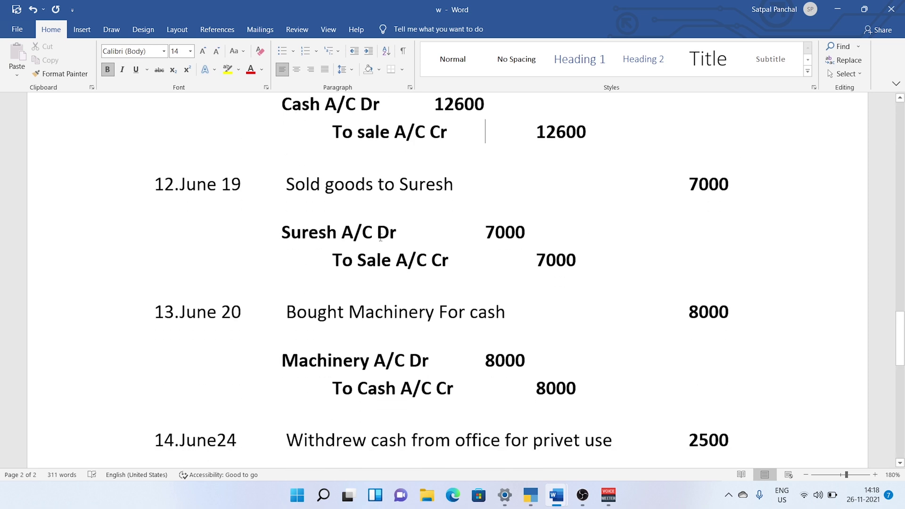
scroll(394, 221, "down", 1)
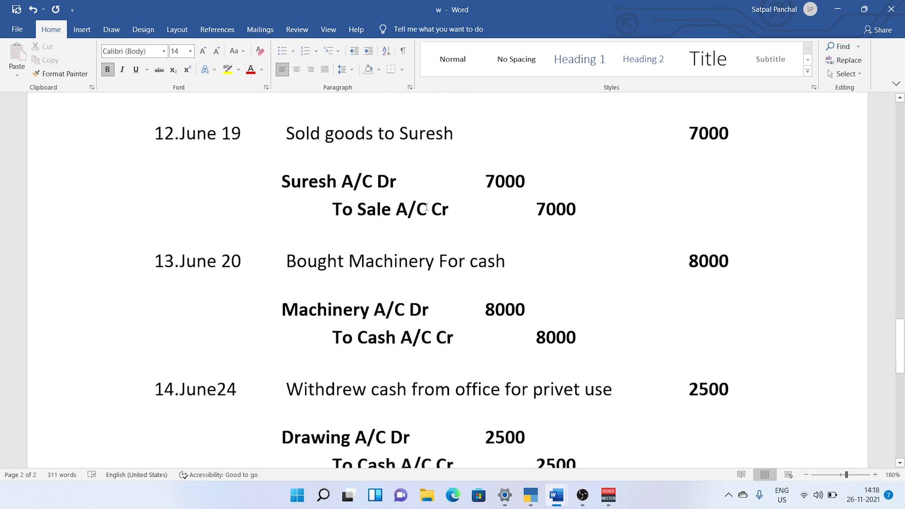
scroll(495, 213, "up", 5)
scroll(495, 213, "down", 5)
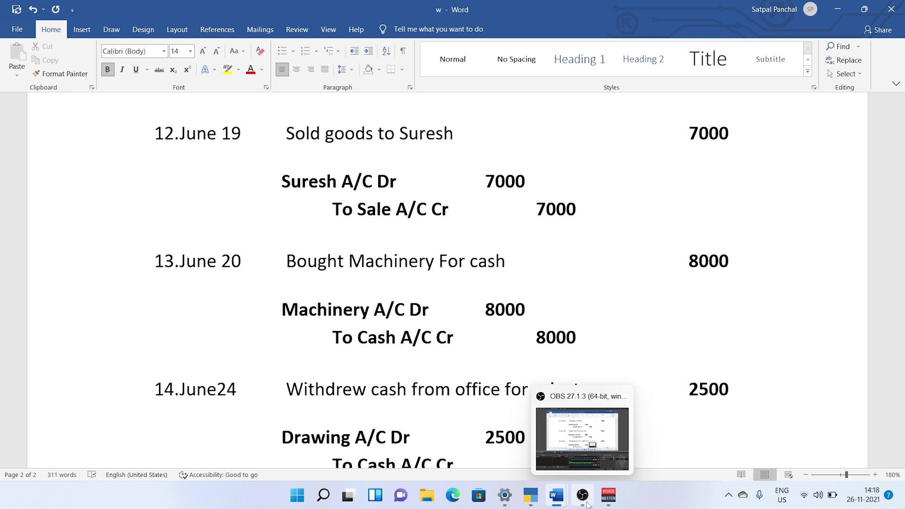
left_click(531, 498)
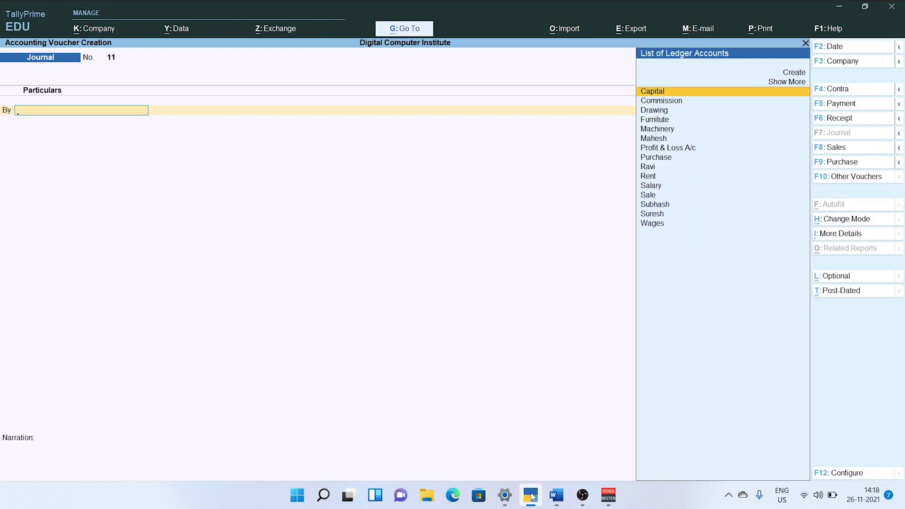
type("Su")
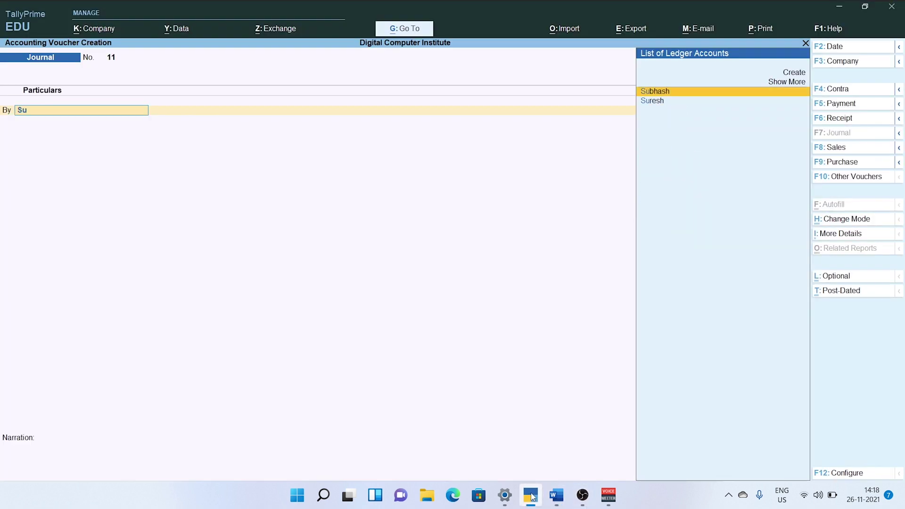
key("Down")
key("Return")
key("Return")
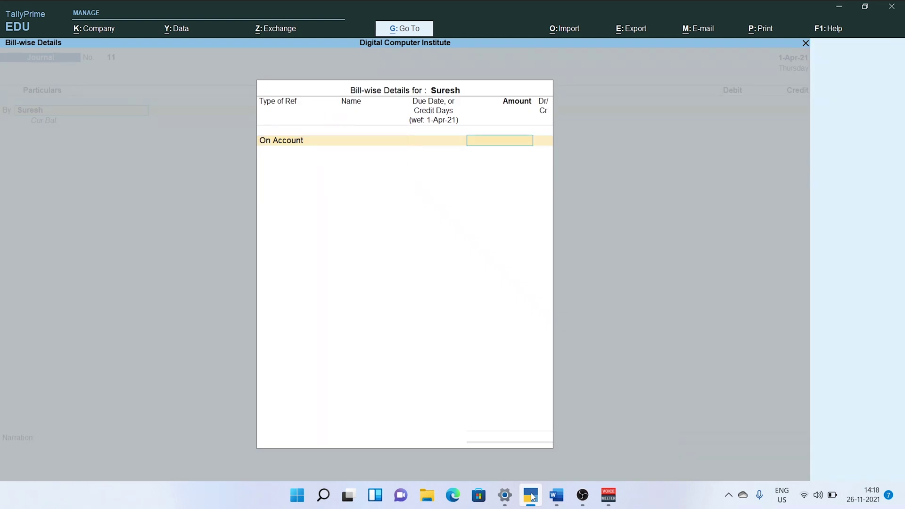
type("70000")
key("BackSpace")
key("Return")
key("Return")
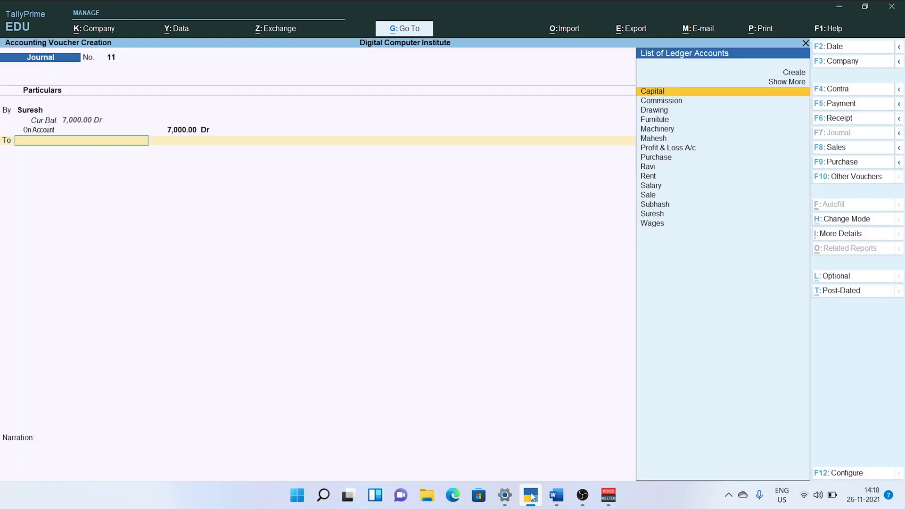
Step: Credit the Sale ledger with 7,000 and save the journal voucher without a narration
type("Sa")
key("Down")
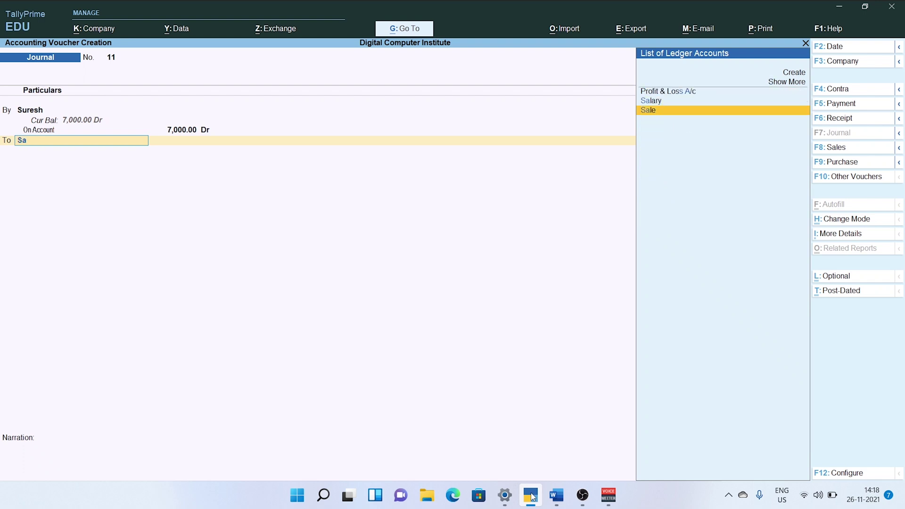
key("Return")
key("Return")
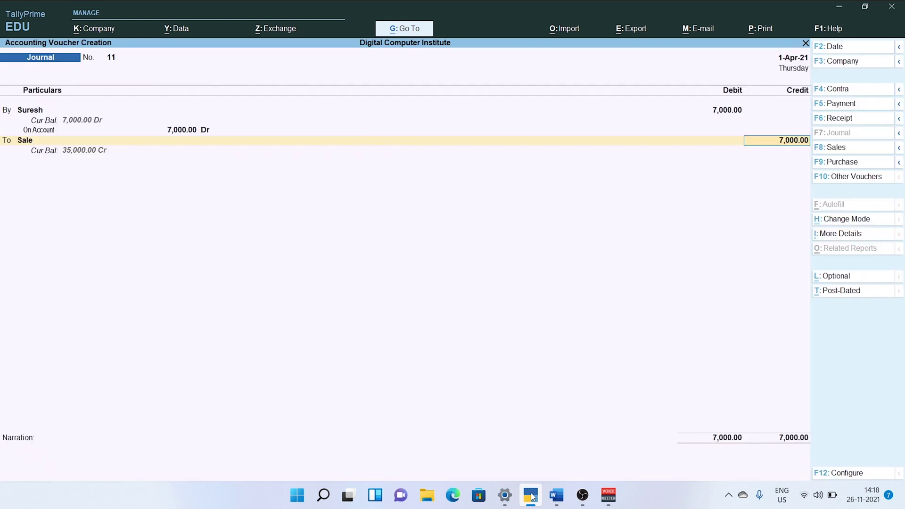
key("Return")
key("Return")
key("Return")
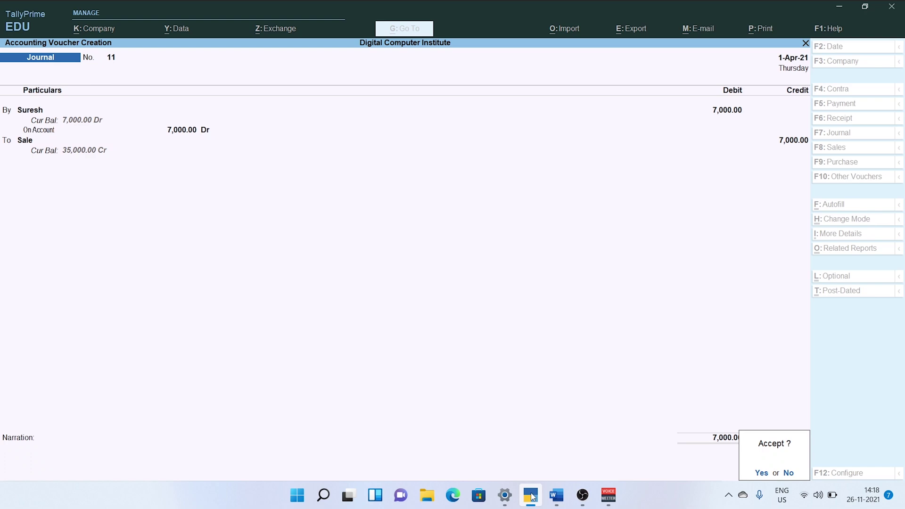
key("Return")
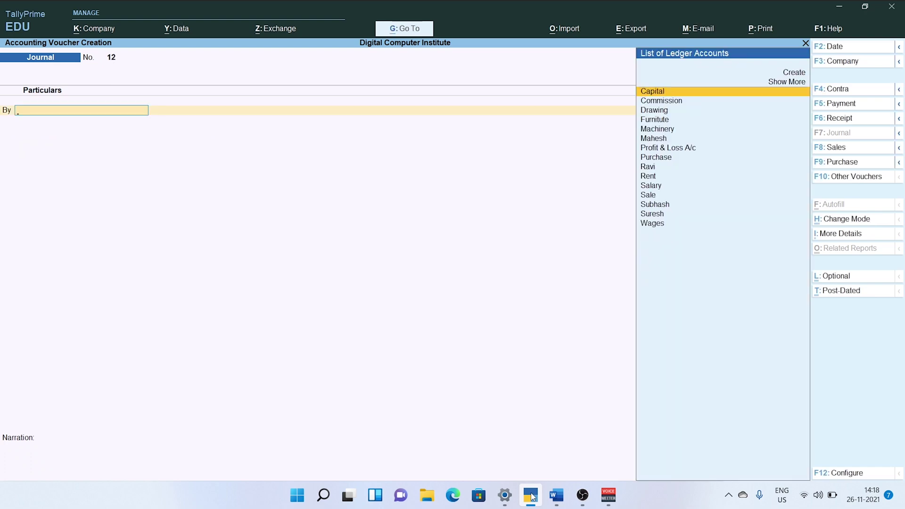
Step: Check transaction 13 in the Word document w, return to TallyPrime and debit the Machinery ledger with 8000
left_click(556, 495)
left_click(504, 449)
scroll(419, 234, "down", 4)
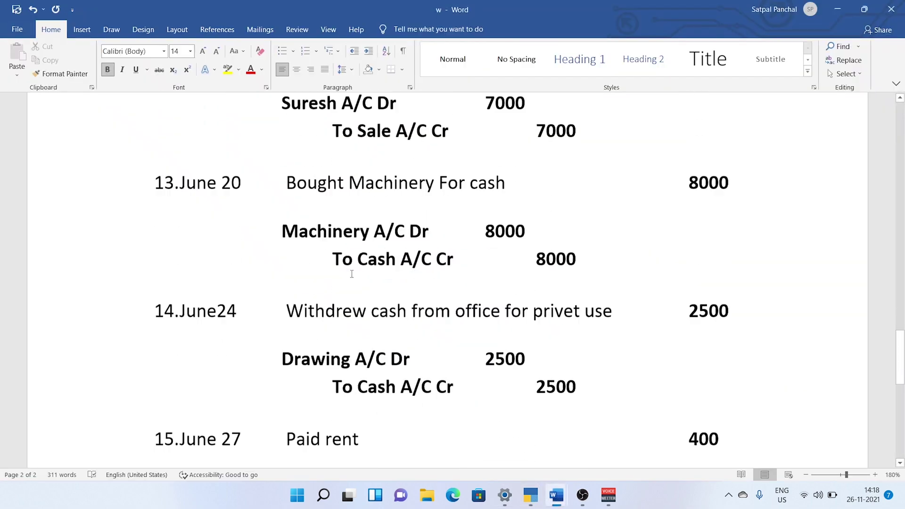
left_click(531, 495)
type("Ma")
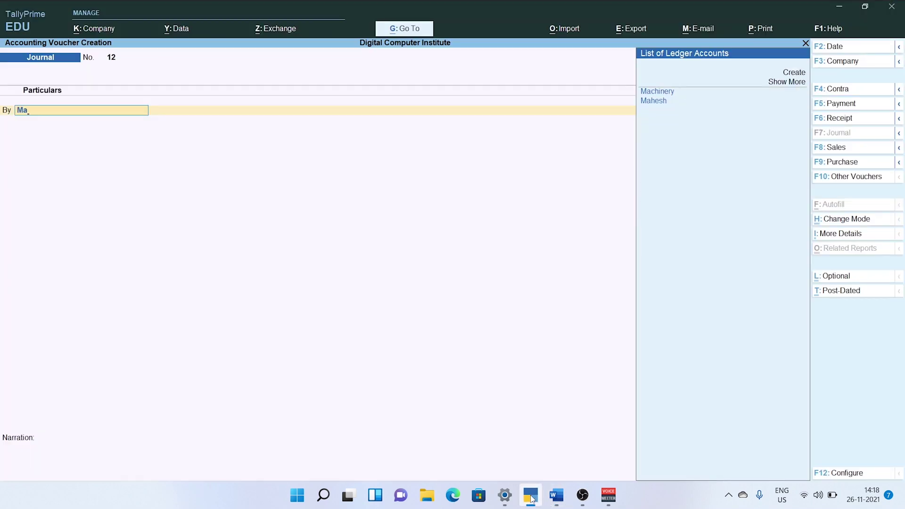
key("Return")
type("8")
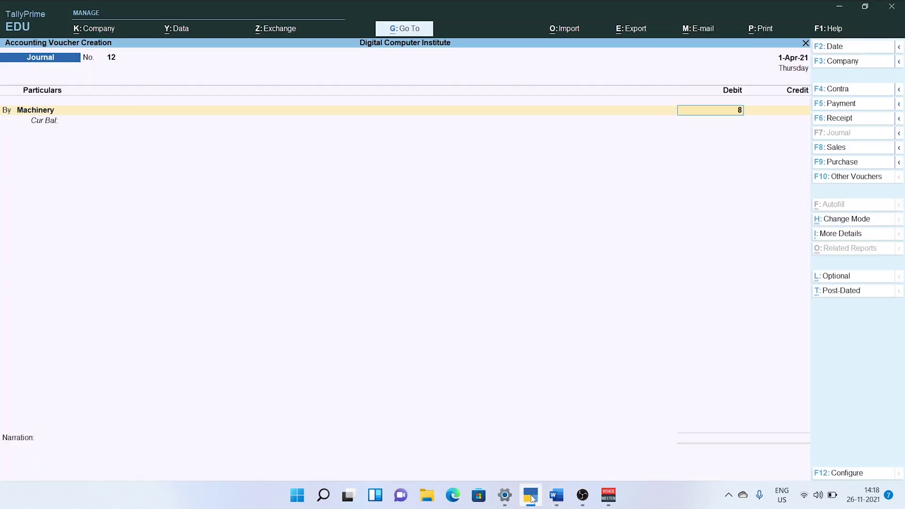
type("000")
key("Return")
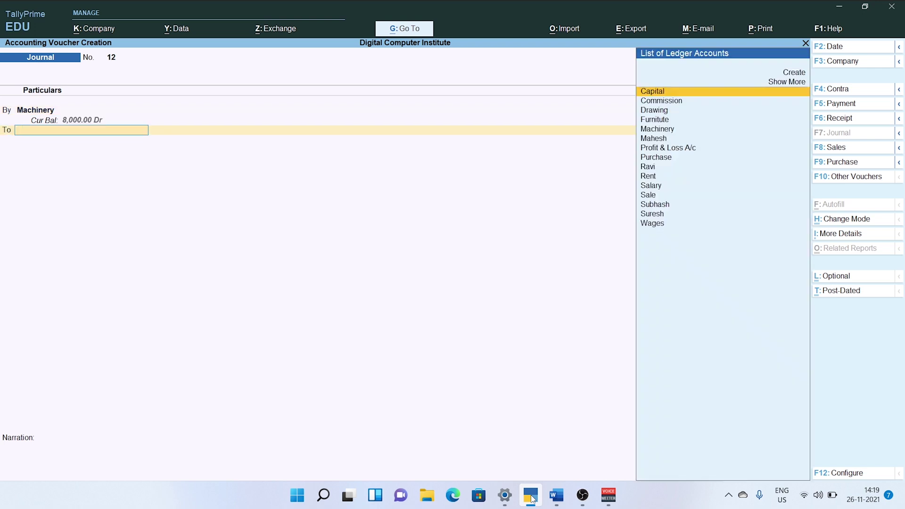
Step: Expand the ledger list, credit Cash with 8,000 and save the machinery voucher without a narration
key("Up")
key("Return")
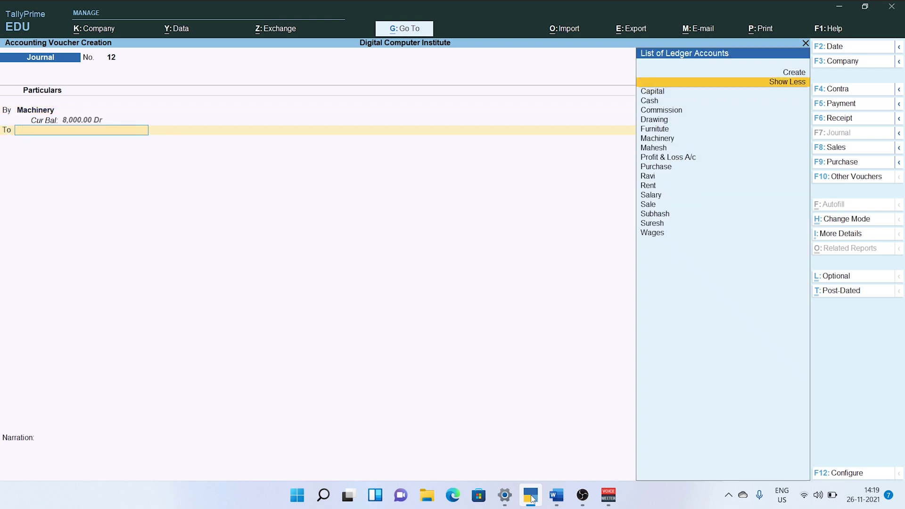
key("Down")
key("Return")
key("Return")
key("Return")
key("Return")
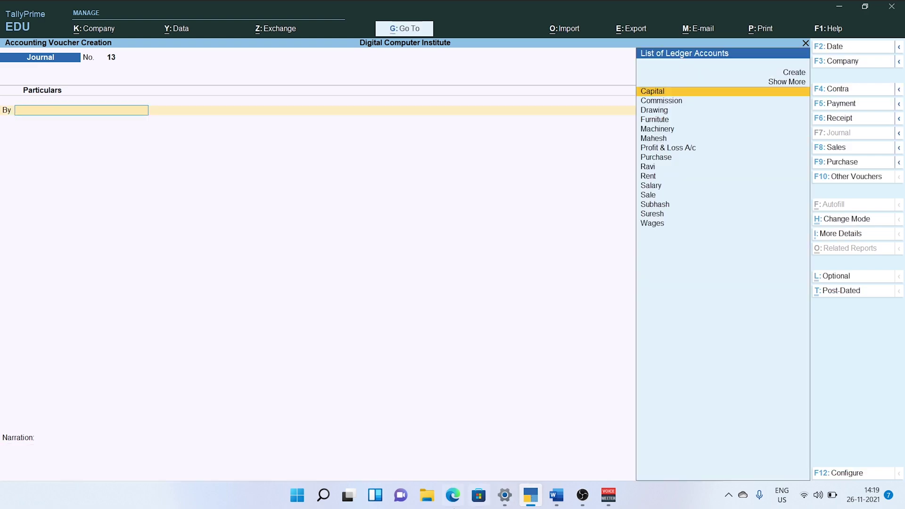
Step: Check transaction 14 in the Word document w, return to TallyPrime and debit the Drawing ledger with 2500
left_click(556, 495)
left_click(530, 468)
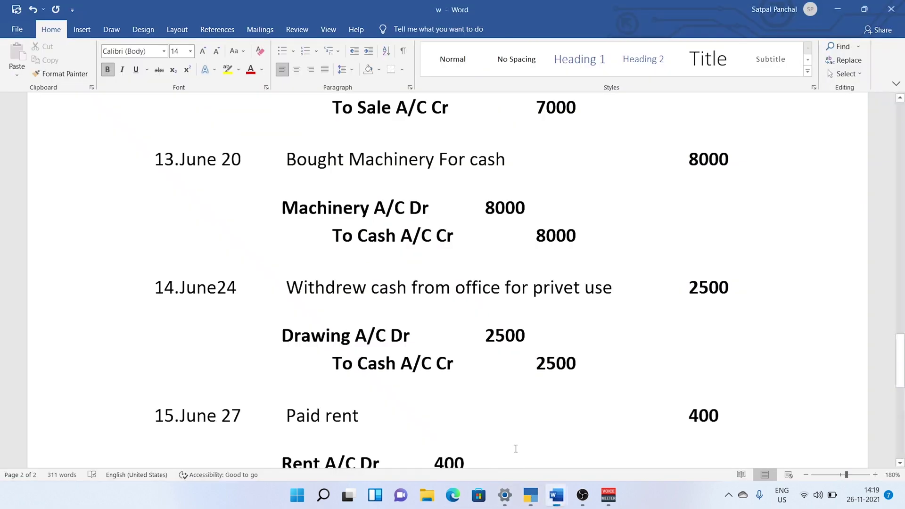
scroll(430, 346, "down", 3)
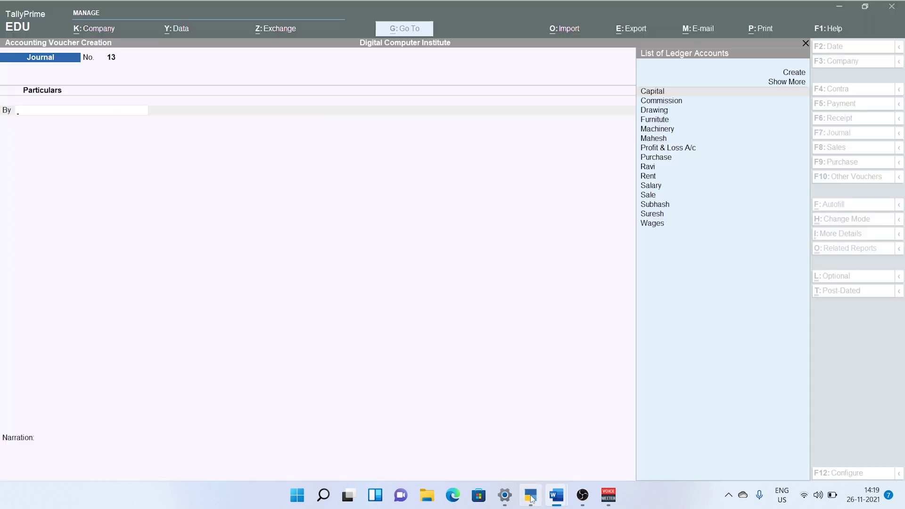
left_click(521, 456)
type("d")
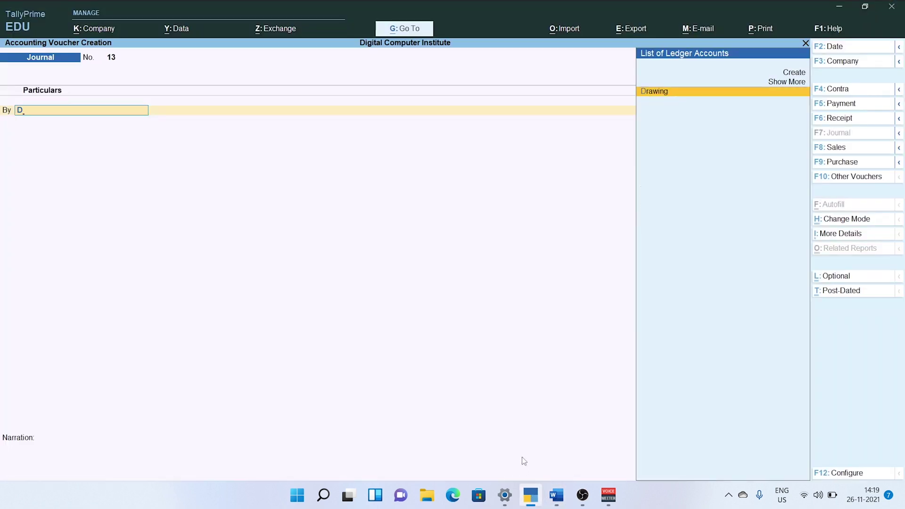
key("Return")
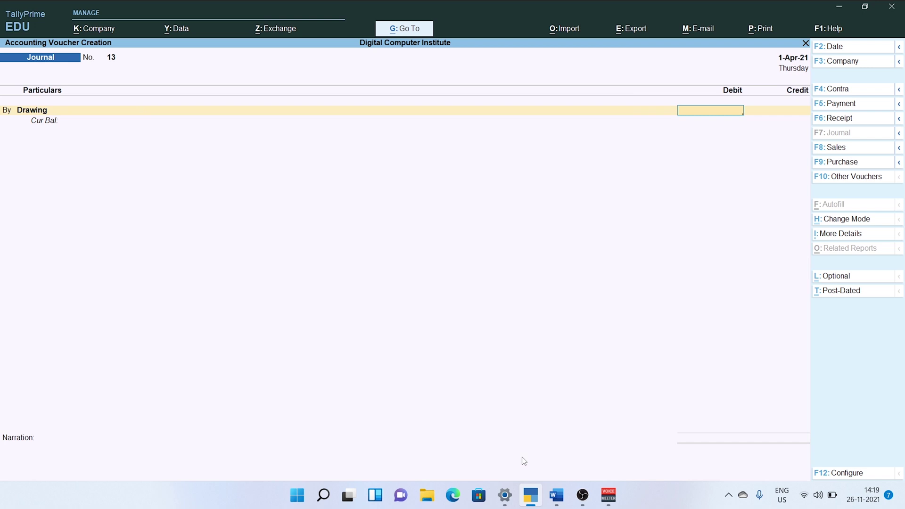
type("2500")
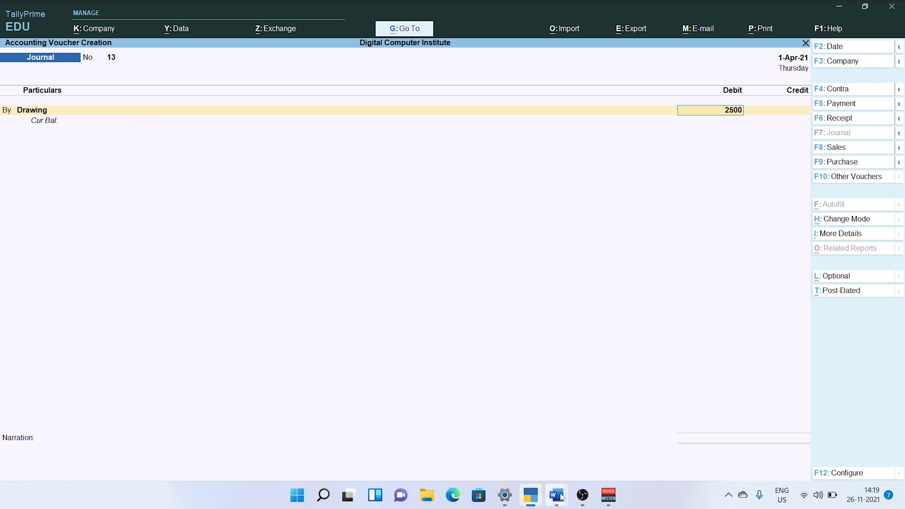
Step: Recheck transaction 14 in Word, credit Cash with 2,500 from the expanded ledger list in TallyPrime and save the voucher without a narration
mouse_move(561, 497)
left_click(496, 433)
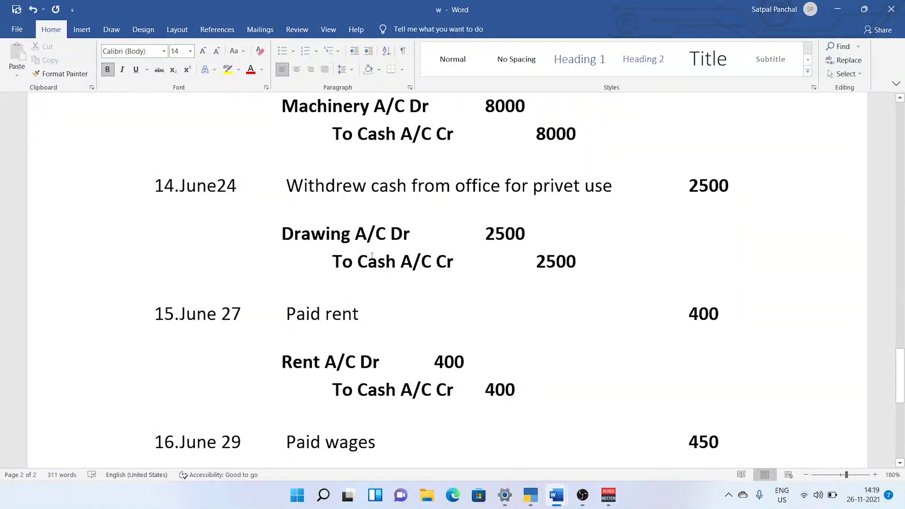
left_click(530, 495)
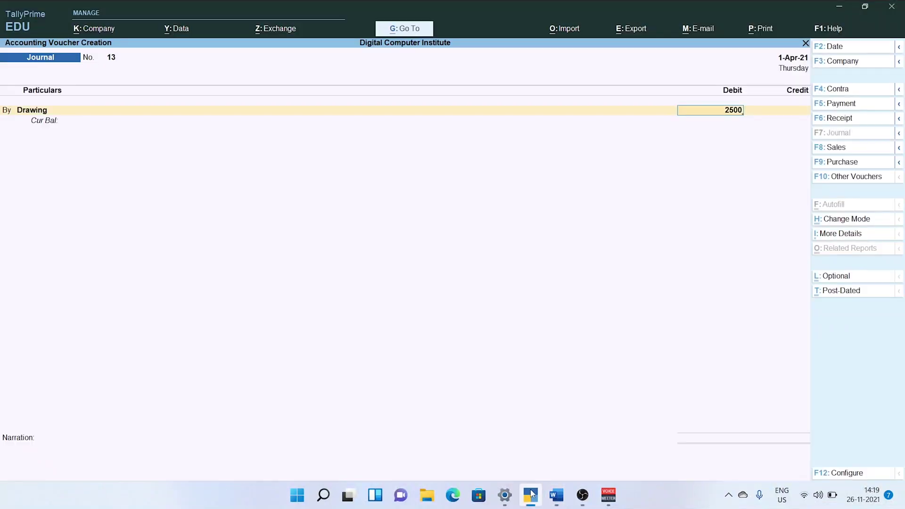
key("Return")
key("Return")
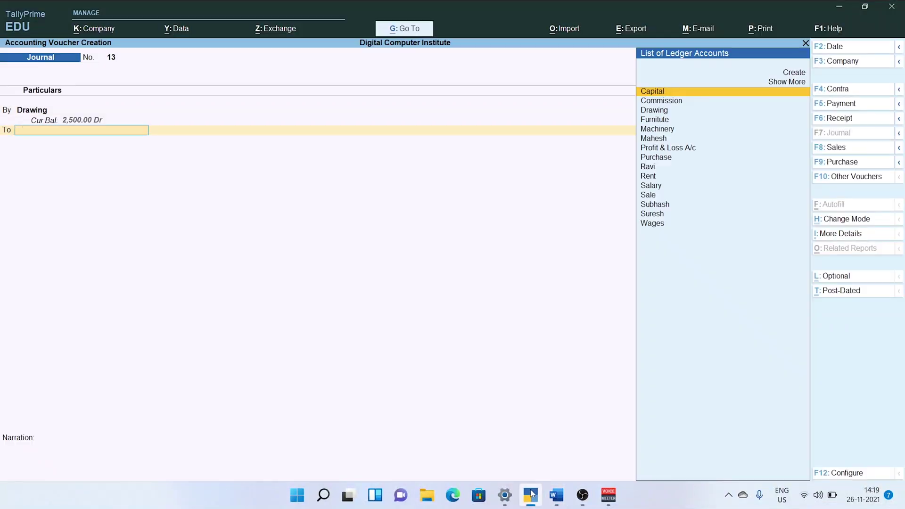
key("Up")
key("Return")
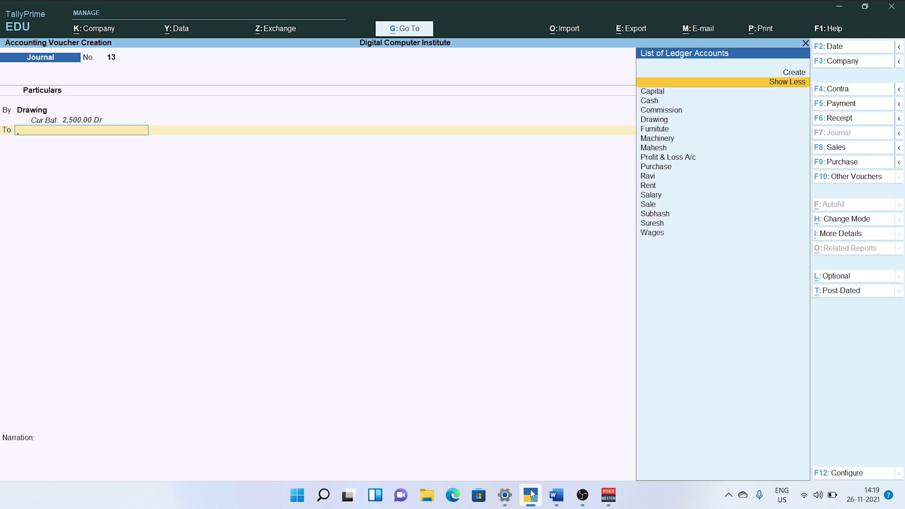
key("Down")
key("Down")
key("Return")
key("Return")
key("Return")
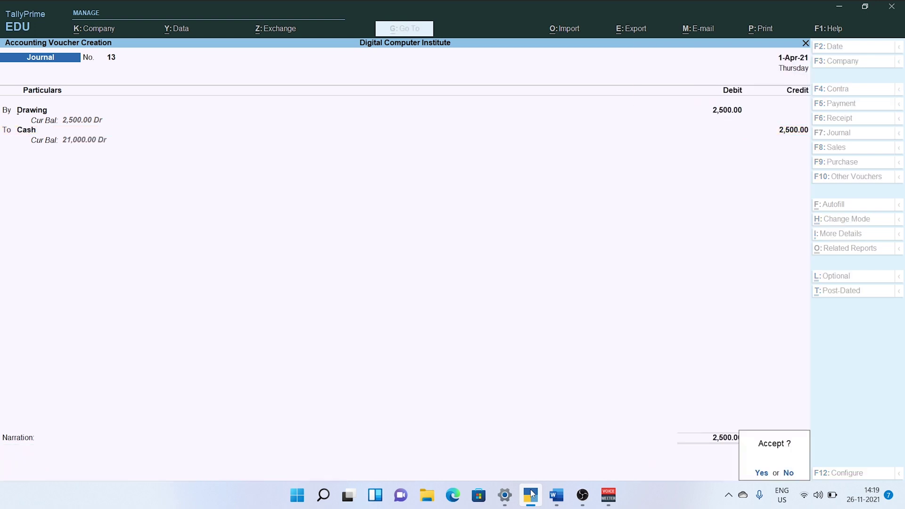
key("Return")
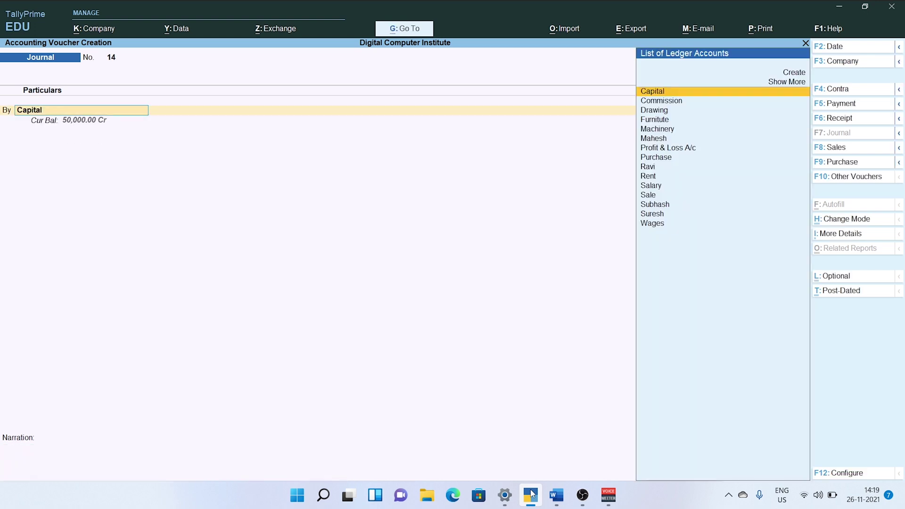
Step: Check transactions 15 to 17 in the Word document w, return to TallyPrime and debit the Rent ledger with 400
mouse_move(556, 494)
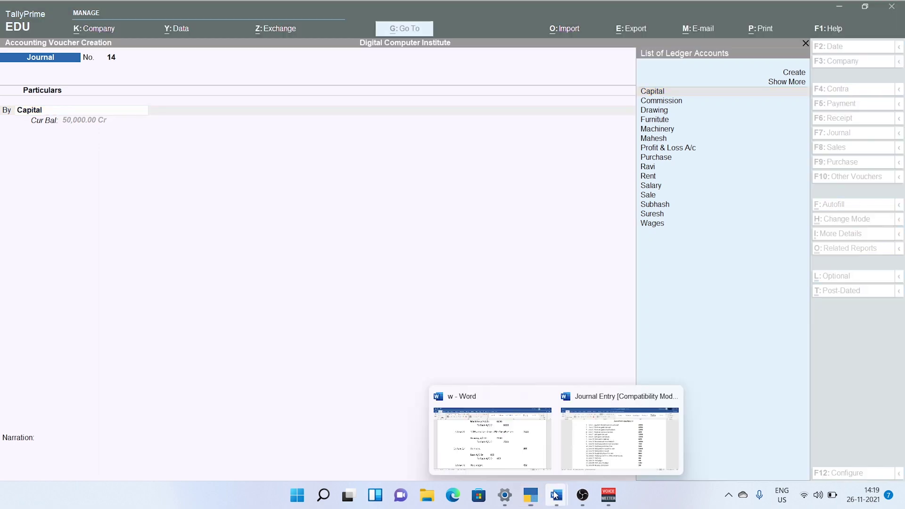
left_click(510, 449)
scroll(478, 348, "down", 5)
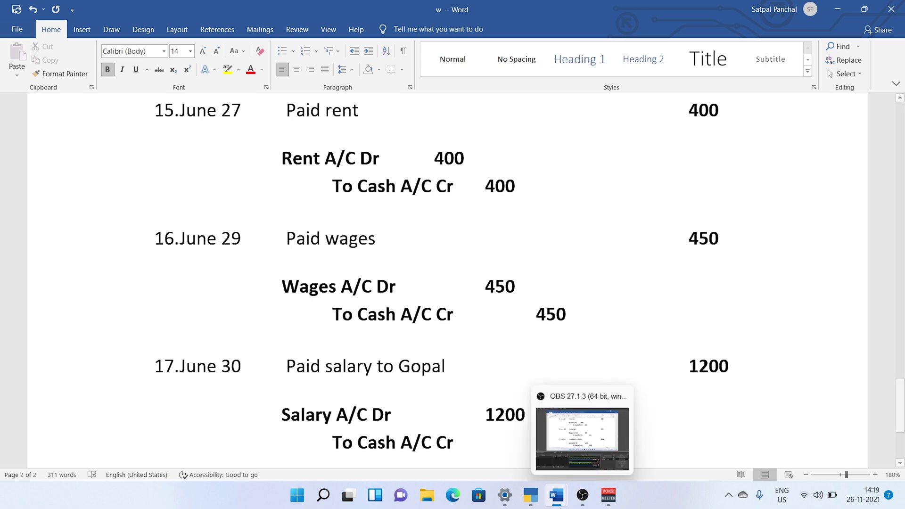
mouse_move(540, 496)
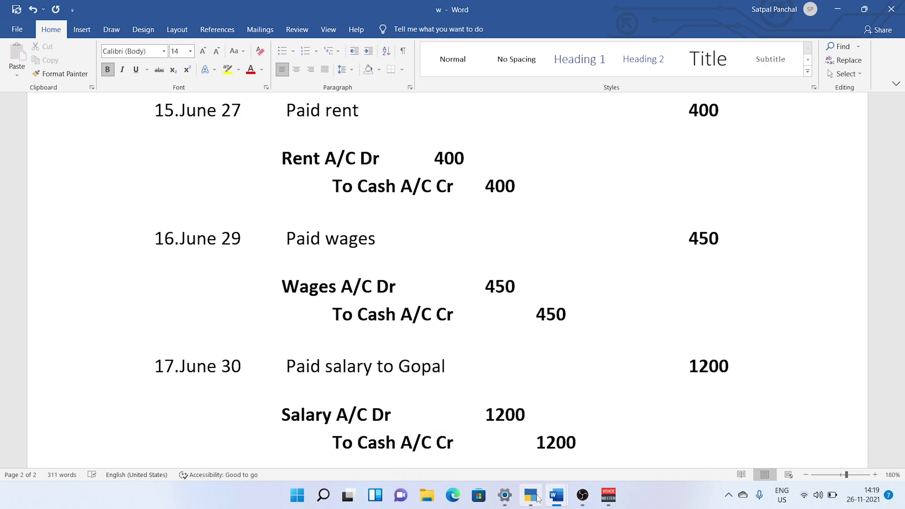
left_click(540, 495)
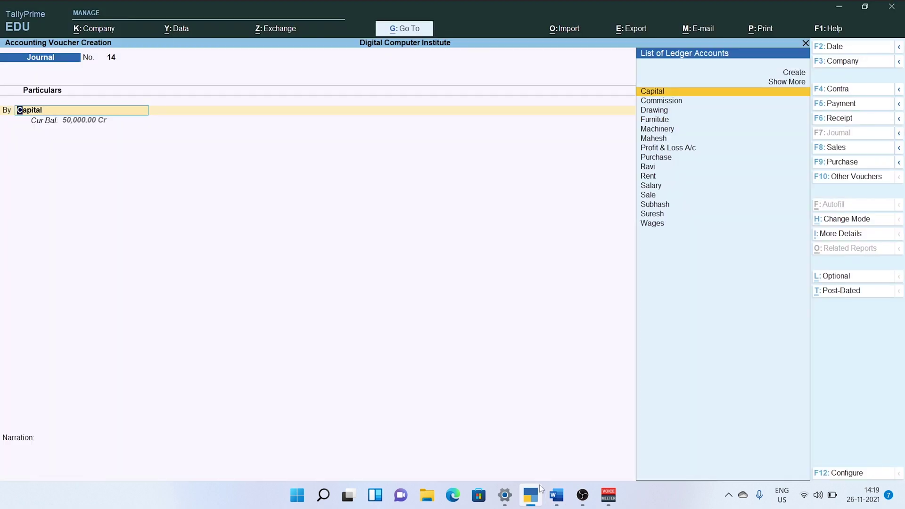
type("L")
key("BackSpace")
type("Re")
key("Return")
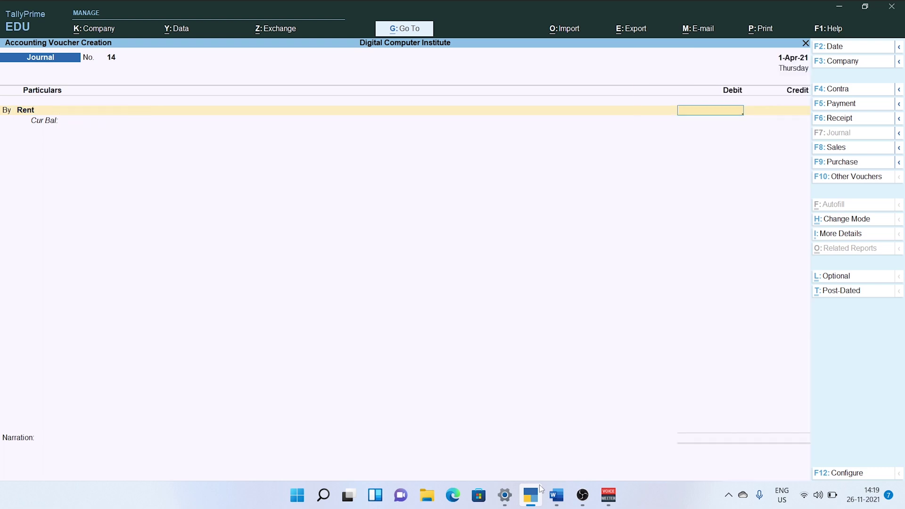
type("400")
key("Return")
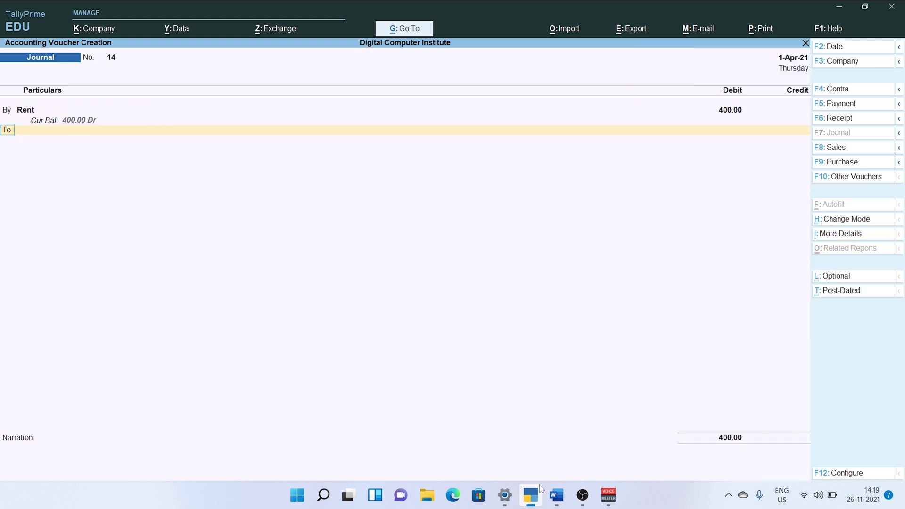
Step: Expand the ledger list, credit Cash with 400 and save the rent voucher without a narration
key("Up")
key("Up")
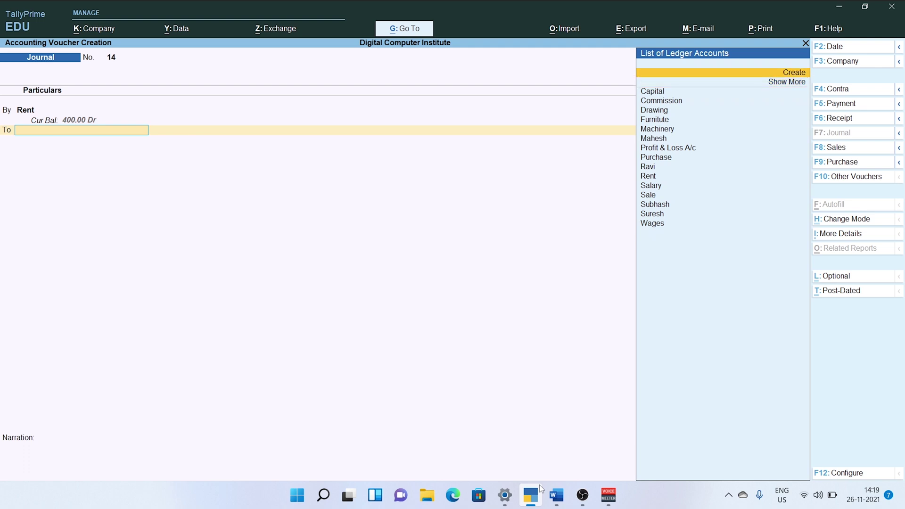
key("Down")
key("Return")
key("Down")
key("Down")
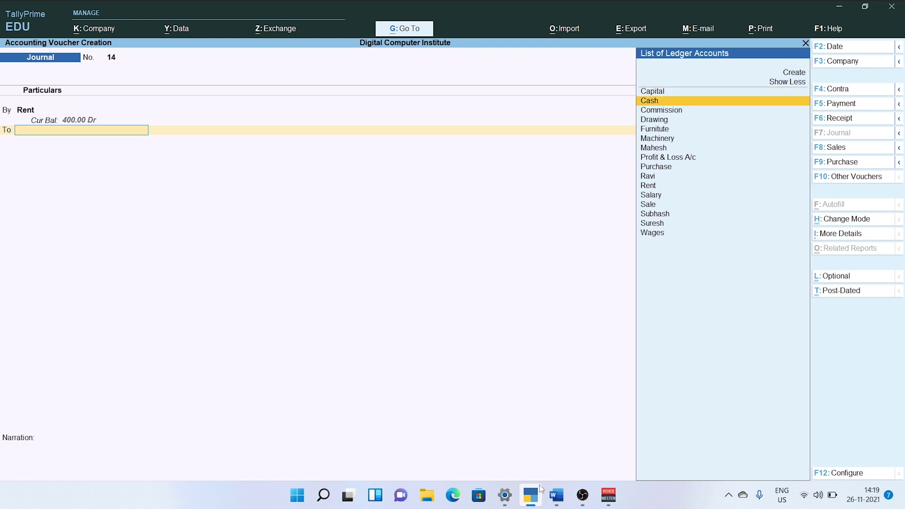
key("Return")
key("Return")
key("Return")
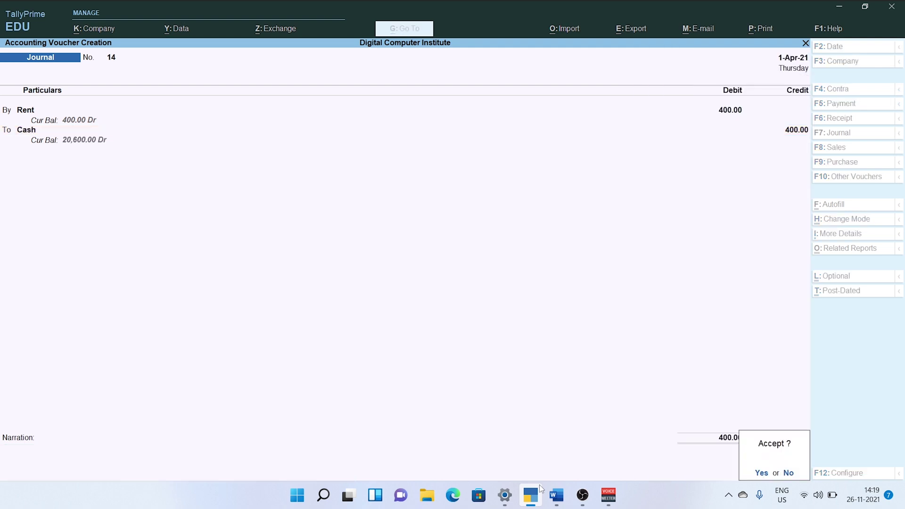
key("Return")
Step: Debit the Wages ledger with 450 in the new journal voucher
type("wa")
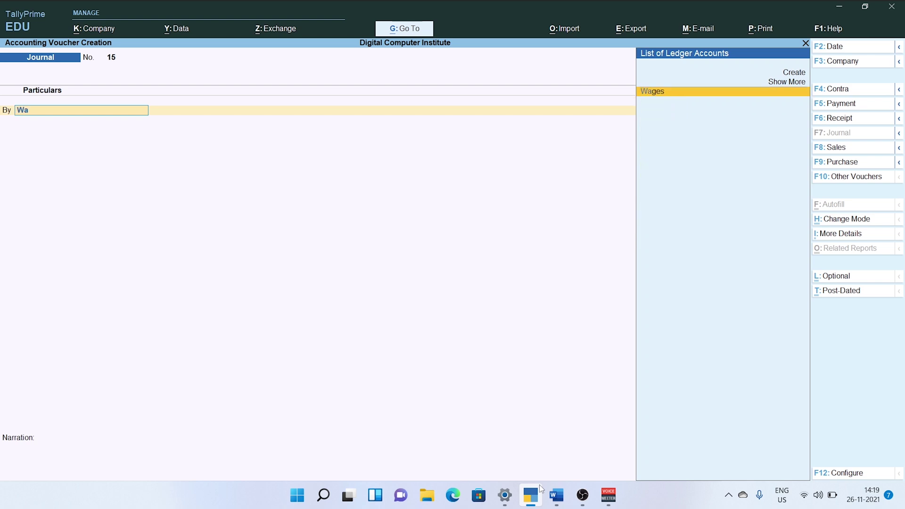
key("Return")
type("450")
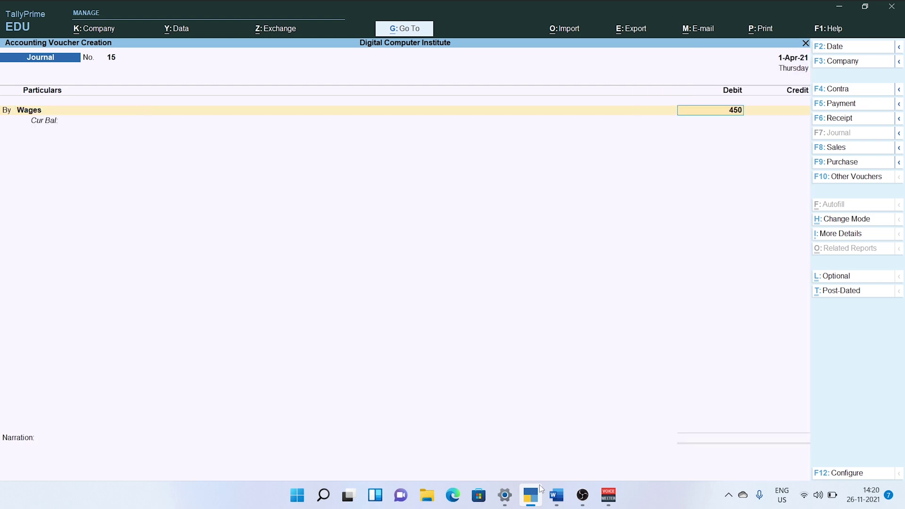
key("Return")
Step: Credit Cash with 450 from the expanded ledger list and save the wages voucher without a narration
key("Up")
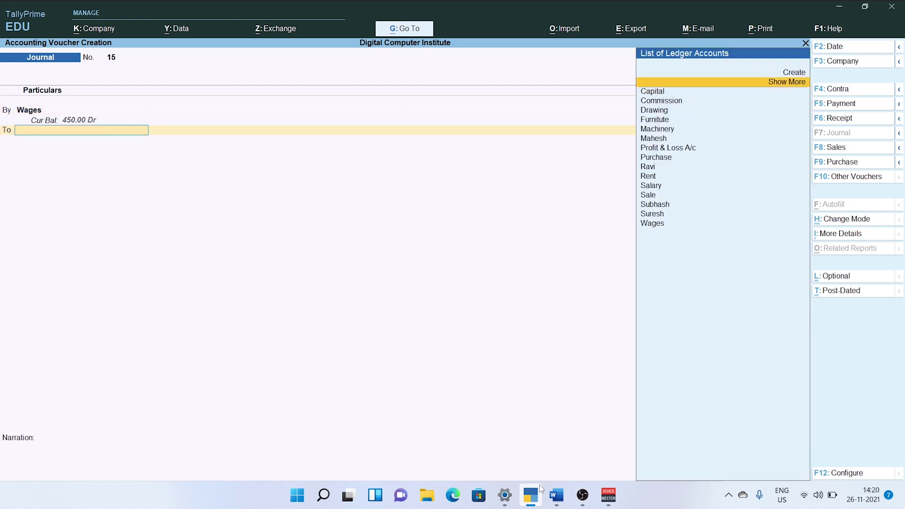
key("Return")
key("Down")
key("Down")
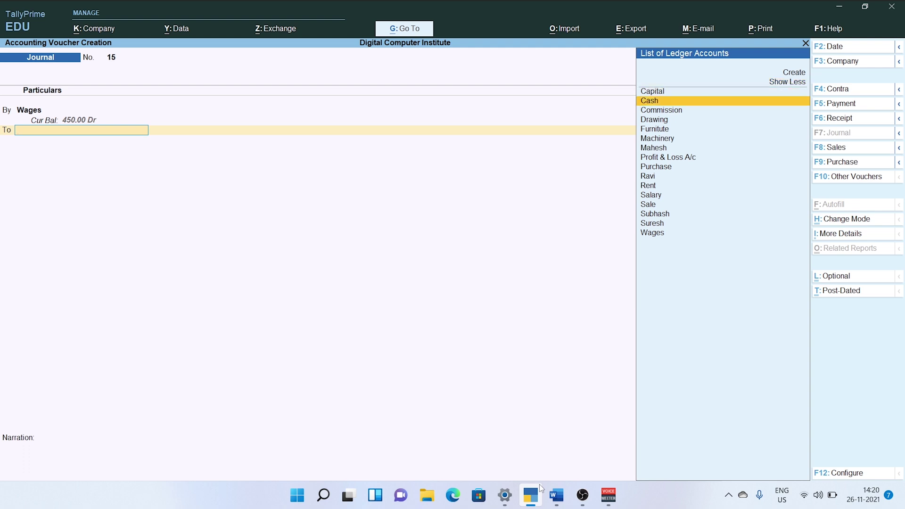
key("Return")
key("Return")
key("Return")
key("Return")
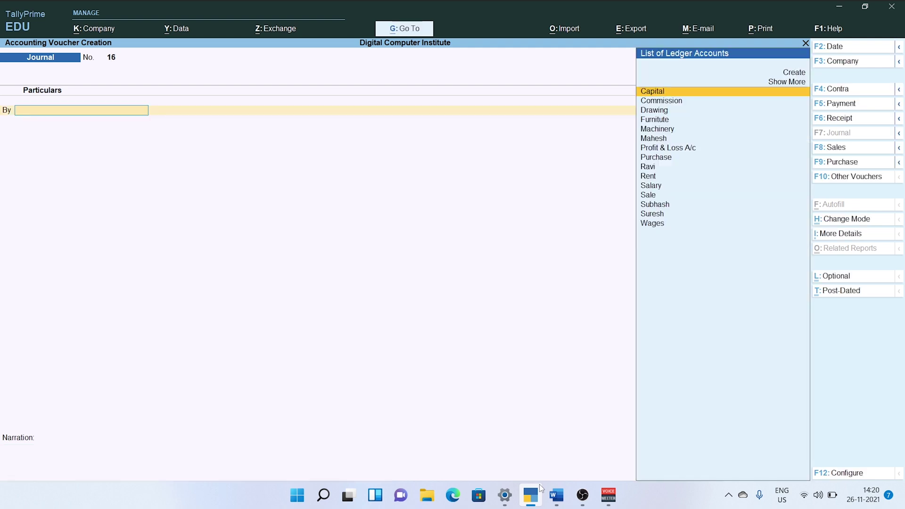
Step: Debit the Salary ledger with 1200 in the new journal voucher
type("Sa")
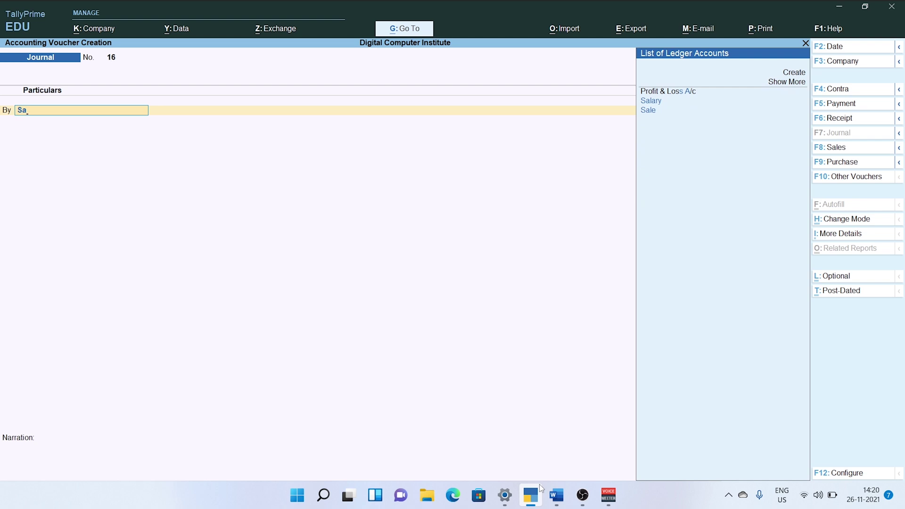
key("Down")
key("Return")
type("1,2")
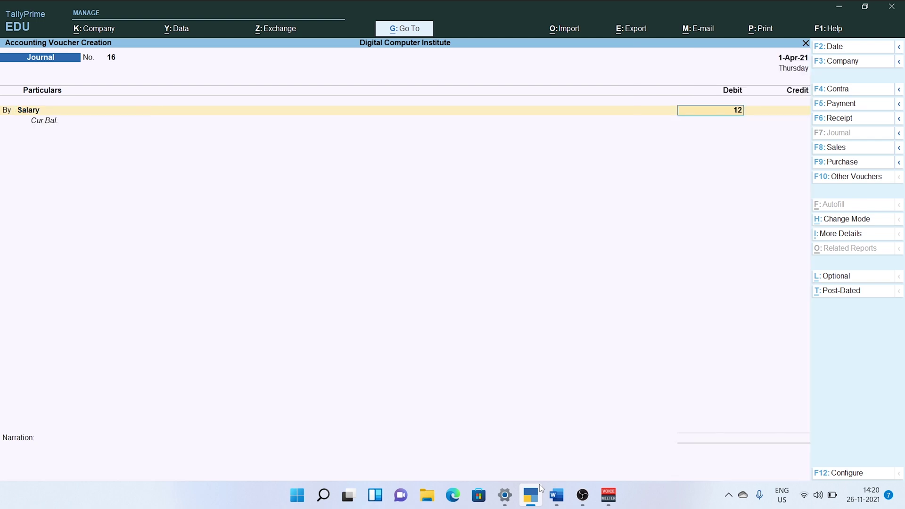
type("00")
key("Return")
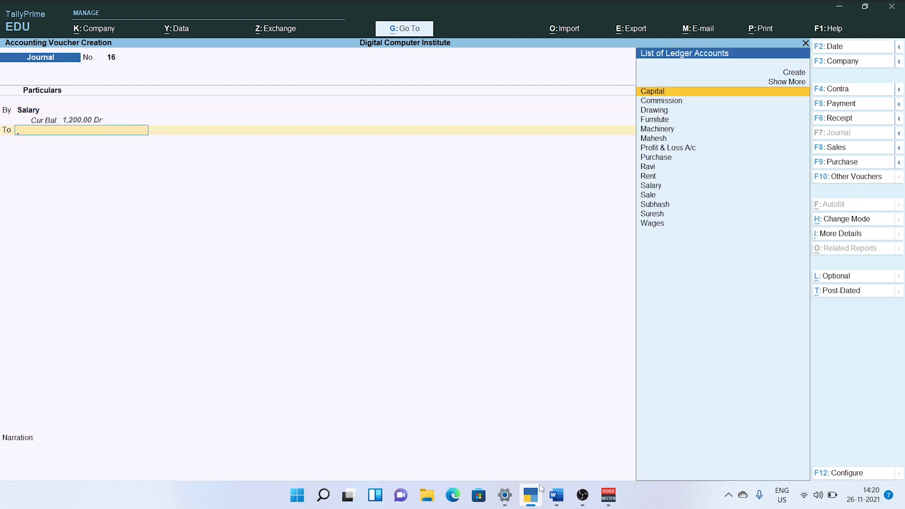
Step: Expand the ledger list, credit Cash with 1,200 and save the salary voucher without a narration
type("Ca")
key("BackSpace")
key("BackSpace")
key("BackSpace")
key("Return")
key("Up")
key("Return")
key("Down")
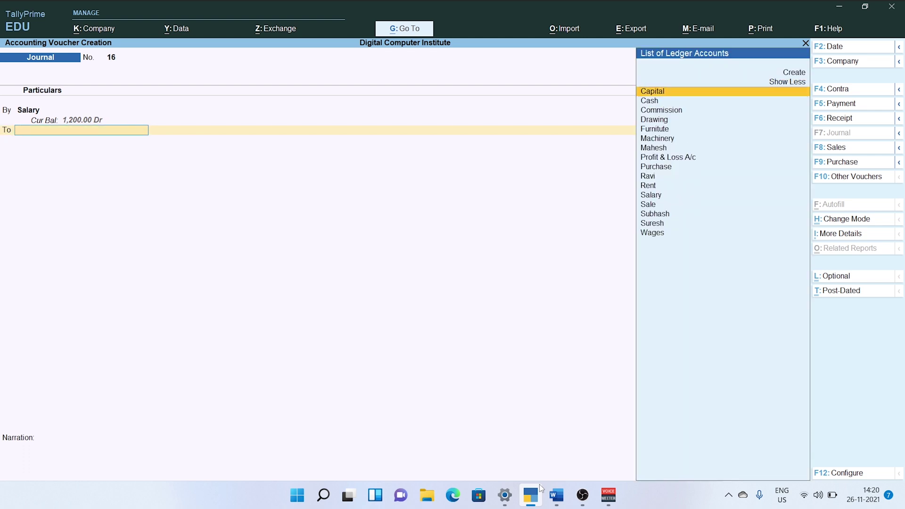
key("Down")
key("Return")
key("Return")
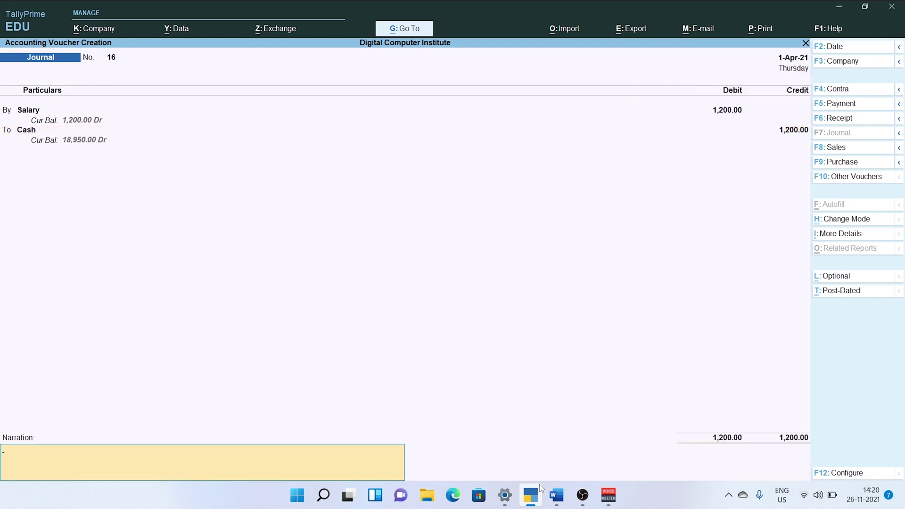
key("Return")
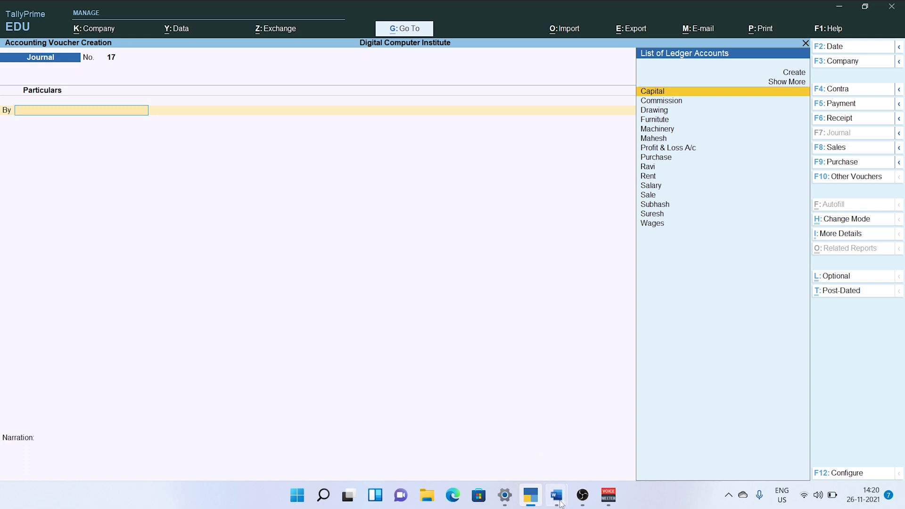
Step: Check transaction 18 in the Word document w, return to TallyPrime and debit Cash with 200 from the expanded ledger list
mouse_move(560, 503)
left_click(488, 438)
scroll(367, 387, "down", 3)
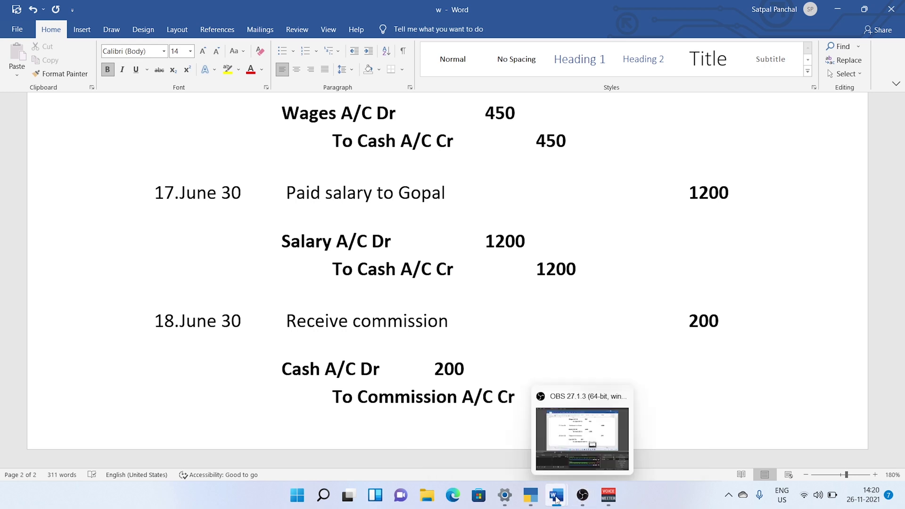
left_click(535, 497)
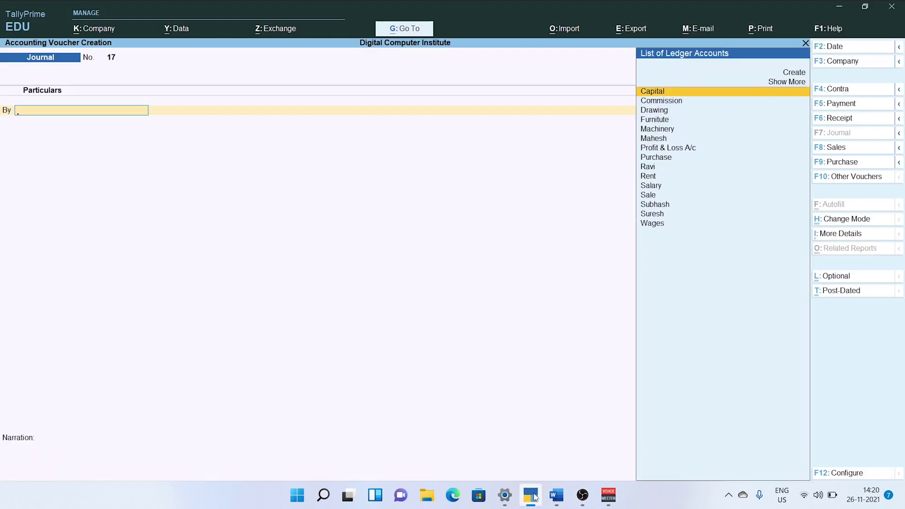
type("Ca")
key("Up")
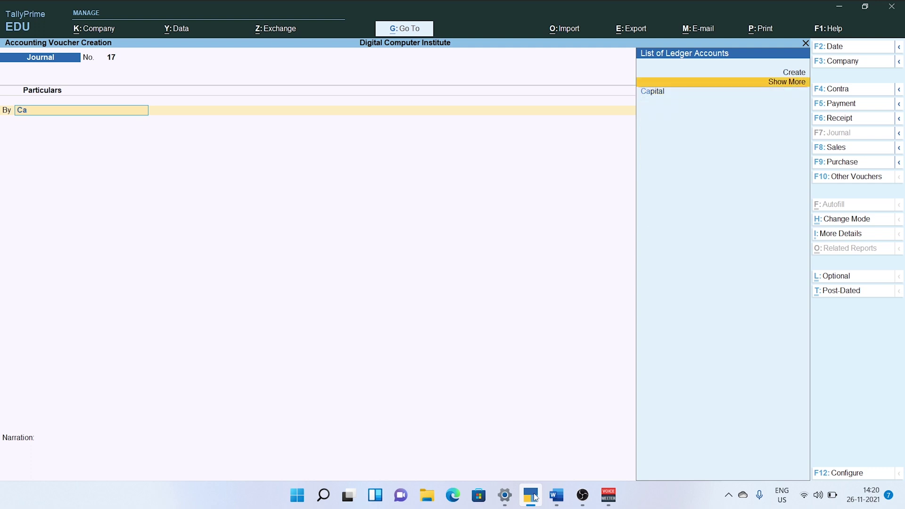
key("Return")
key("Down")
key("Down")
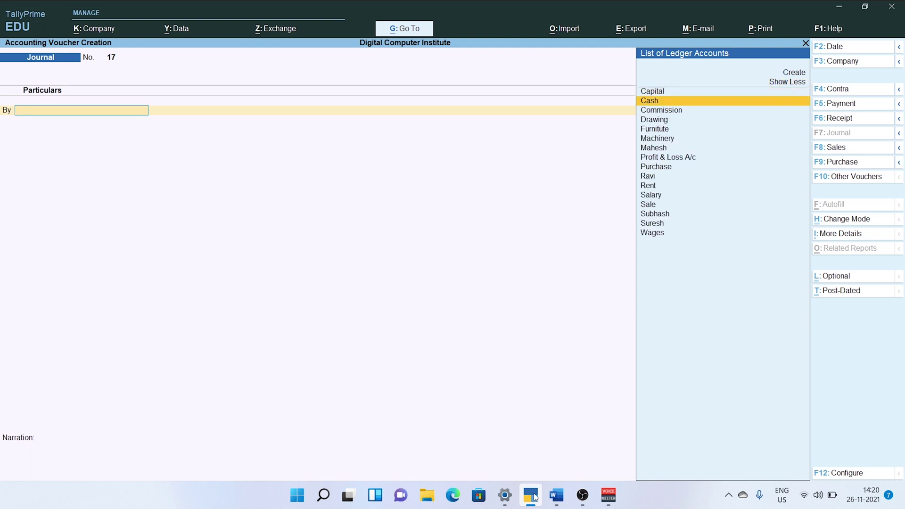
key("Return")
type("200")
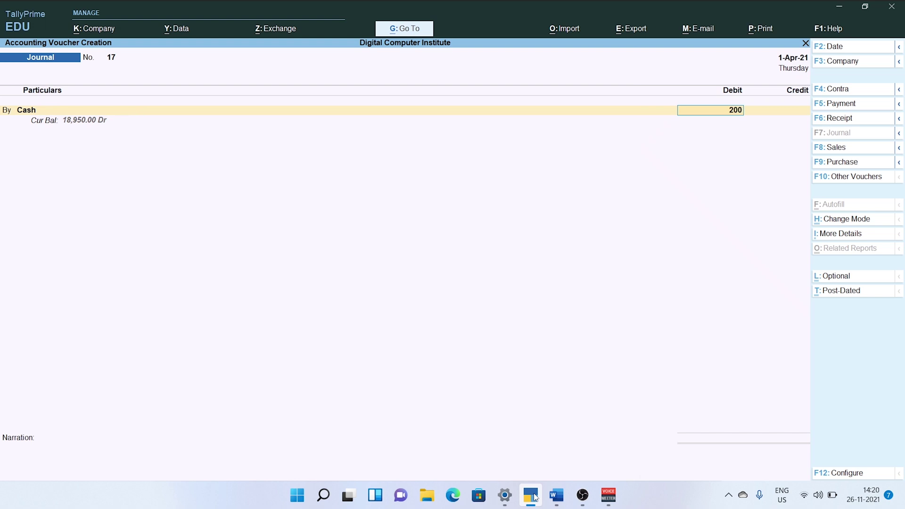
key("Return")
Step: Credit the Commission ledger with 200 and save the voucher without a narration
type("C")
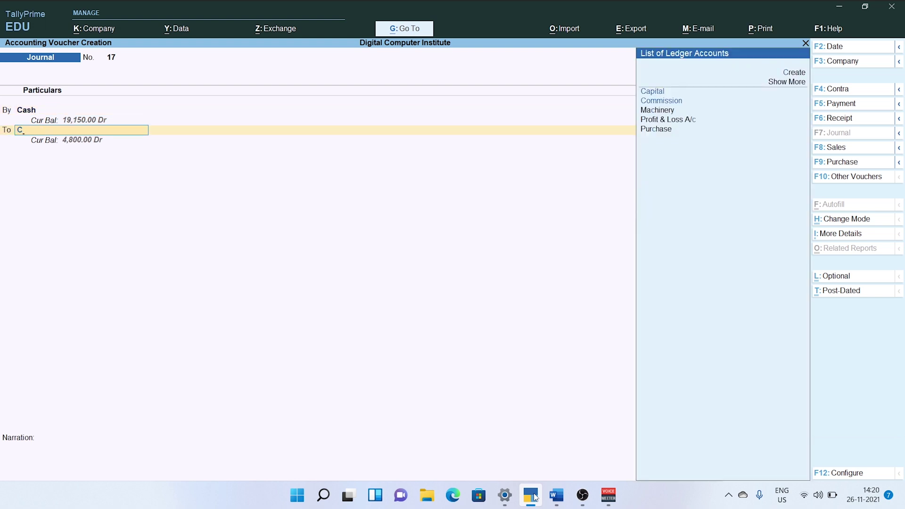
key("Down")
key("Down")
key("Return")
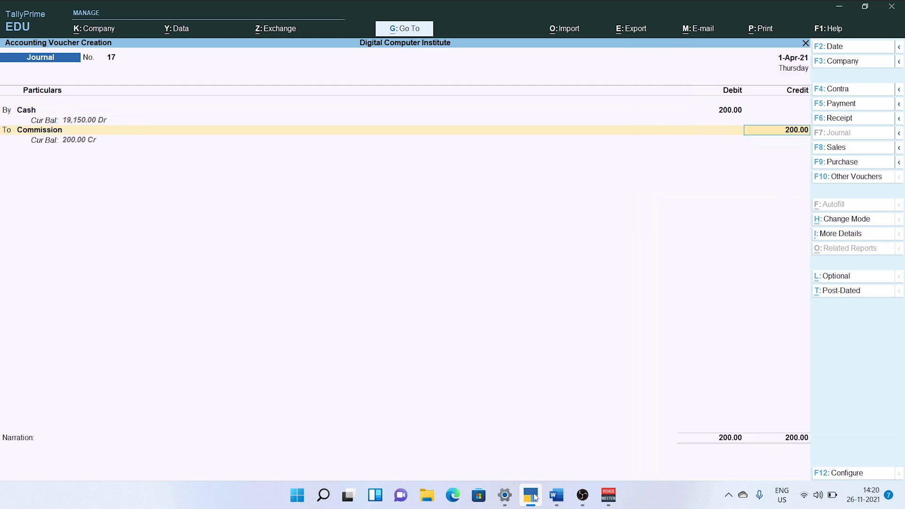
key("Return")
key("Return")
key("Return")
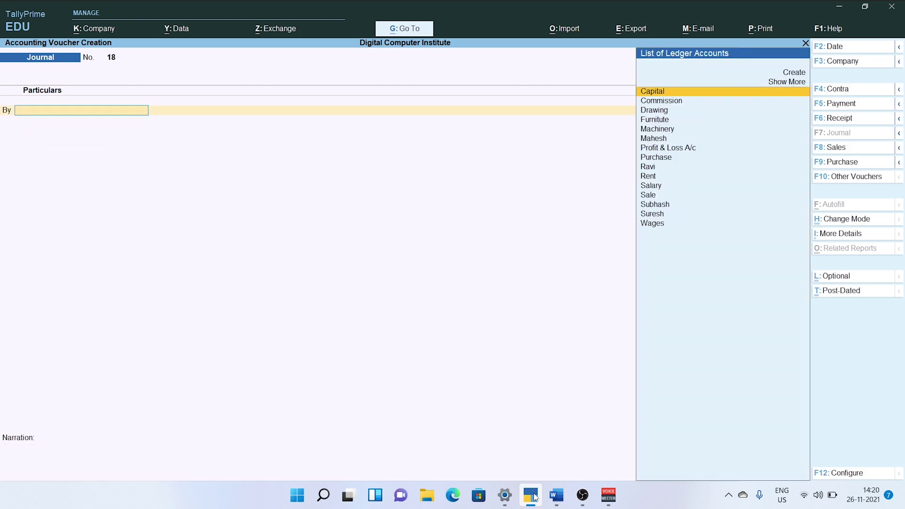
key("Return")
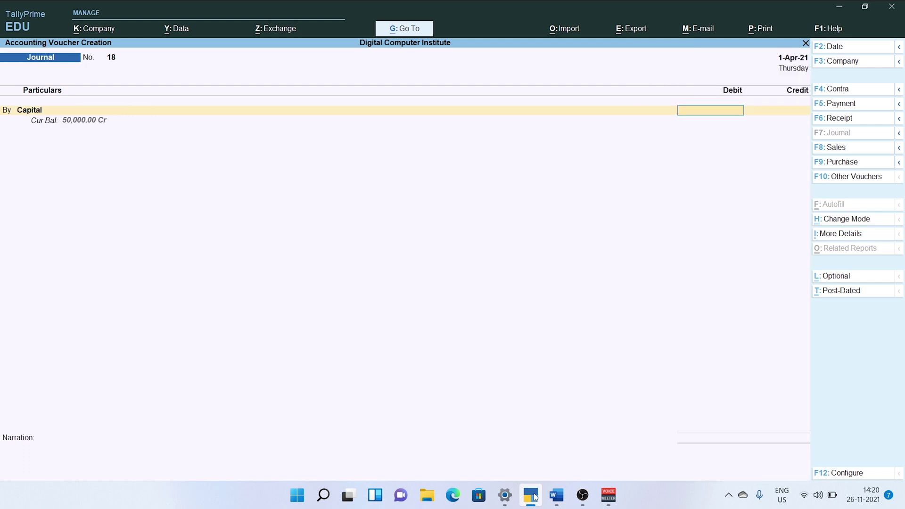
key("Escape")
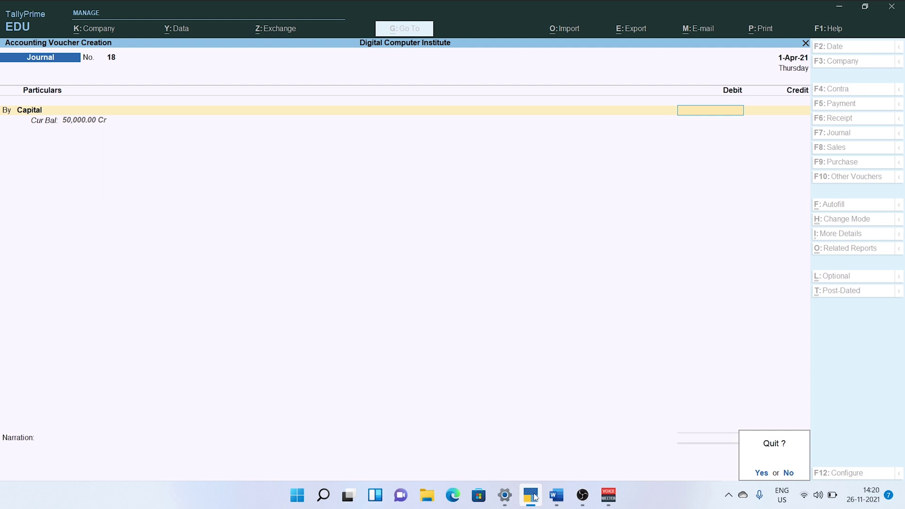
key("y")
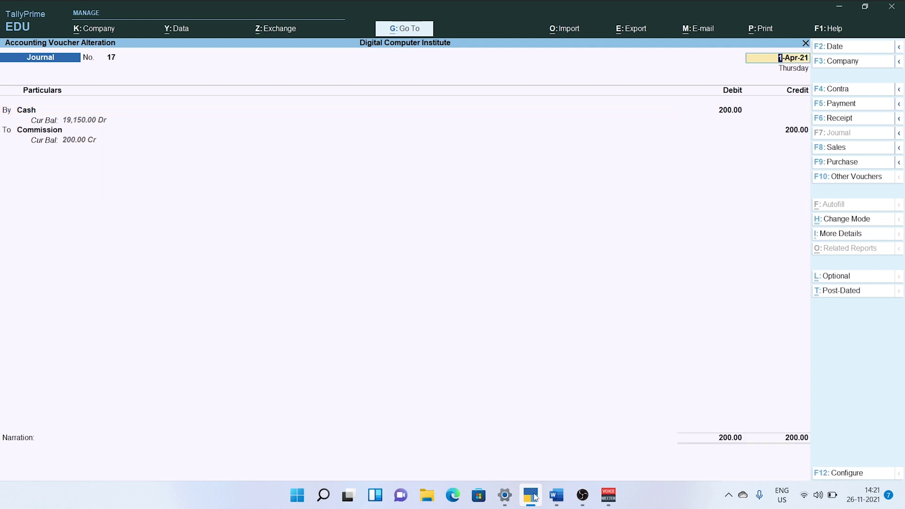
Step: Review the saved journal vouchers in reverse order from No. 17 back to No. 1
key("Page_Up")
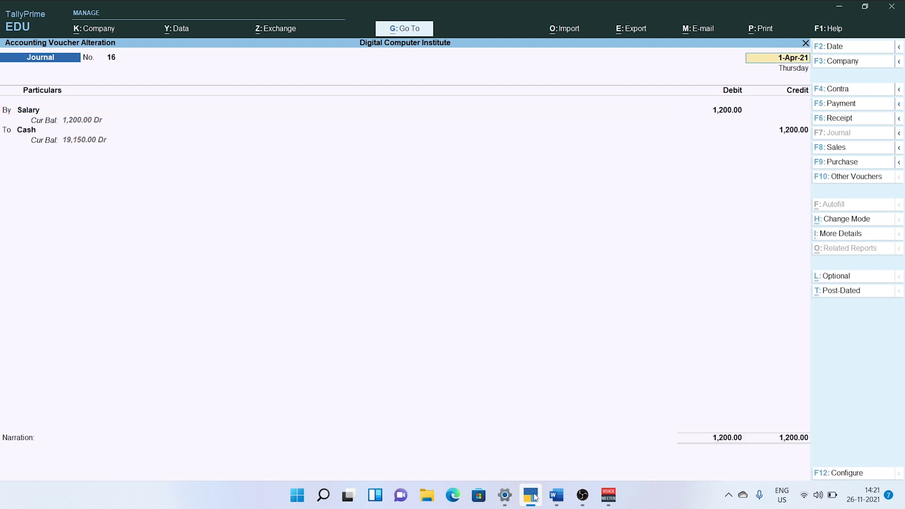
key("Page_Up")
key("Page_Up")
key("Page_Up")
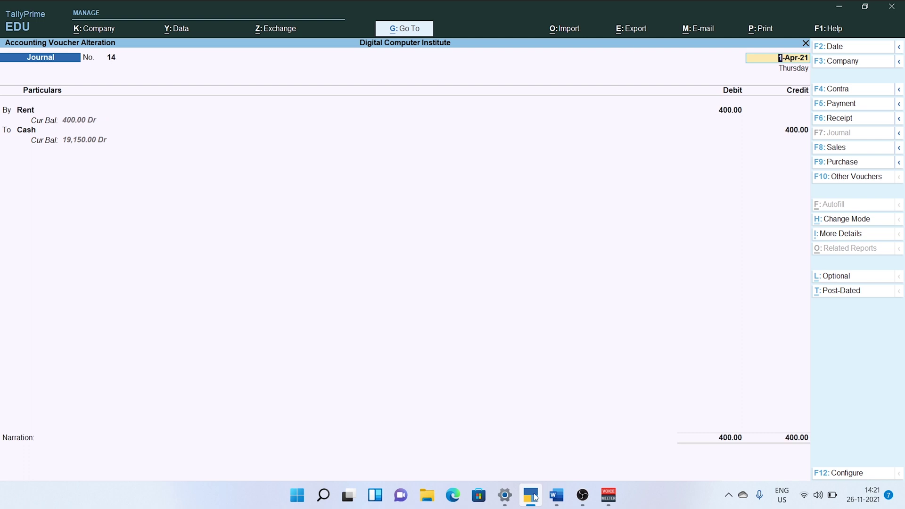
key("Page_Up")
key("Page_Up")
key("Page_Up")
key("Page_Up")
key("Page_Up")
key("Page_Up")
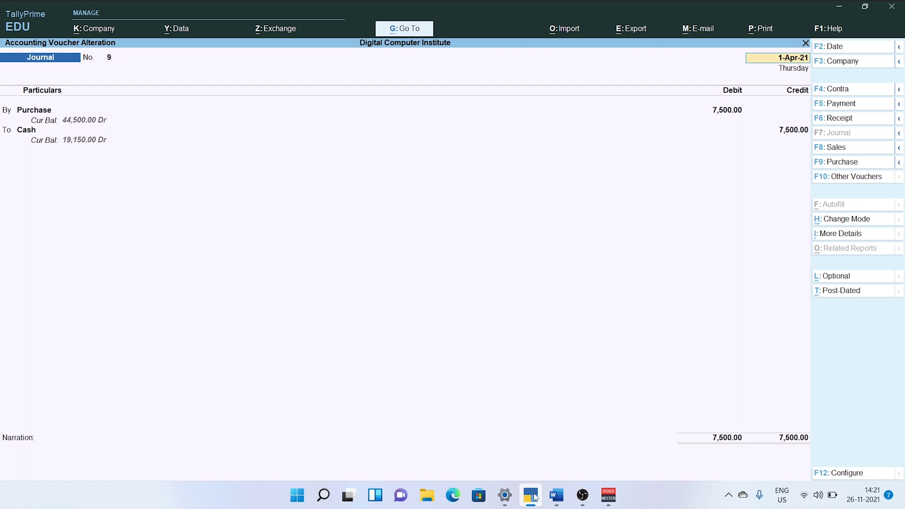
key("Page_Up")
key("Page_Up")
key("Page_Up")
key("Page_Up")
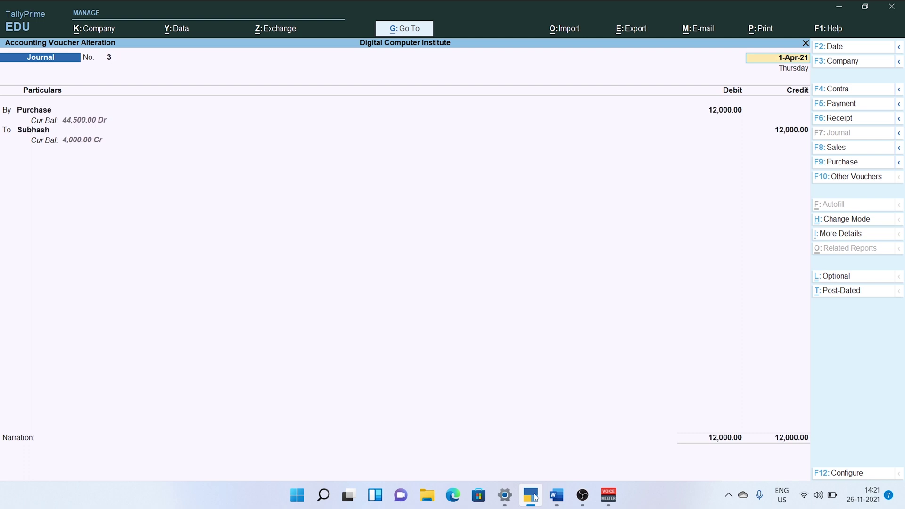
key("Page_Up")
key("Page_Up")
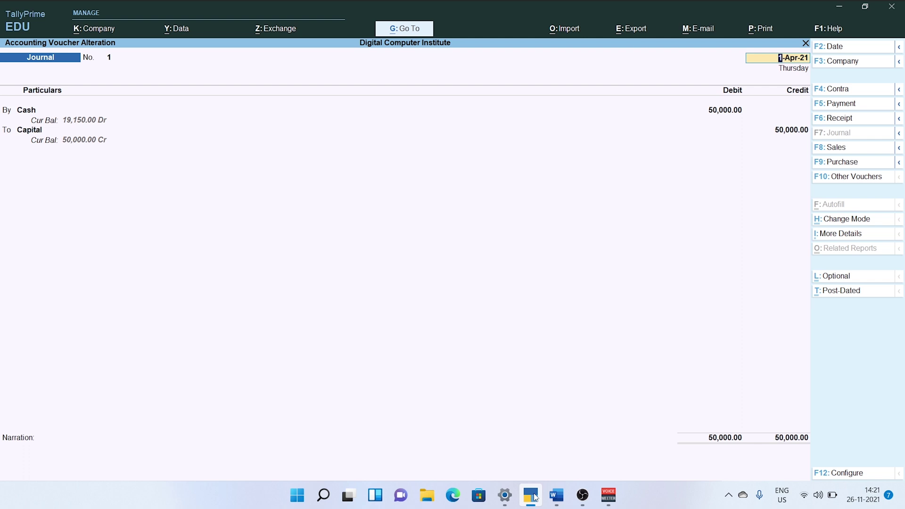
Step: Review the saved journal vouchers one by one in forward order from No. 1 to No. 13
key("Page_Down")
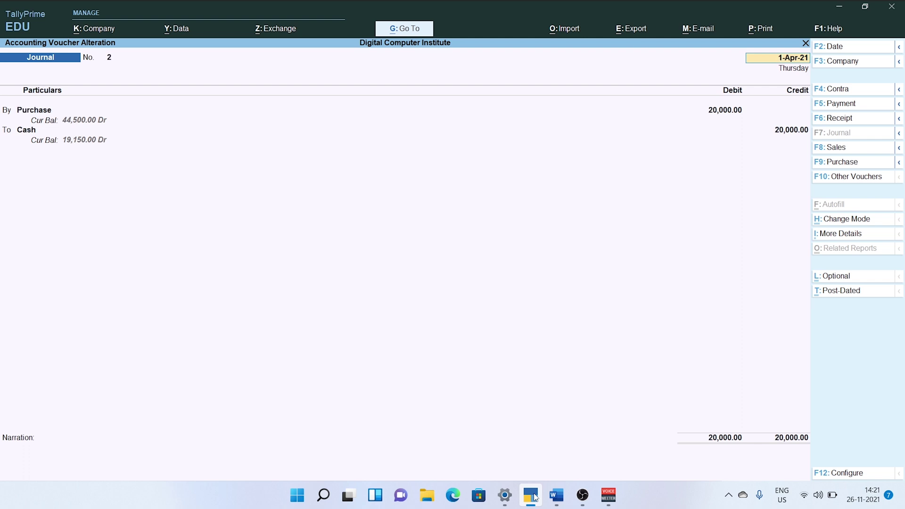
key("Page_Down")
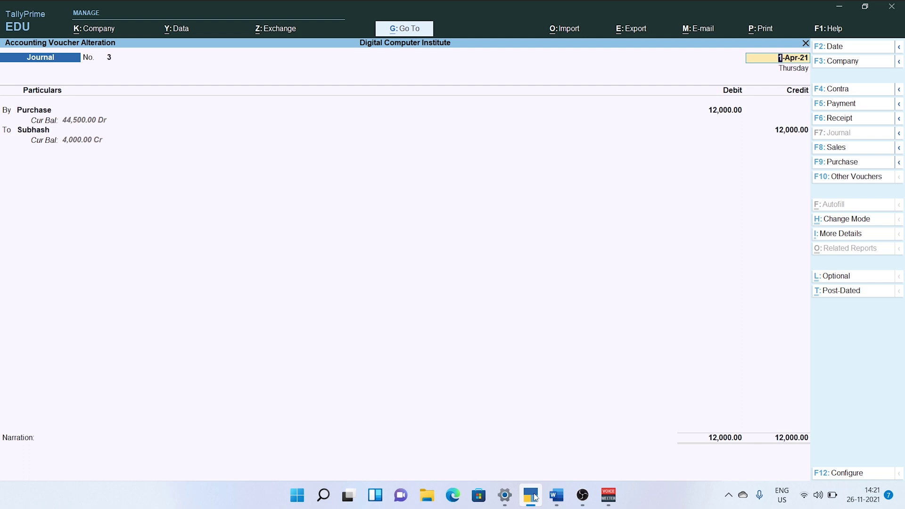
key("Page_Down")
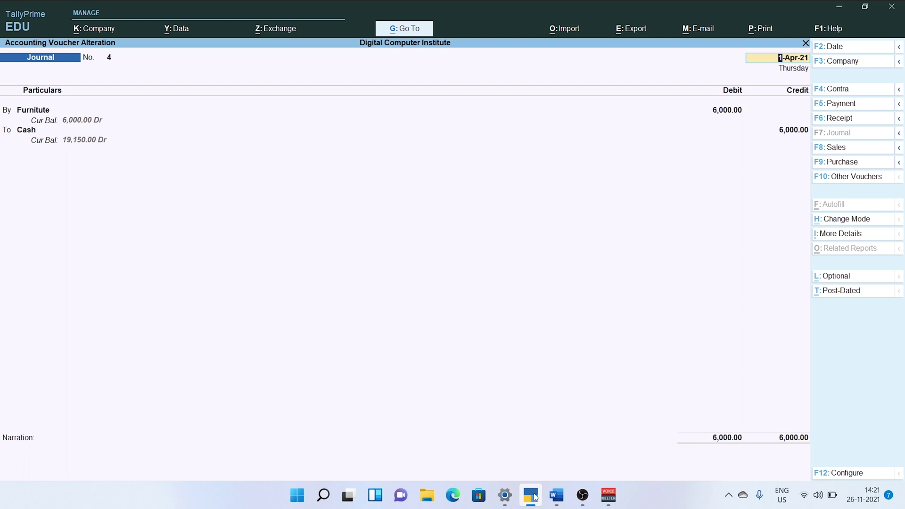
key("Page_Down")
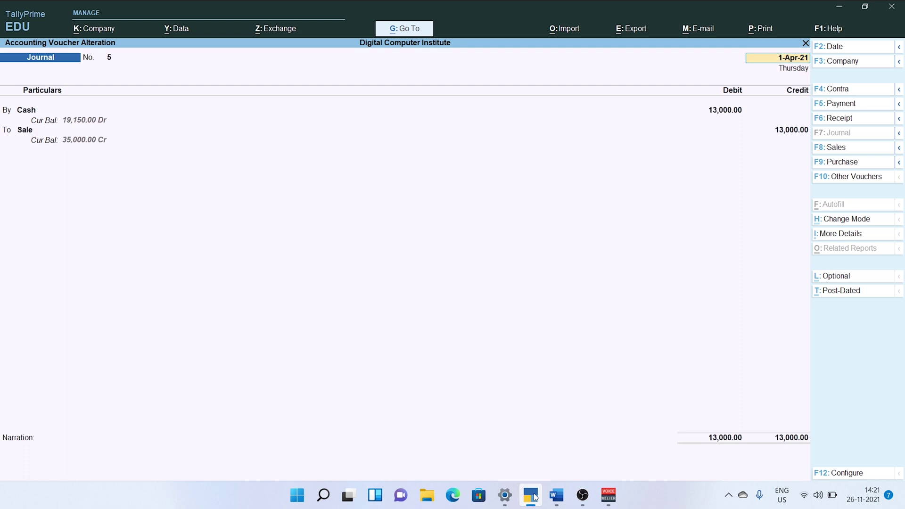
key("Page_Down")
key("Page_Down")
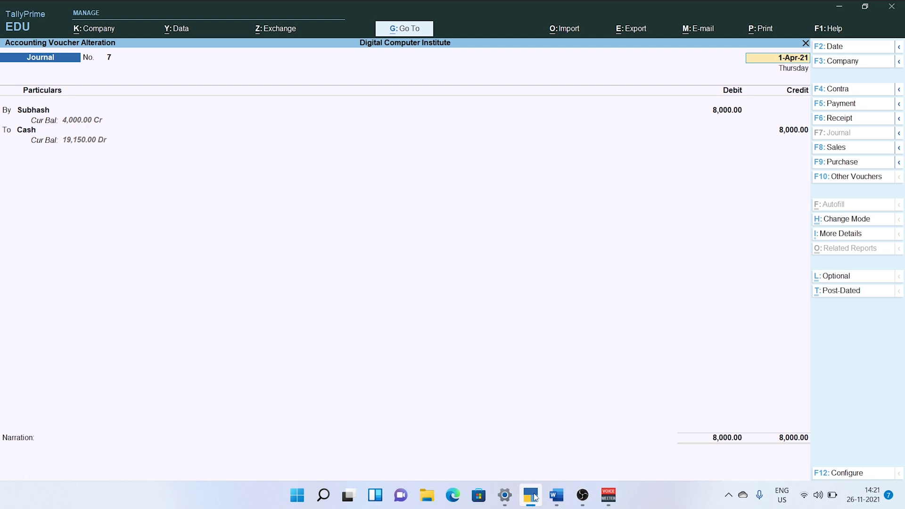
key("Page_Down")
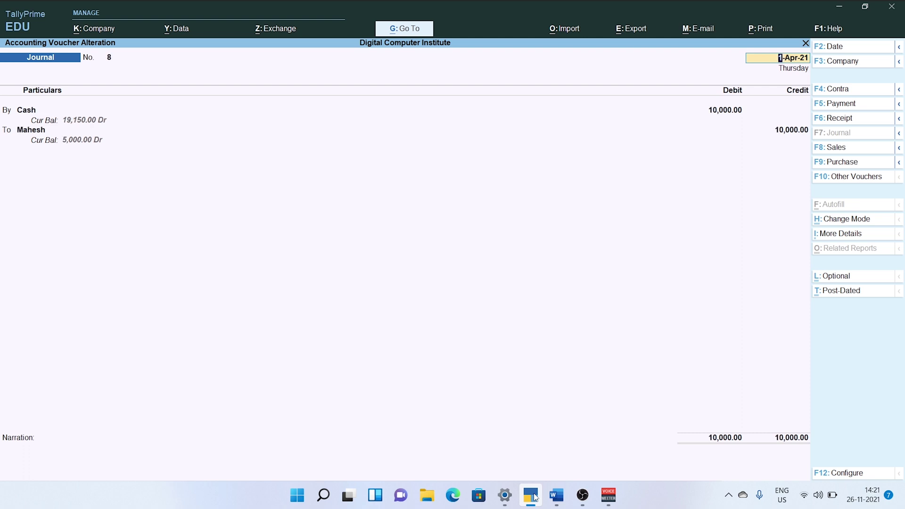
key("Page_Down")
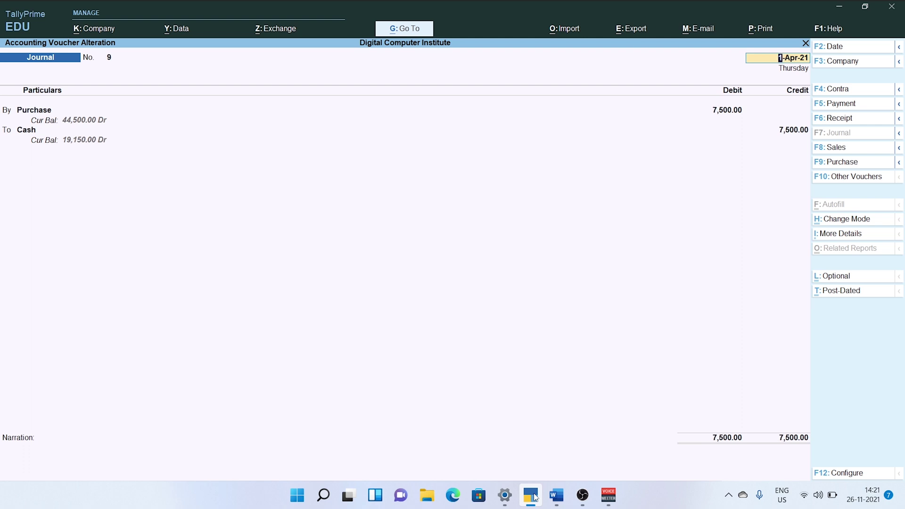
key("Page_Down")
key("Page_Down")
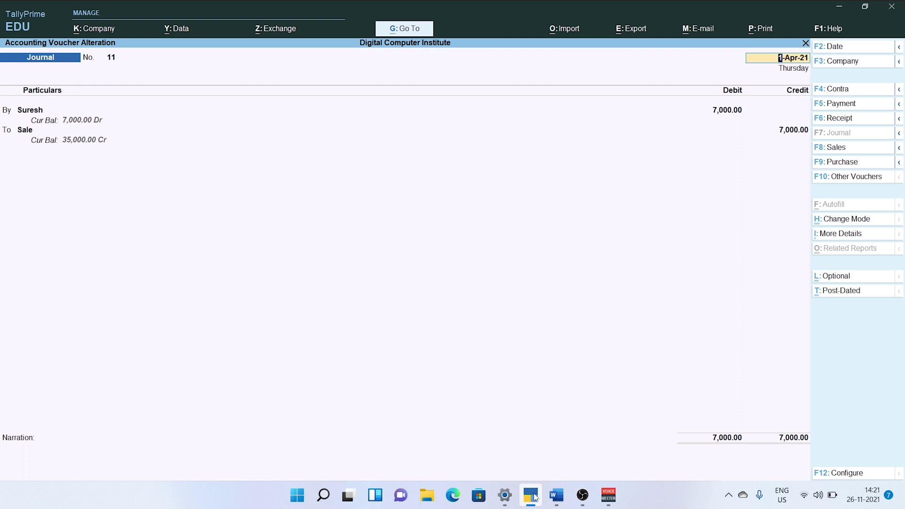
key("Page_Down")
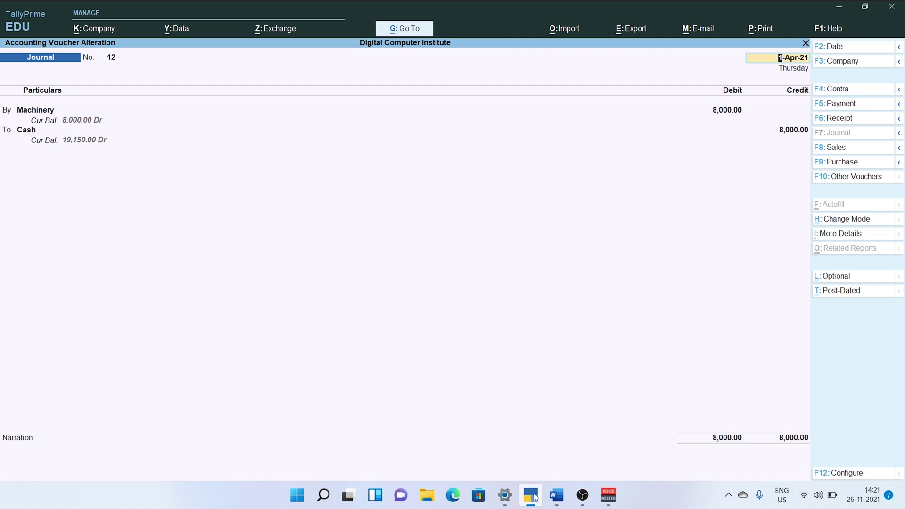
key("Page_Down")
Step: Go back to voucher No. 7 and recheck the entries from there up to No. 12
key("Page_Up")
key("Page_Up")
key("Page_Up")
key("Page_Up")
key("Page_Up")
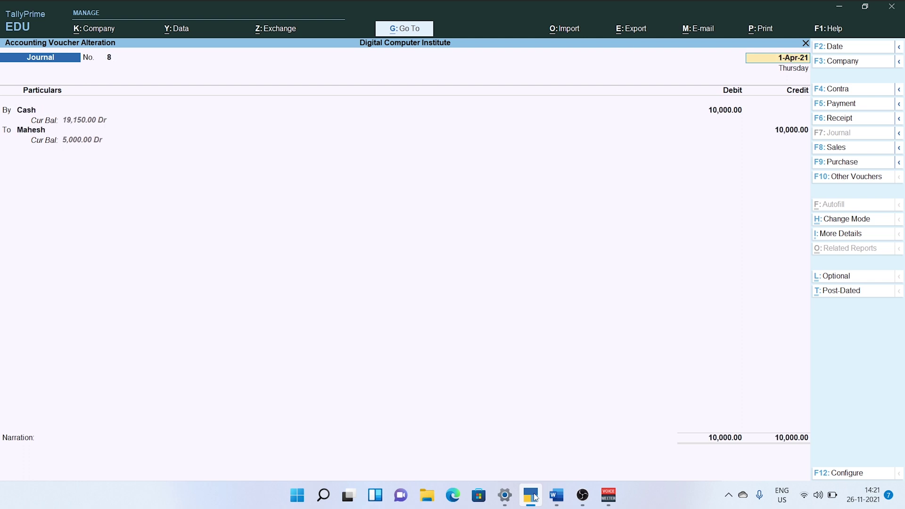
key("Page_Up")
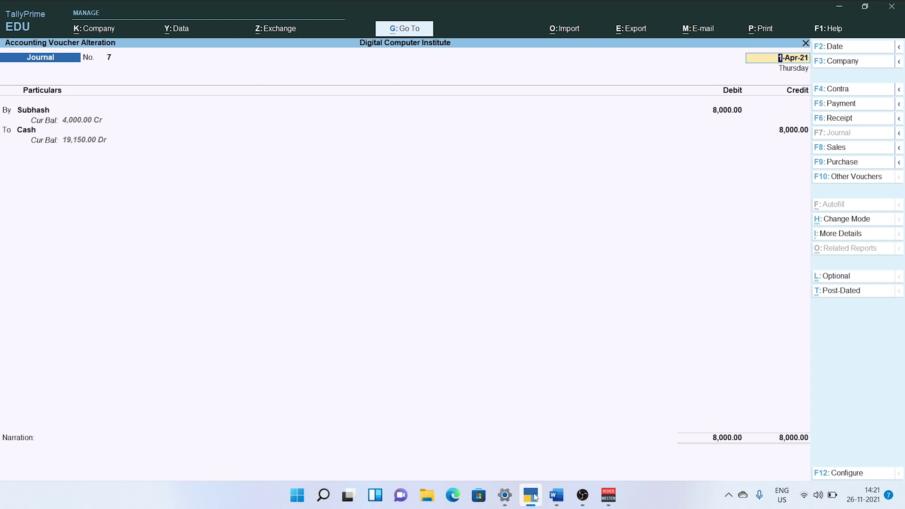
key("Page_Down")
key("Page_Down")
key("Page_Down")
key("Page_Down")
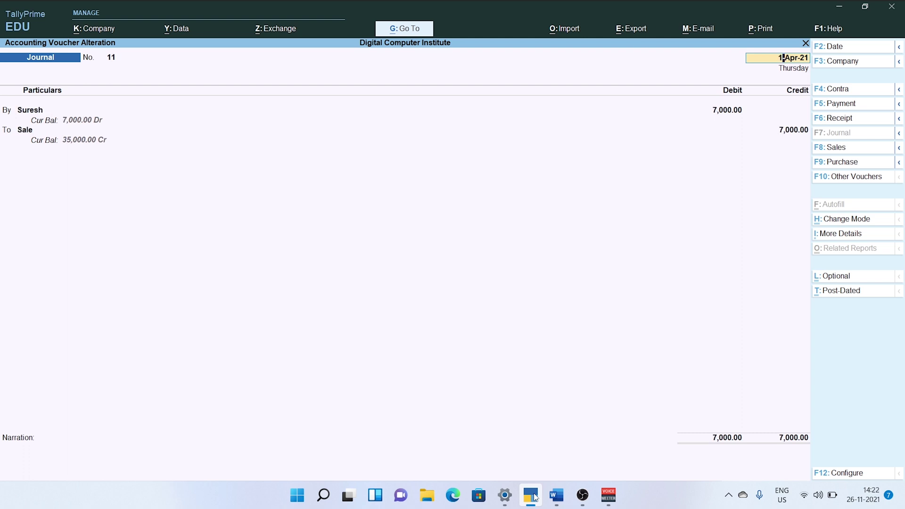
key("Page_Up")
key("Page_Down")
key("Page_Down")
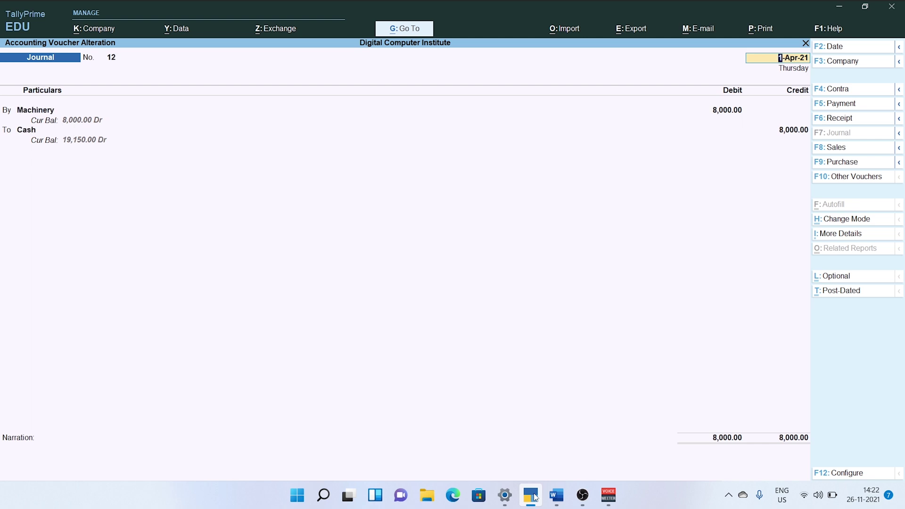
Step: Review the remaining saved journal vouchers after No. 12 up to No. 17
key("Page_Down")
key("Page_Down")
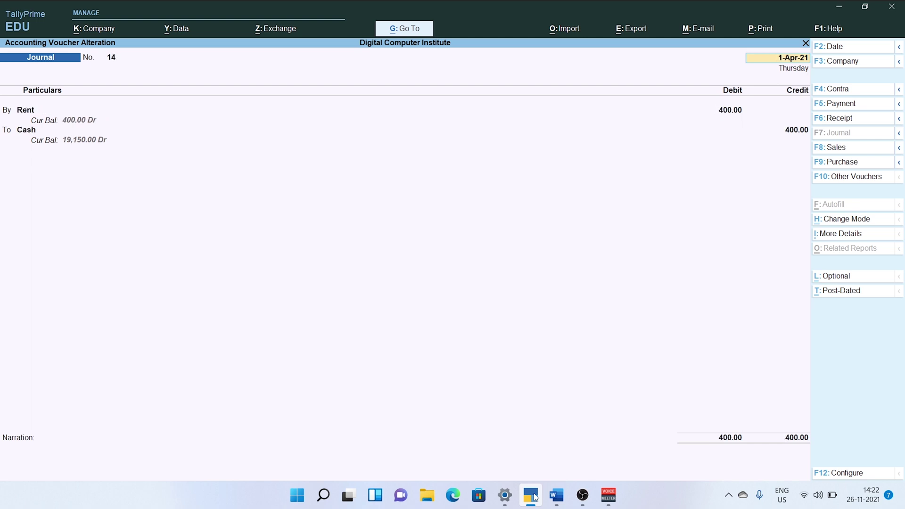
key("Page_Down")
key("Page_Down")
key("Page_Down")
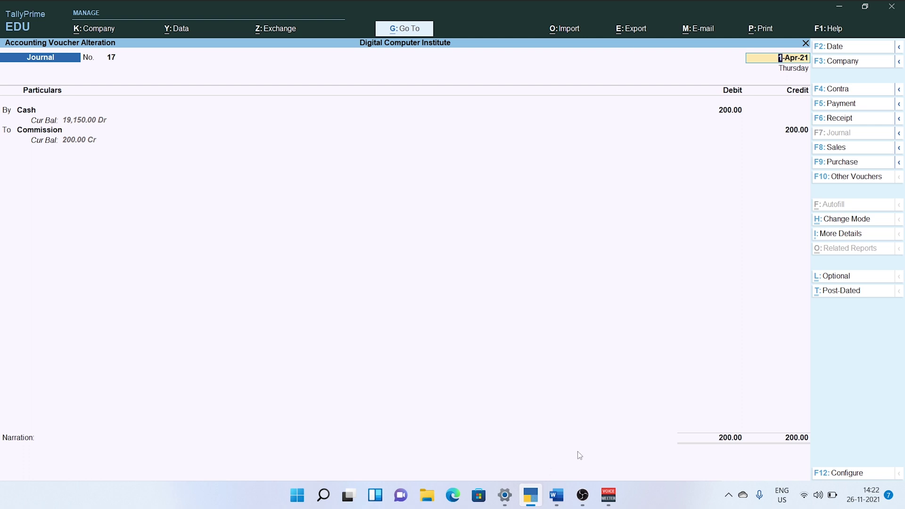
Step: Locate and highlight the journal lines of transaction 11 (June 18 cash sale) in the Word document w, and return to TallyPrime
left_click(558, 496)
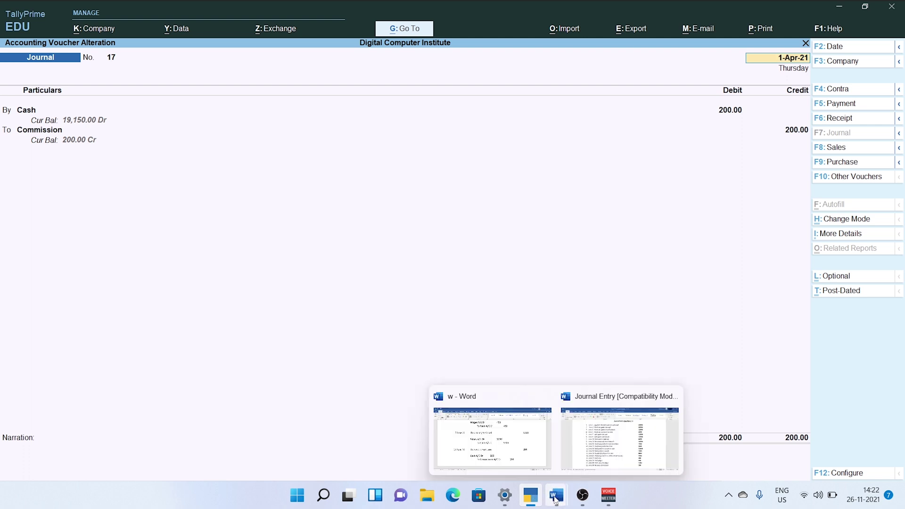
left_click(519, 424)
scroll(462, 327, "up", 5)
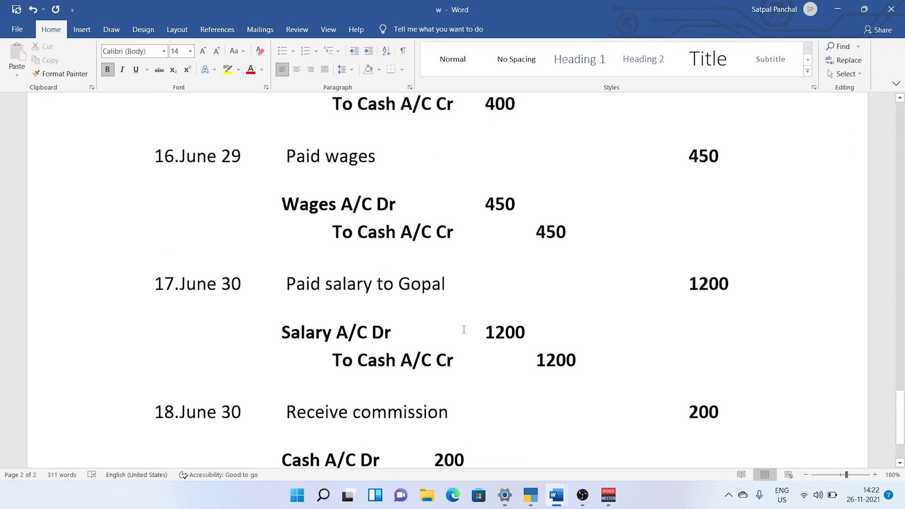
scroll(463, 329, "up", 8)
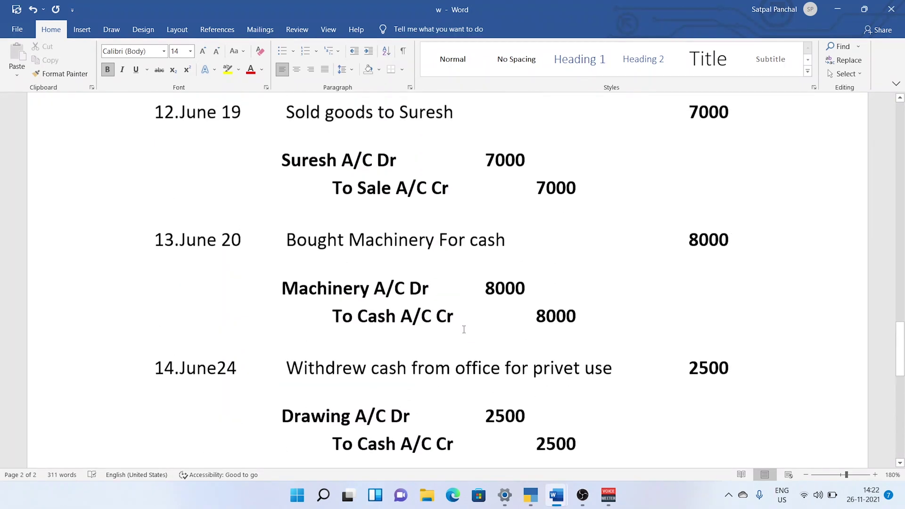
scroll(458, 317, "up", 3)
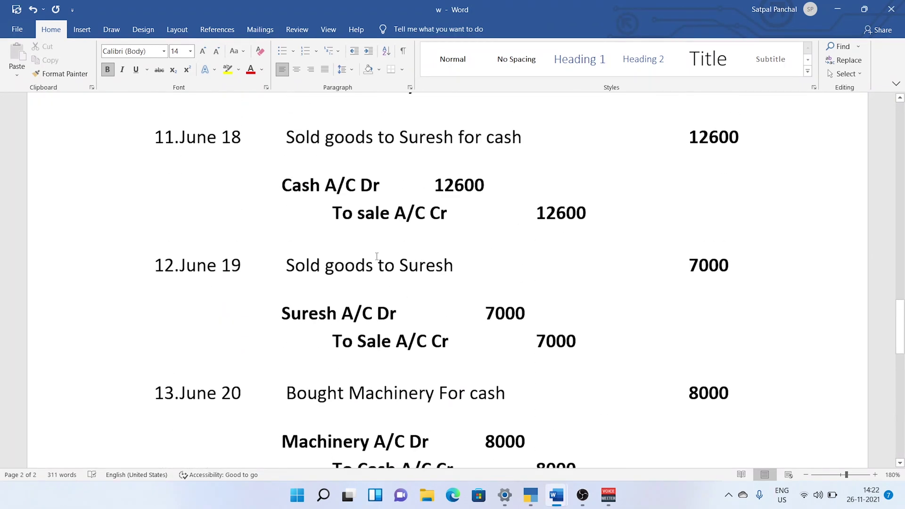
left_click_drag(592, 219, 267, 192)
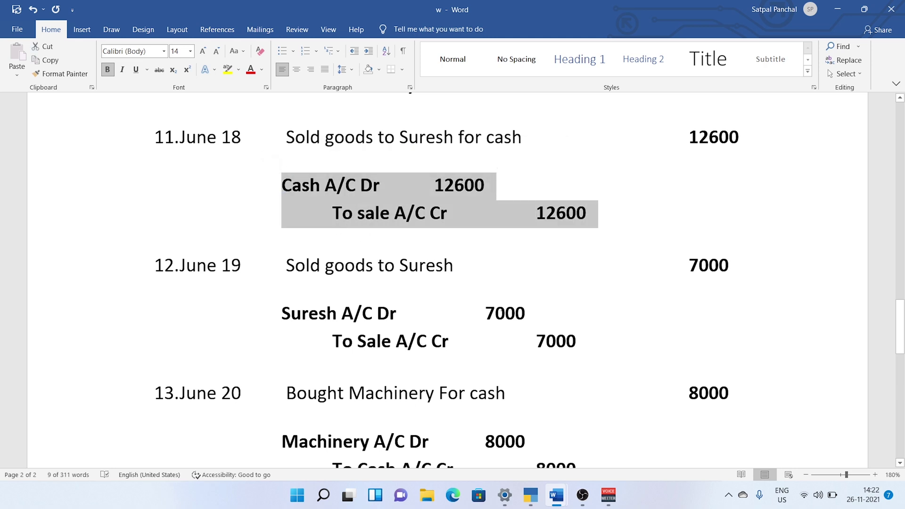
scroll(574, 396, "up", 3)
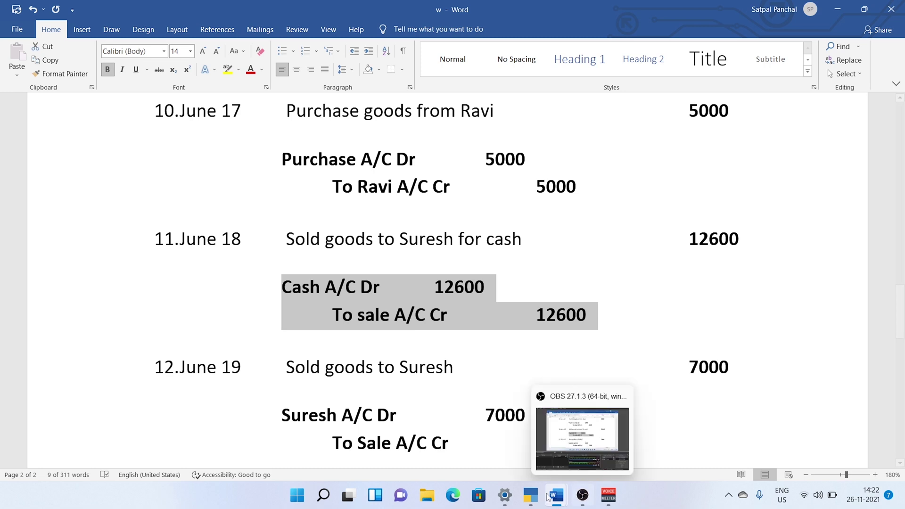
left_click(531, 495)
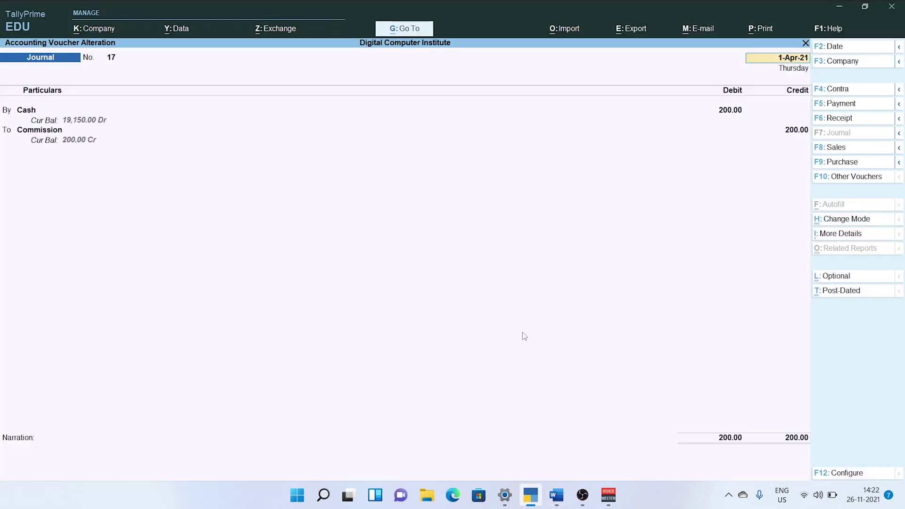
Step: Search the saved vouchers from No. 17 back to No. 1 for the 12600 cash sale entry
key("Page_Up")
key("Page_Up")
key("Page_Up")
key("Page_Up")
key("Page_Up")
key("Page_Up")
key("Page_Up")
key("Page_Up")
key("Page_Up")
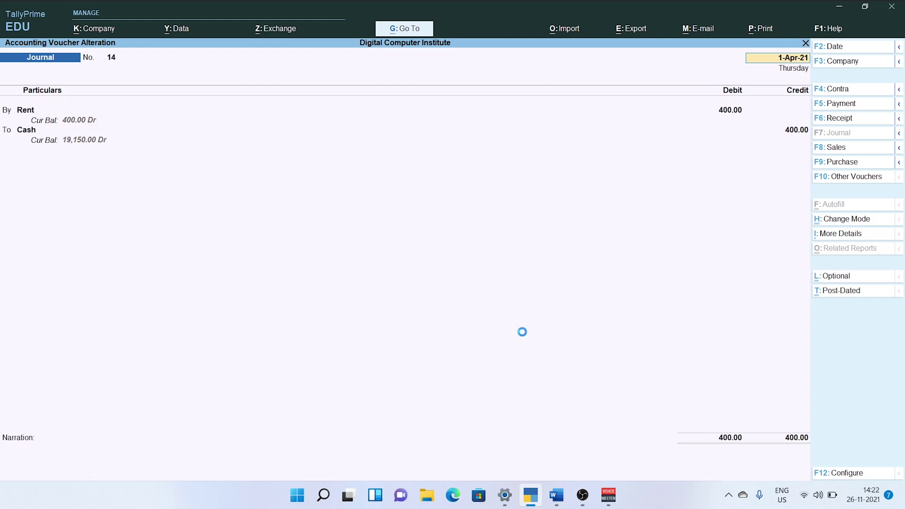
key("Page_Up")
key("Page_Up")
key("Page_Up")
key("Page_Up")
key("Page_Up")
key("Page_Up")
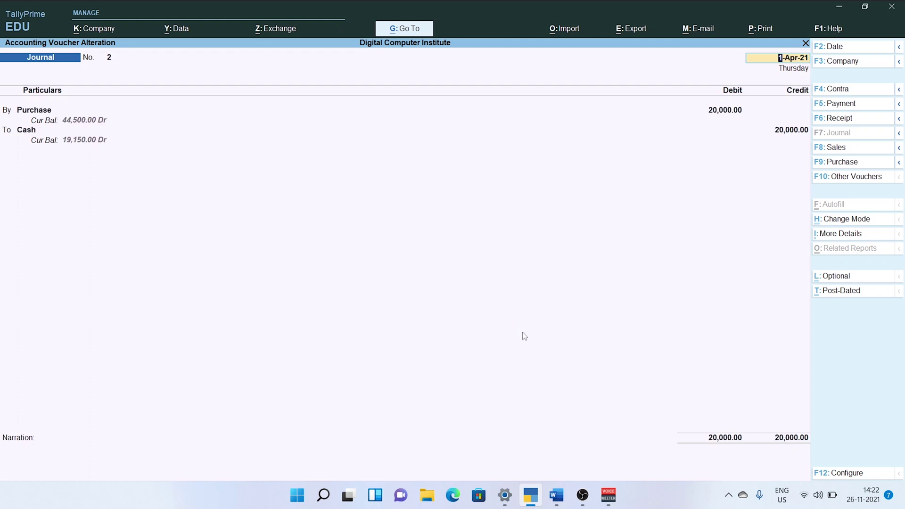
key("Page_Up")
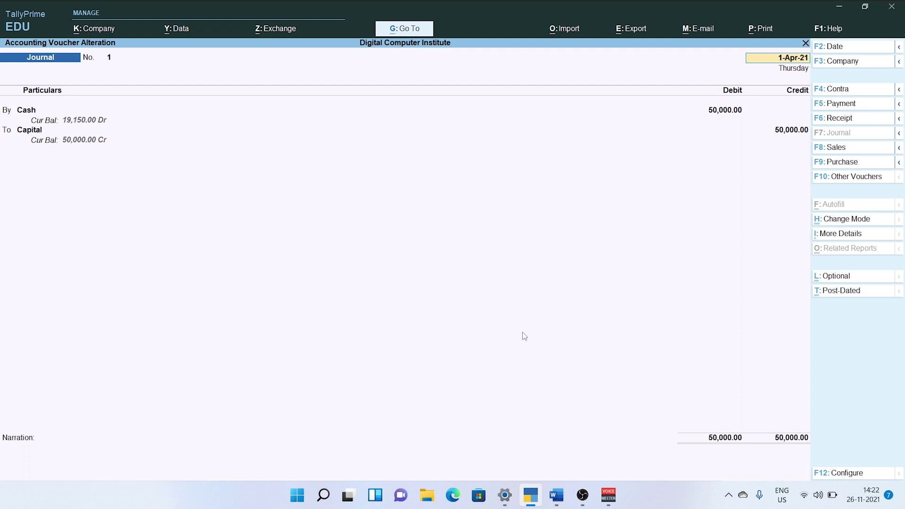
Step: Check the saved vouchers forward from No. 1 and continue past the last one to a blank new journal voucher
key("Page_Down")
key("Page_Down")
key("Page_Down")
key("Page_Down")
key("Page_Down")
key("Page_Down")
key("Page_Down")
key("Page_Down")
key("Page_Down")
key("Page_Down")
key("Page_Down")
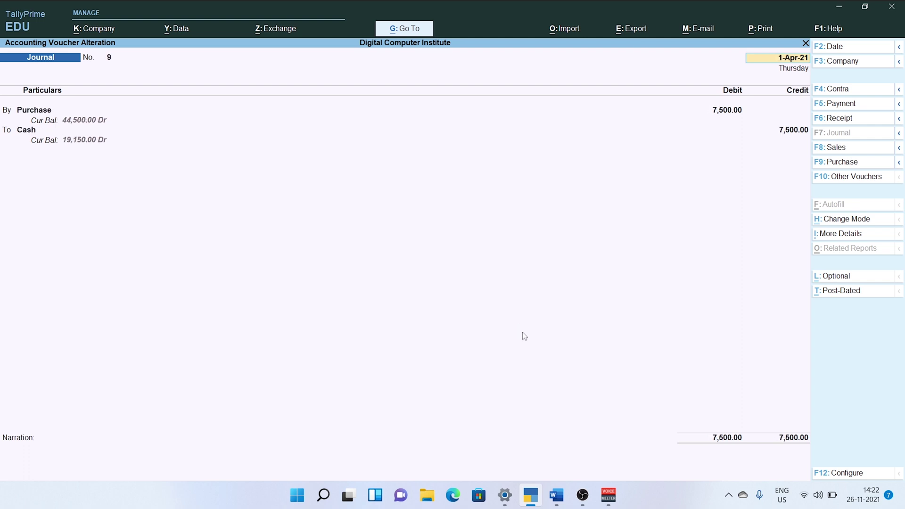
key("Page_Down")
key("Page_Down")
key("Page_Down")
key("Page_Down")
key("Page_Down")
key("Page_Down")
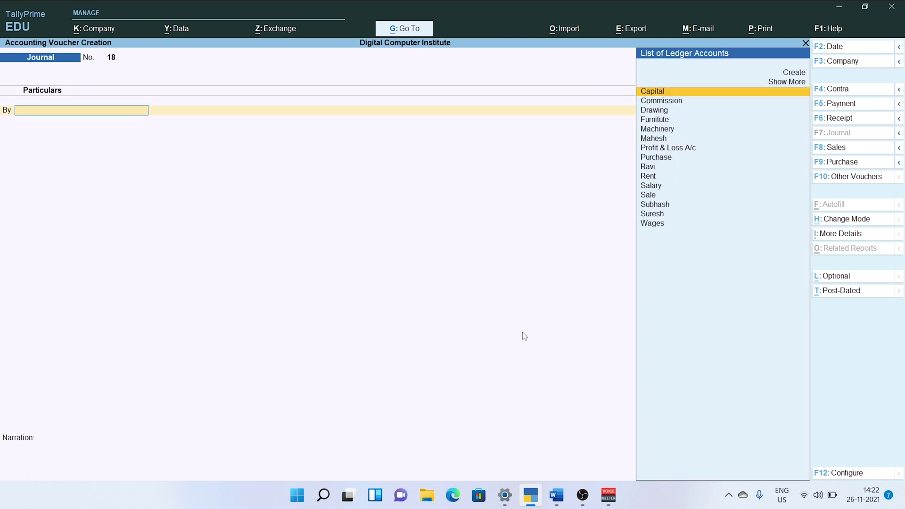
Step: Start journal voucher No. 18 by debiting the Cash ledger with 12,600
type("Ca")
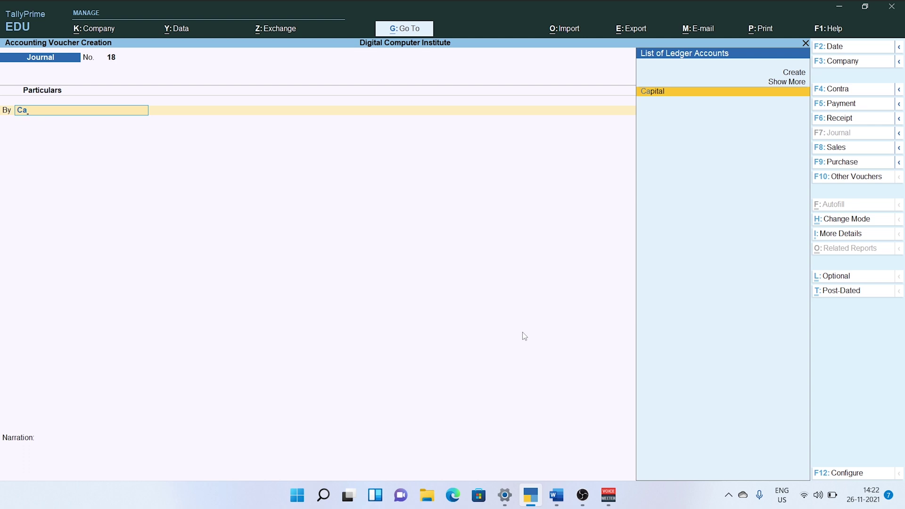
key("Up")
key("Return")
key("Down")
key("Down")
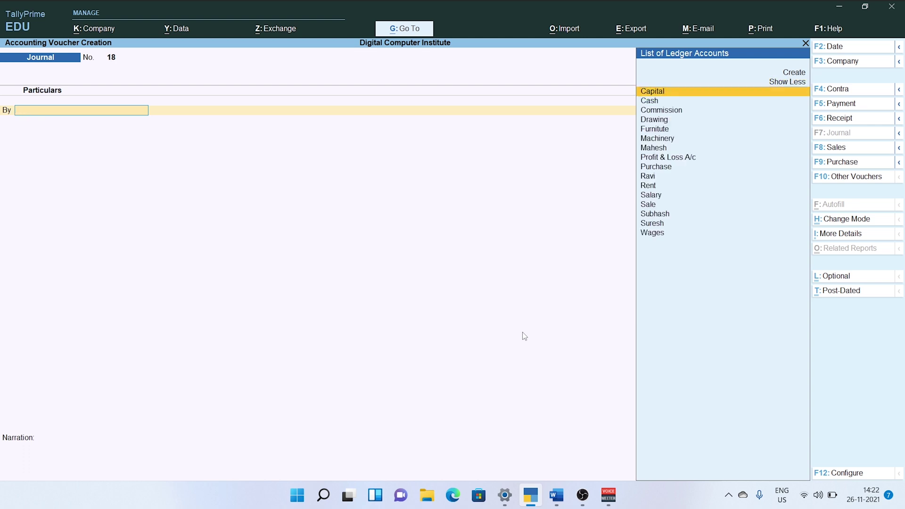
key("Return")
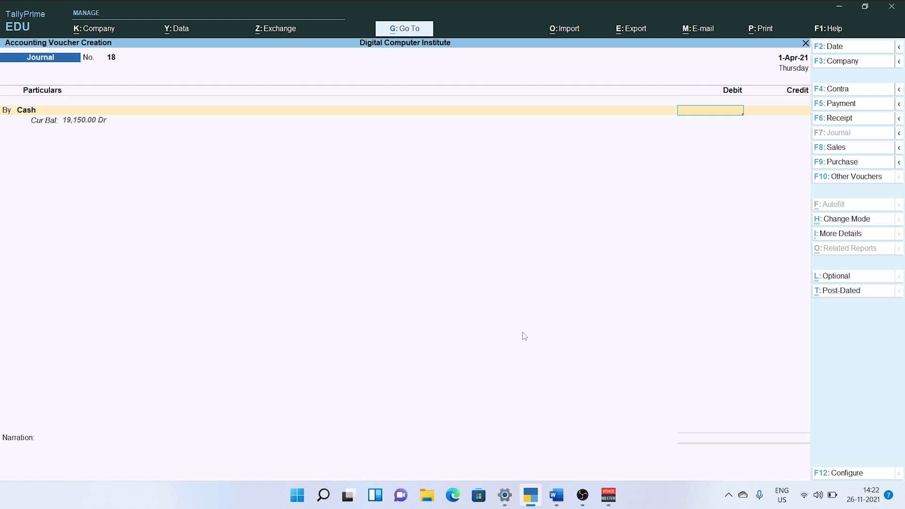
type("12800")
key("Return")
Step: Credit the Sale ledger with 12,600, leave the inventory allocation empty, and save journal voucher No. 18
type("Sa")
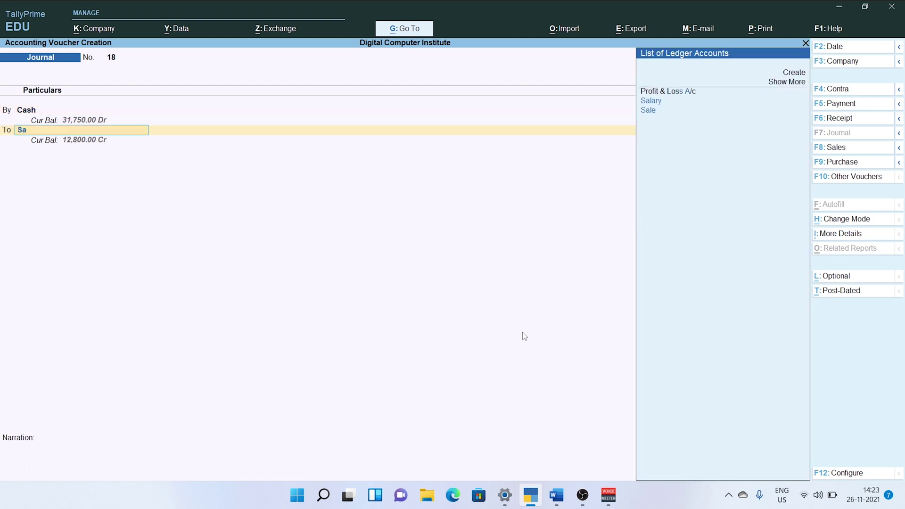
key("Down")
key("Return")
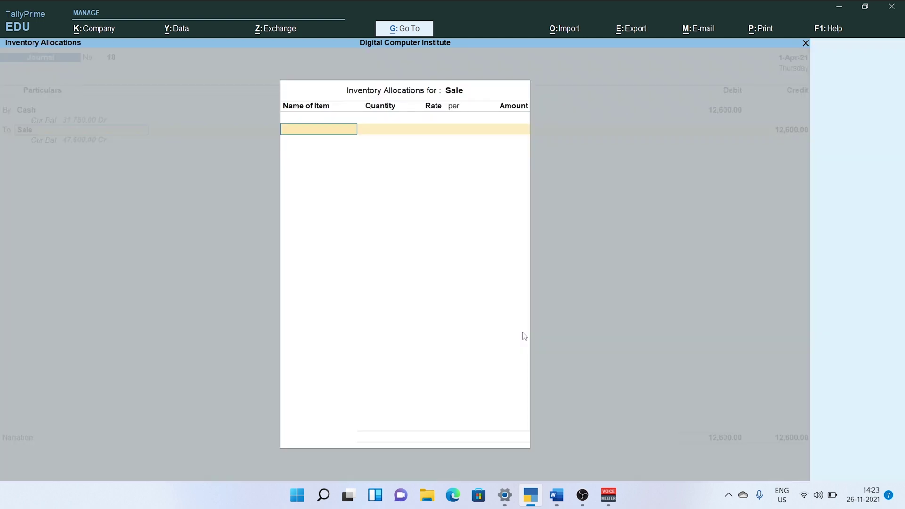
key("Return")
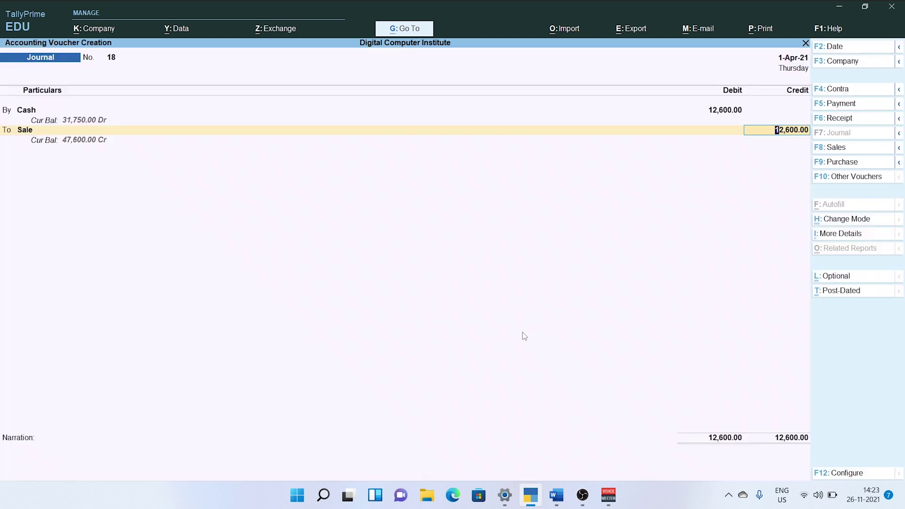
key("Return")
key("Return")
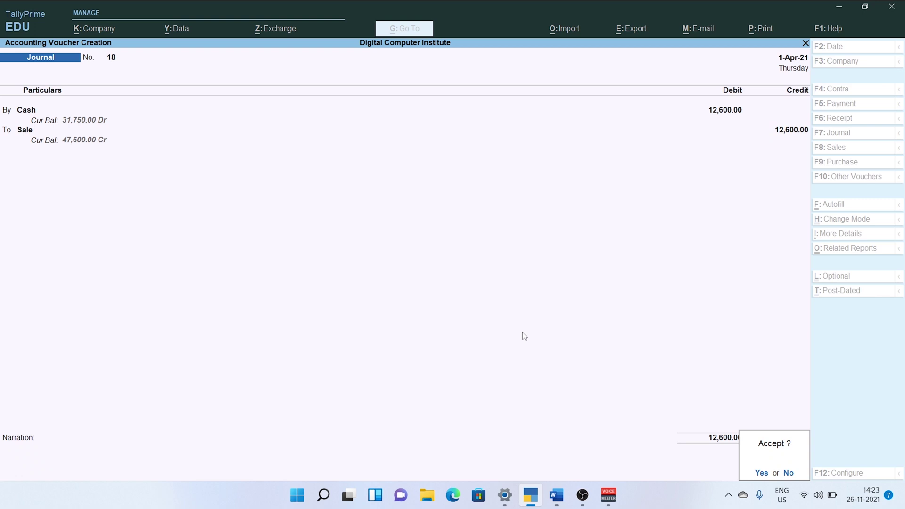
key("y")
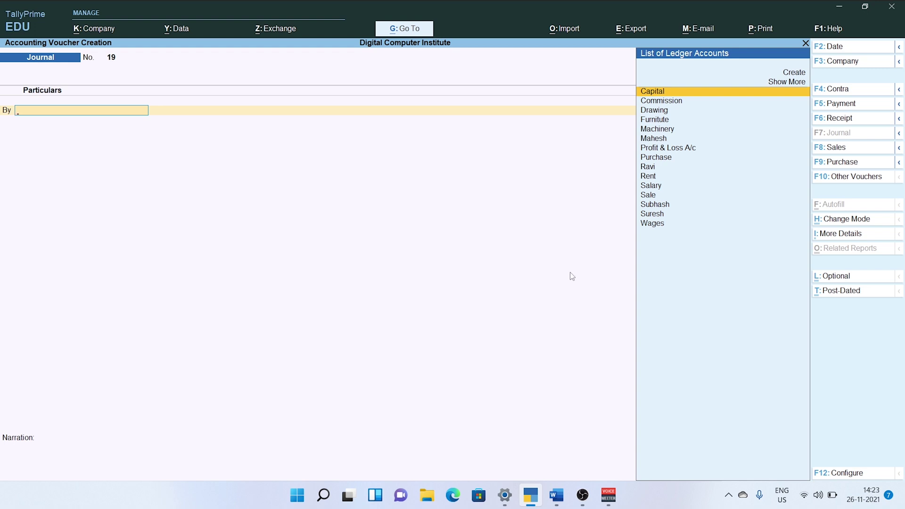
Step: Look back through the saved journal vouchers to No. 8 and return to the Gateway of Tally
type("b")
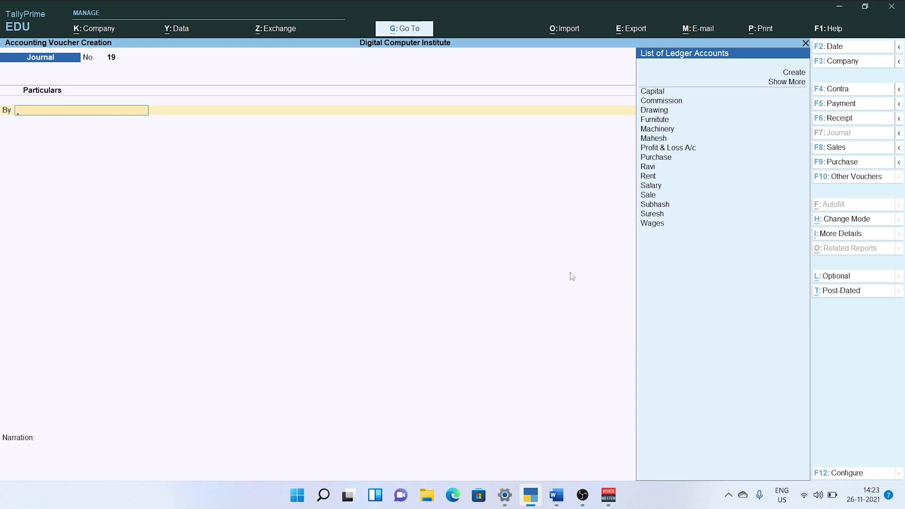
key("Escape")
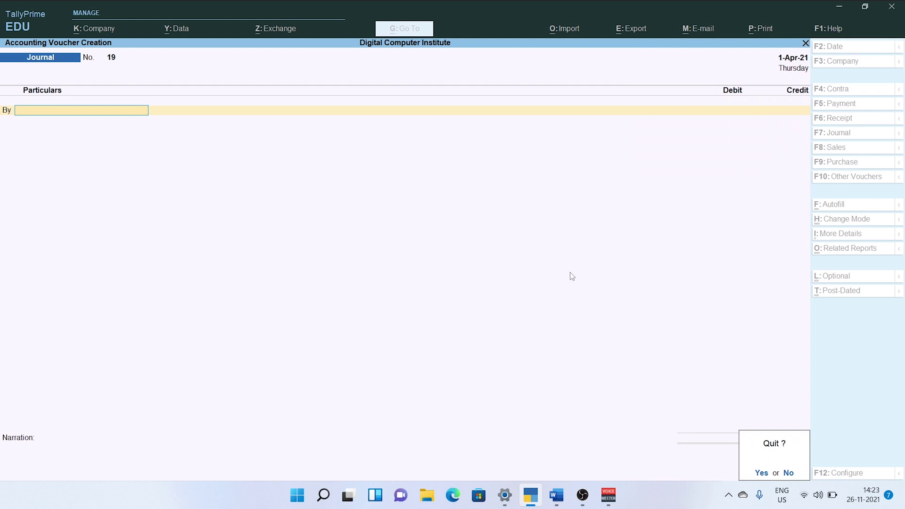
key("Page_Up")
key("Page_Up")
key("Page_Up")
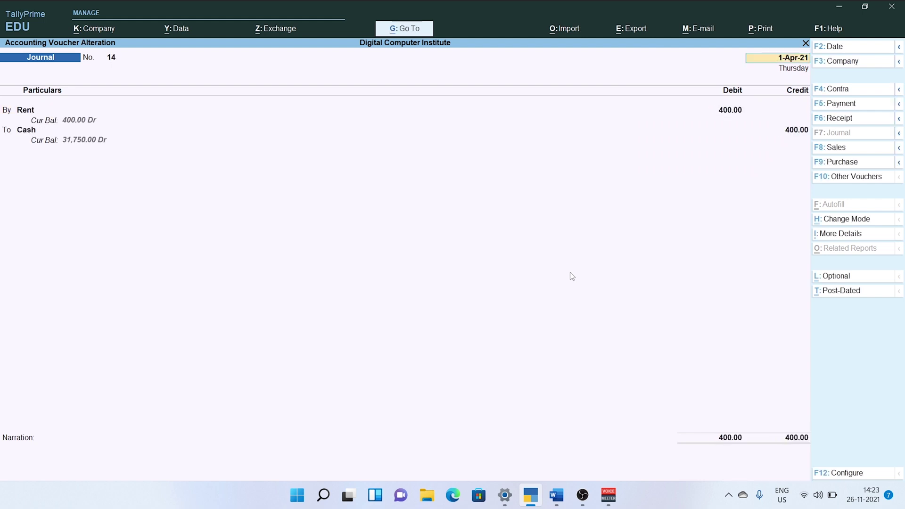
key("Page_Up")
key("Page_Up")
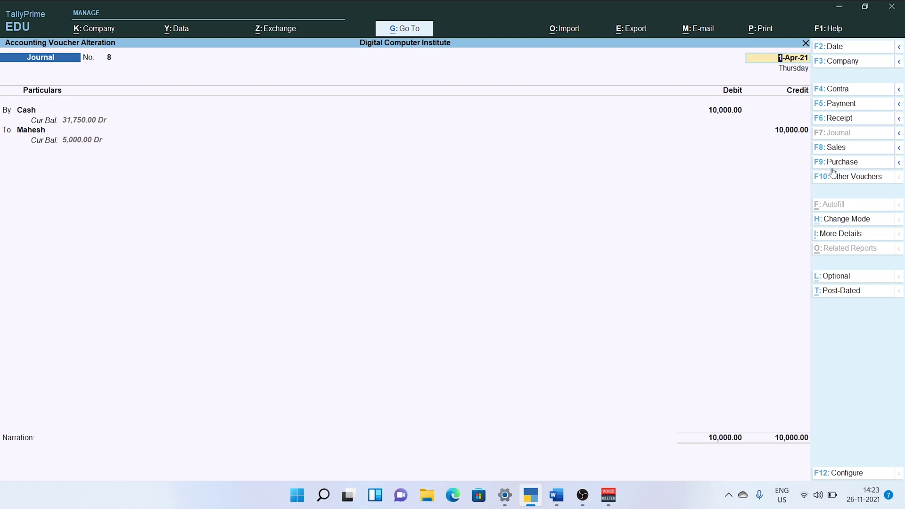
key("Escape")
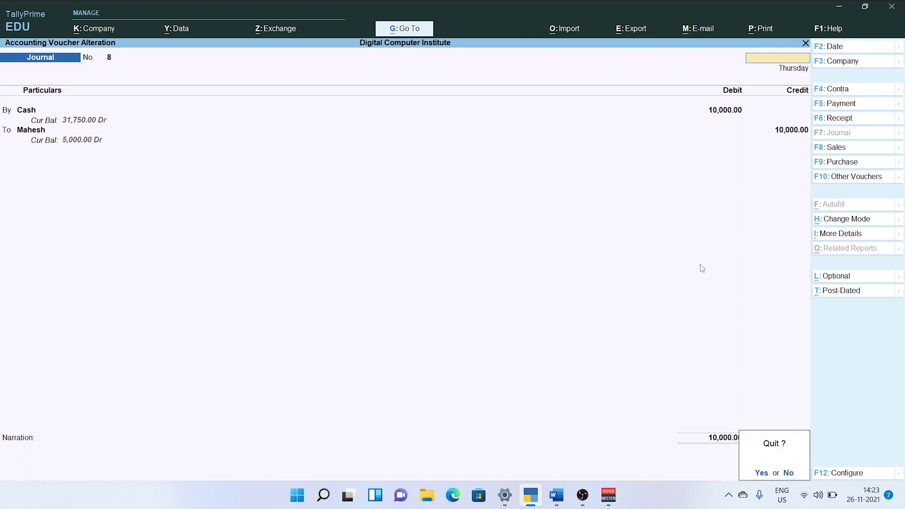
key("Return")
key("Escape")
key("Return")
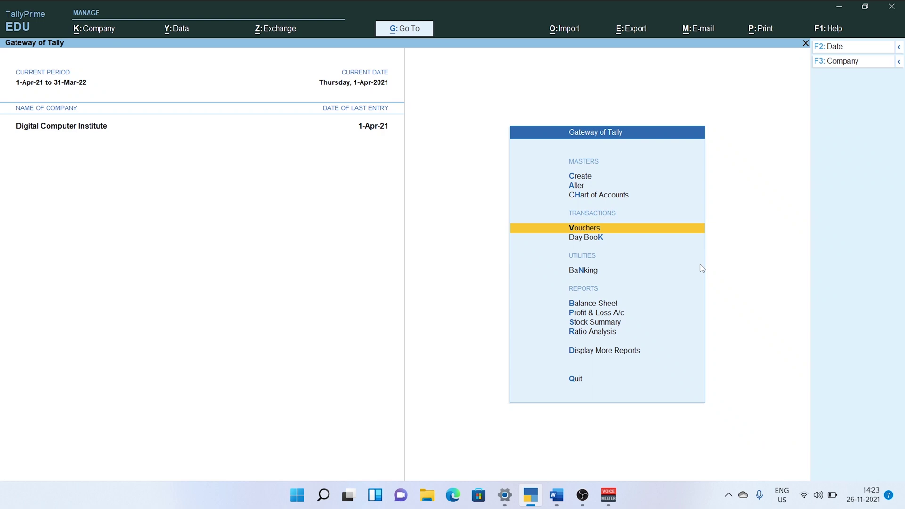
Step: Review the Day Book entries, open journal voucher No. 1 from the list, and return to the Gateway of Tally
key("Down")
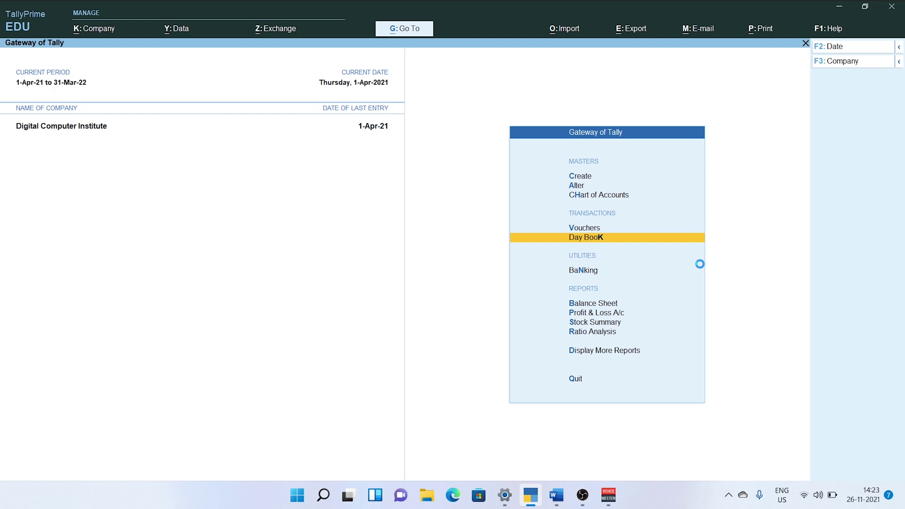
key("Return")
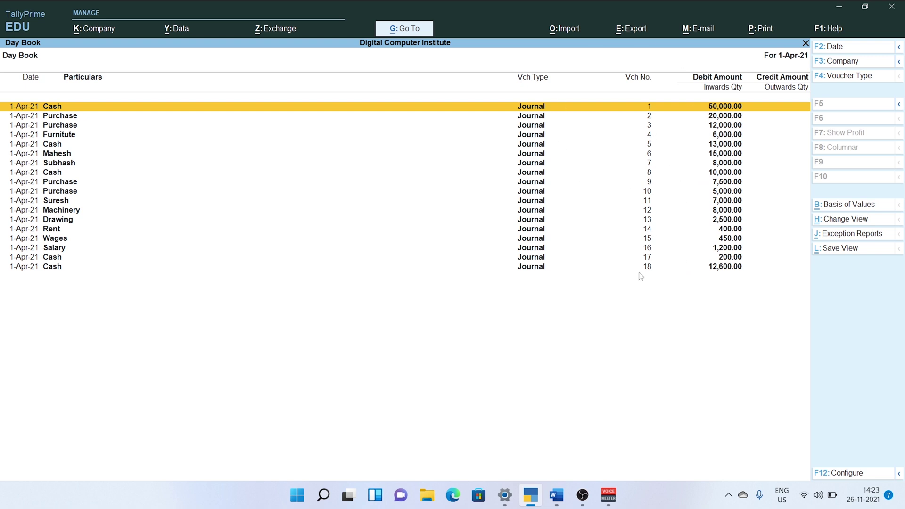
key("Escape")
key("Return")
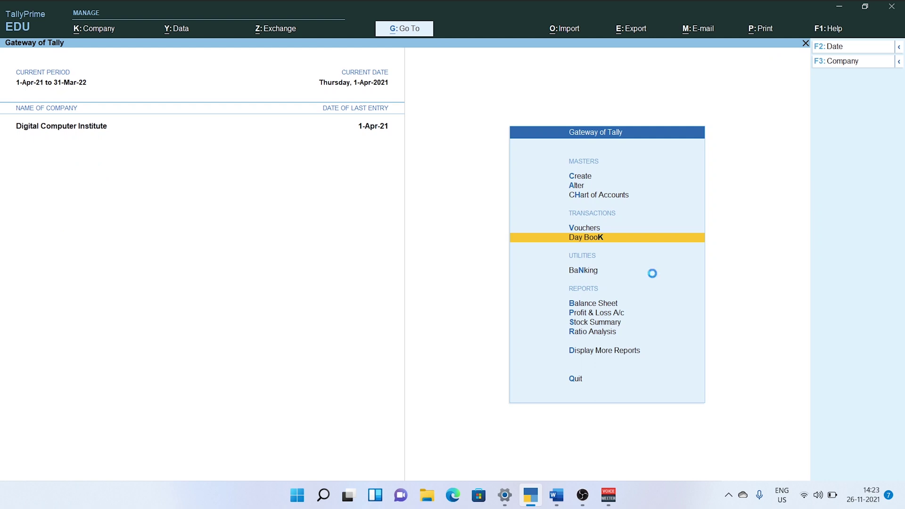
key("Return")
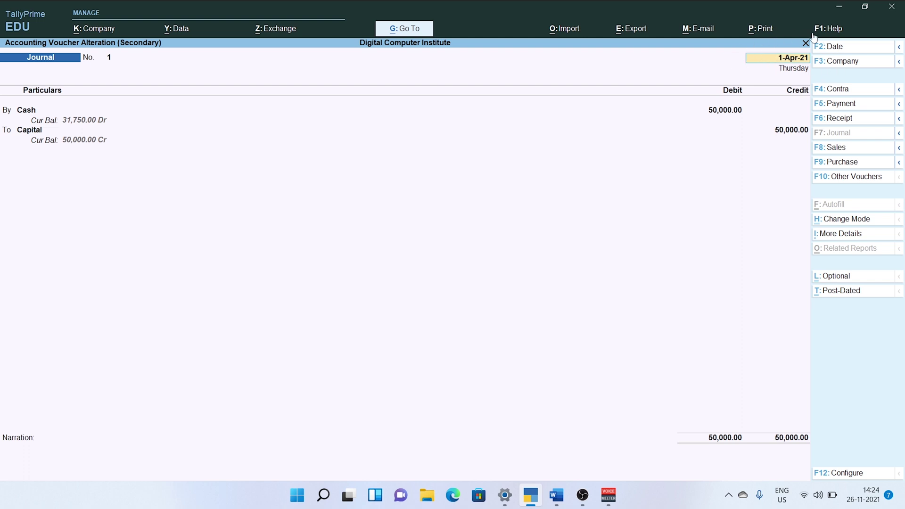
key("Escape")
key("Escape")
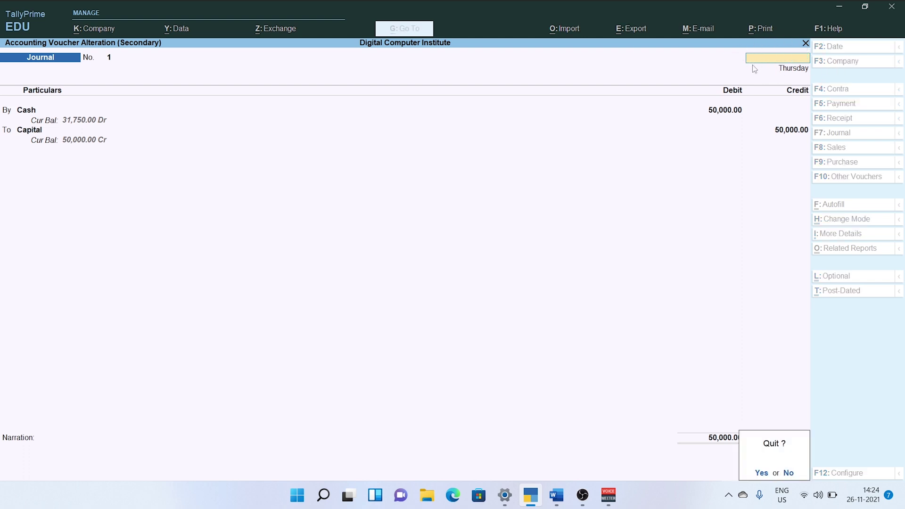
key("y")
key("Escape")
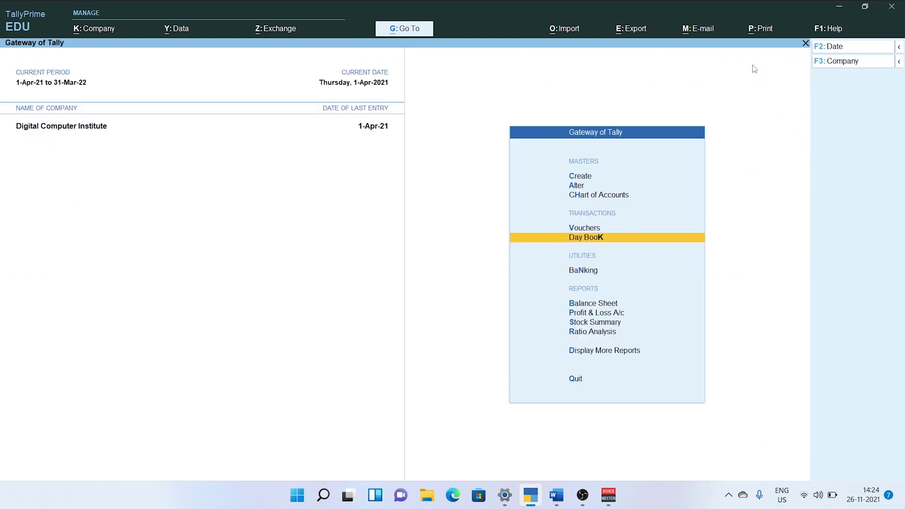
Step: Examine the Trial Balance of Digital Computer Institute, including its debit and credit grand totals, and close the report
key("Down")
key("Down")
key("Down")
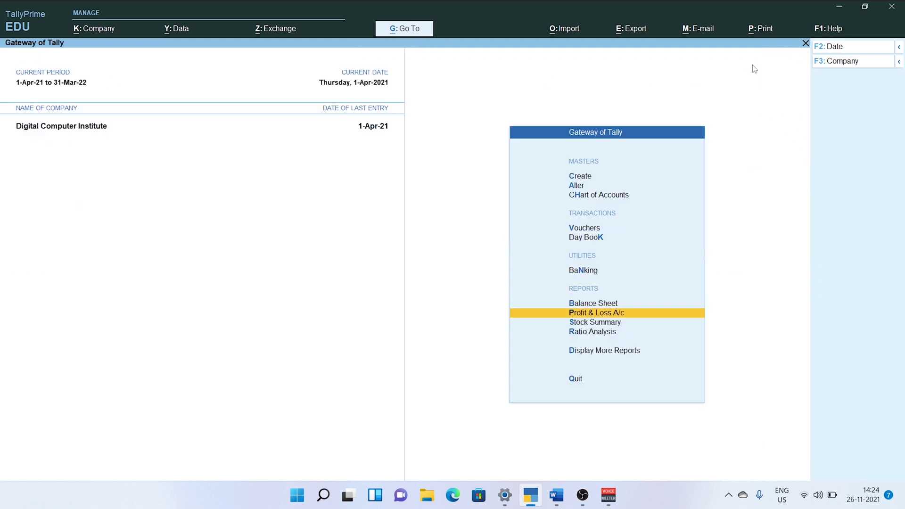
key("Up")
key("Down")
key("Down")
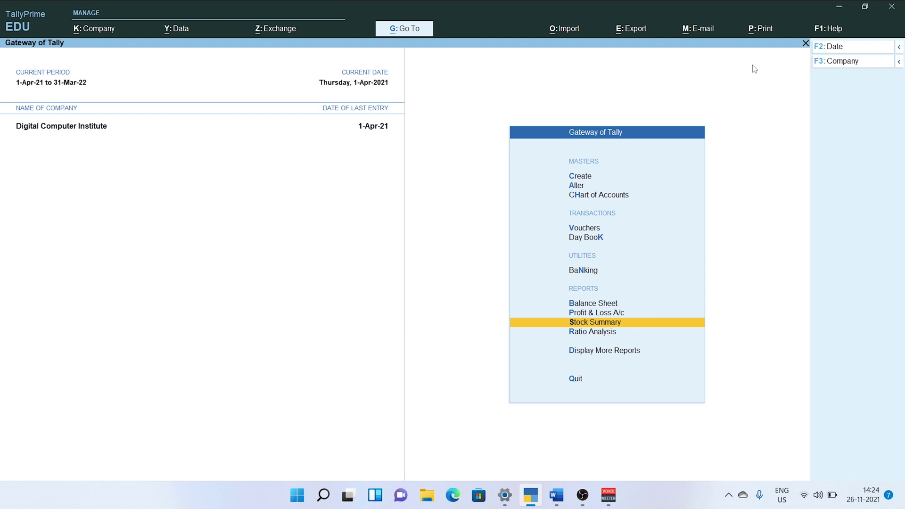
key("Down")
key("Down")
key("Return")
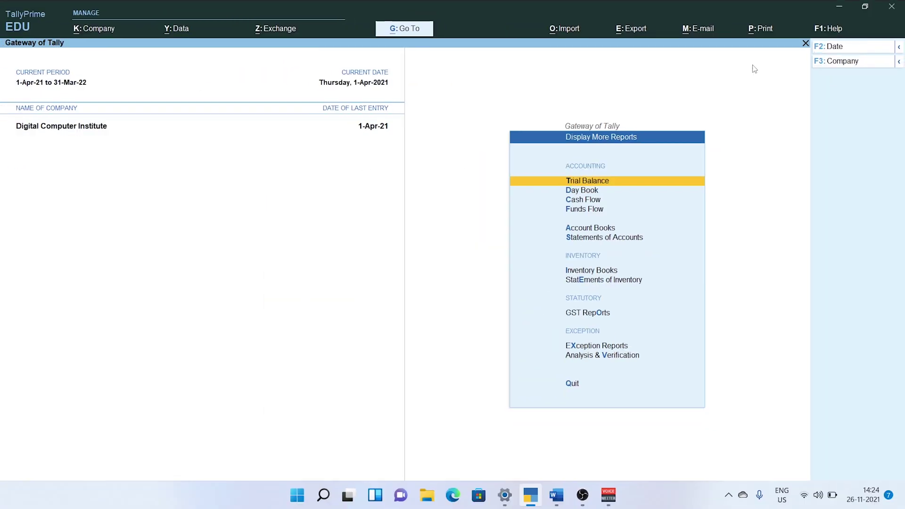
key("Return")
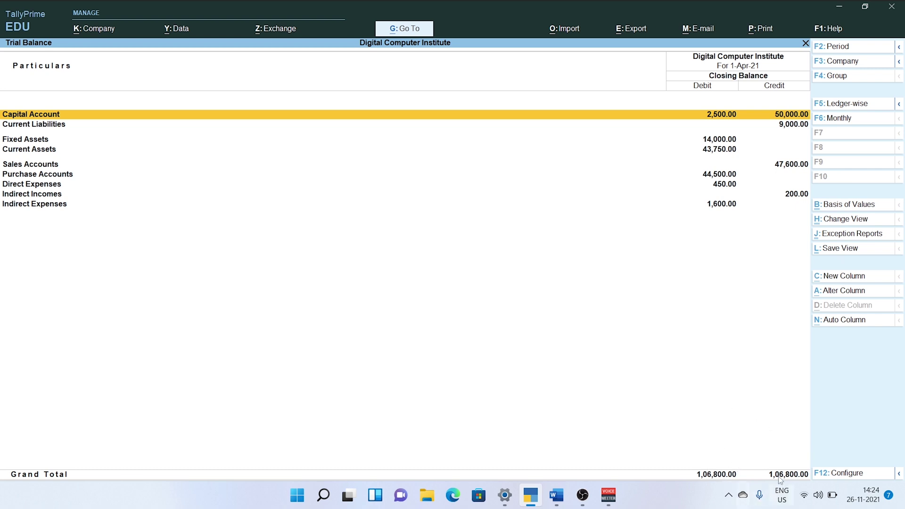
key("Escape")
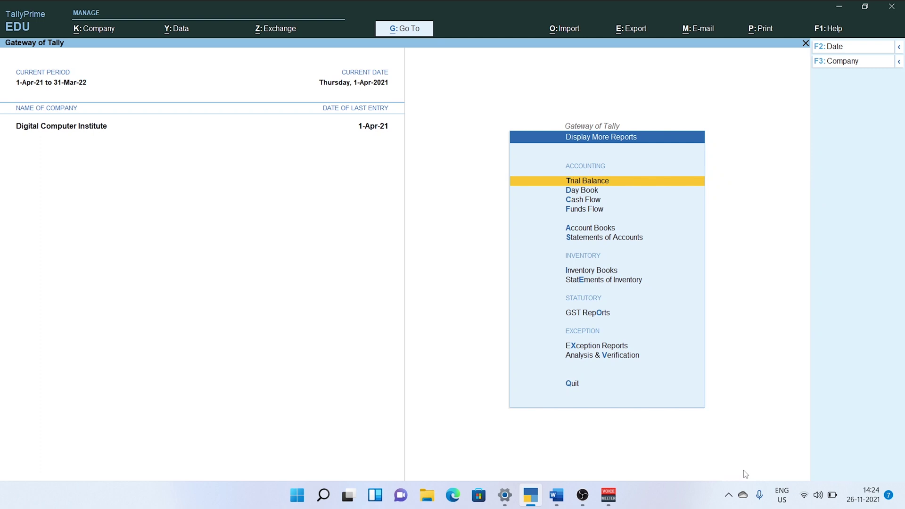
Step: Examine the Cash Flow report and its April inflow and outflow summary, and return to the list of reports
key("Down")
key("Down")
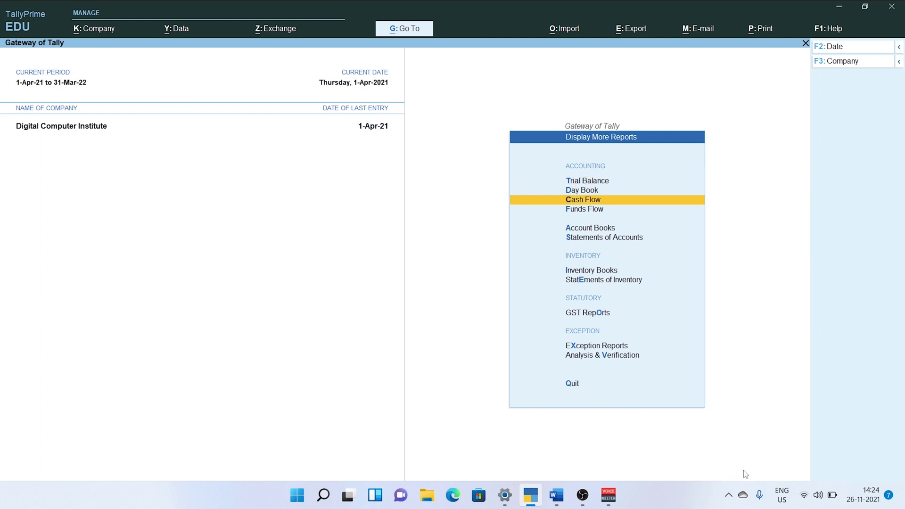
key("Return")
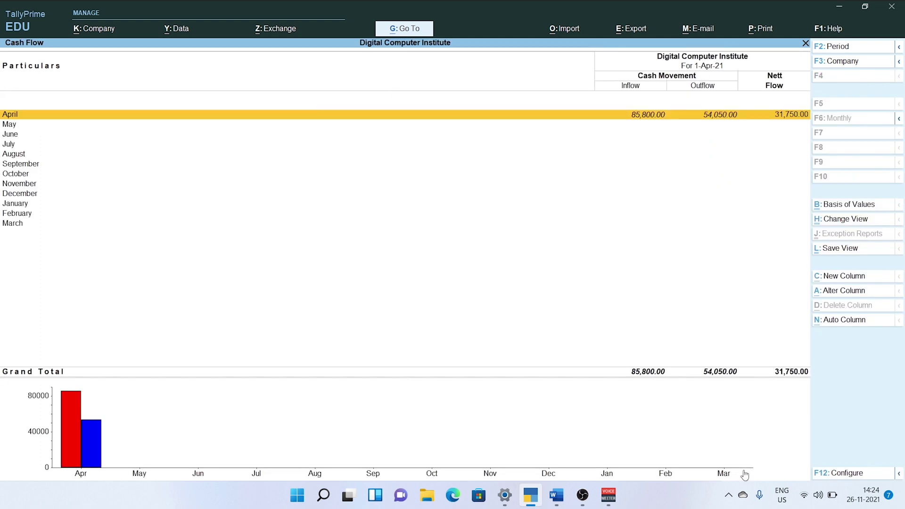
key("Return")
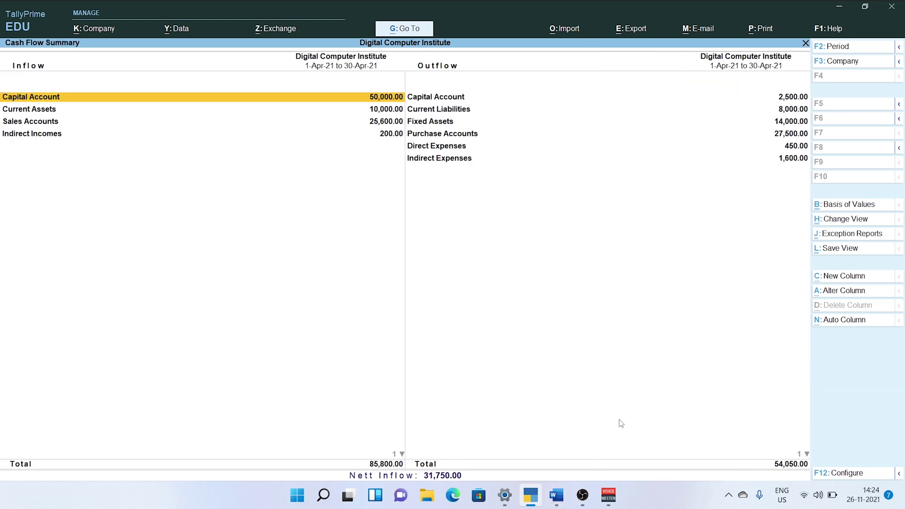
key("ctrl+1")
key("alt+1")
key("Escape")
key("Escape")
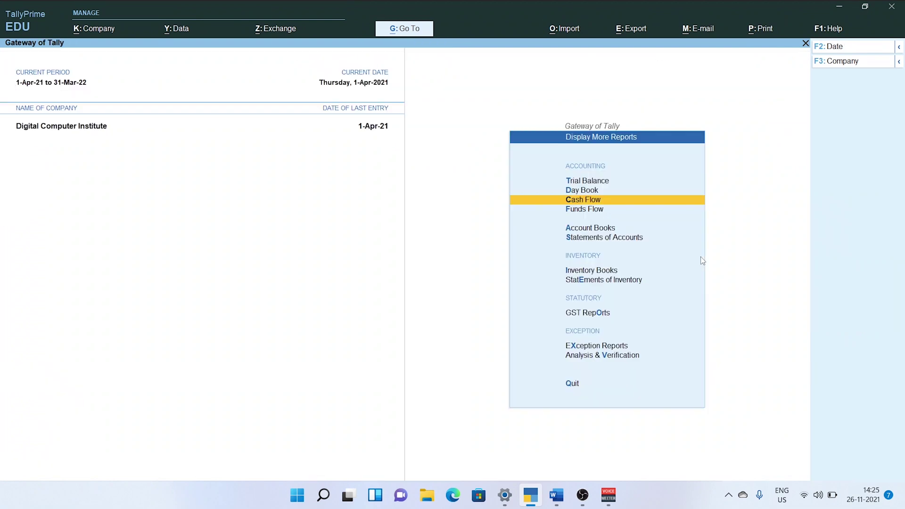
key("Down")
key("Up")
key("Down")
key("Down")
key("Up")
key("Up")
key("Down")
key("Down")
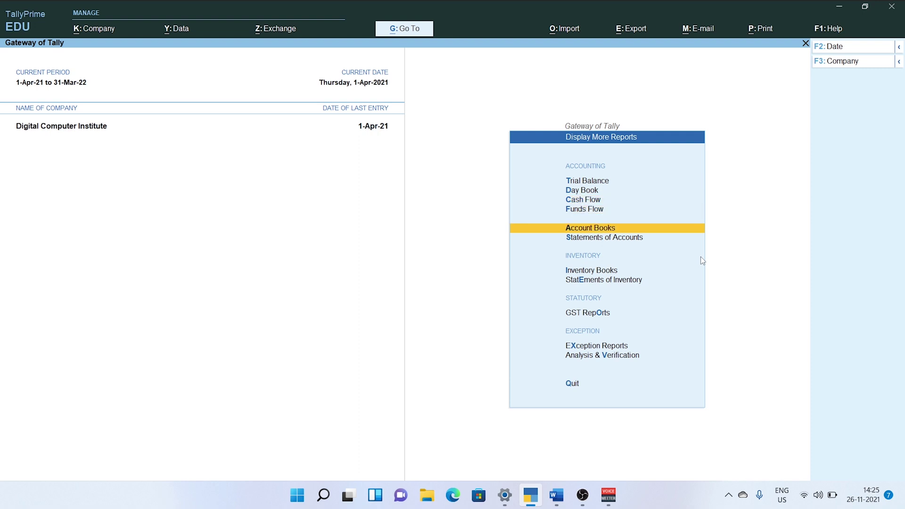
key("Up")
key("Up")
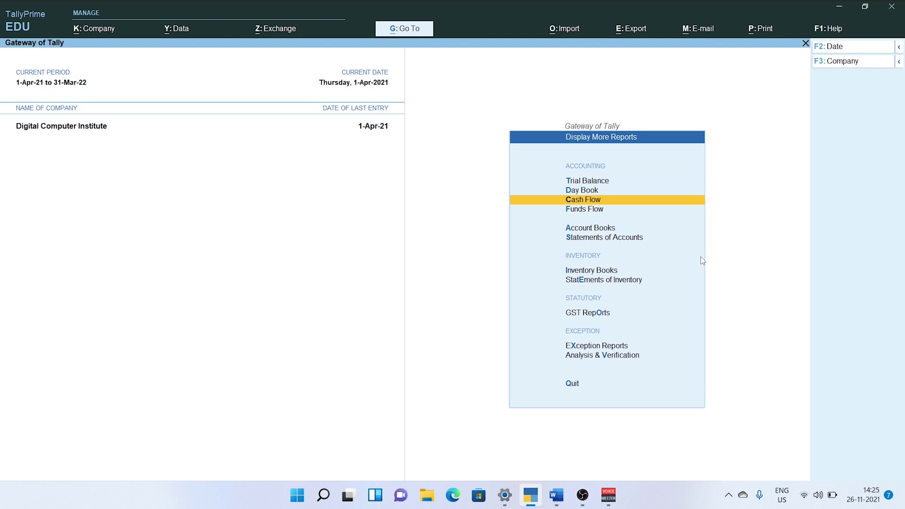
key("Up")
key("Up")
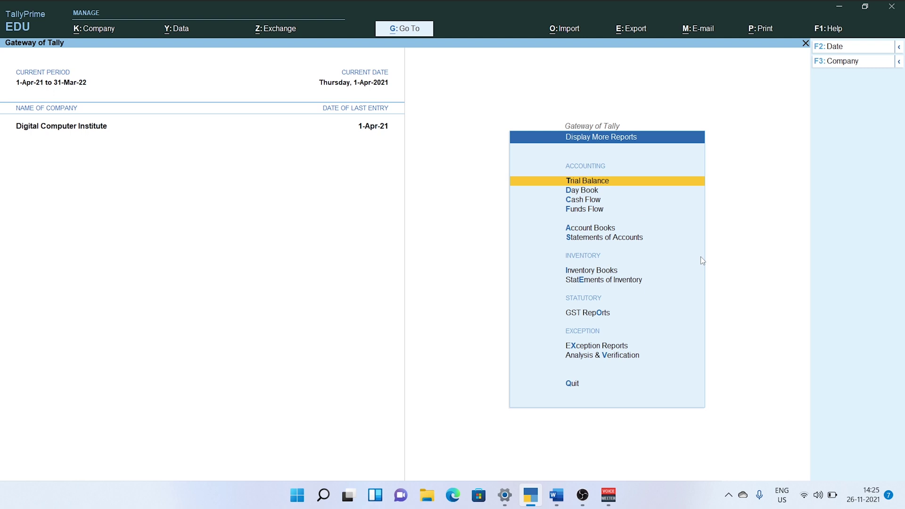
Step: View the monthly Cash Flow report once more and close it
key("Down")
key("Down")
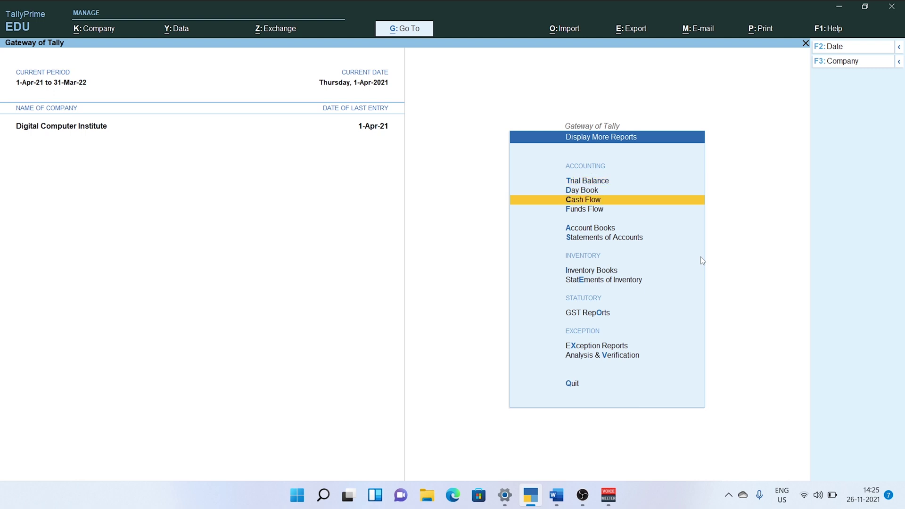
key("Return")
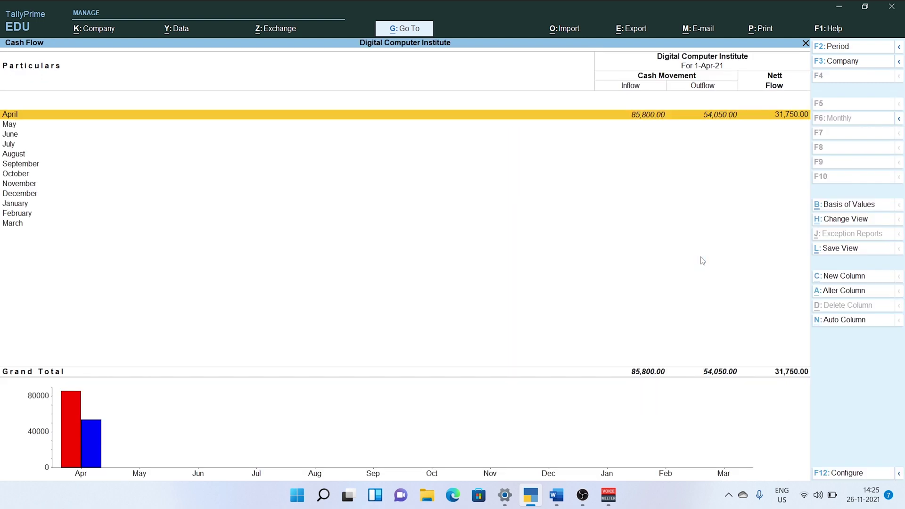
key("Escape")
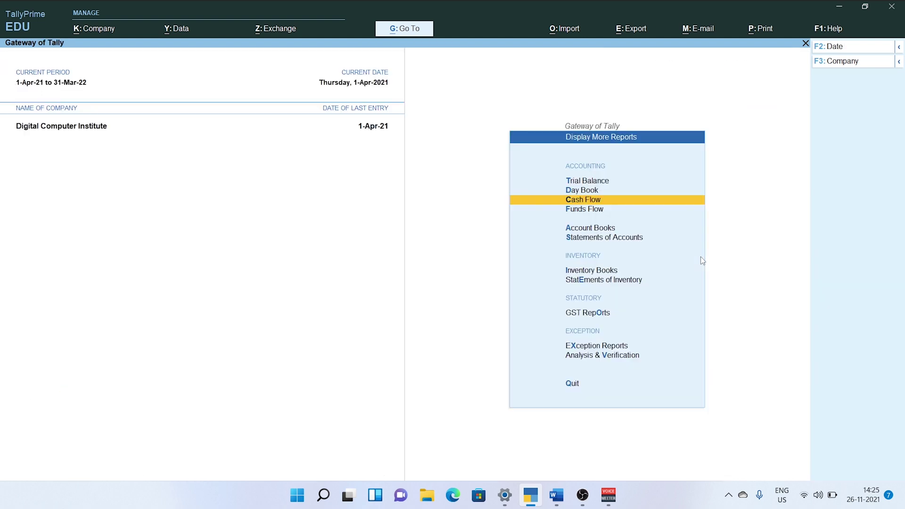
Step: Open the list of ledgers for the Ledger report in Account Books
key("Down")
key("Down")
key("Return")
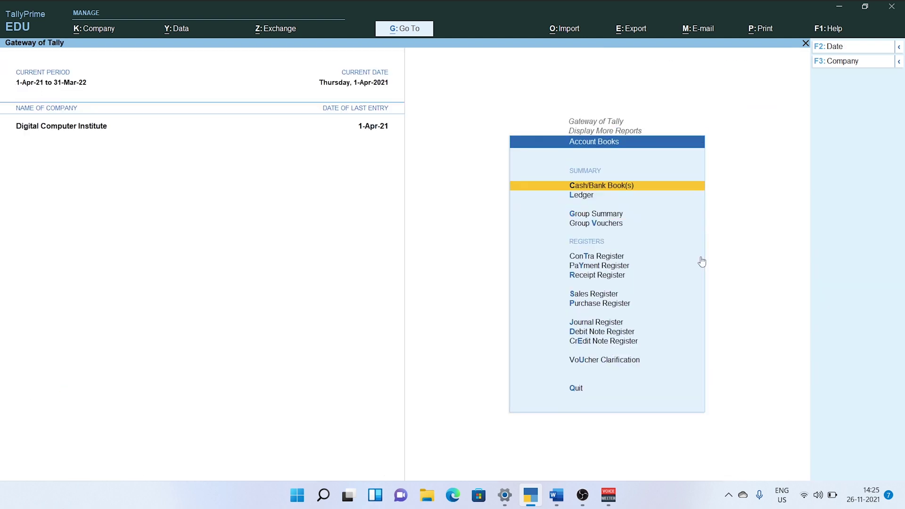
key("Down")
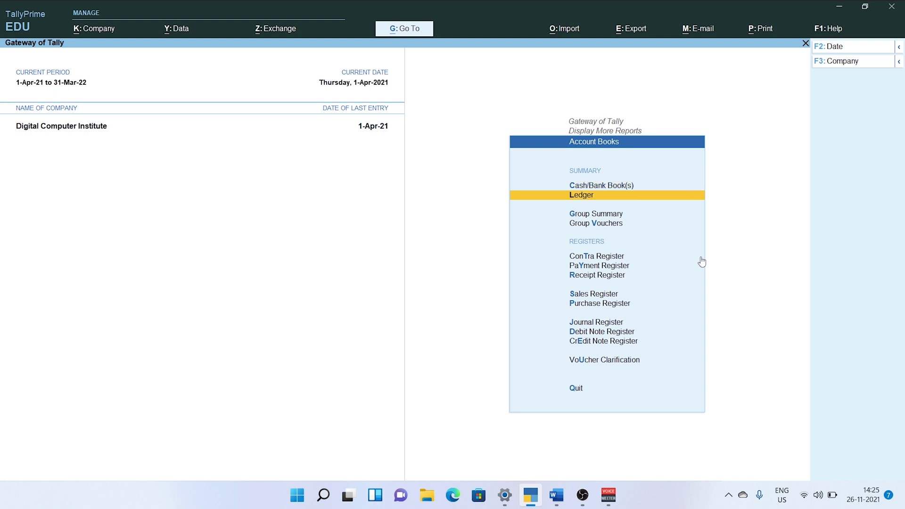
key("Up")
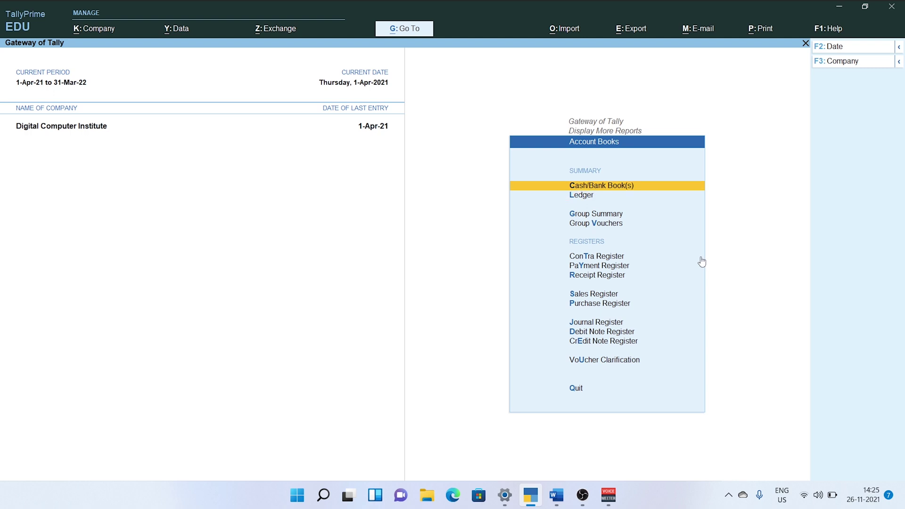
key("Down")
key("Return")
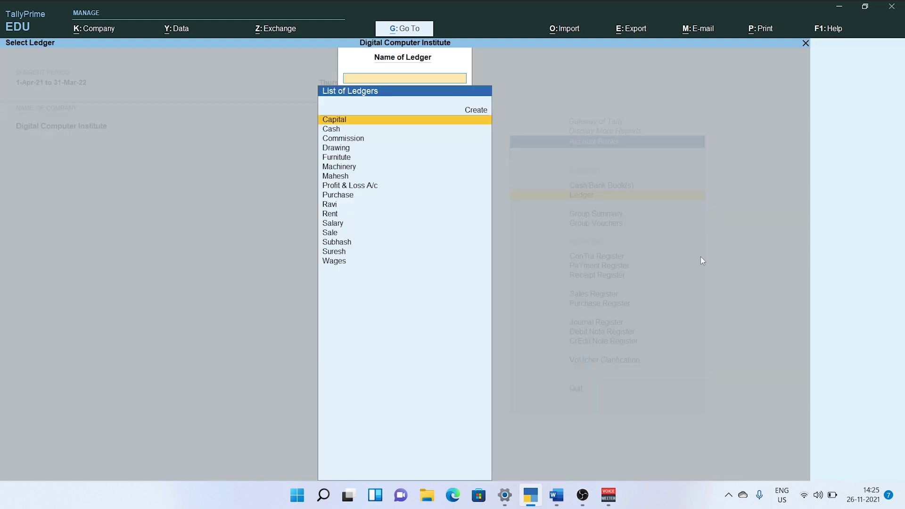
Step: Examine the Purchase ledger's vouchers and closing balance, and return to Account Books
key("Down")
key("Down")
key("Down")
key("Down")
key("Down")
key("Down")
key("Down")
key("Down")
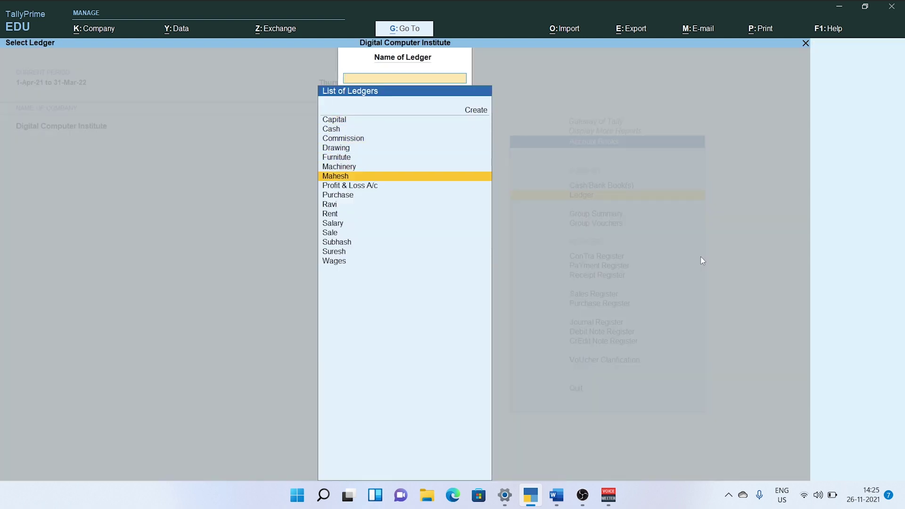
key("Return")
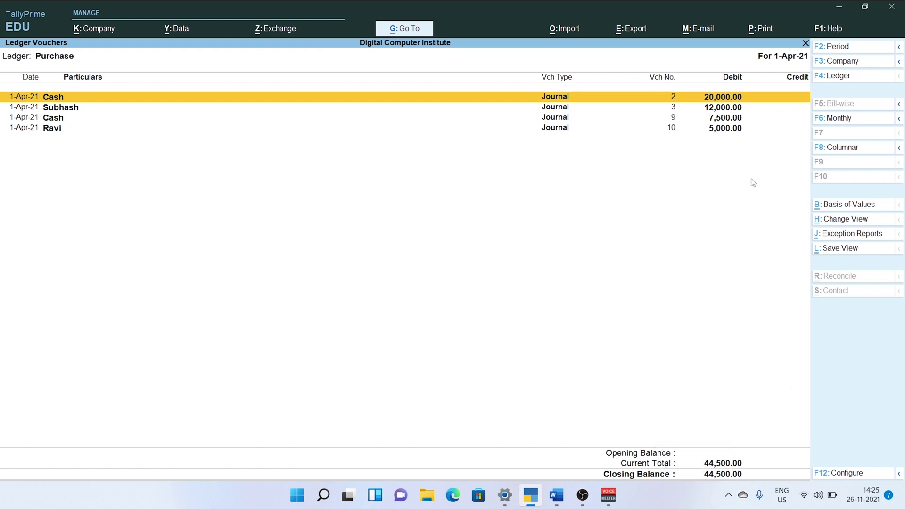
key("alt")
key("Escape")
key("Escape")
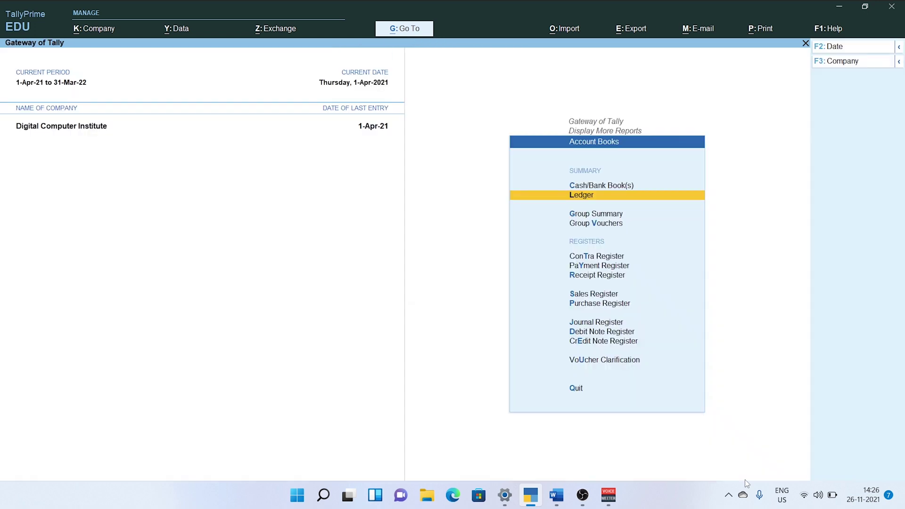
Step: Examine the vouchers and closing balance of the supplier ledger listed directly after Sale, and return to the ledger list
key("Return")
key("Down")
key("Down")
key("Down")
key("Down")
key("Down")
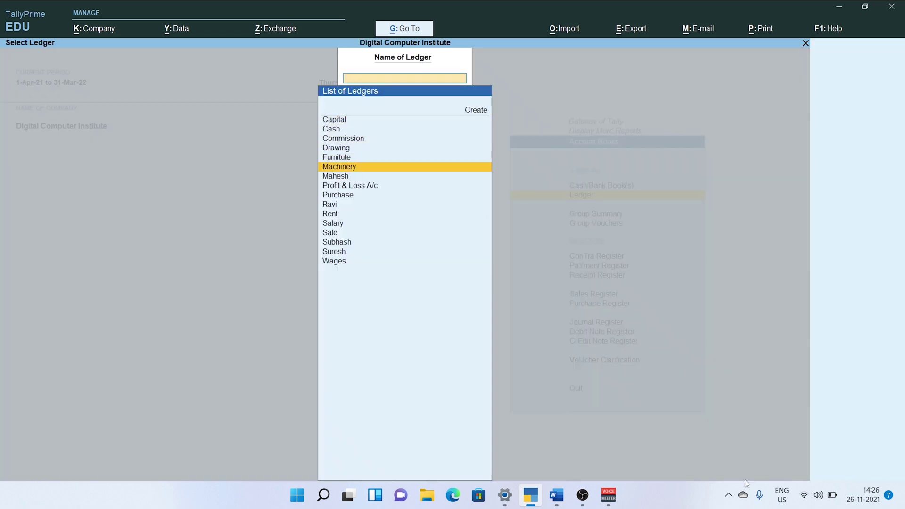
key("Down")
key("Down")
key("Down")
key("Down")
key("Down")
key("Down")
key("Down")
key("Down")
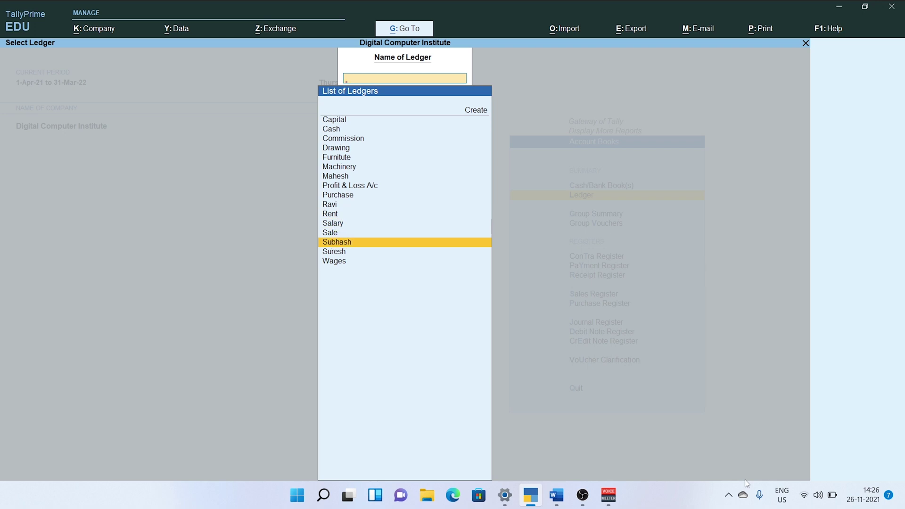
key("Return")
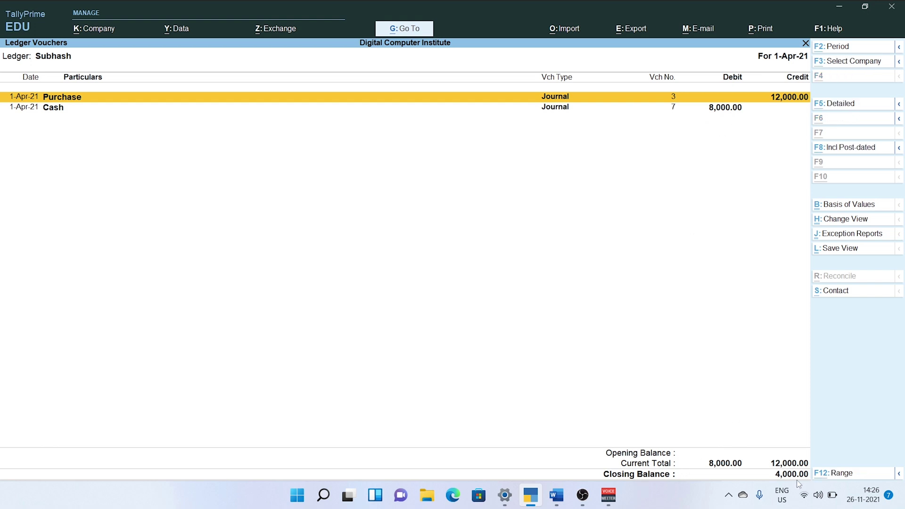
key("alt+1")
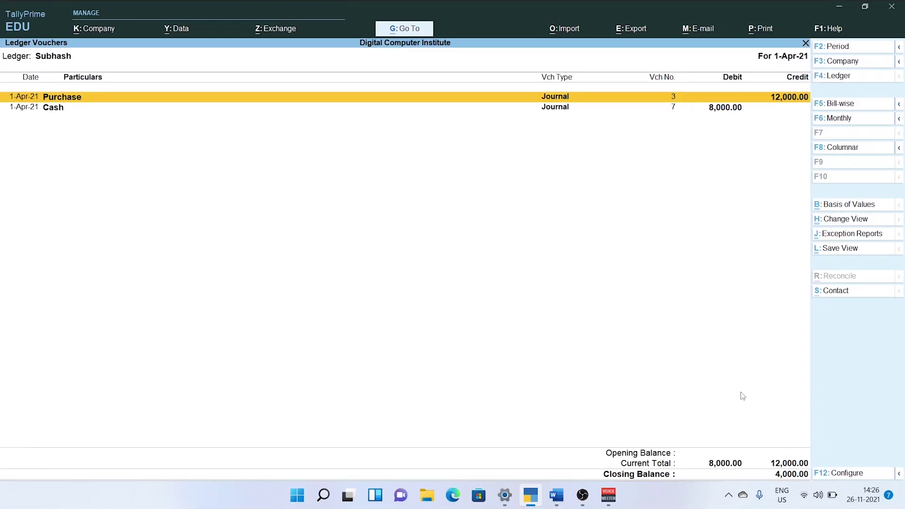
key("Escape")
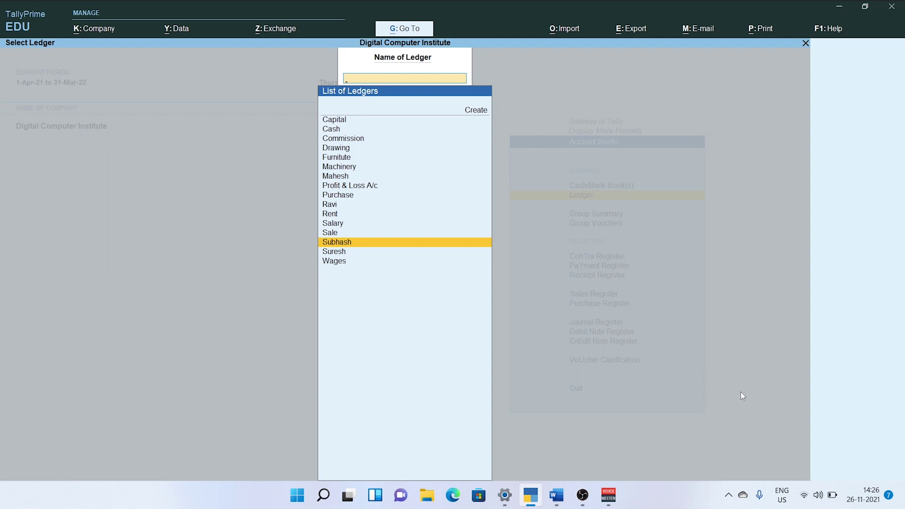
Step: Examine the Sale ledger's vouchers and closing balance, and leave Account Books
key("Up")
key("Up")
key("Up")
key("Up")
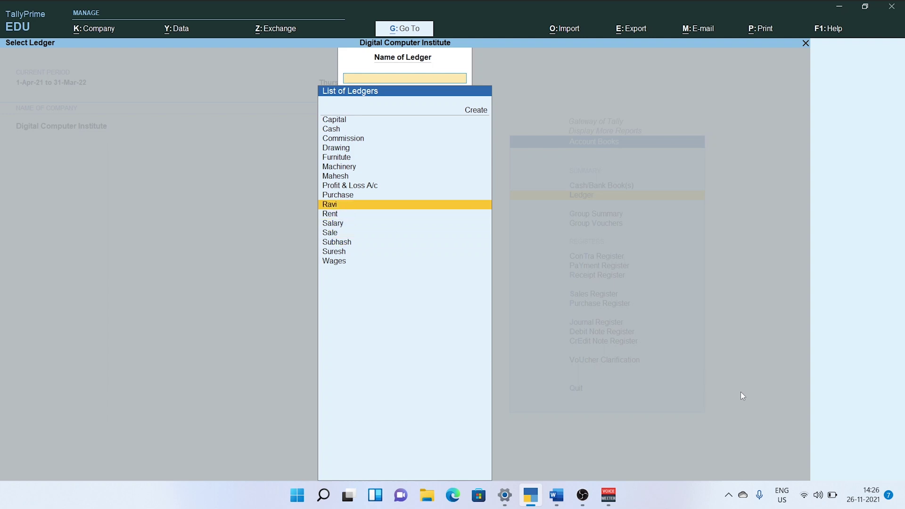
key("Down")
key("Down")
key("Down")
key("Return")
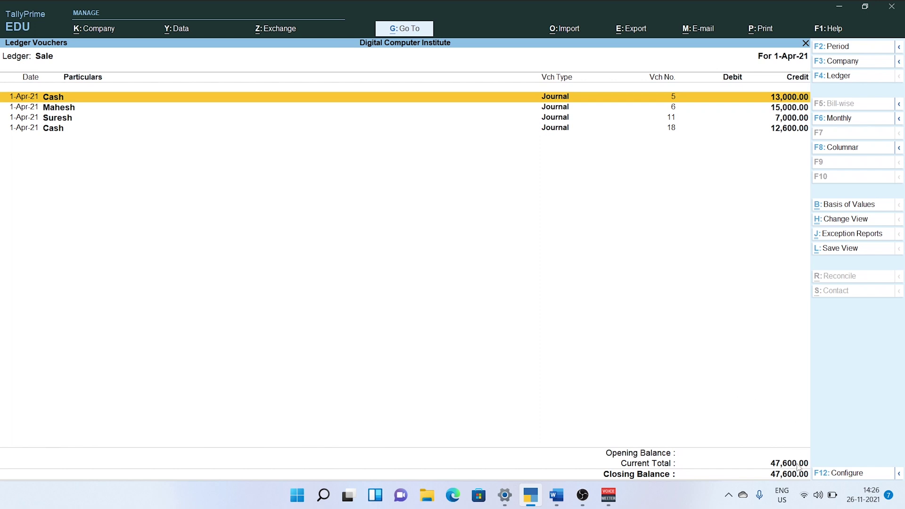
key("Escape")
key("Escape")
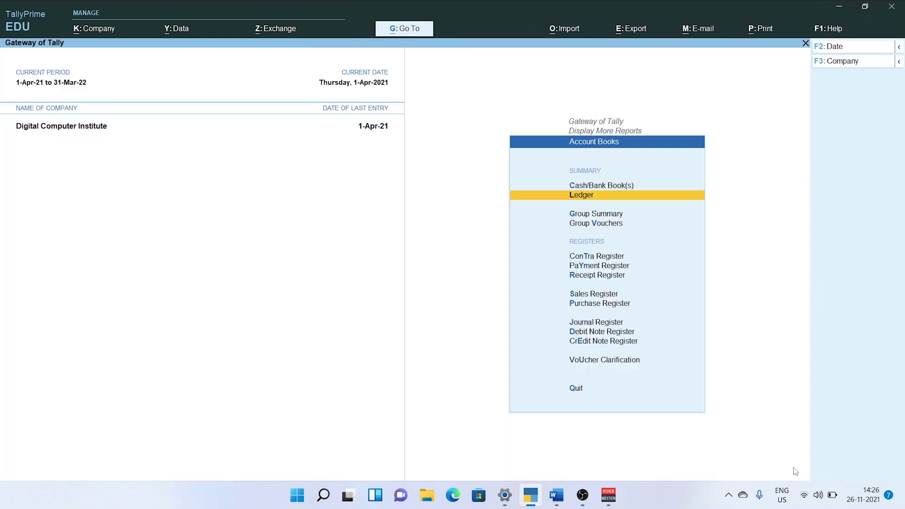
key("Escape")
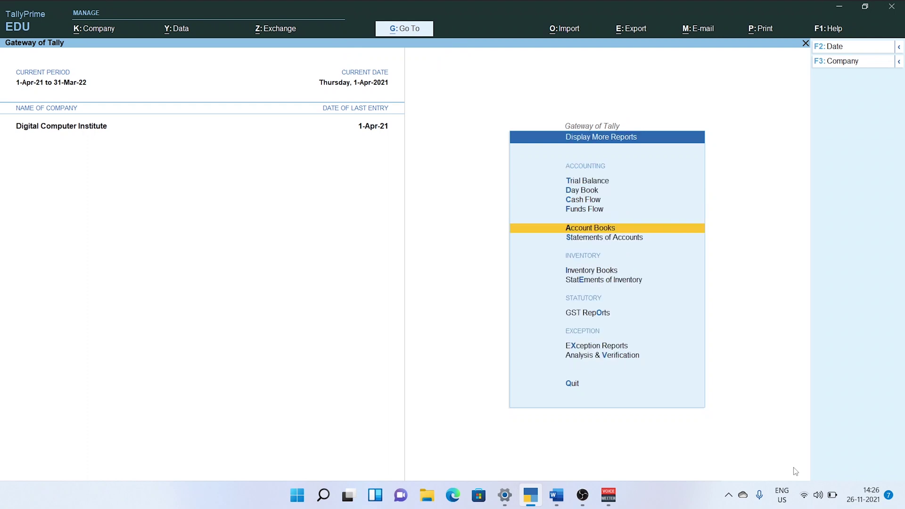
Step: Return to the Gateway of Tally and open the Profit & Loss A/c report
key("Escape")
key("Up")
key("Up")
key("Up")
key("Up")
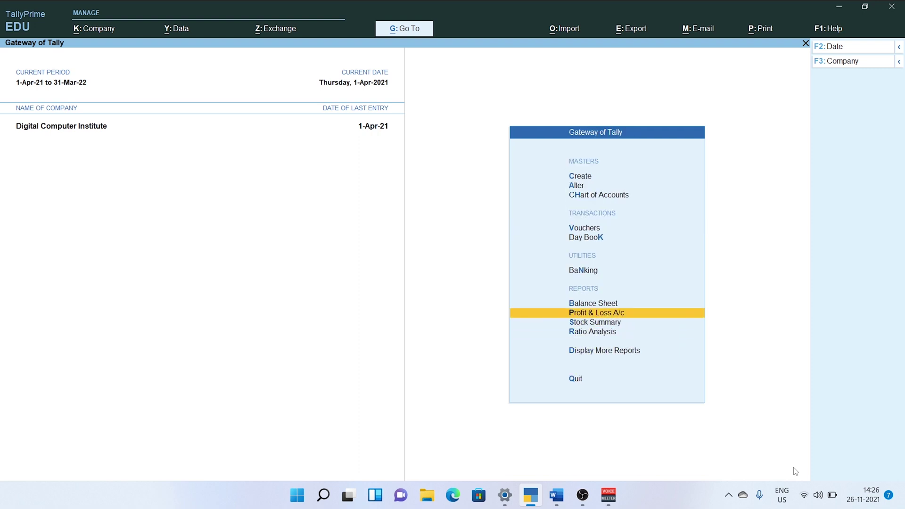
key("Down")
key("Return")
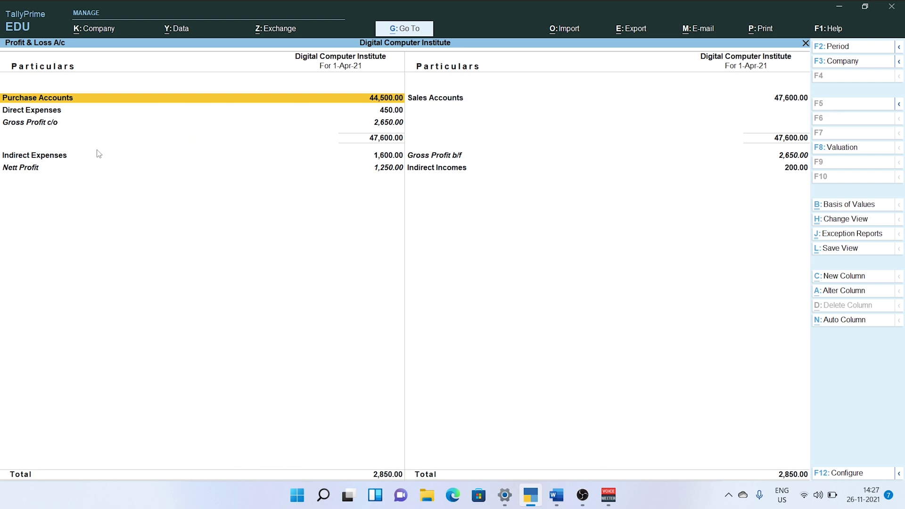
Step: Examine the gross profit, direct and indirect expenses, indirect incomes and nett profit lines of the Profit & Loss A/c
left_click(28, 125)
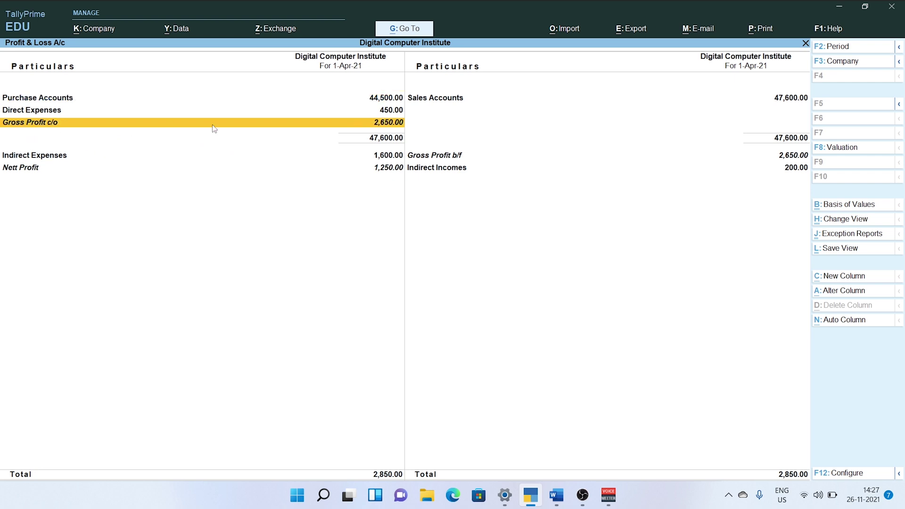
left_click(244, 111)
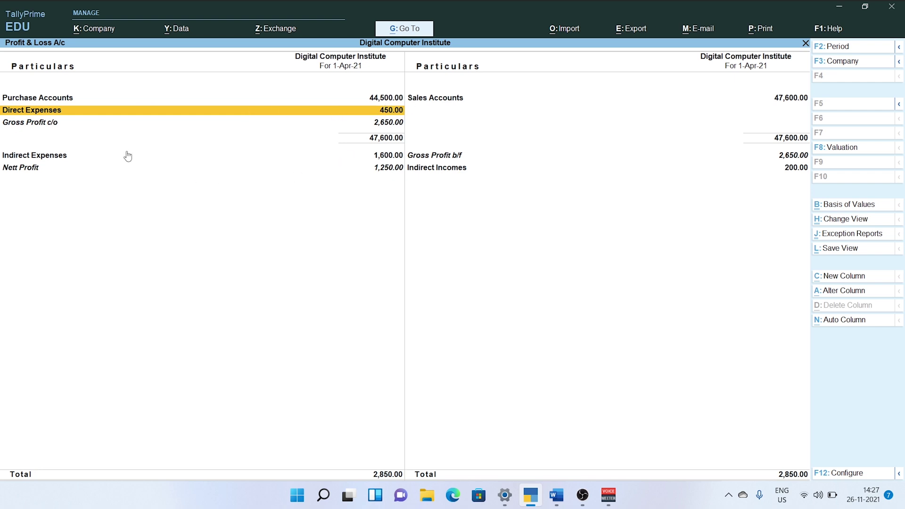
left_click(395, 156)
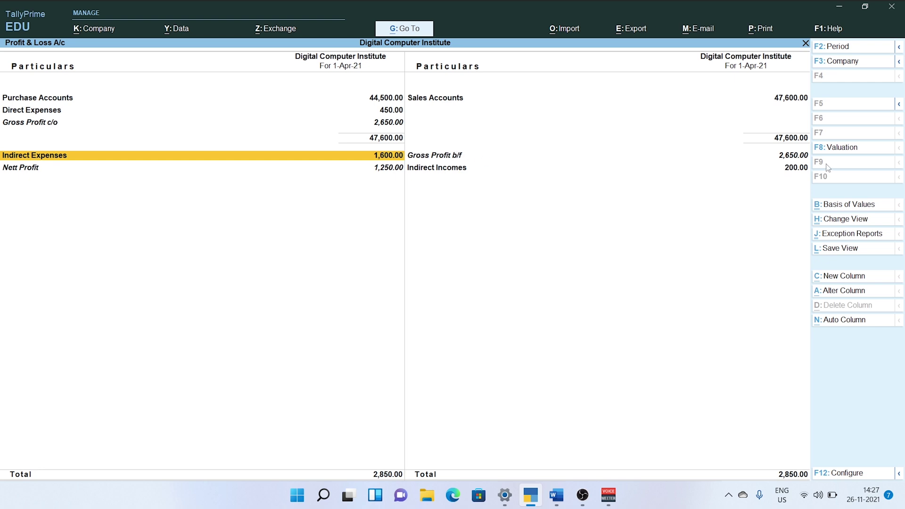
left_click(437, 171)
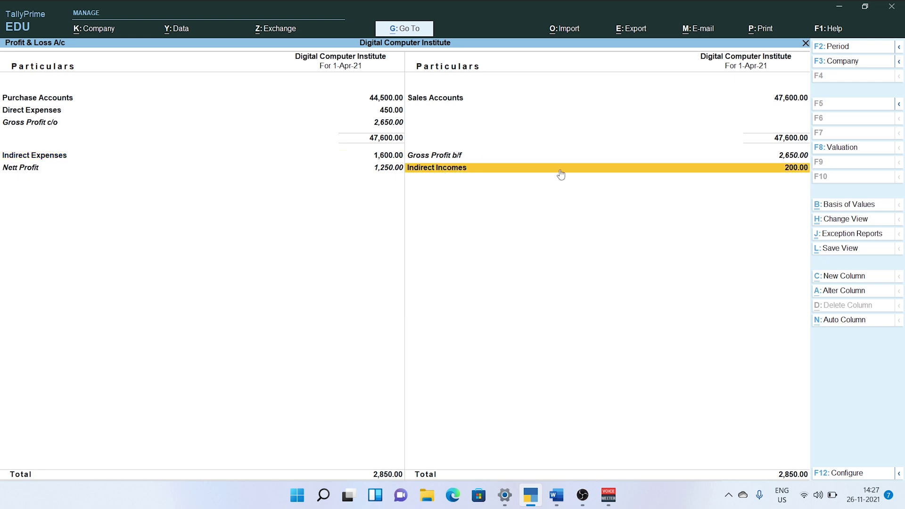
left_click(60, 171)
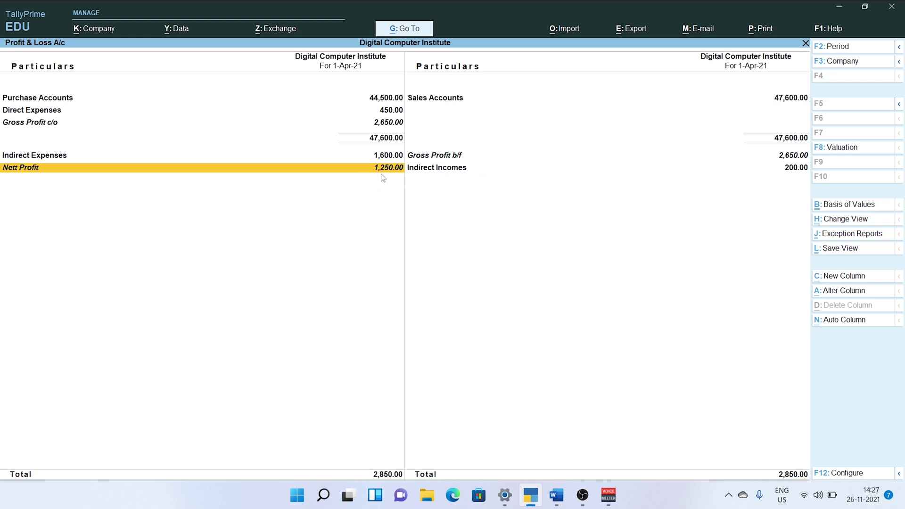
Step: Check how nett profit follows from gross profit, indirect incomes and indirect expenses, and close the report without quitting TallyPrime
left_click(403, 124)
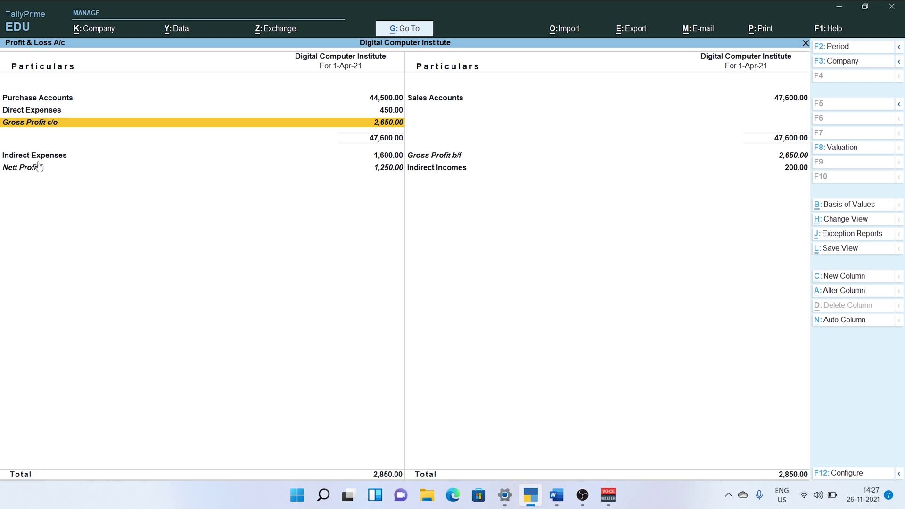
left_click(393, 159)
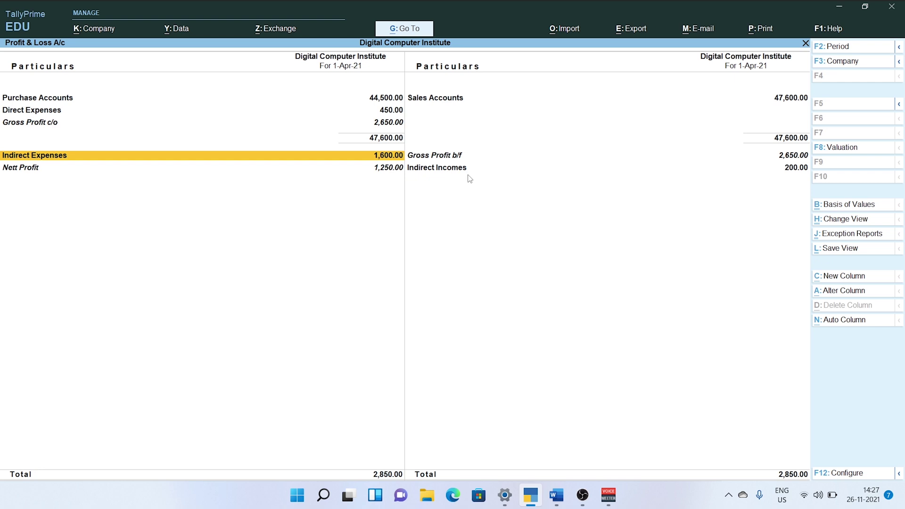
left_click(789, 159)
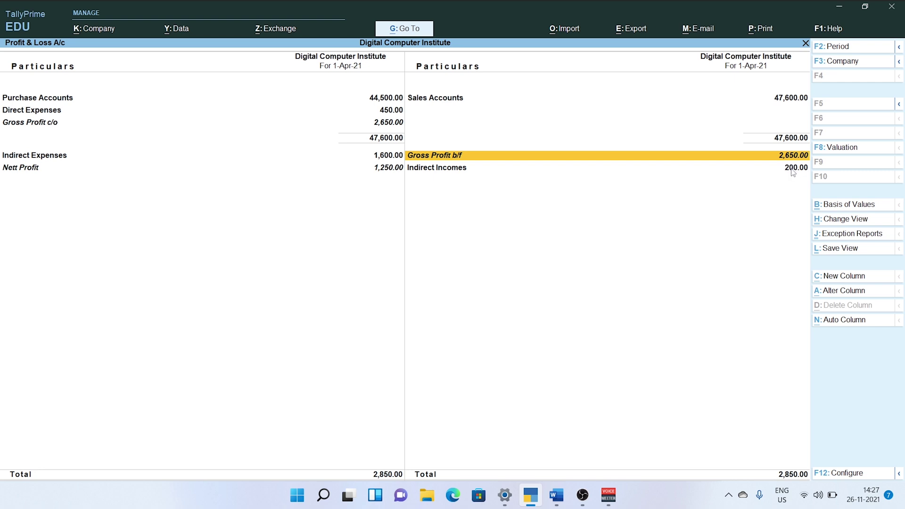
left_click(793, 171)
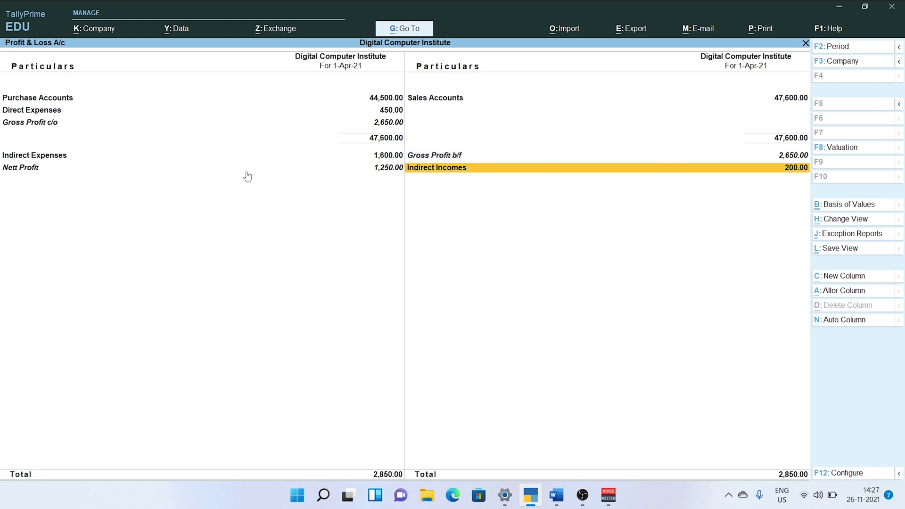
left_click(383, 160)
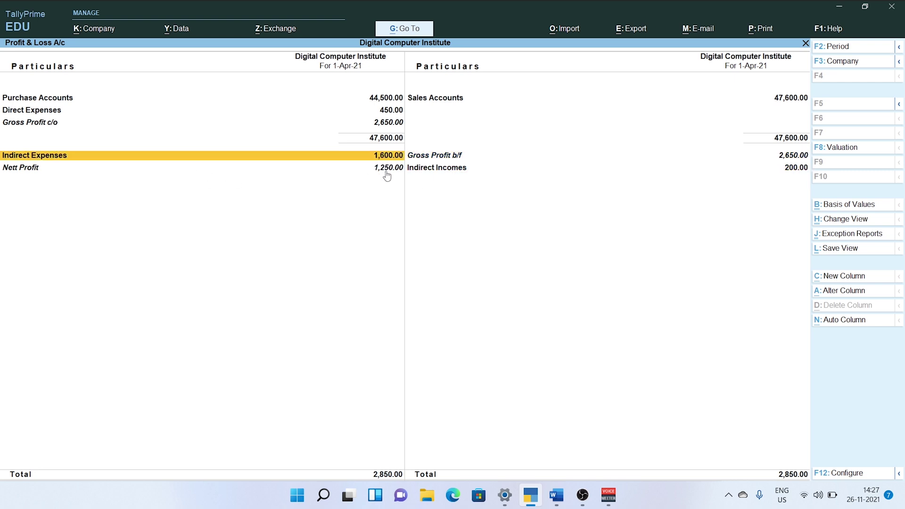
left_click(386, 171)
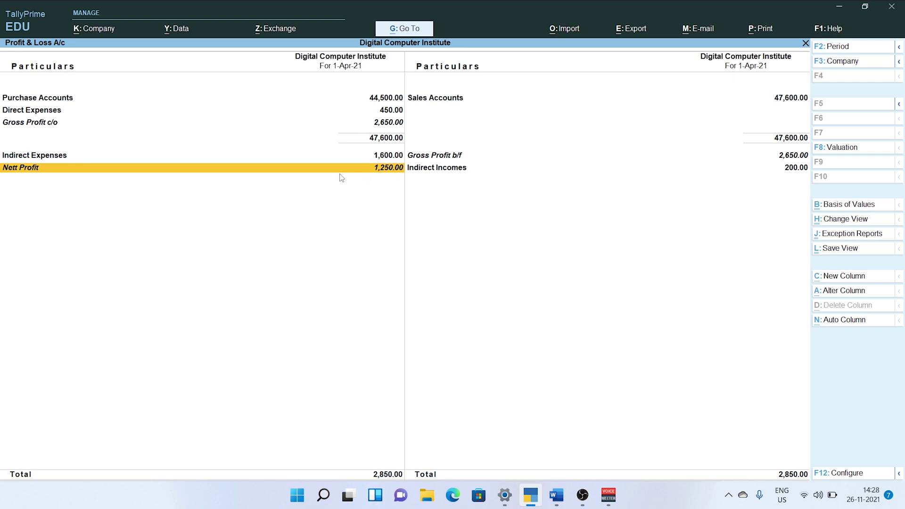
key("Escape")
key("Escape")
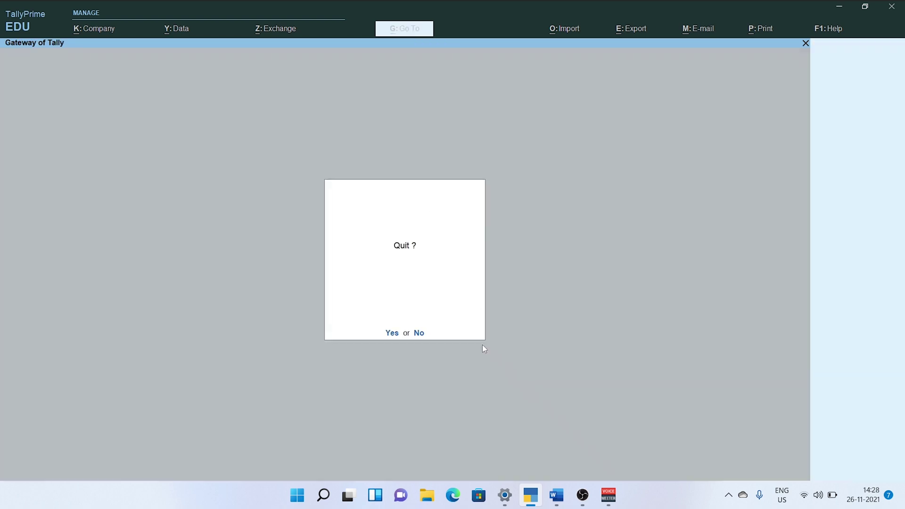
key("n")
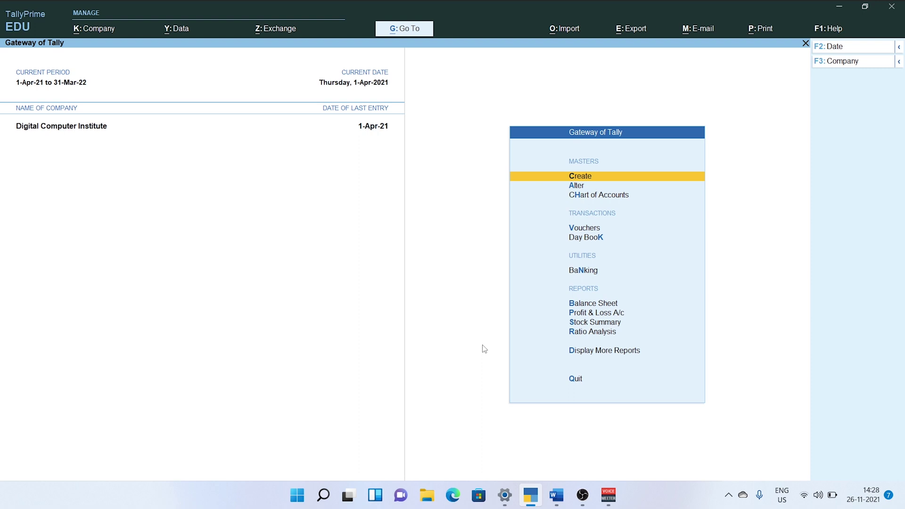
Step: Open the Balance Sheet of Digital Computer Institute from the Gateway of Tally
key("Down")
key("Down")
key("Down")
key("Down")
key("Down")
key("Down")
key("Down")
key("Down")
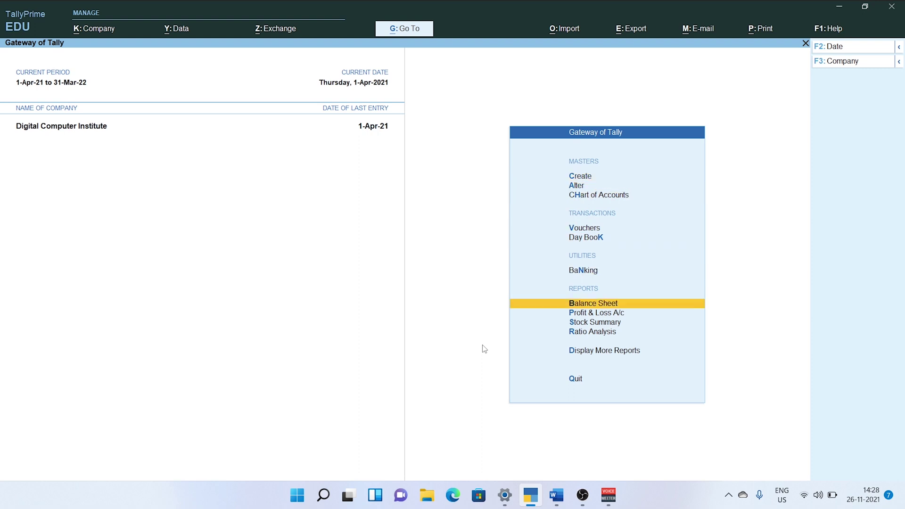
key("Up")
key("Up")
key("Return")
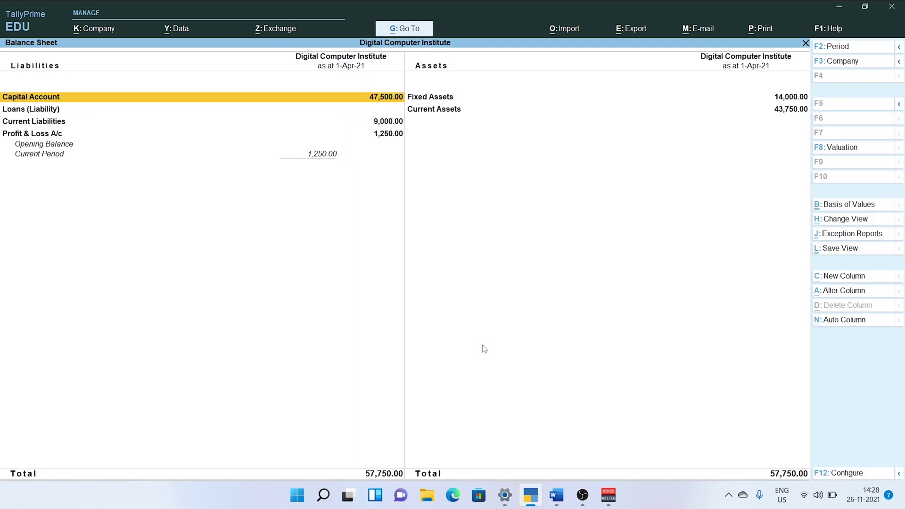
Step: Open the group summary of Current Liabilities from the Balance Sheet
key("Down")
key("Down")
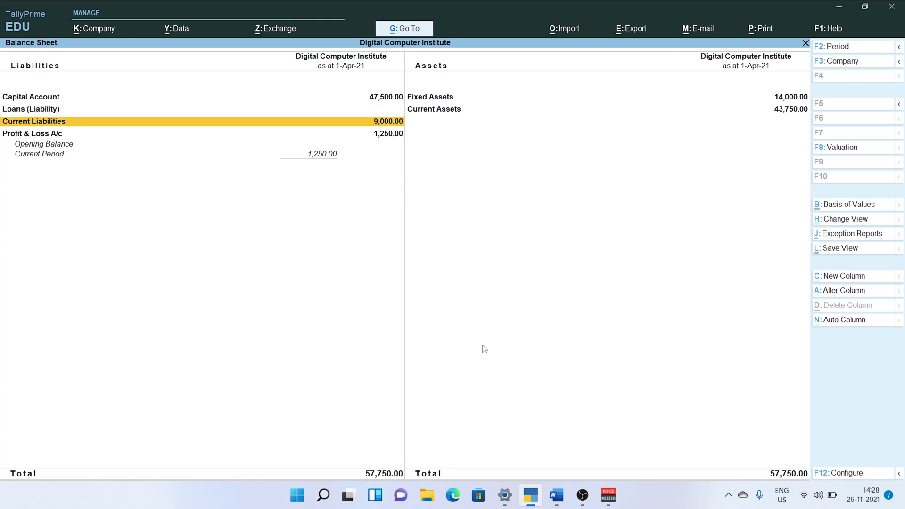
key("Return")
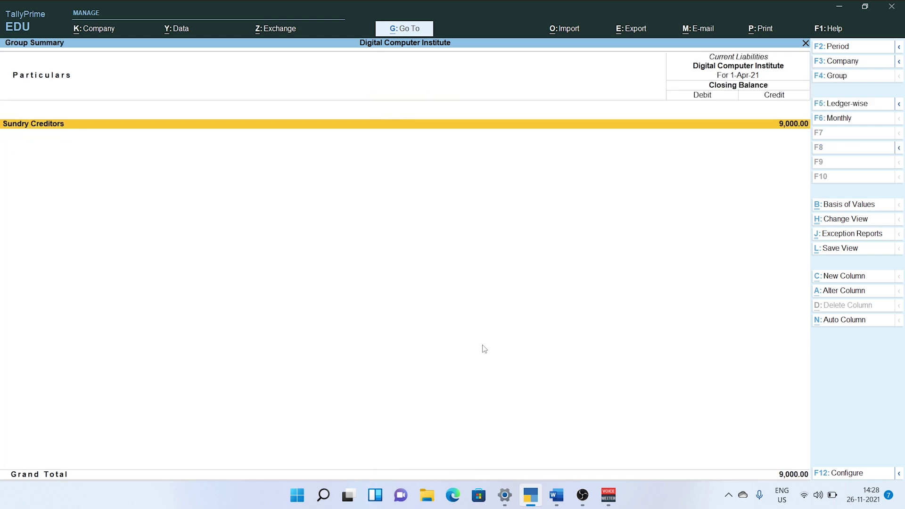
Step: View the individual ledger balances under Sundry Creditors and return to the Balance Sheet
key("Return")
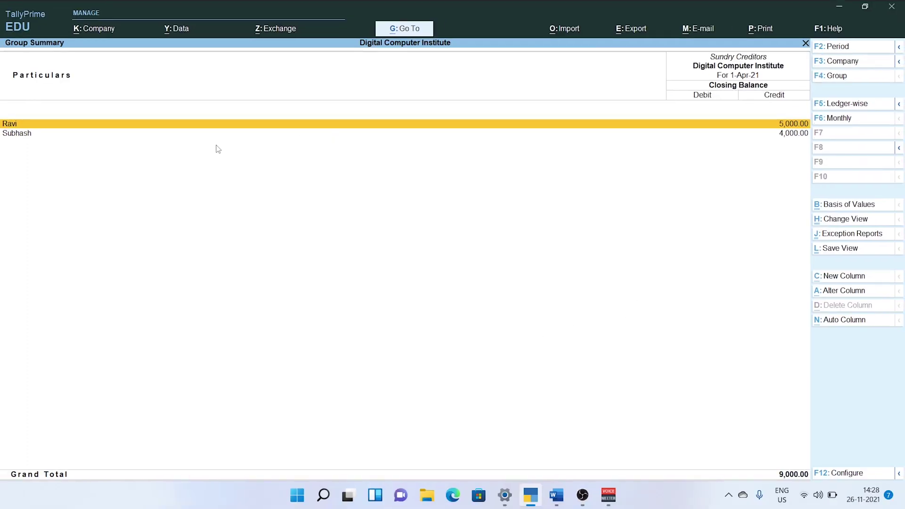
key("Escape")
key("Escape")
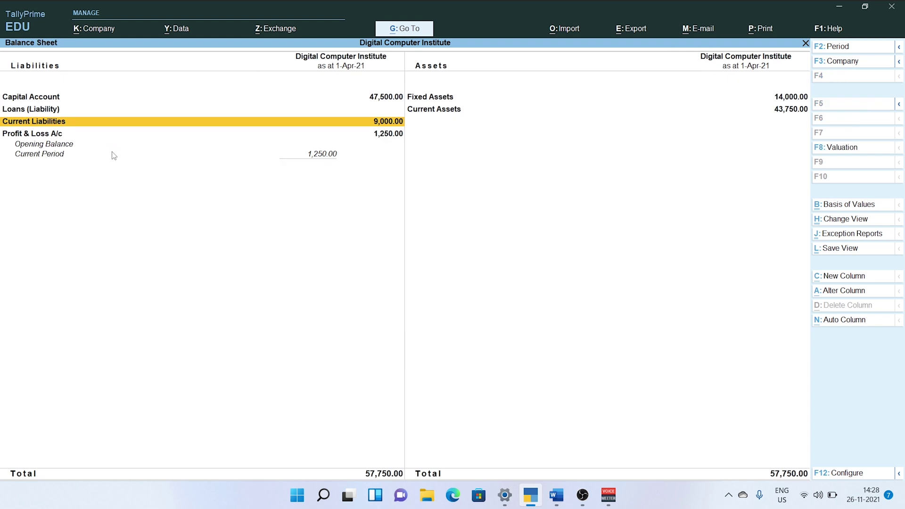
Step: Inspect Sundry Debtors and Cash-in-Hand in the Current Assets group summary and return to the Gateway of Tally
key("Right")
key("Return")
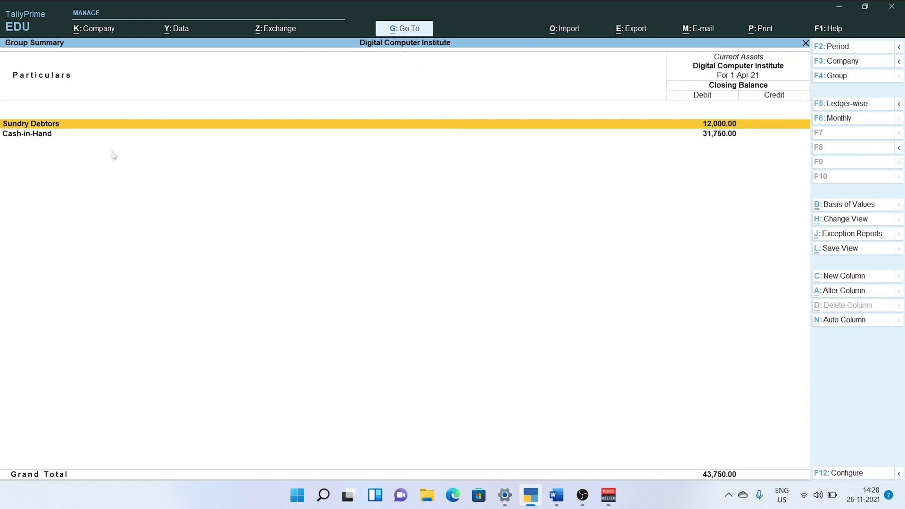
key("Down")
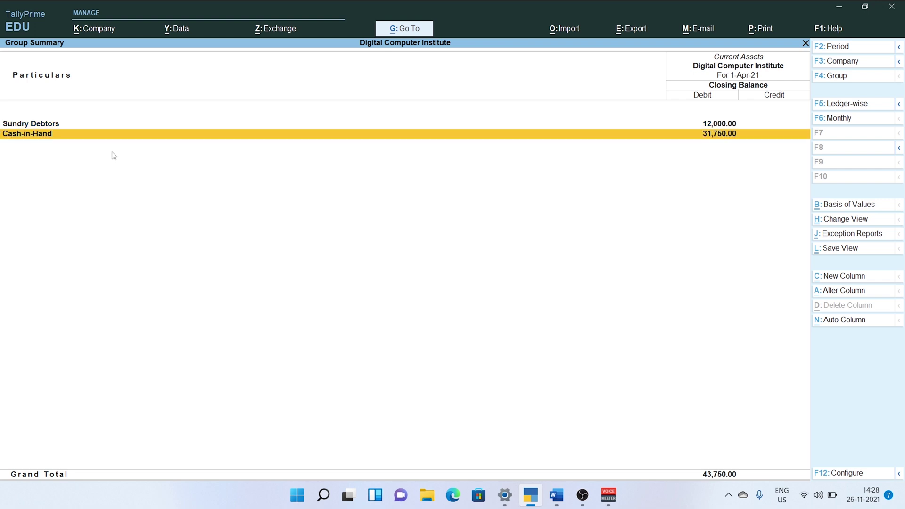
key("Up")
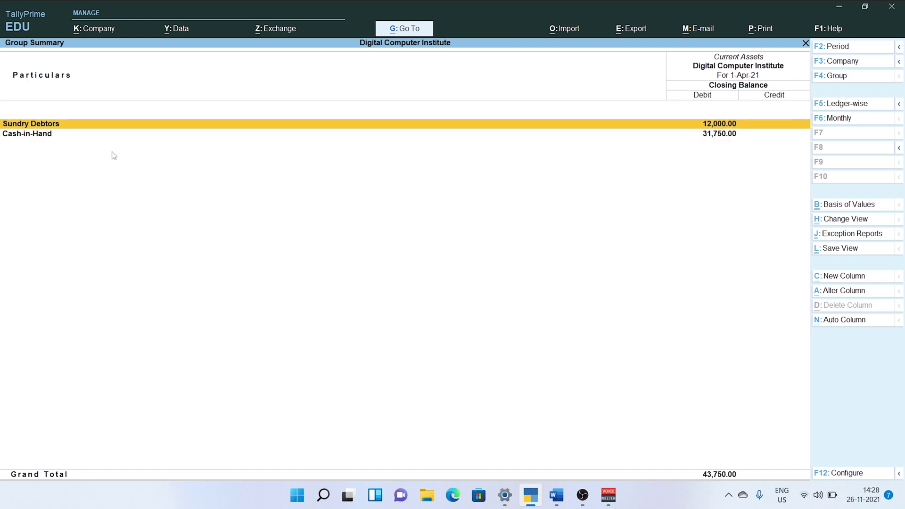
key("Escape")
key("Escape")
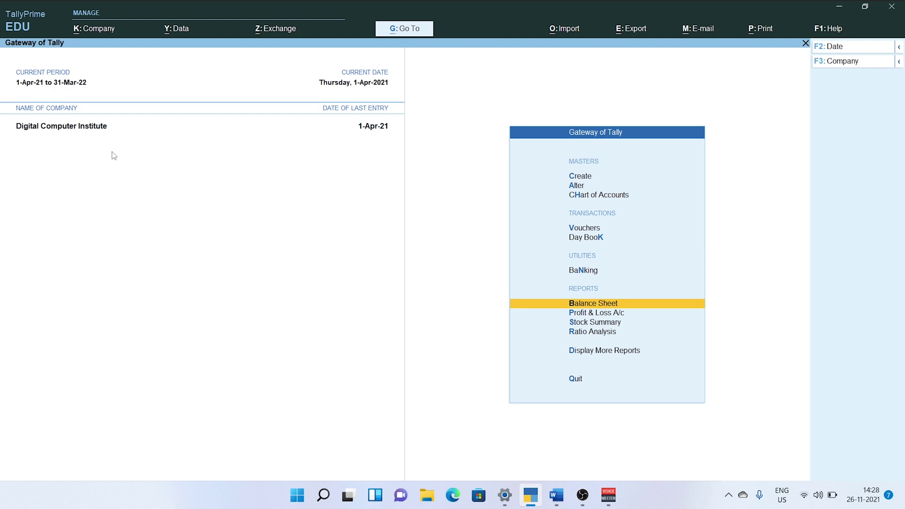
Step: Switch to the Journal Entry document in Word, look through the practice exercises up to number 7, and return to TallyPrime
left_click(556, 495)
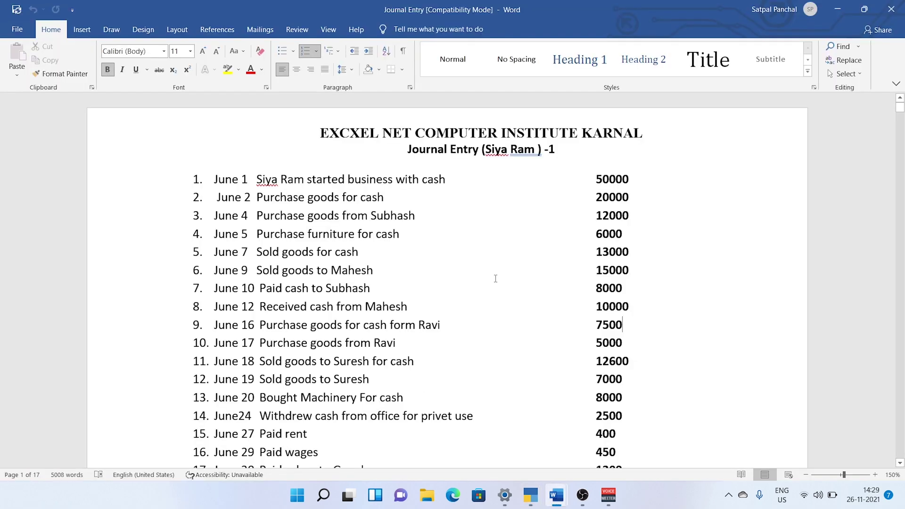
scroll(508, 228, "down", 12)
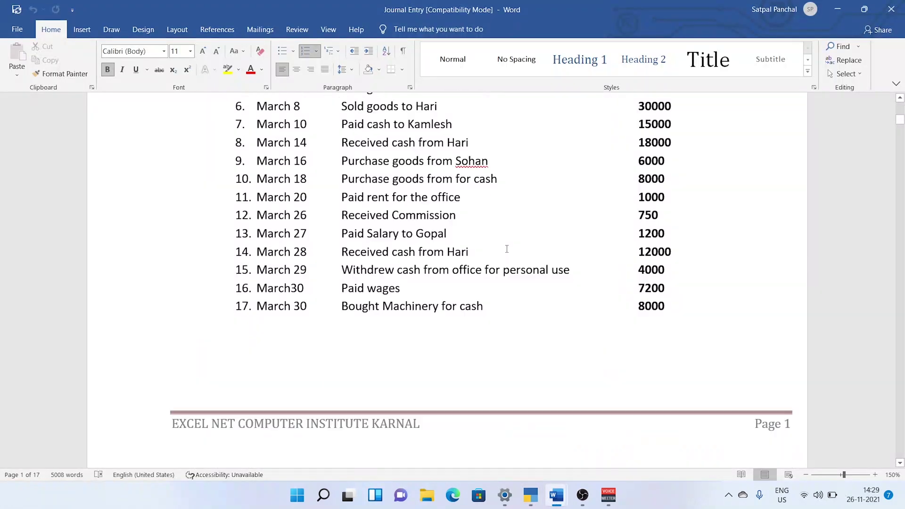
scroll(501, 273, "down", 15)
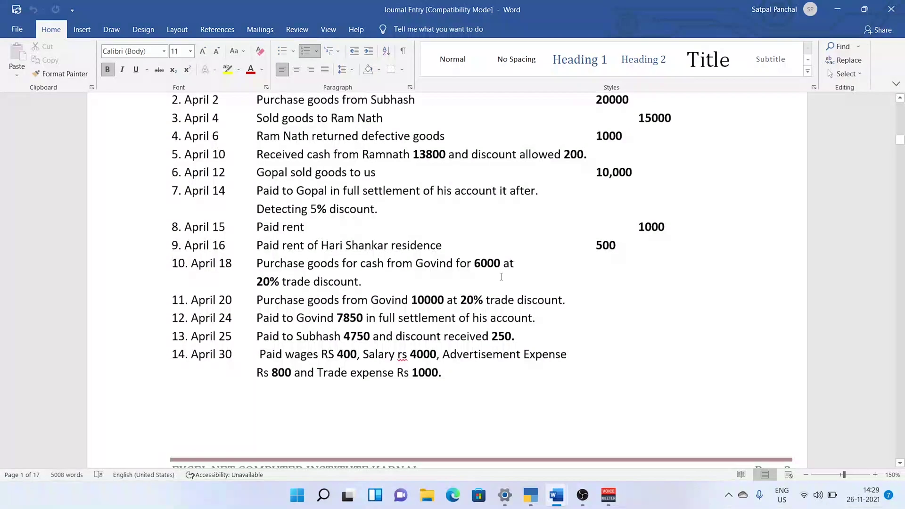
scroll(501, 277, "down", 10)
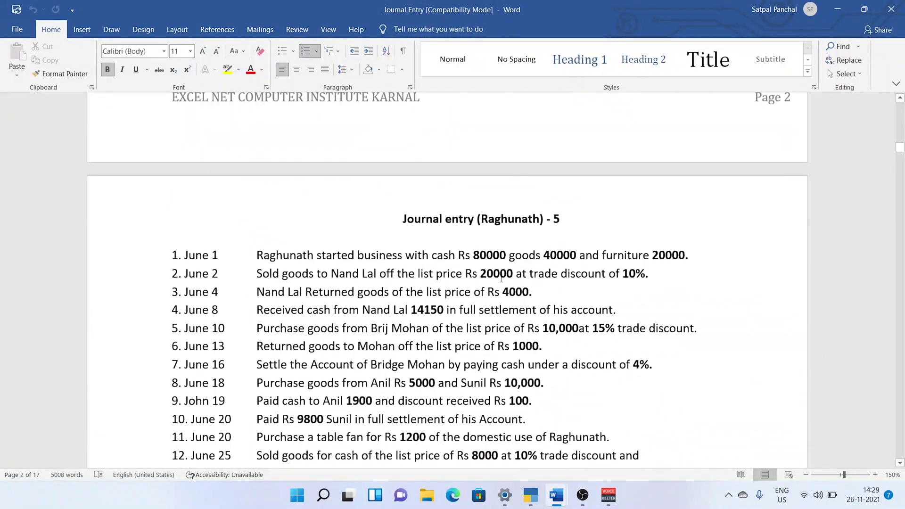
scroll(501, 278, "down", 4)
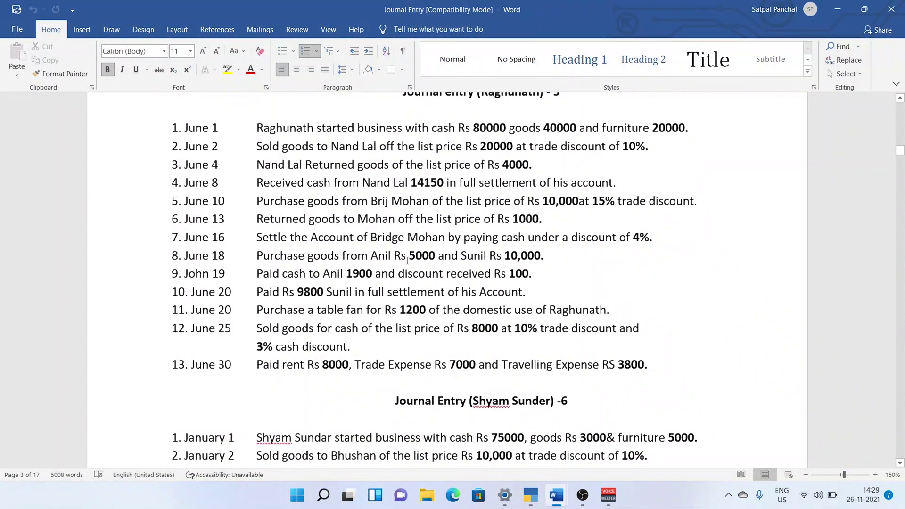
scroll(407, 261, "down", 4)
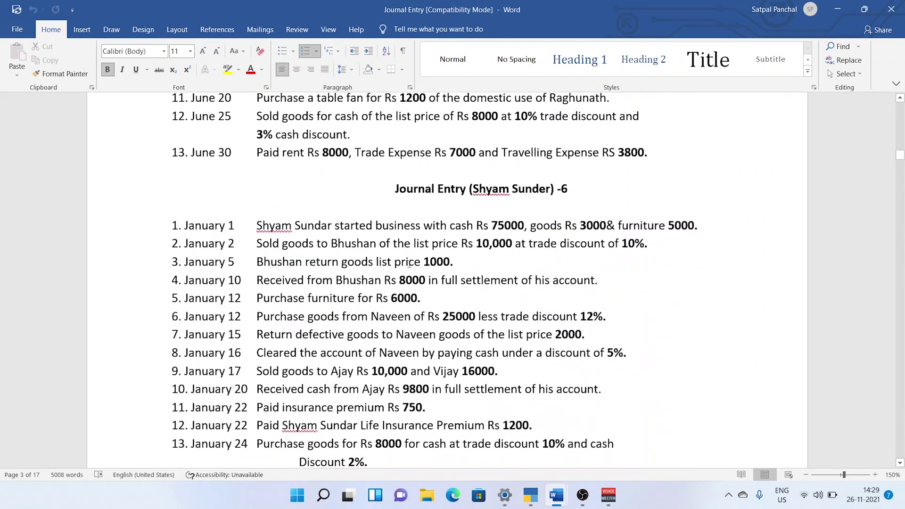
scroll(408, 265, "down", 10)
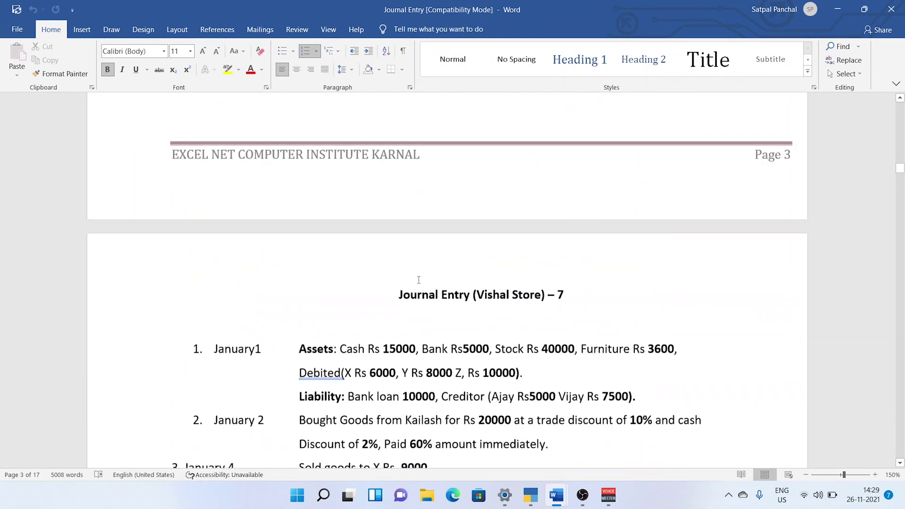
scroll(419, 280, "down", 3)
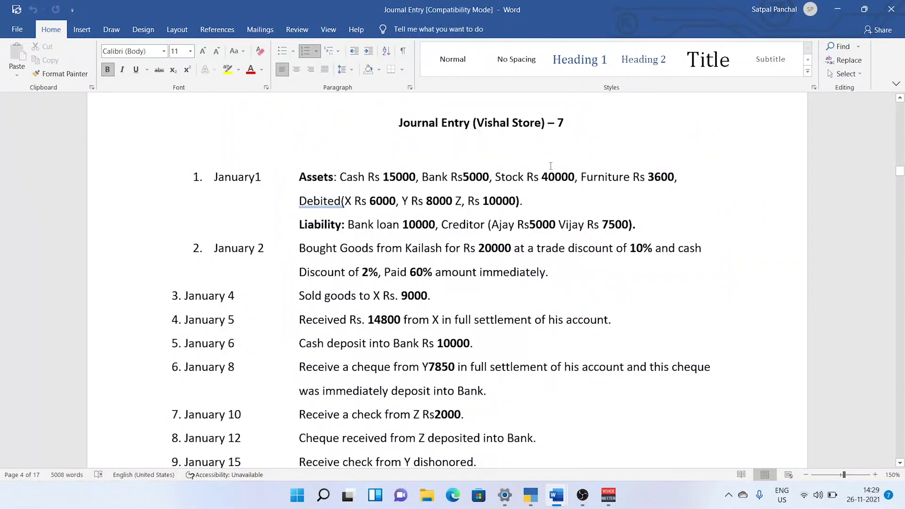
scroll(519, 242, "down", 6)
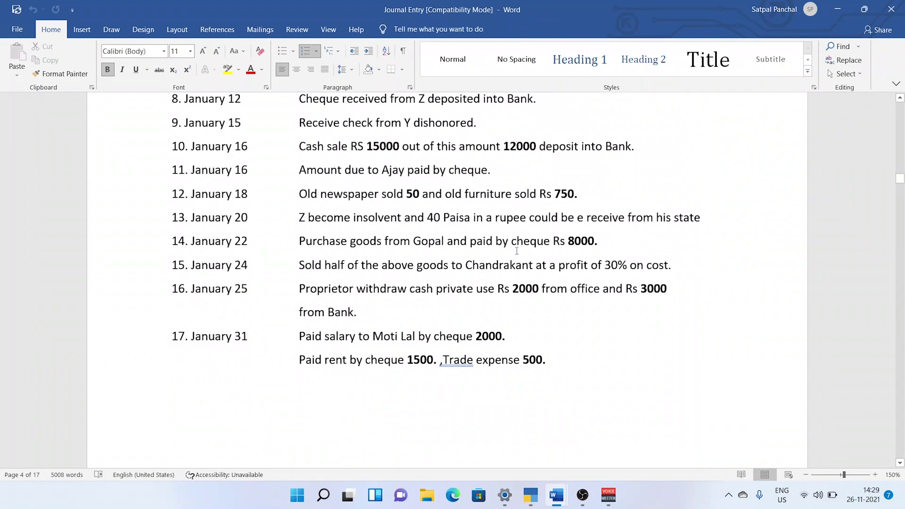
scroll(515, 293, "up", 7)
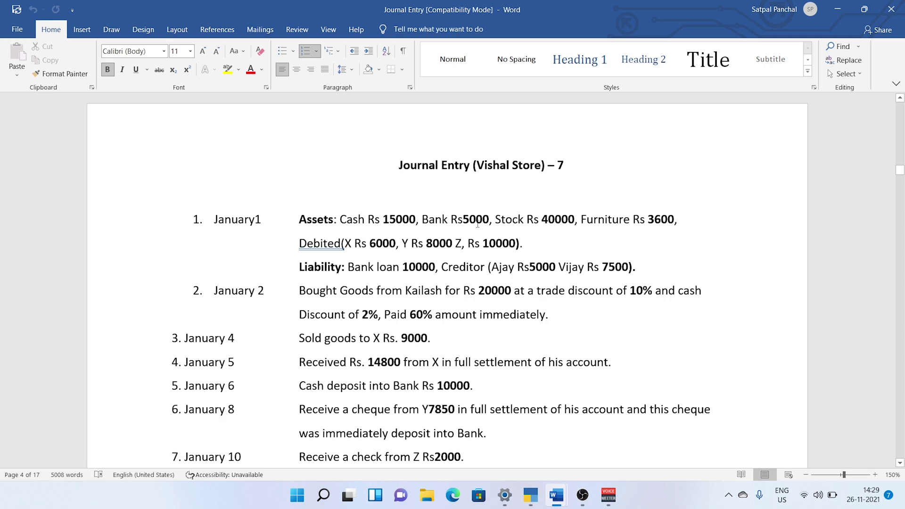
scroll(476, 320, "up", 13)
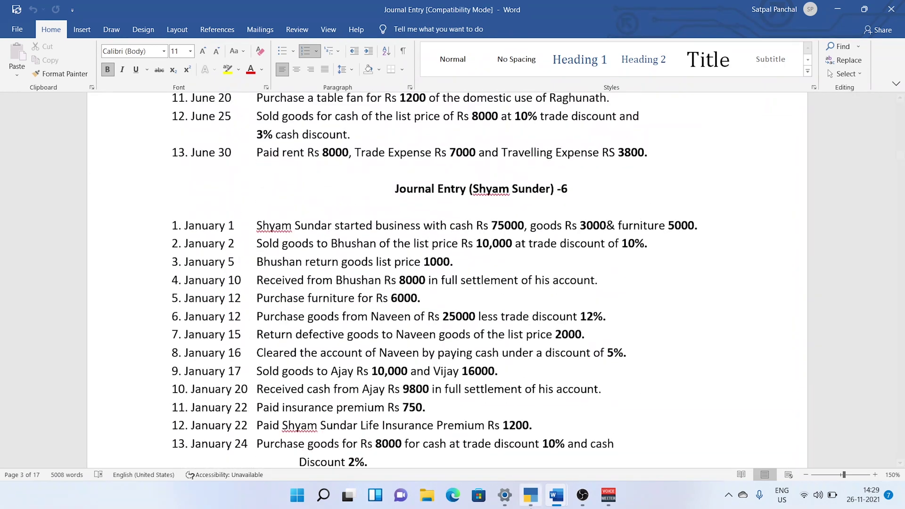
left_click(551, 453)
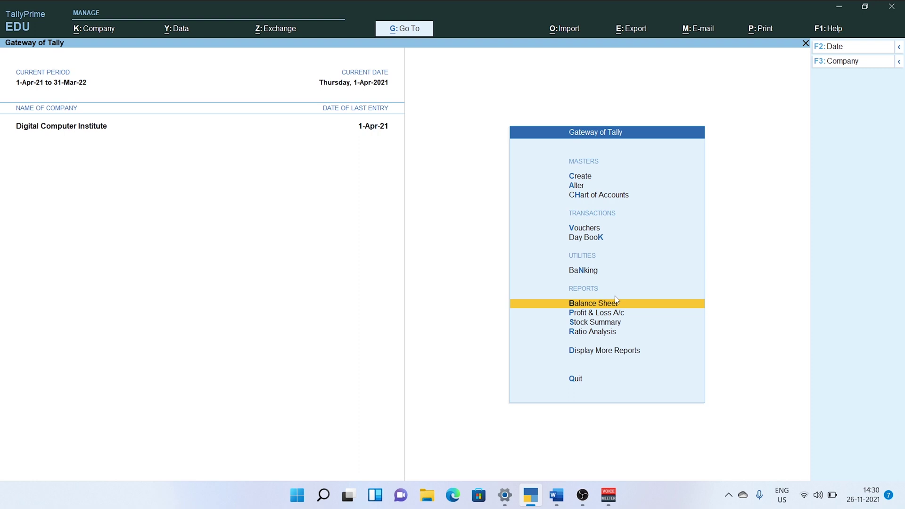
Step: Reopen the Journal Entry document in Word, review journal exercises 5 and 6, and switch back to TallyPrime
mouse_move(556, 494)
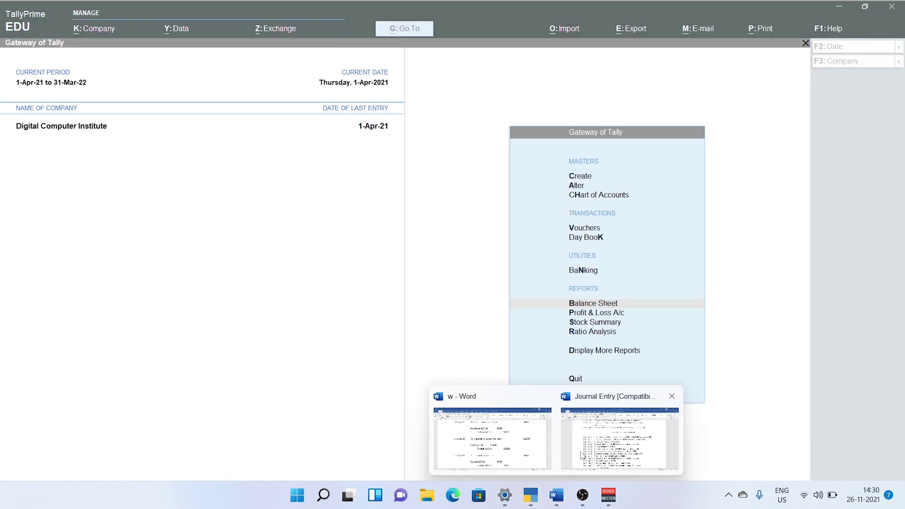
left_click(594, 431)
scroll(594, 431, "up", 7)
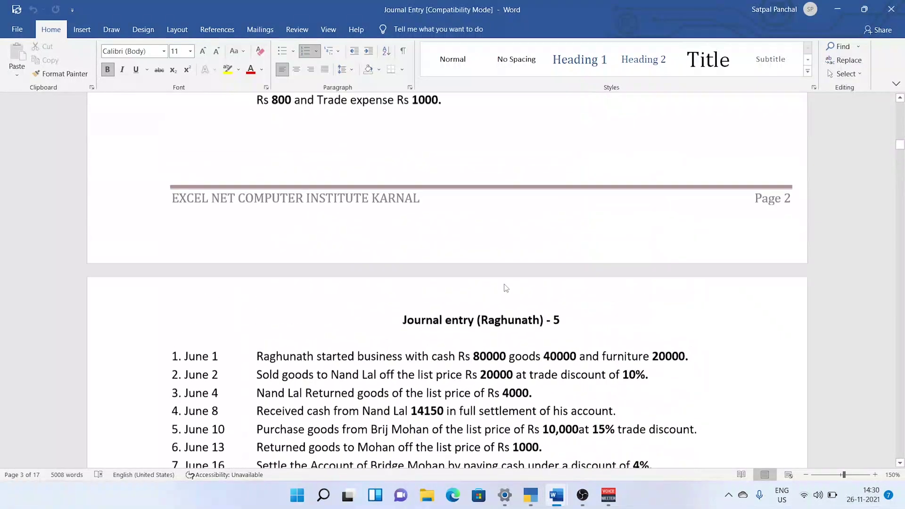
scroll(503, 296, "down", 7)
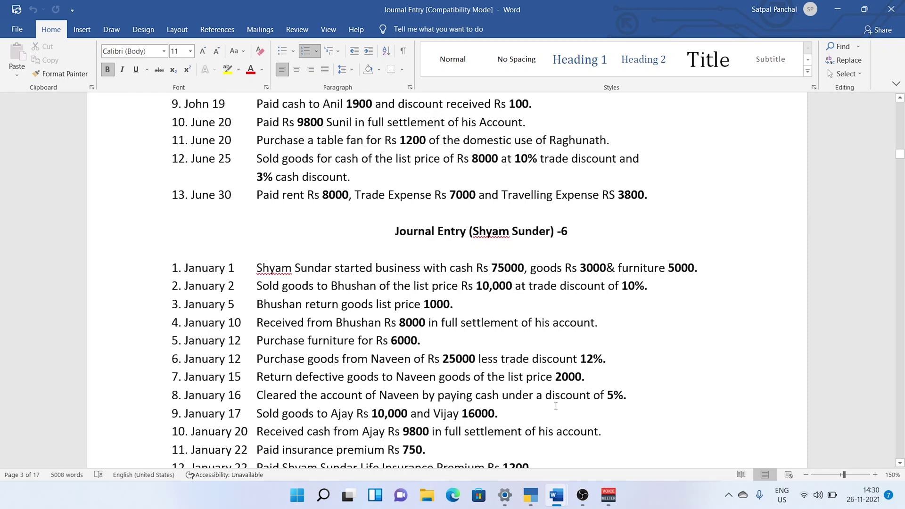
left_click(530, 495)
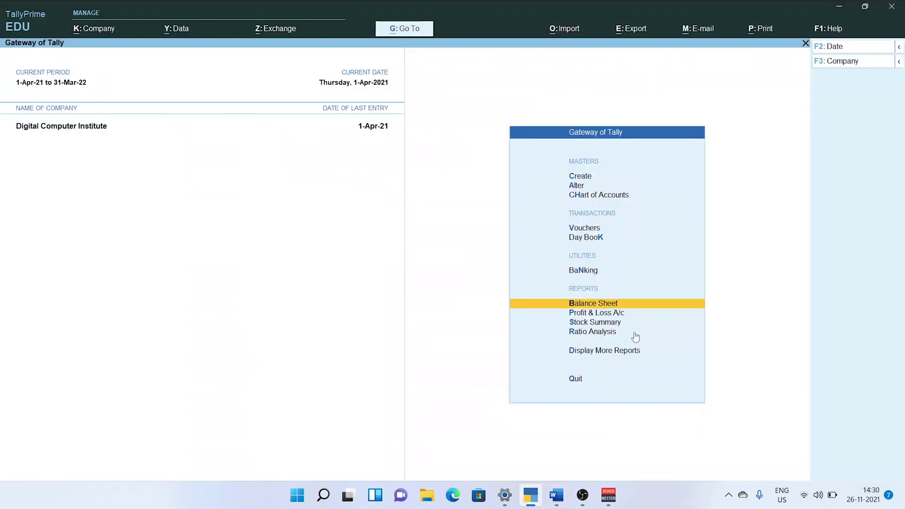